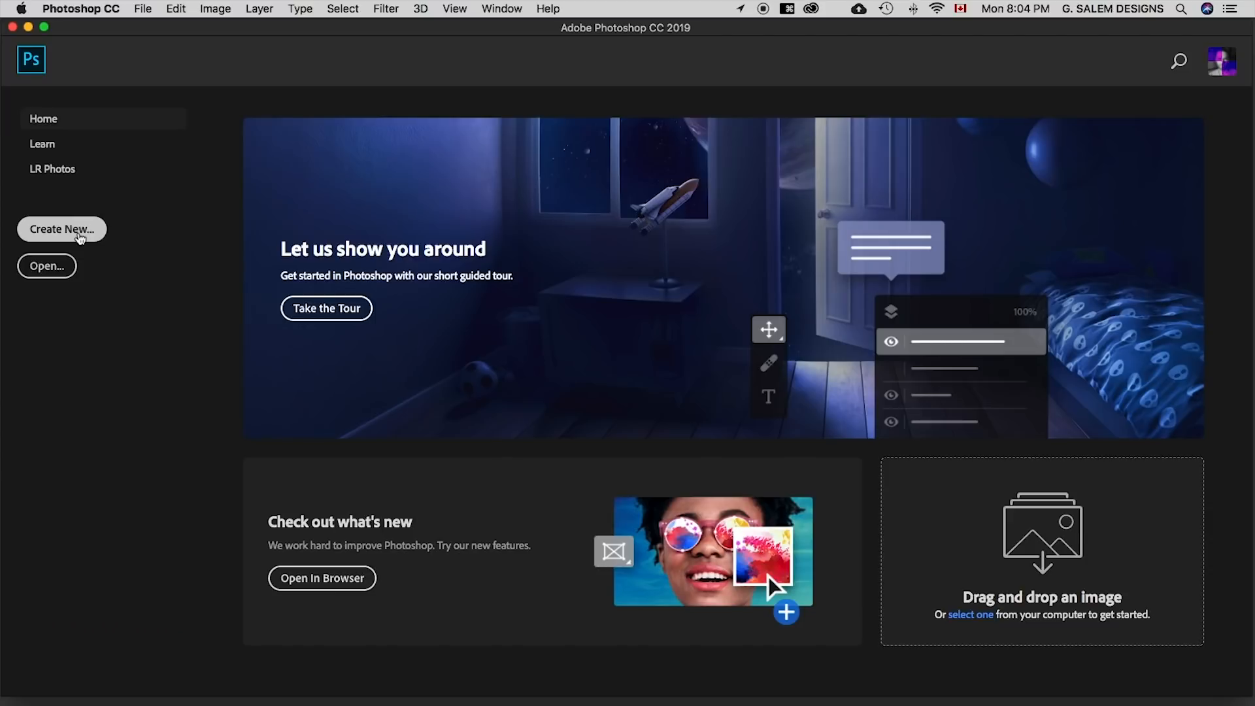
Start a new document from the recent 1000 × 1000 px, 72 ppi preset and name it Test
click(62, 230)
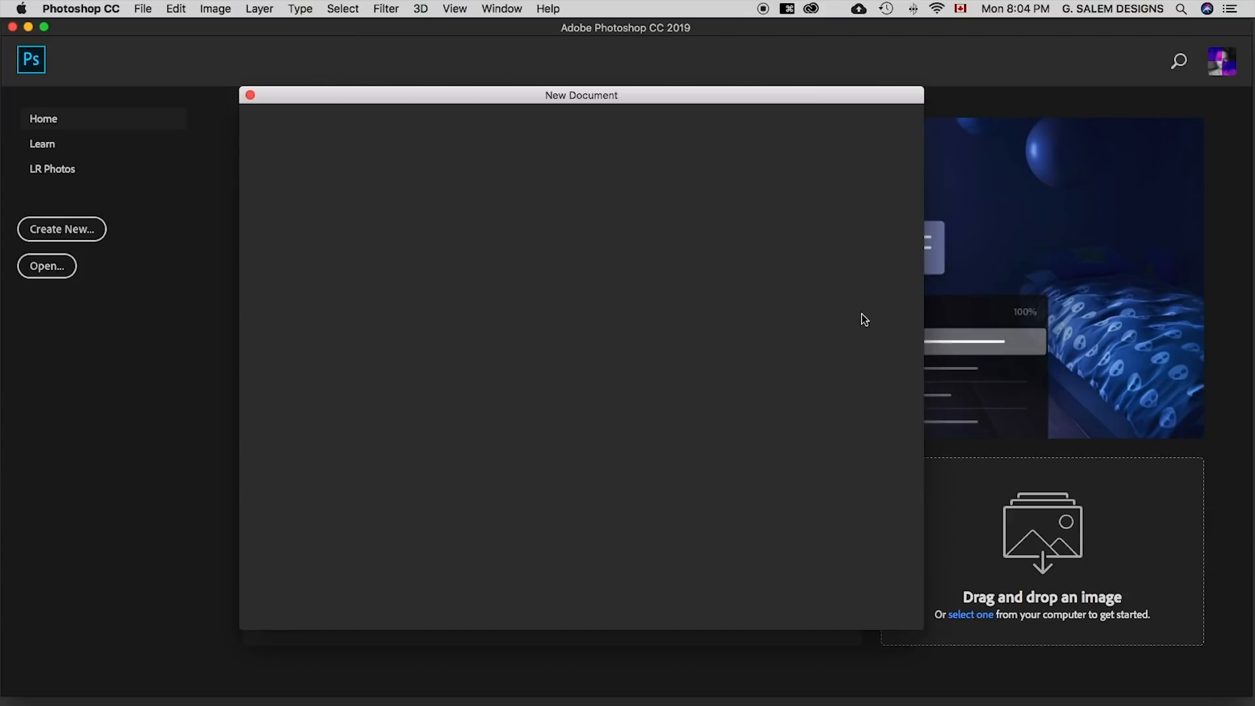
click(470, 259)
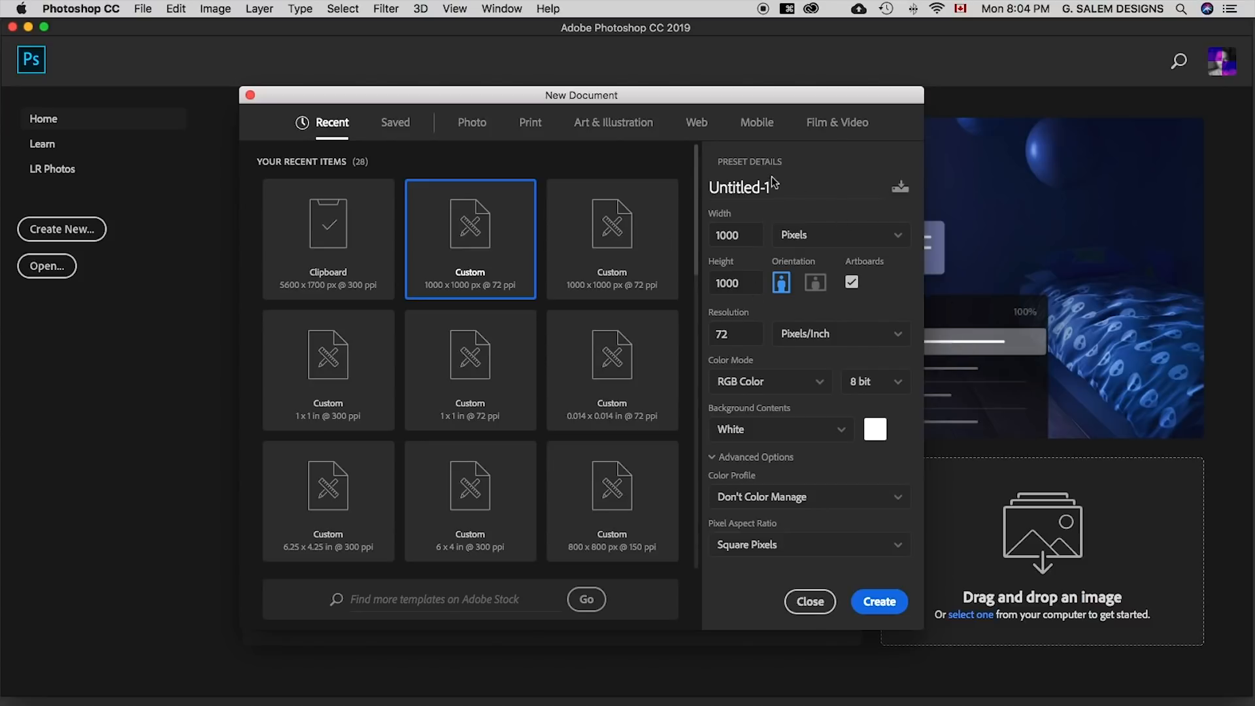
drag(779, 190, 707, 190)
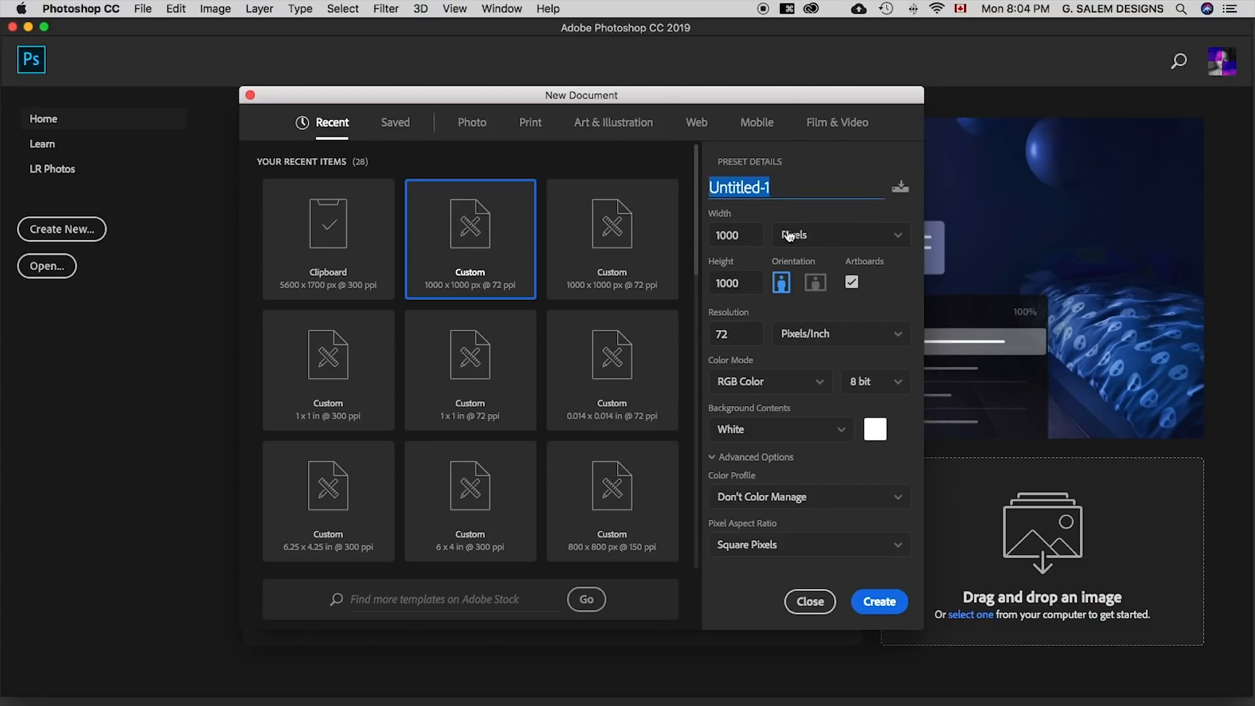
text(Test)
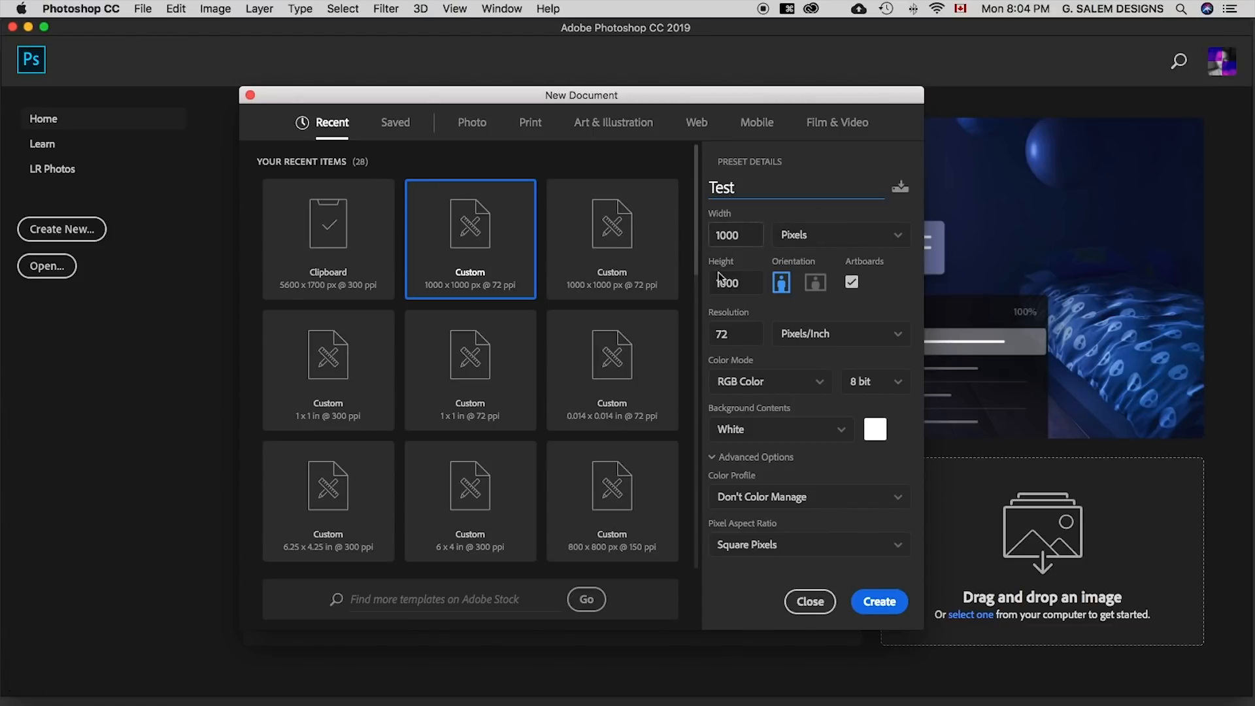
Keep pixels as the unit, turn off artboards, and create the document at 72 pixels/inch
click(825, 243)
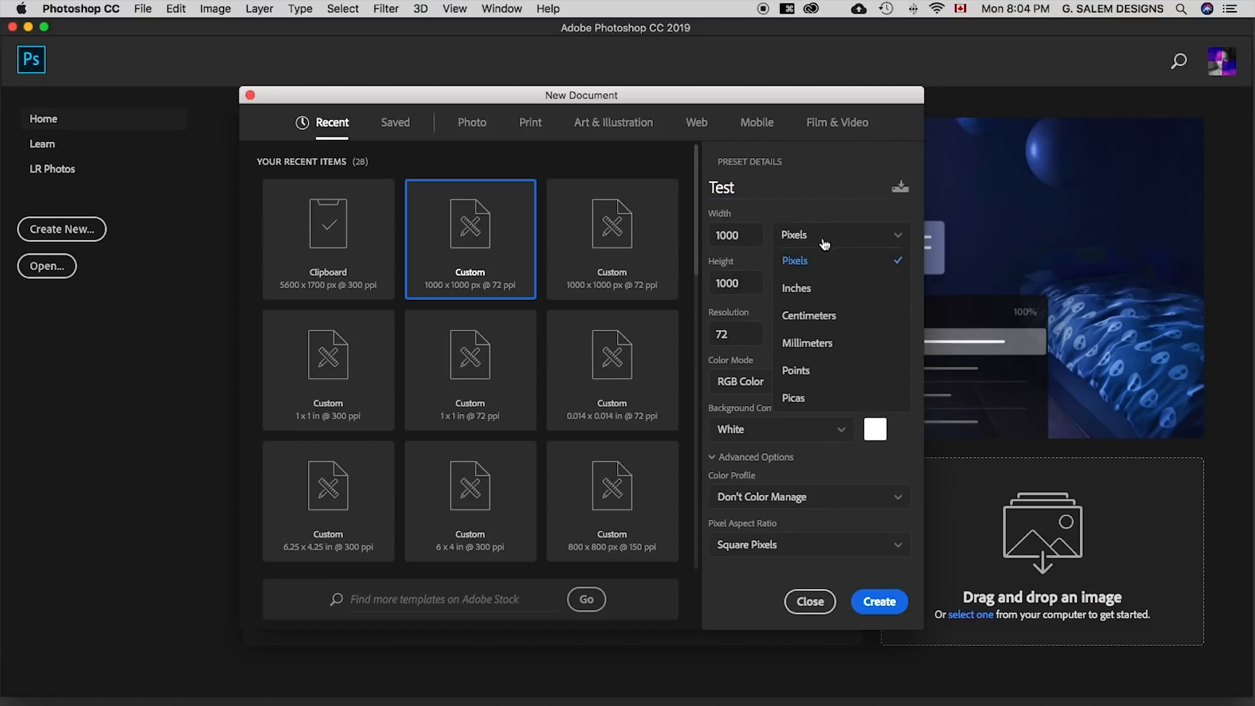
click(831, 244)
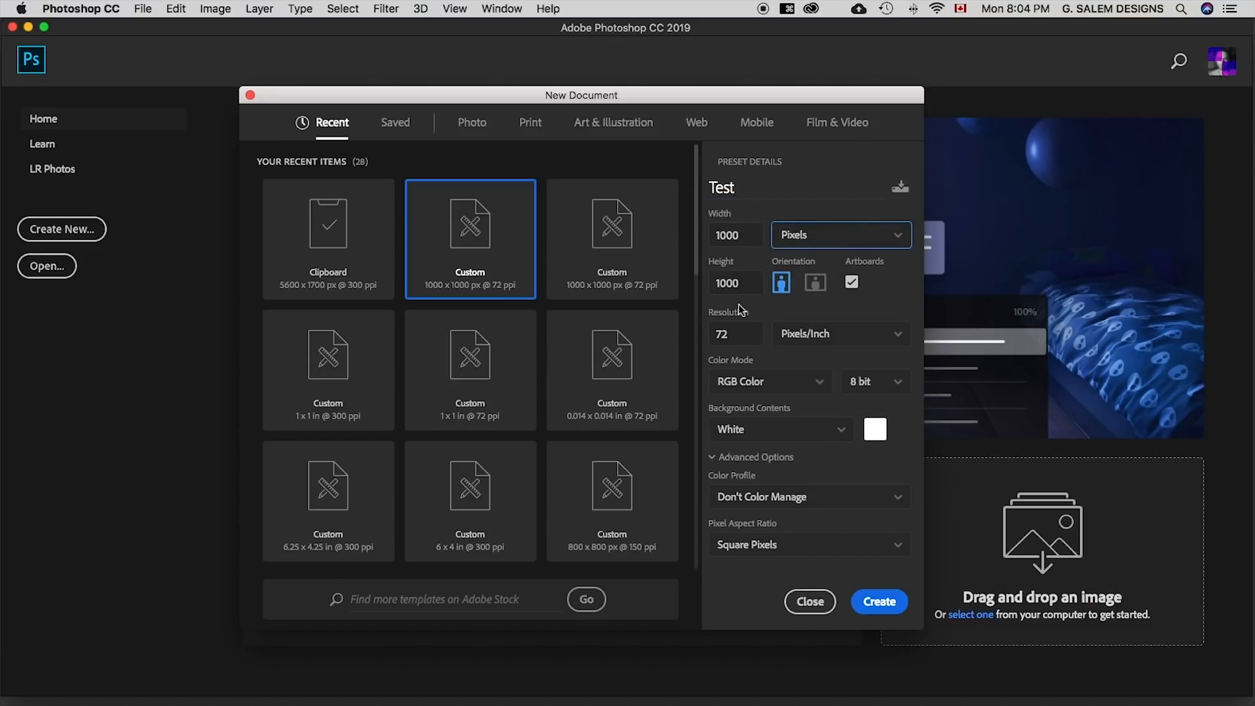
click(850, 281)
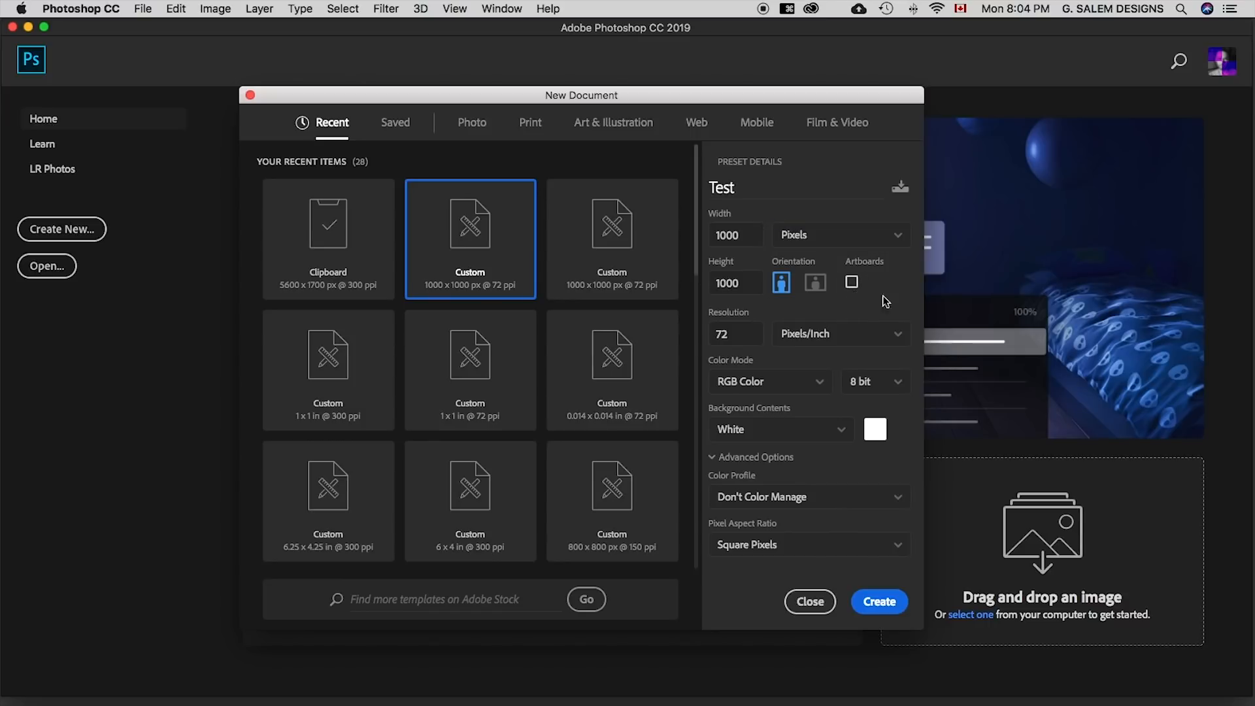
click(733, 339)
double_click(736, 336)
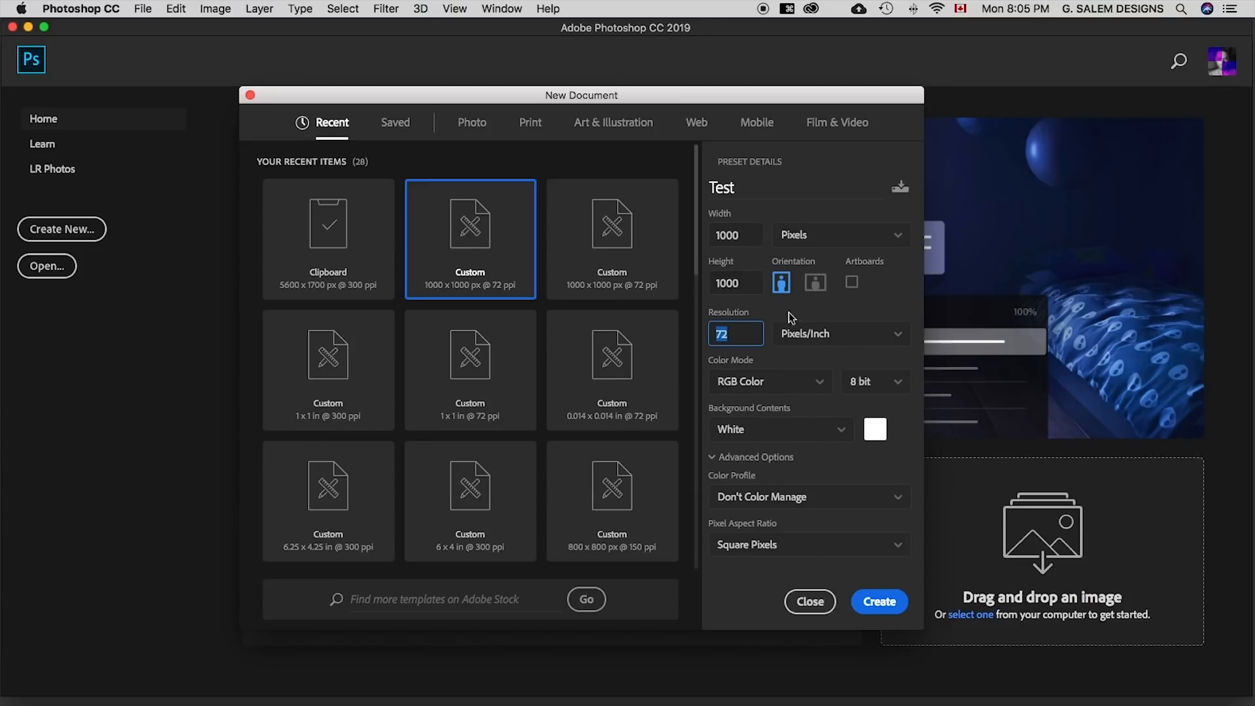
click(869, 602)
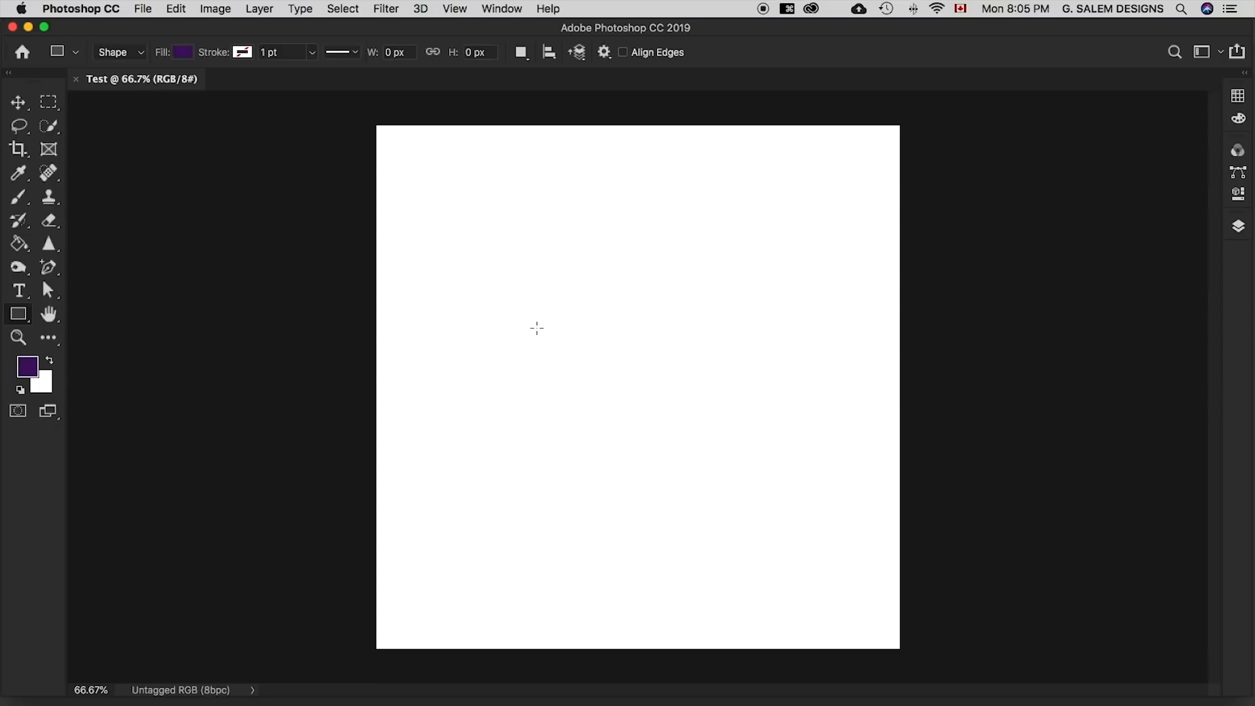
Reset the foreground and background colours to default black and white, and show the document's layers
key(d)
click(1239, 227)
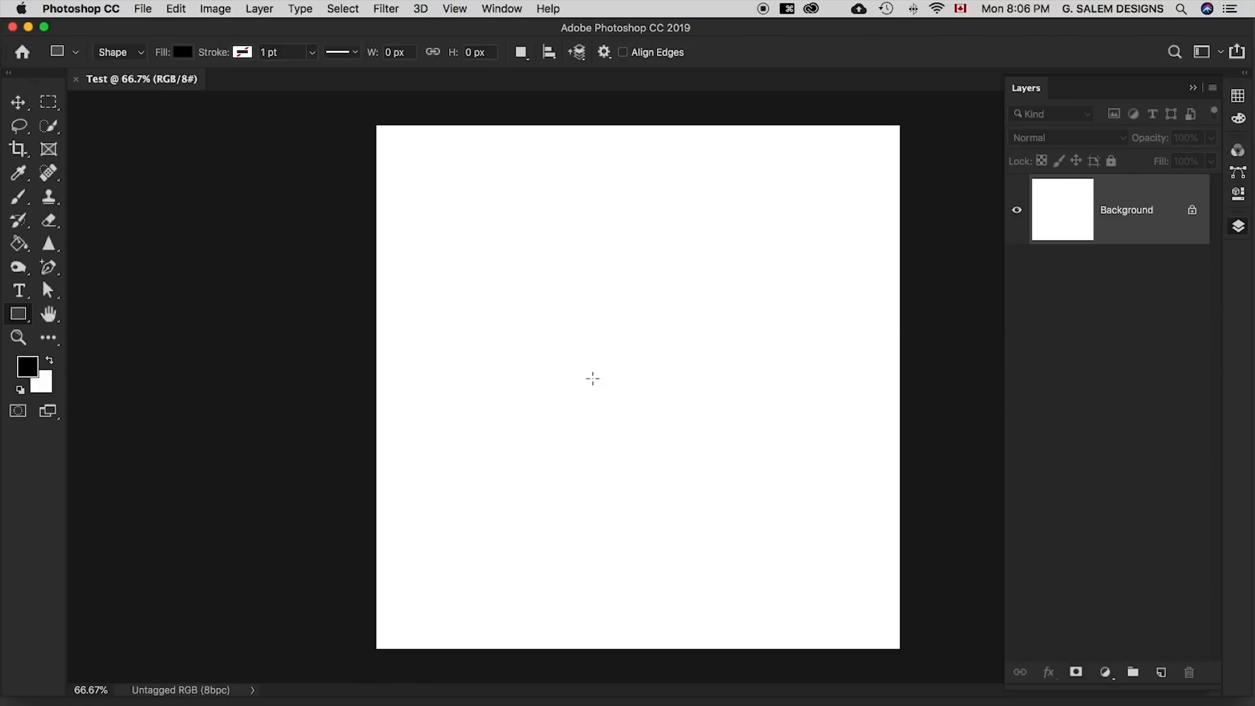
Paint one long, winding black stroke across the Background layer with the 25 px Brush tool
click(16, 101)
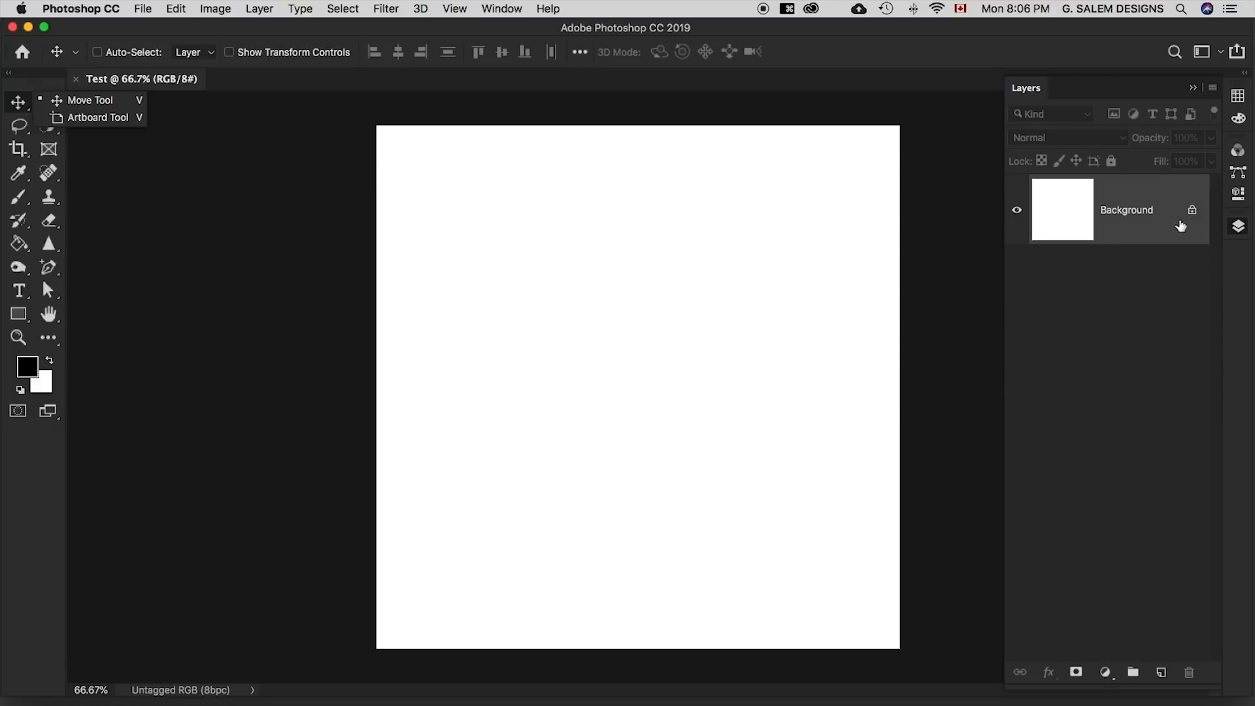
click(16, 192)
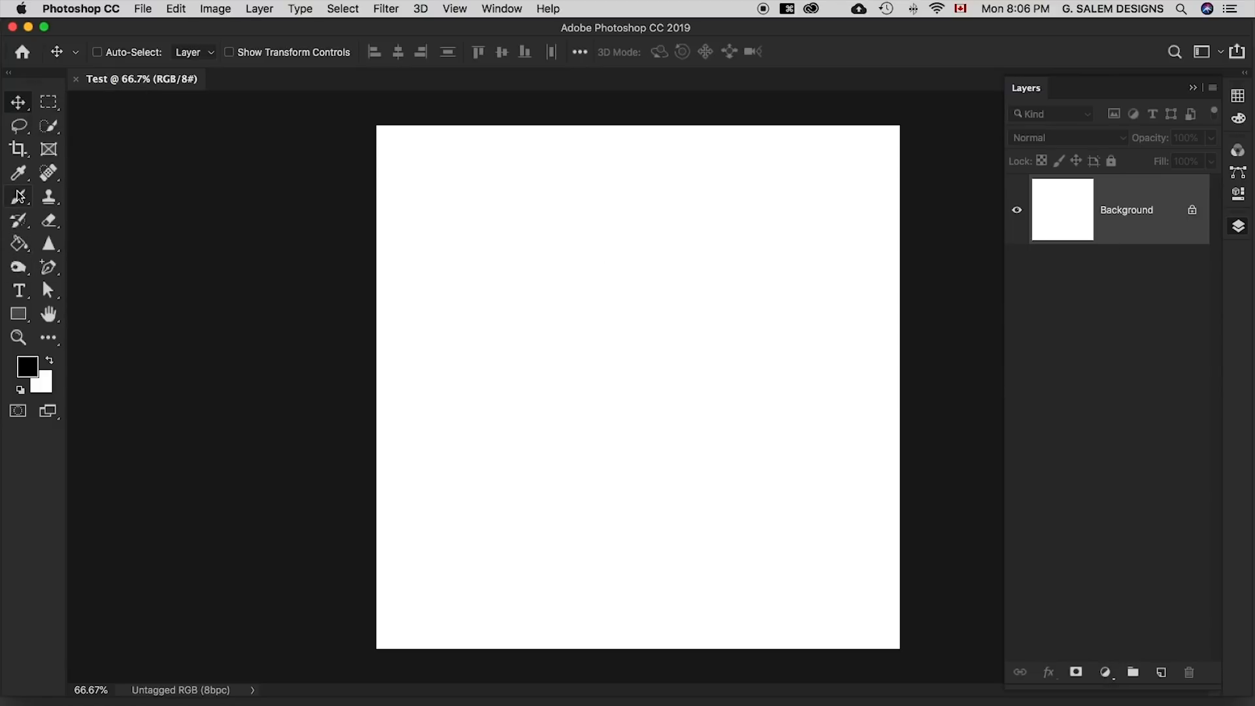
click(19, 197)
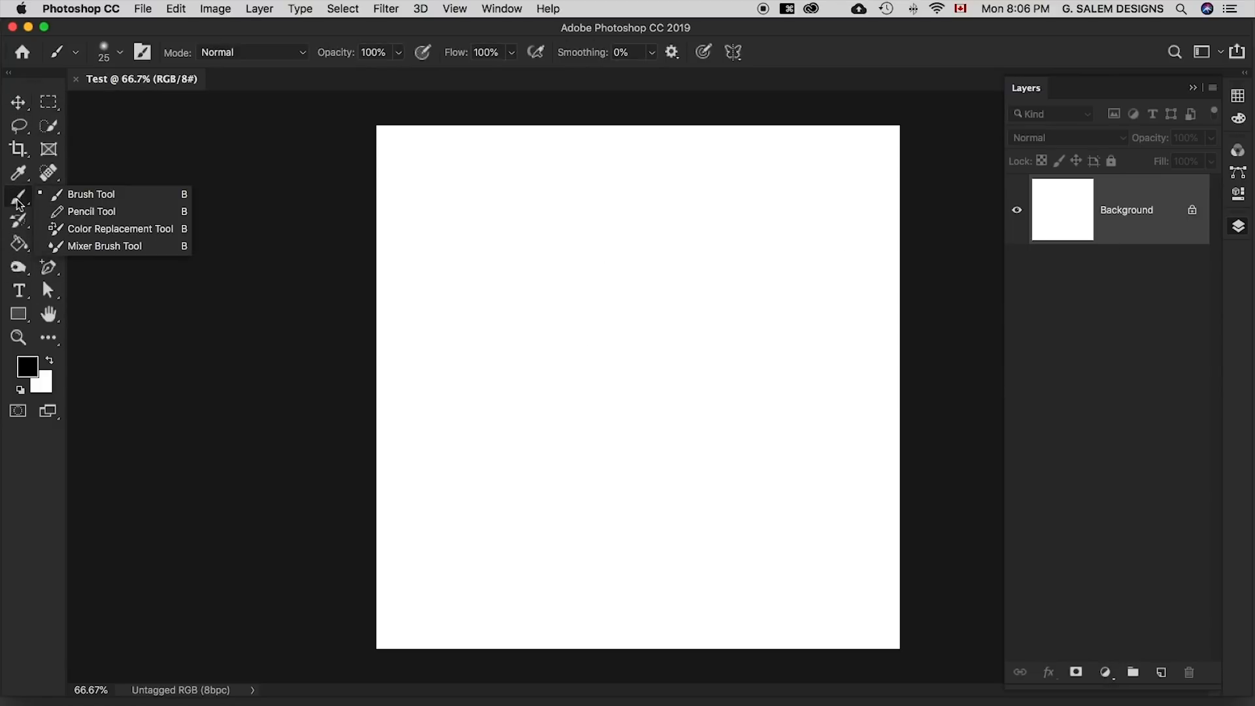
mouse_move(630, 271)
mouse_down()
mouse_move(575, 418)
mouse_move(810, 518)
mouse_move(759, 285)
mouse_up()
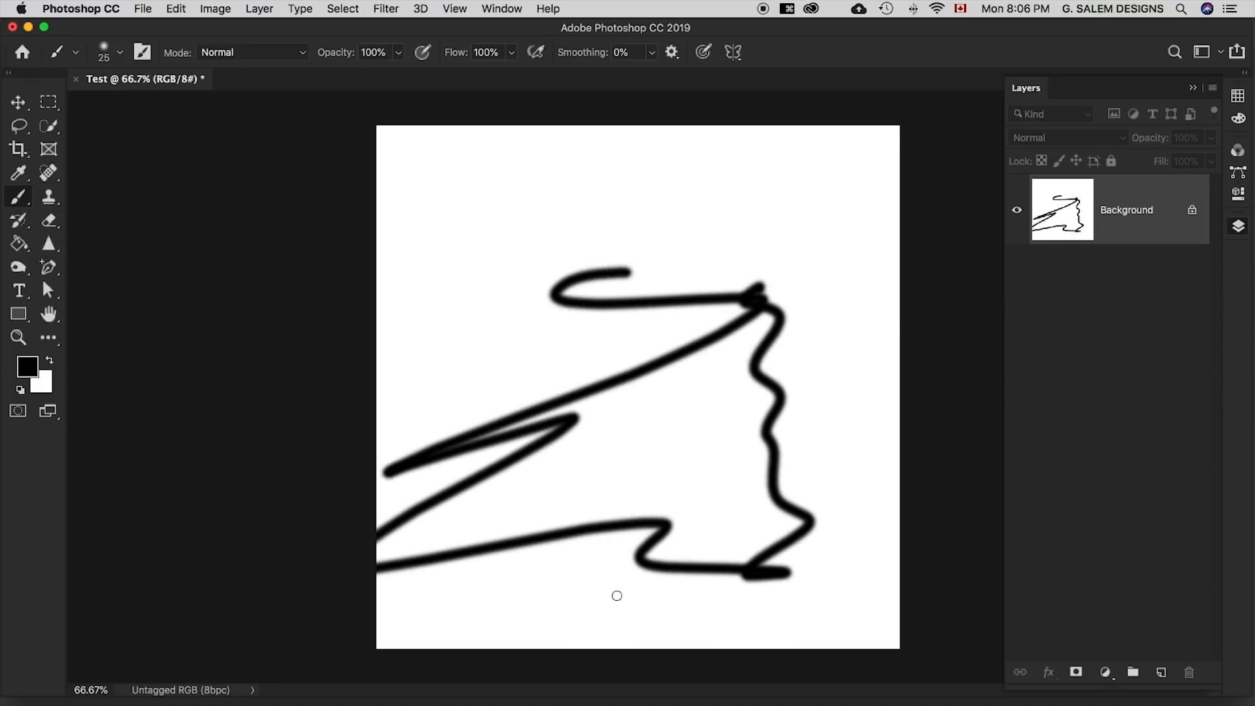
key(v)
drag(698, 359, 630, 412)
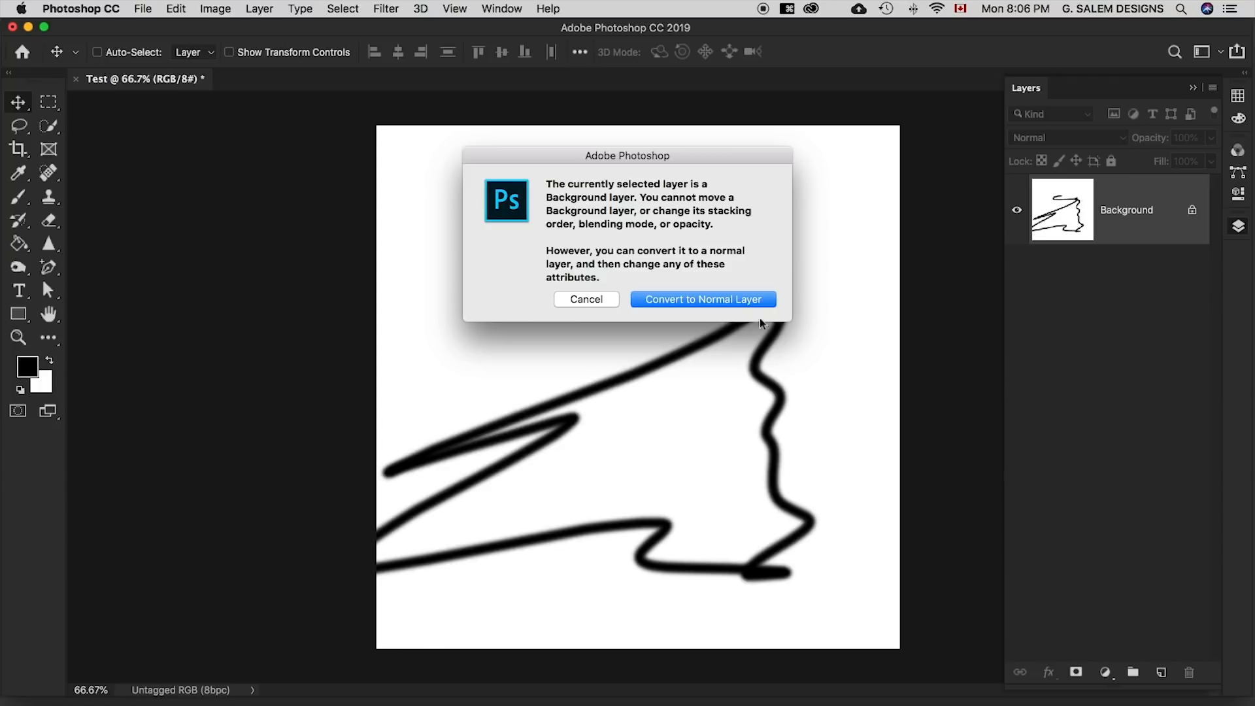
click(586, 302)
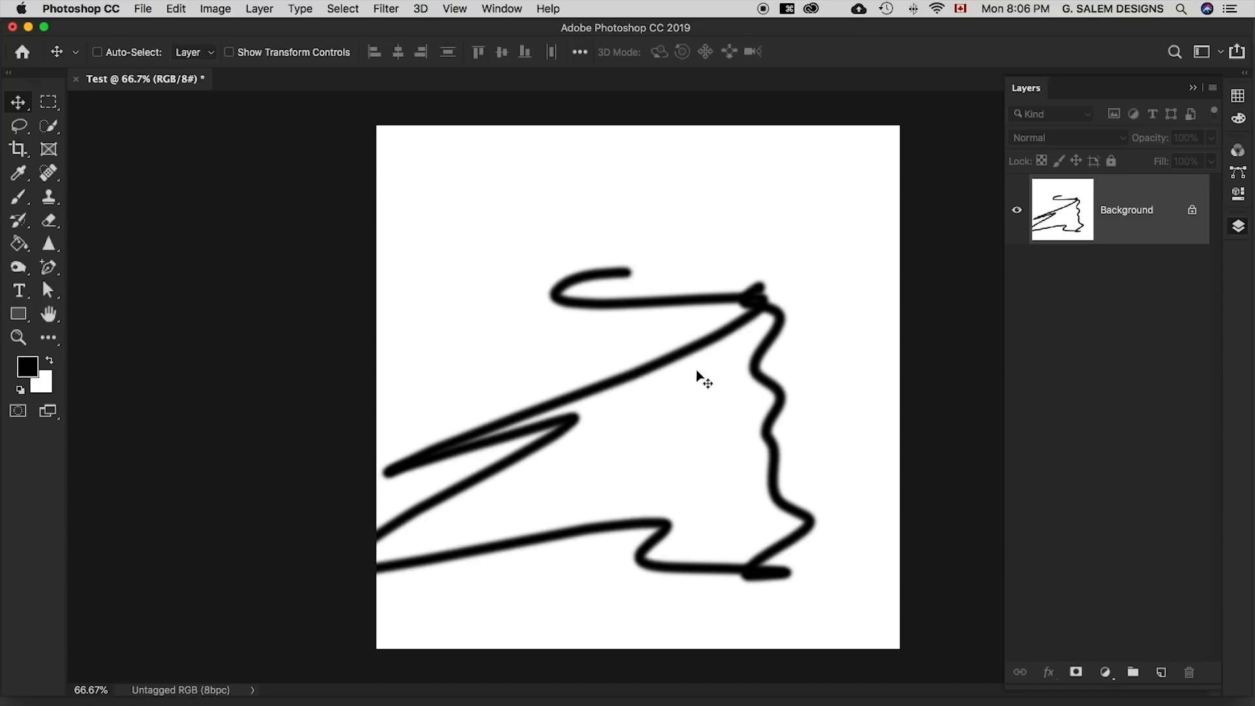
Convert the Background to a normal layer while moving it down and to the left, and undo the moves and conversion
click(750, 344)
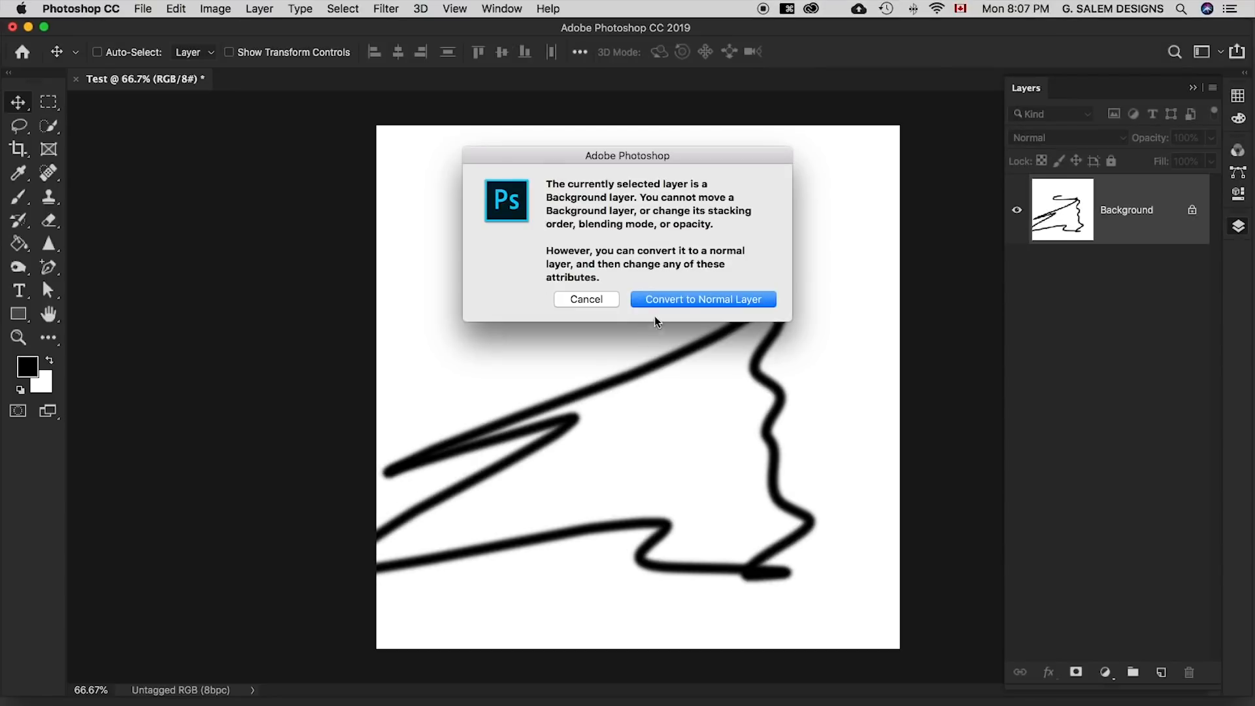
click(680, 300)
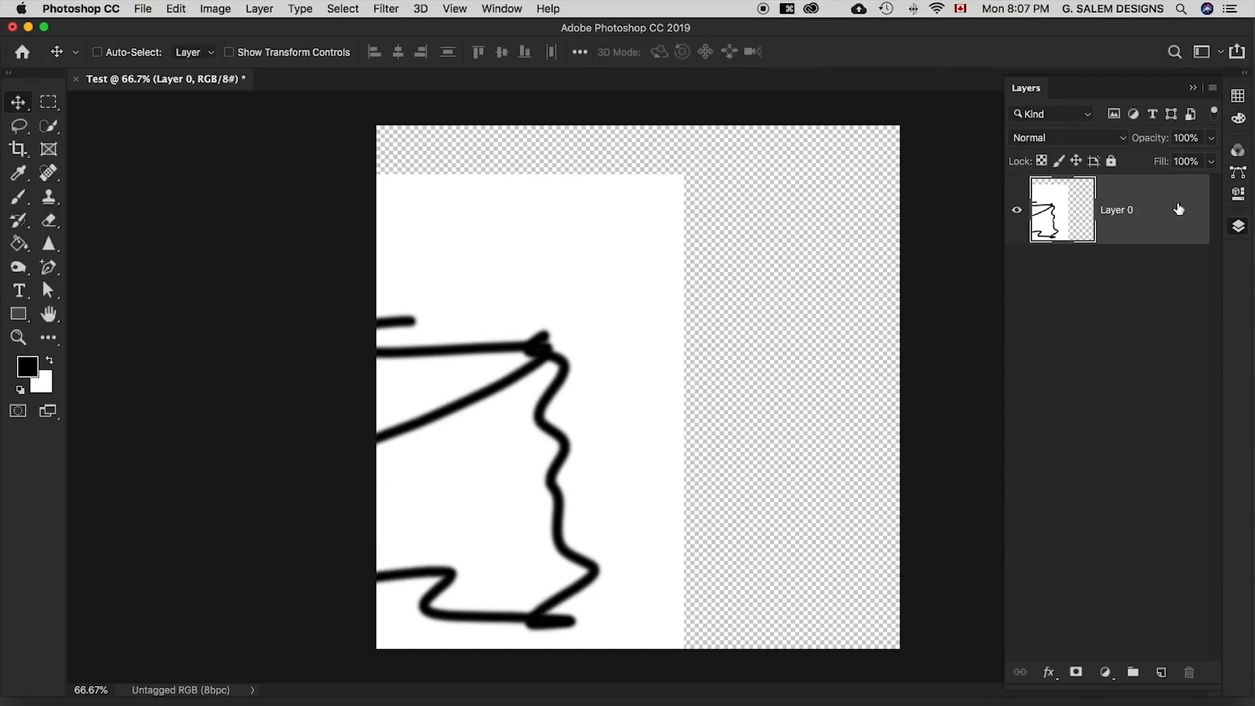
mouse_move(570, 386)
mouse_down()
mouse_move(865, 281)
mouse_move(745, 392)
mouse_move(751, 351)
mouse_move(776, 329)
mouse_move(774, 340)
mouse_up()
key(super+z)
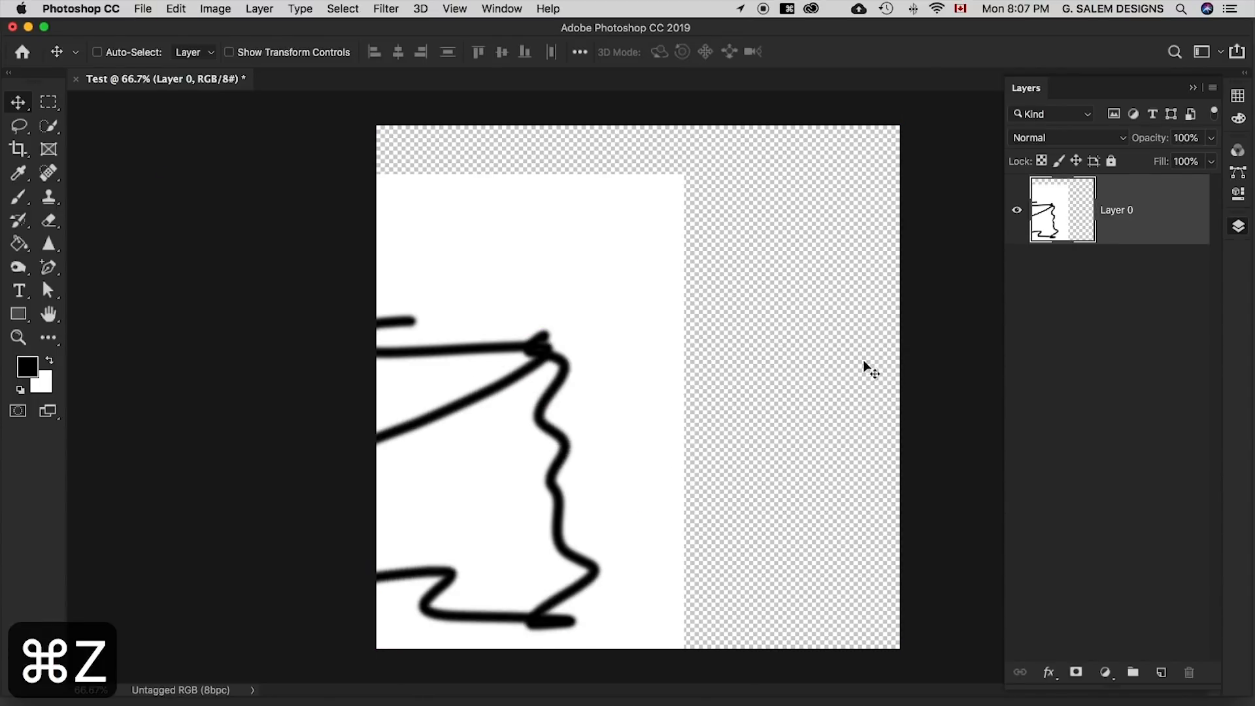
key(super+z)
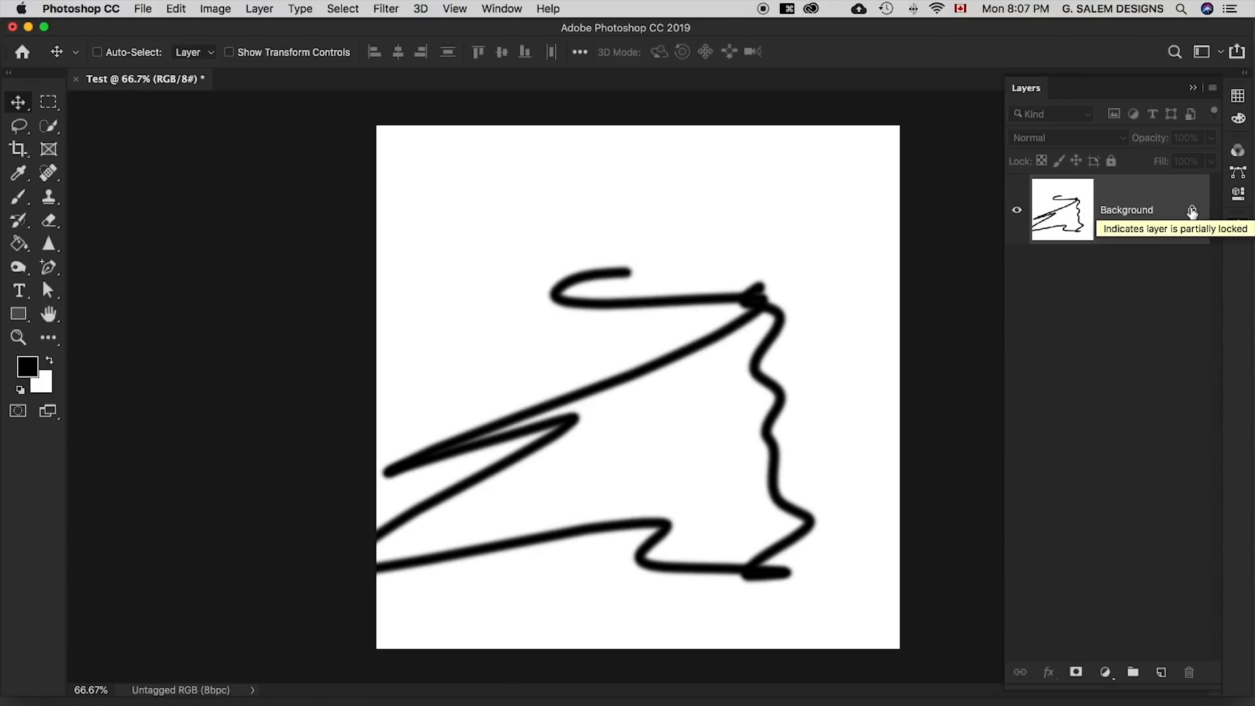
Unlock the Background layer so that it becomes a normal layer
click(1192, 211)
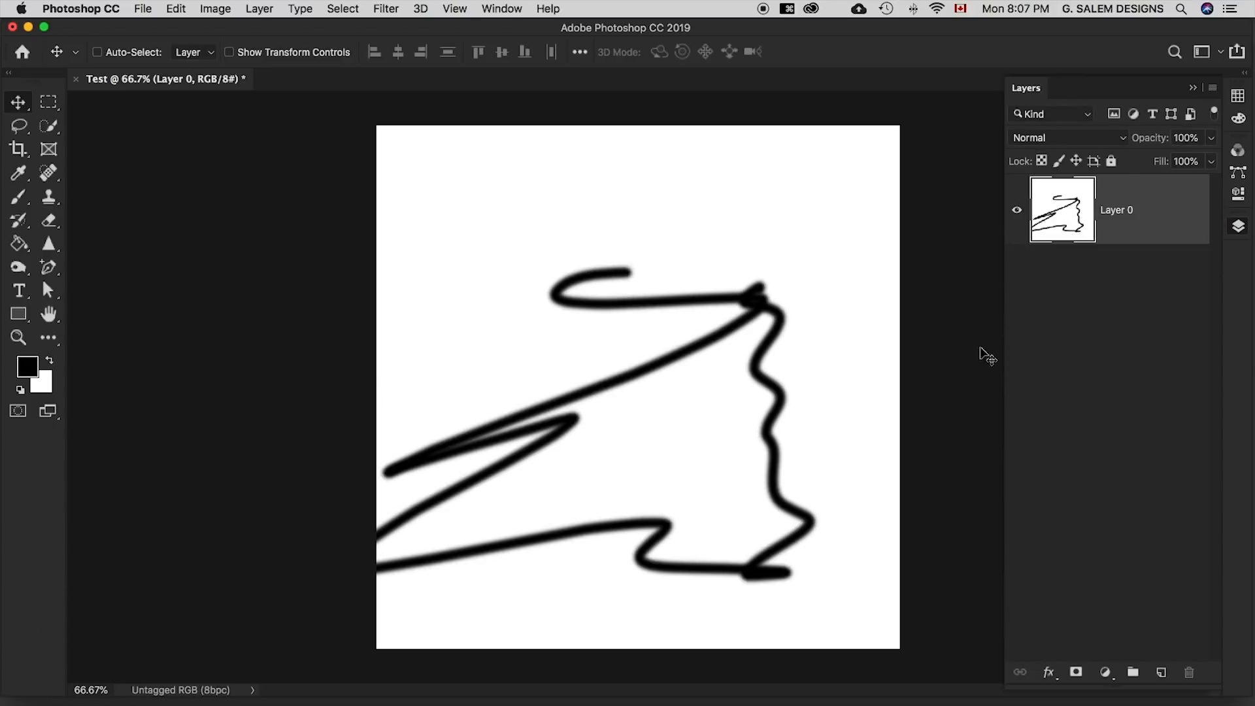
key(super+z)
click(1193, 213)
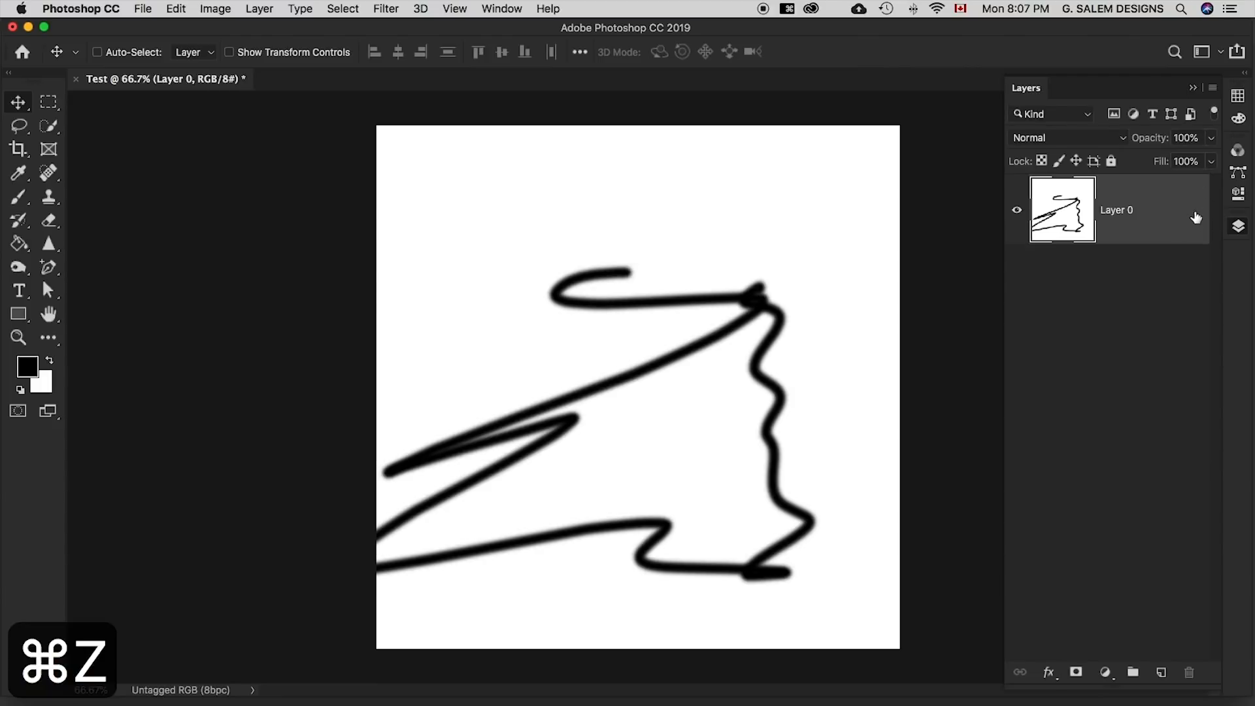
double_click(1195, 218)
click(1196, 133)
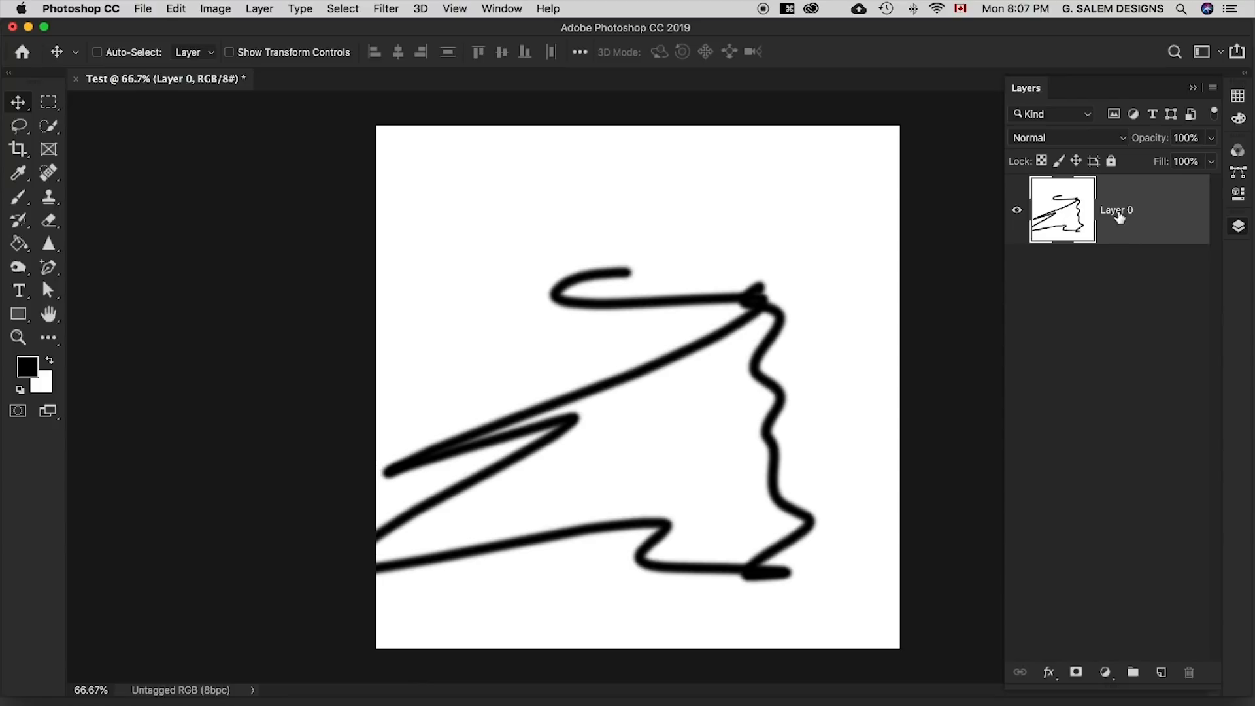
Rename the unlocked layer as Test
double_click(1118, 217)
text(tEst)
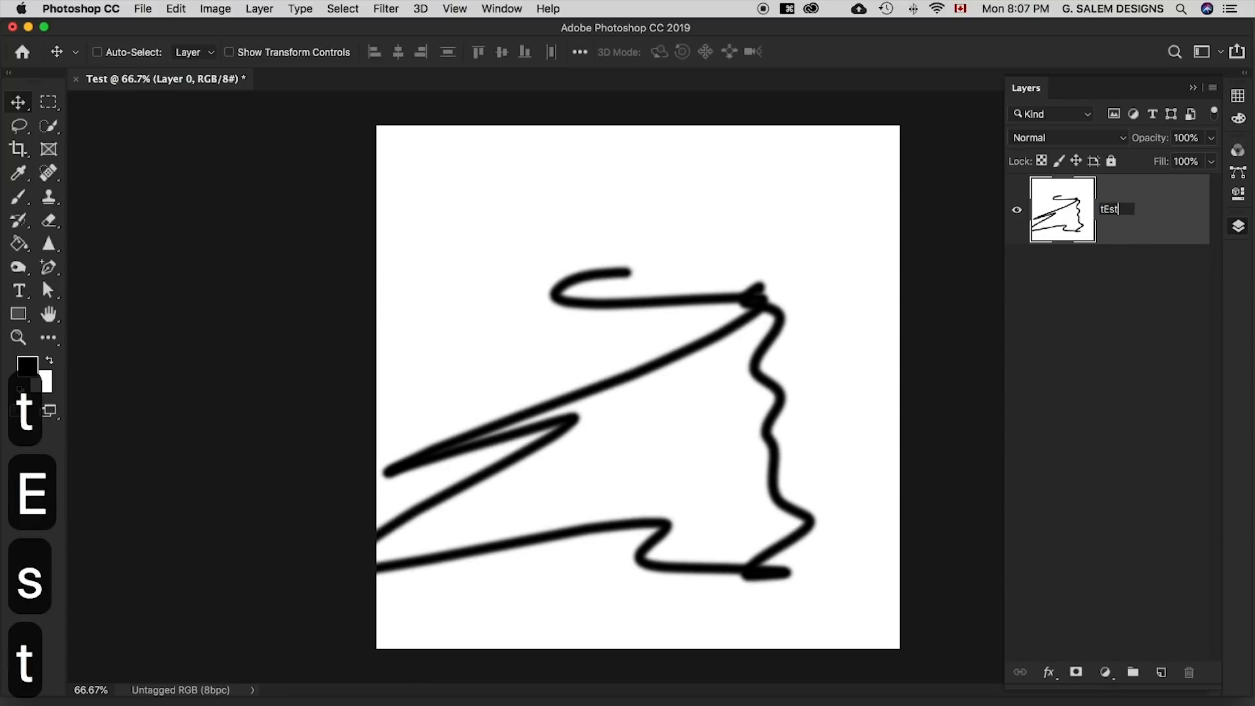
key(BackSpace)
key(BackSpace)
key(BackSpace)
key(BackSpace)
text(Test)
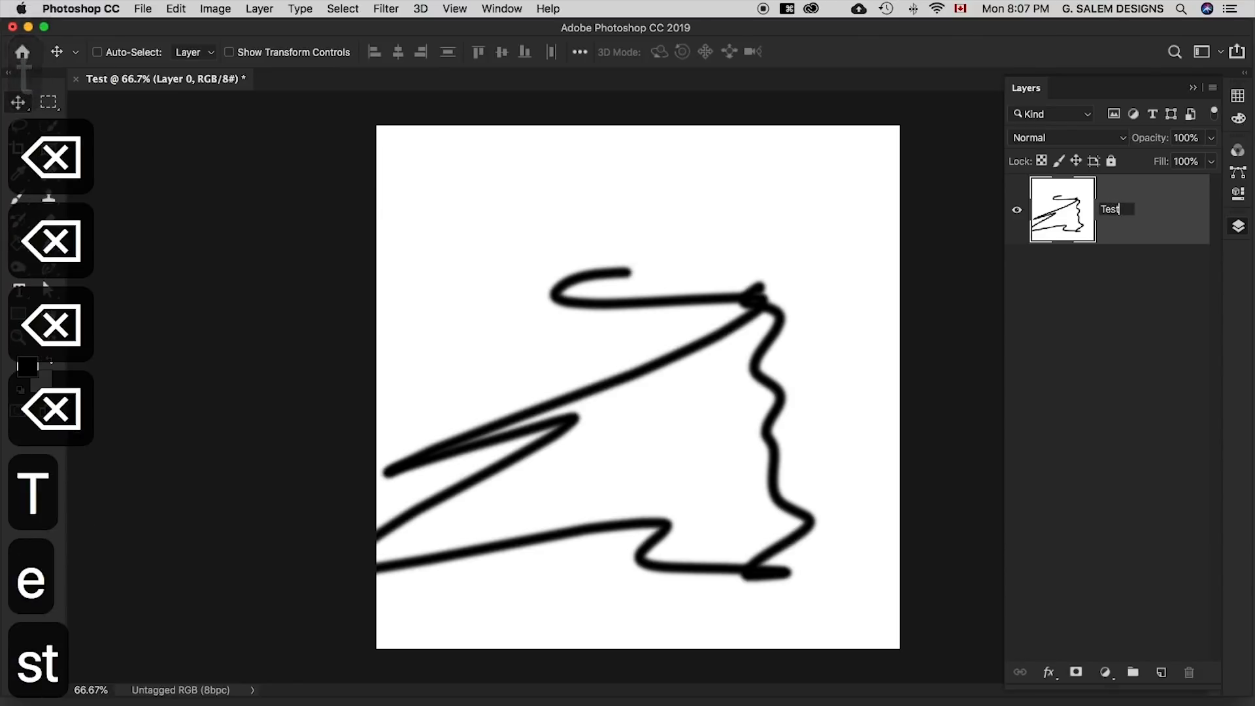
key(Return)
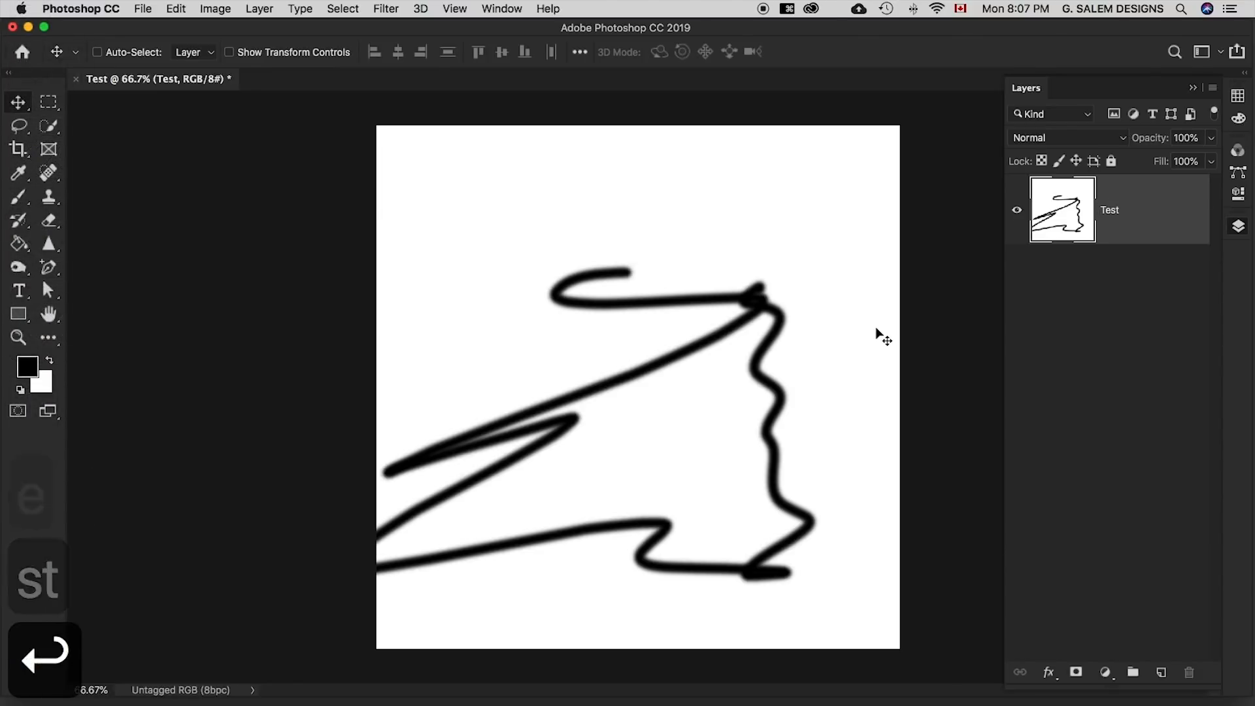
Undo the layer rename, the unlocking of the Background, and the brush stroke
key(super+z)
key(super+z)
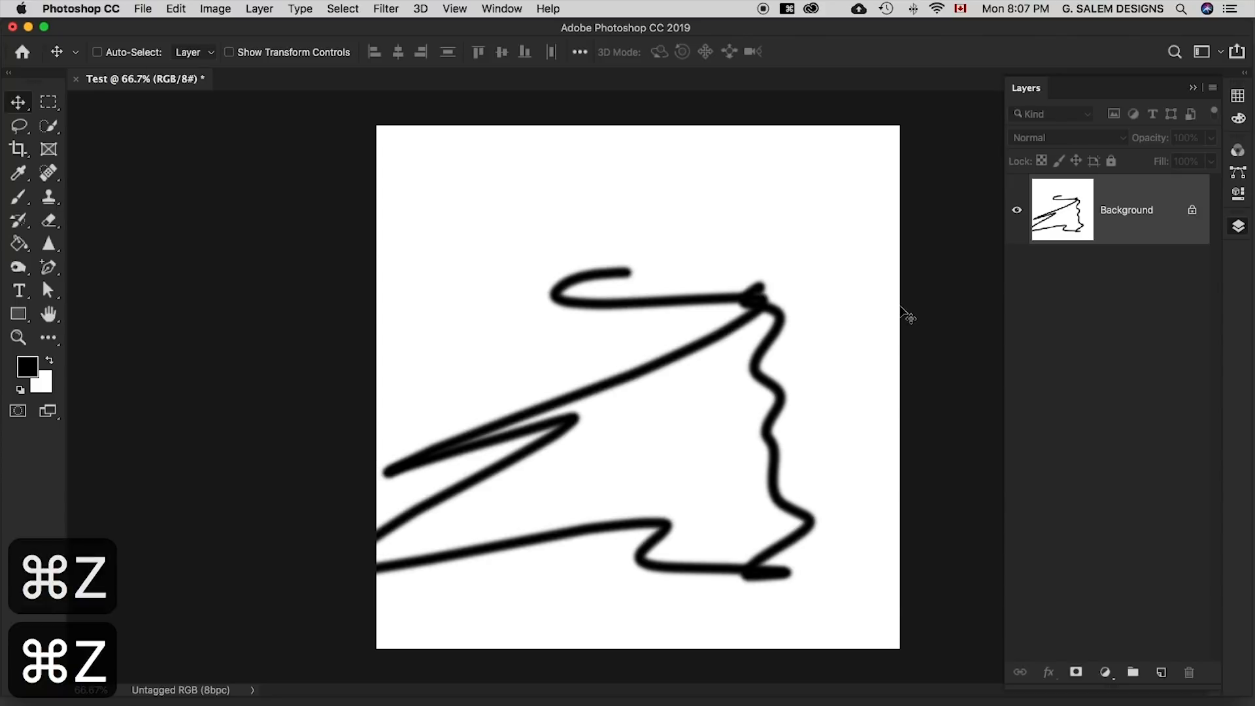
key(super+z)
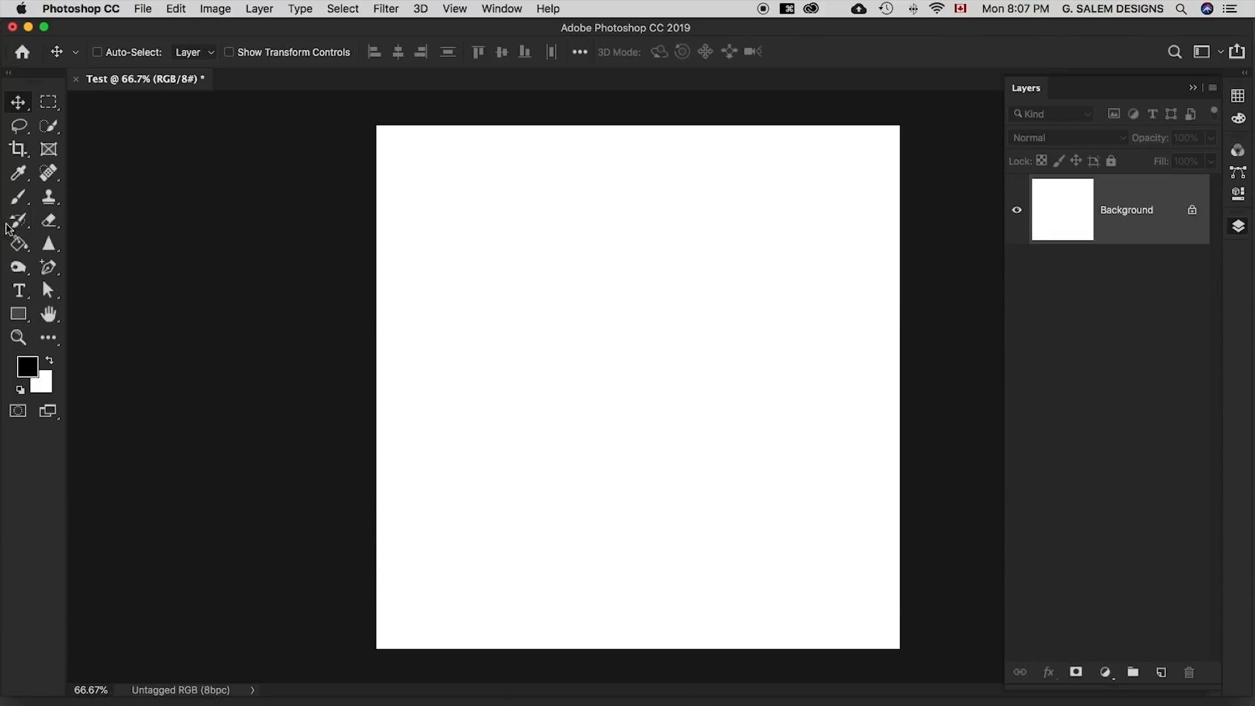
Paint several separate black freehand strokes and a dot on the Background with the 25 px Brush tool
click(18, 196)
mouse_move(673, 295)
mouse_down()
mouse_move(684, 409)
mouse_move(913, 359)
mouse_move(709, 214)
mouse_up()
drag(541, 256, 490, 367)
click(486, 388)
mouse_move(508, 431)
mouse_down()
mouse_move(551, 522)
mouse_move(636, 567)
mouse_up()
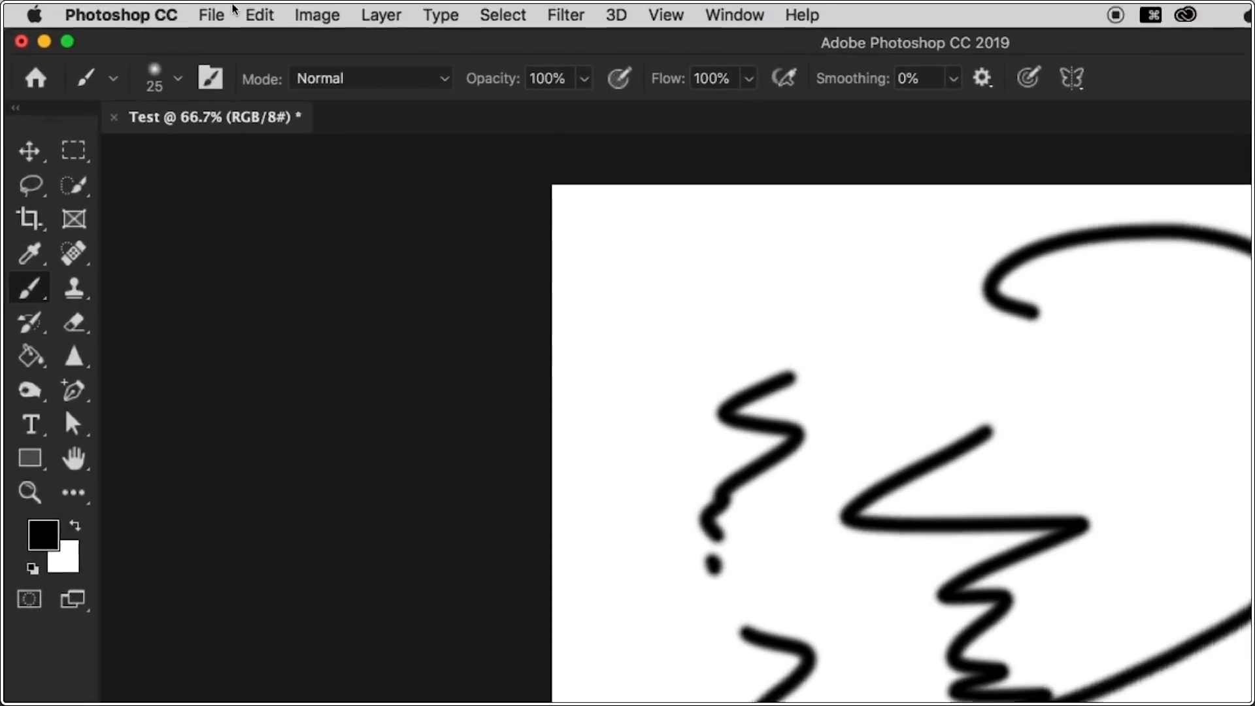
Undo the last three brush marks one at a time, including the small dot
click(175, 8)
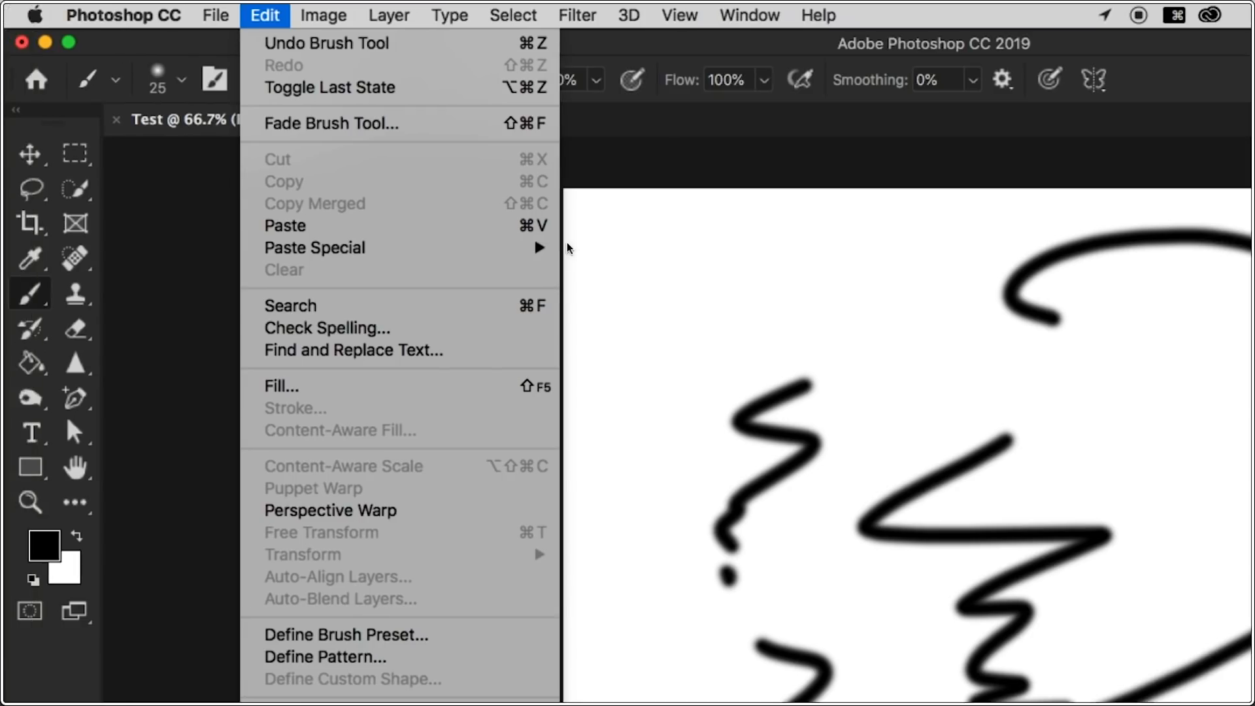
mouse_move(330, 7)
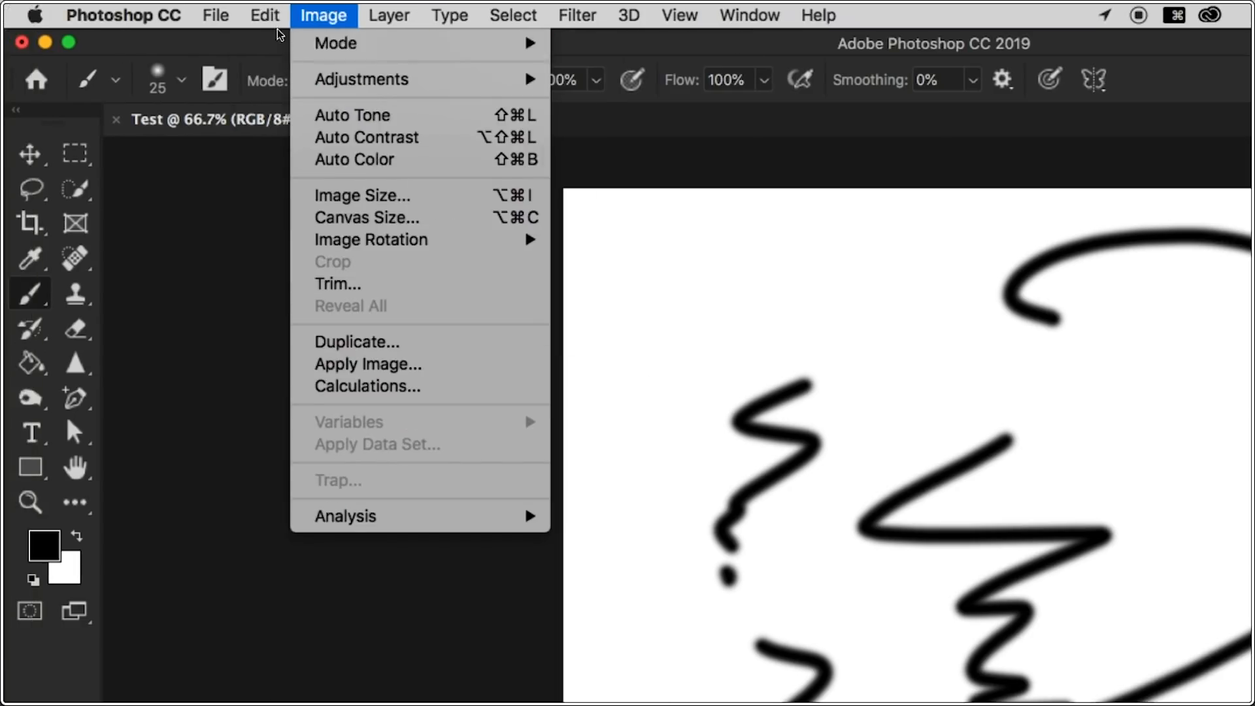
mouse_move(272, 15)
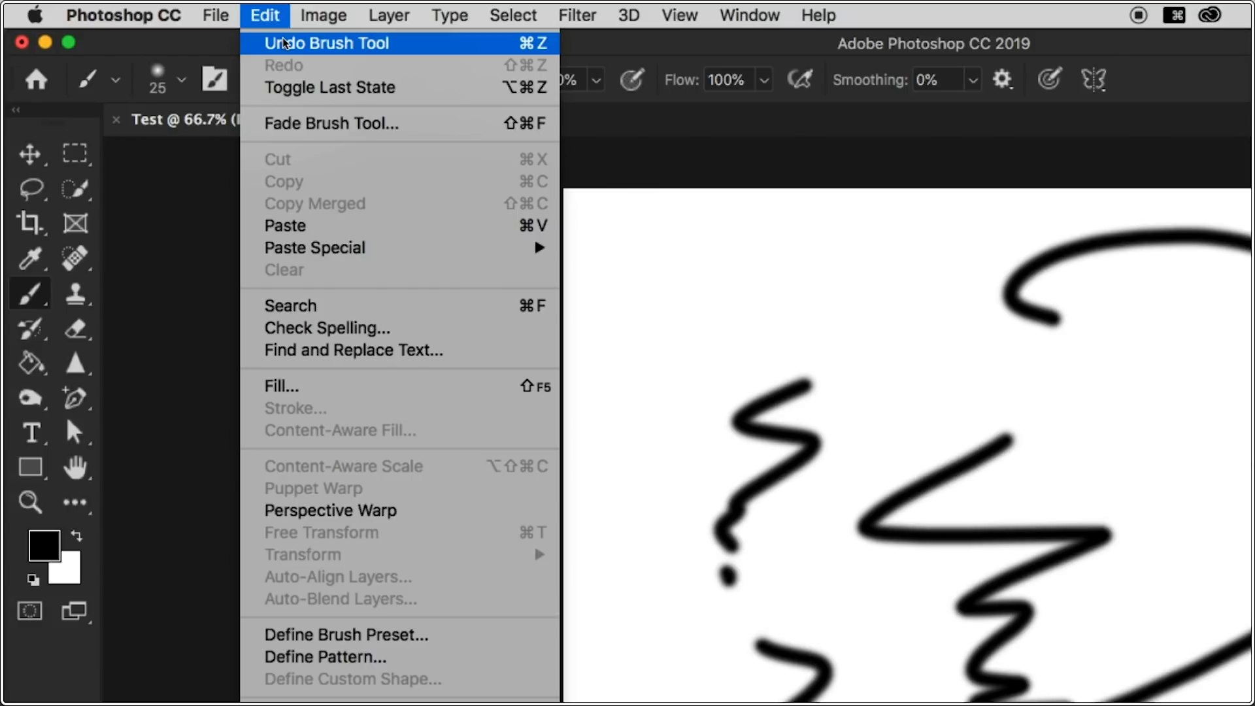
click(283, 42)
click(266, 16)
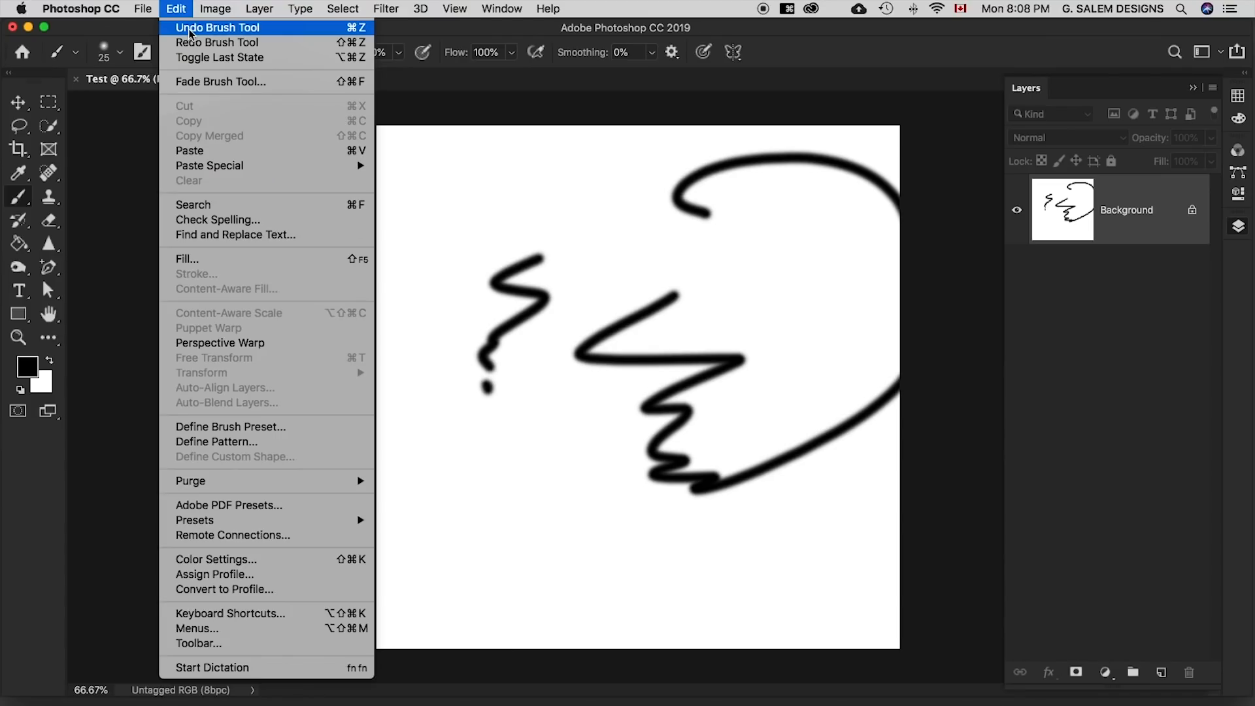
click(189, 29)
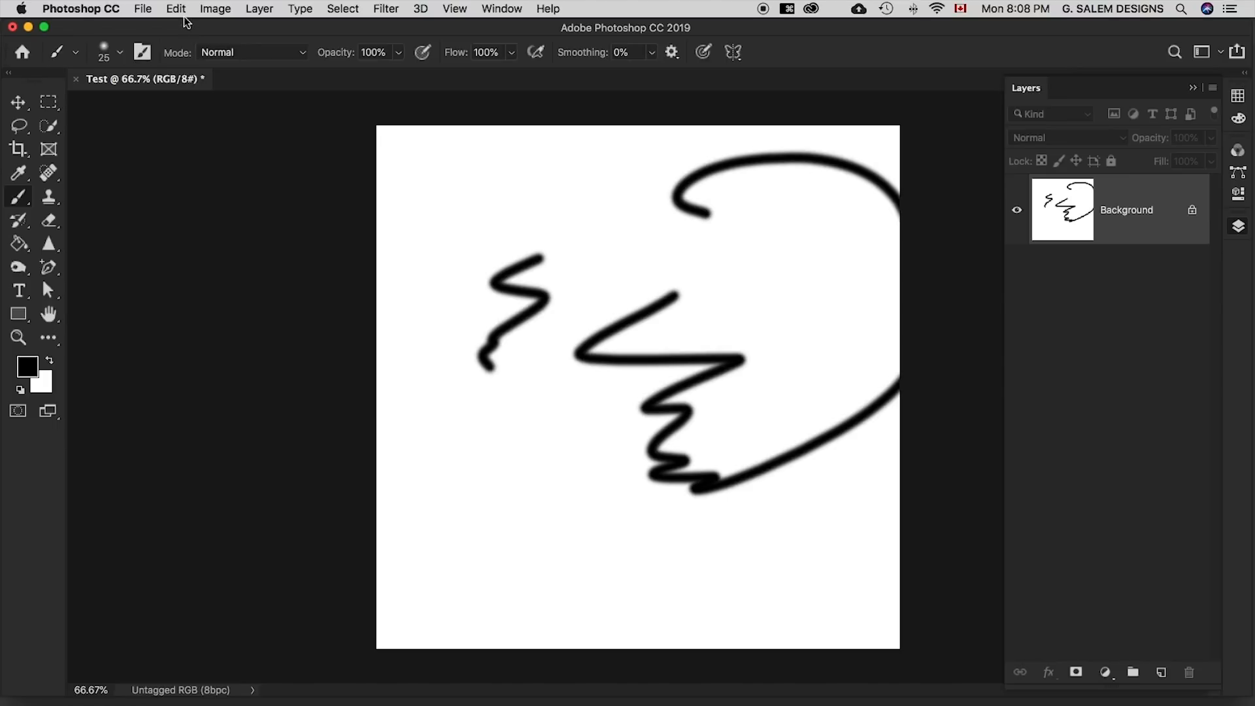
click(180, 11)
click(187, 22)
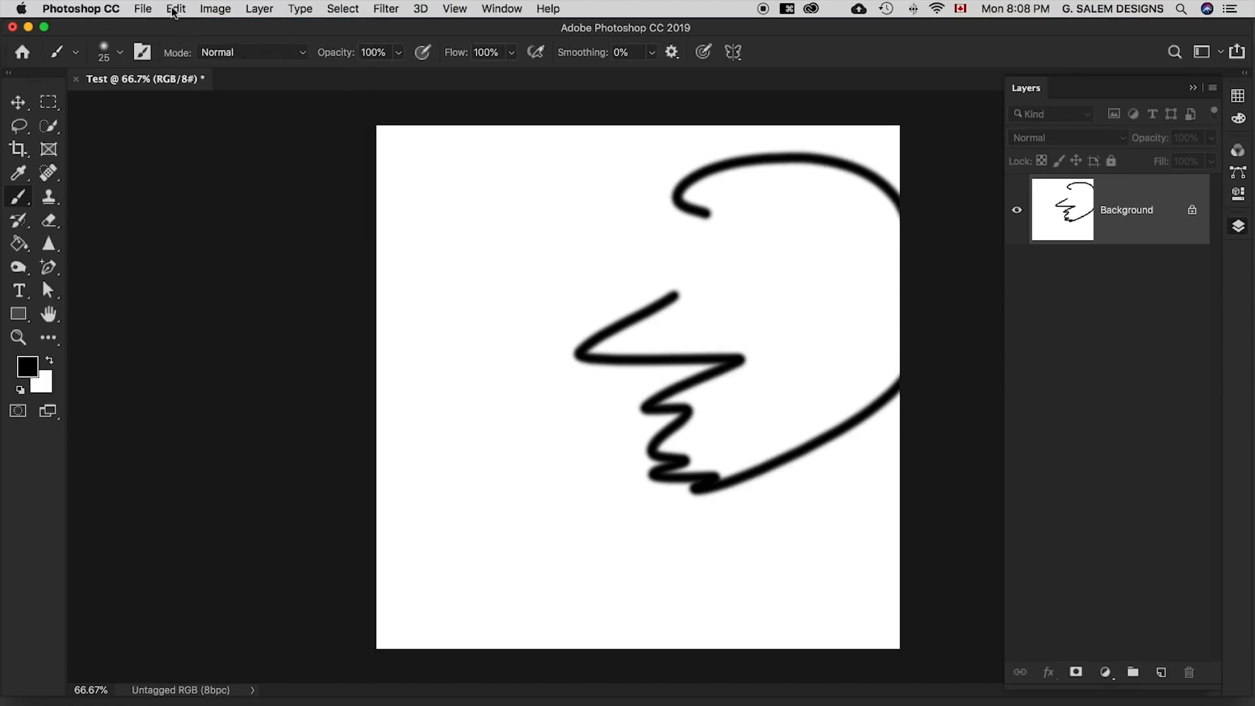
Undo the one remaining black brush stroke on the canvas
click(180, 12)
click(187, 21)
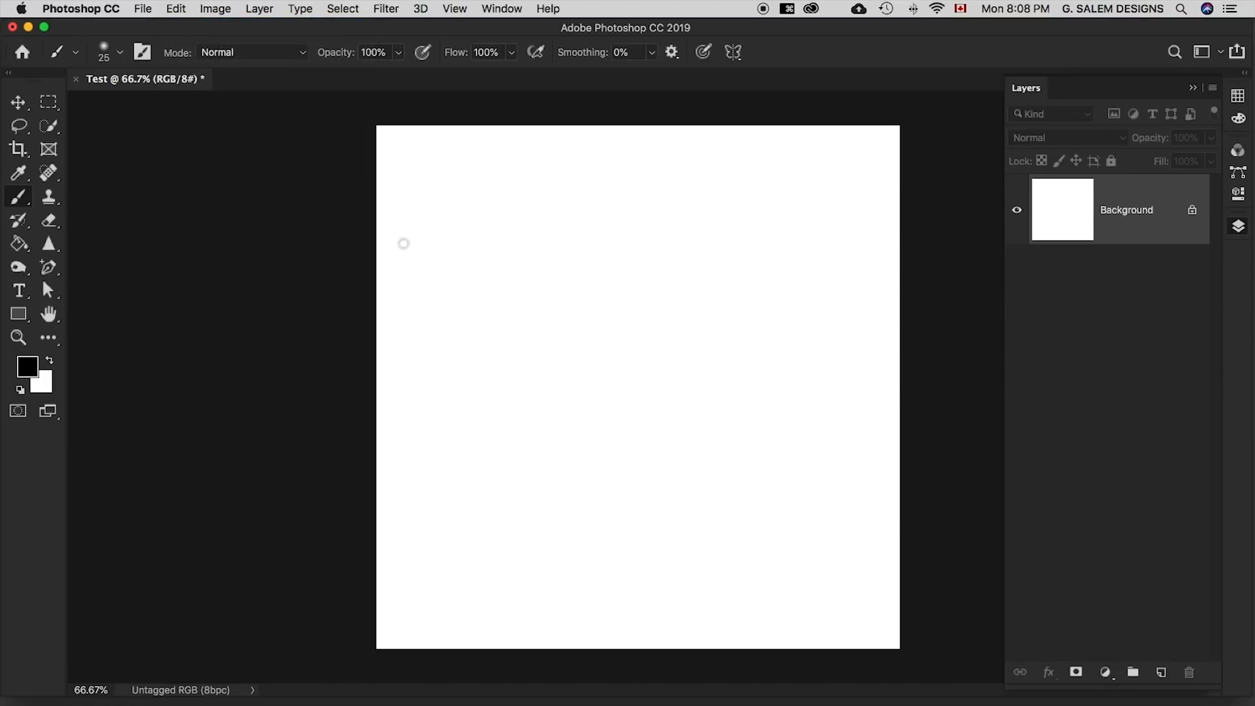
Paint five separate black freehand strokes across the Background with the 25 px Brush tool
mouse_move(488, 243)
mouse_down()
mouse_move(641, 353)
mouse_move(644, 418)
mouse_up()
drag(680, 242, 794, 361)
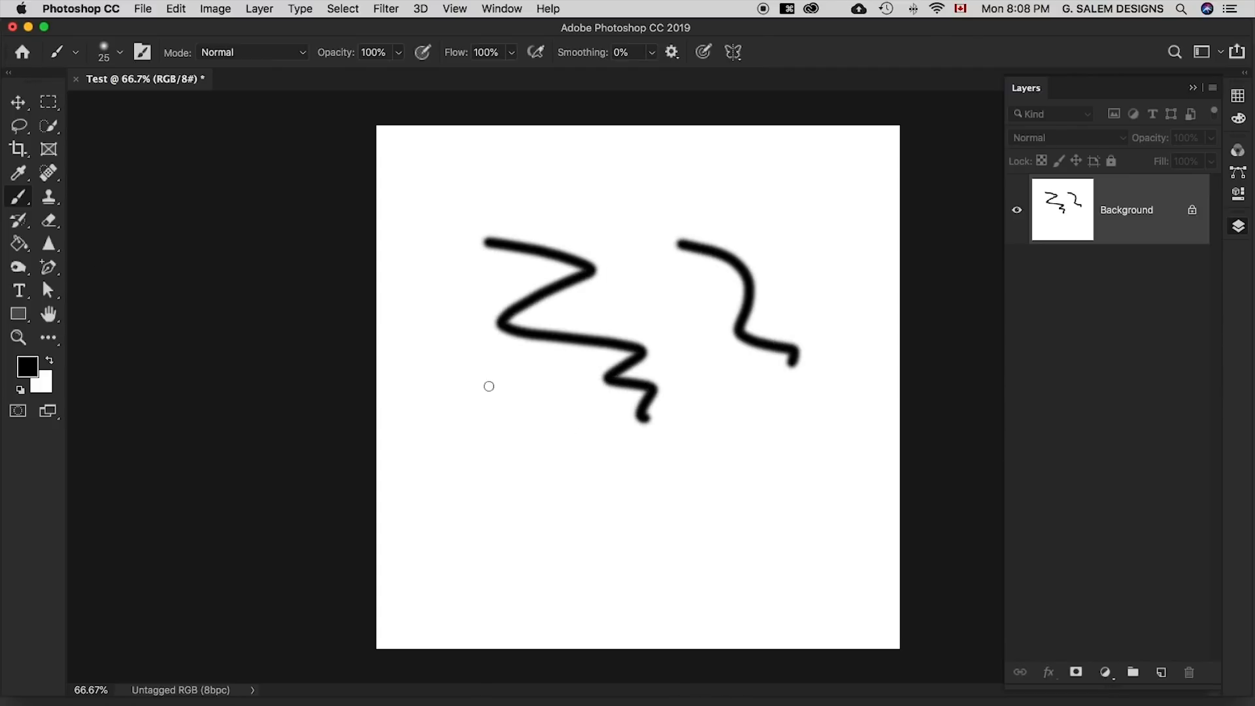
drag(467, 348, 580, 507)
drag(753, 484, 815, 571)
drag(797, 191, 876, 370)
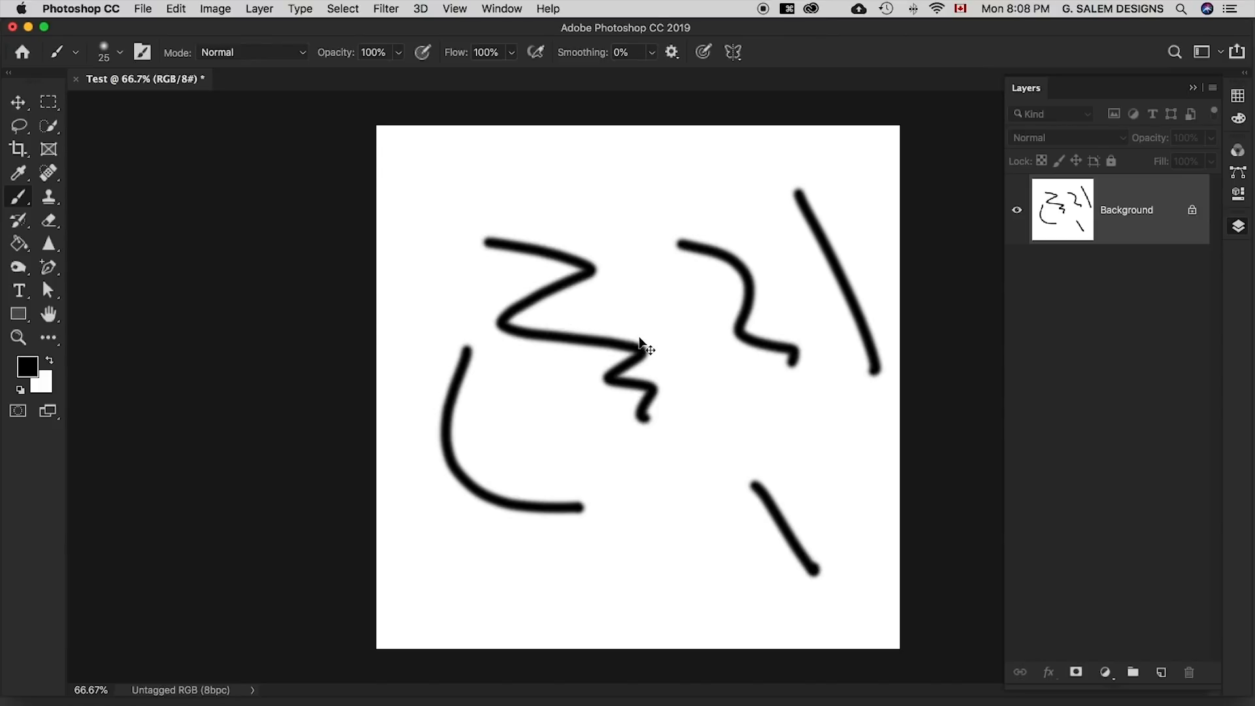
Undo all five brush strokes one at a time until the canvas is blank
key(super+z)
key(super+z)
key(super+z)
key(super+z)
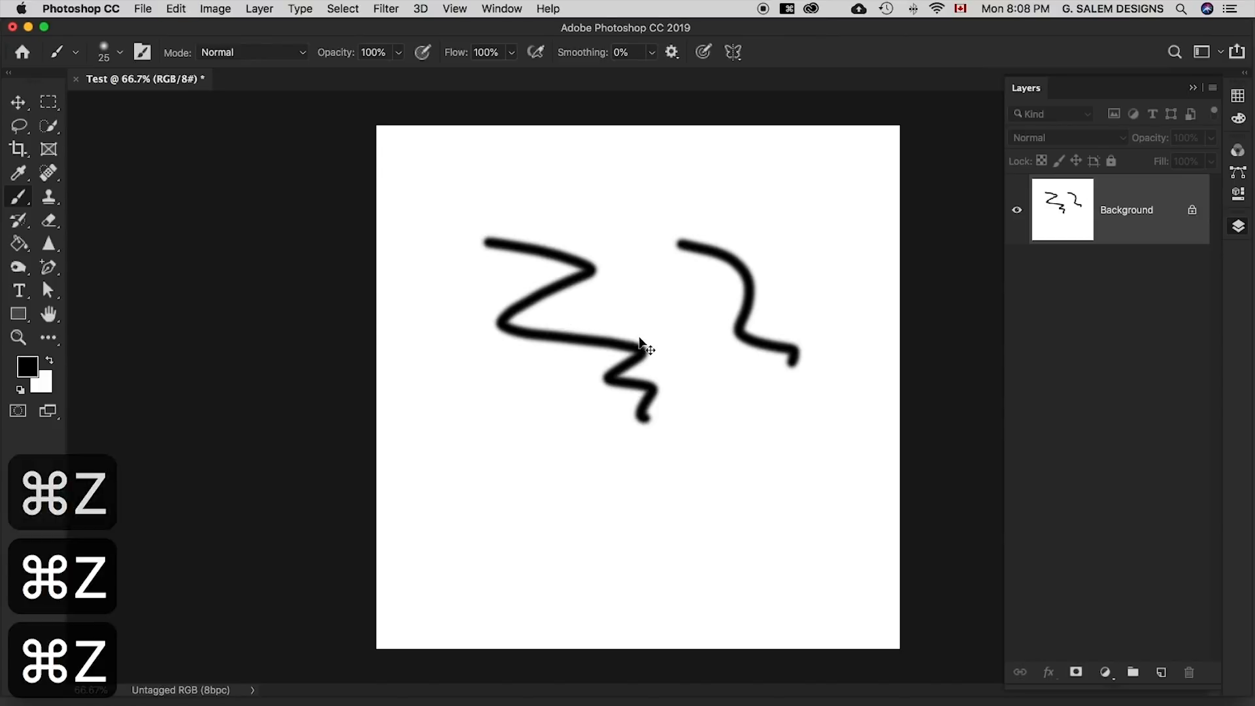
key(super+z)
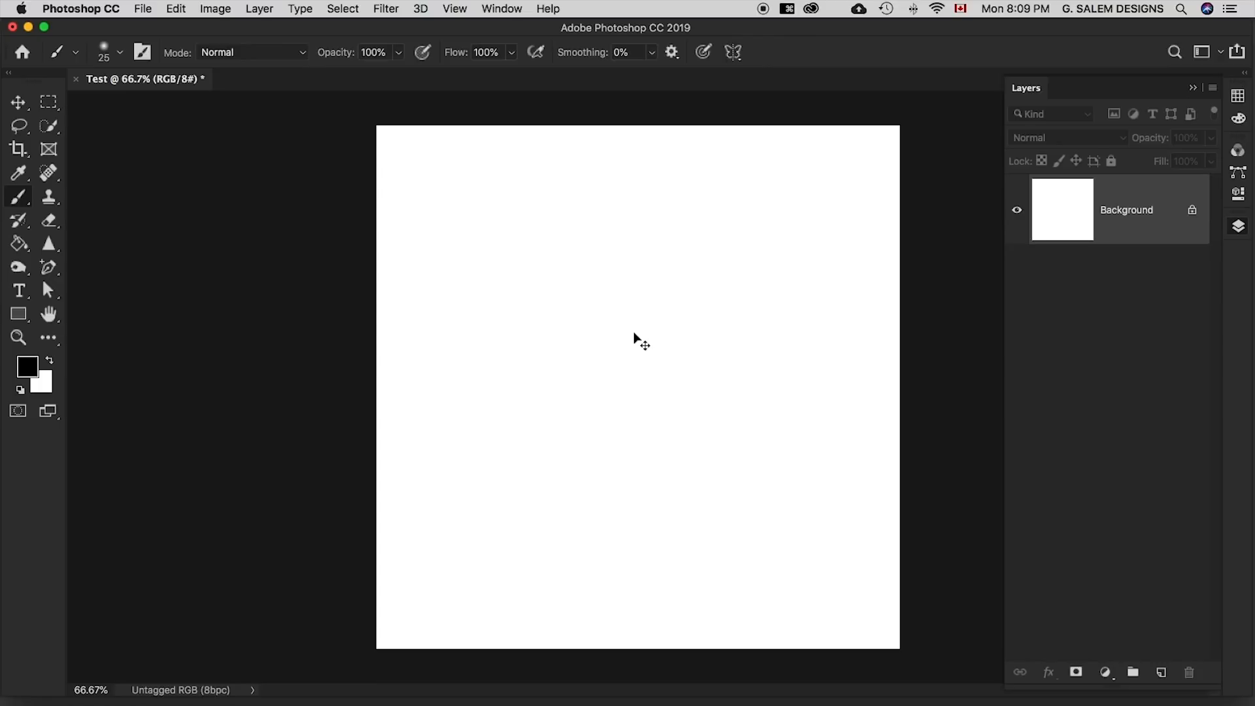
Redo the first three brush strokes one at a time, and undo the last two of them again
key(shift+super+z)
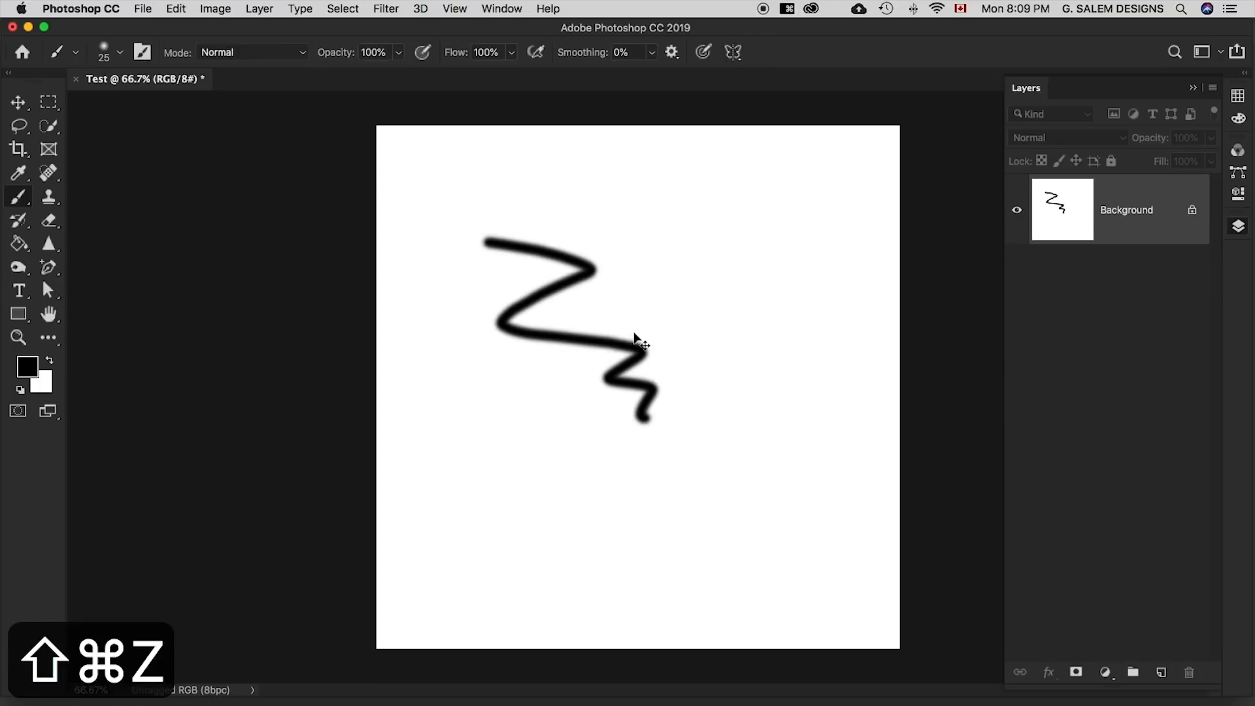
key(shift+super+z)
key(shift+super+z)
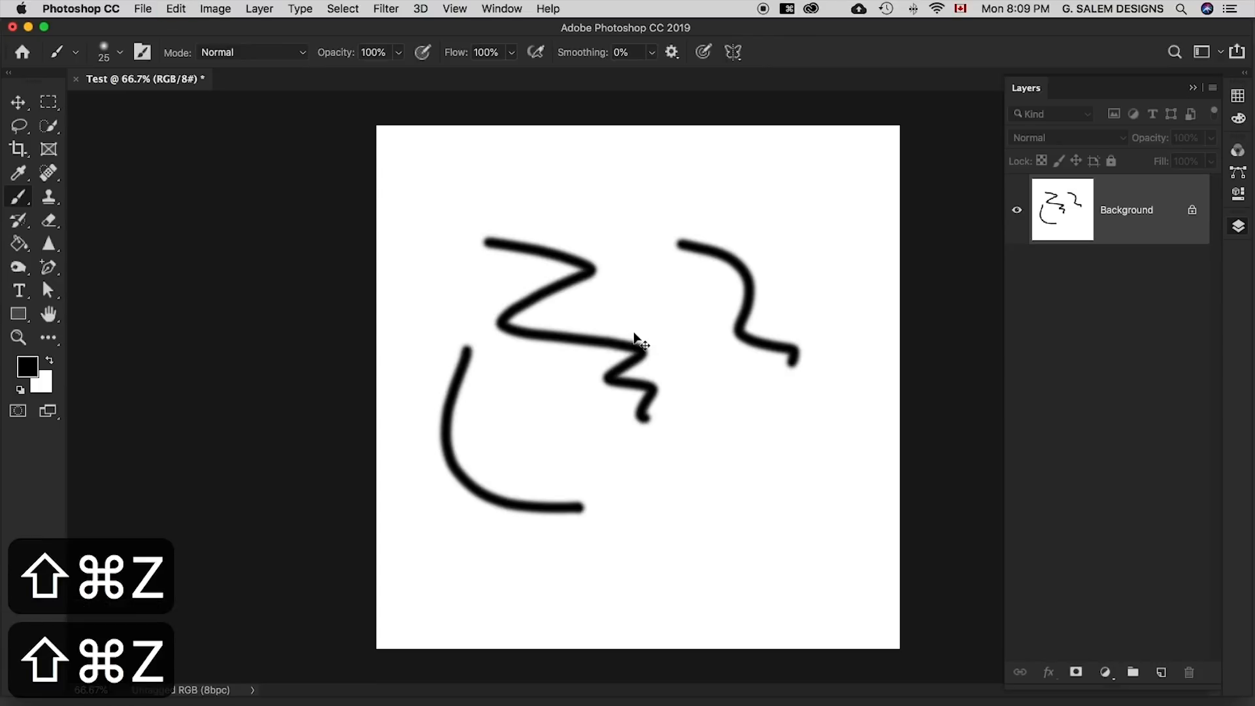
key(super+z)
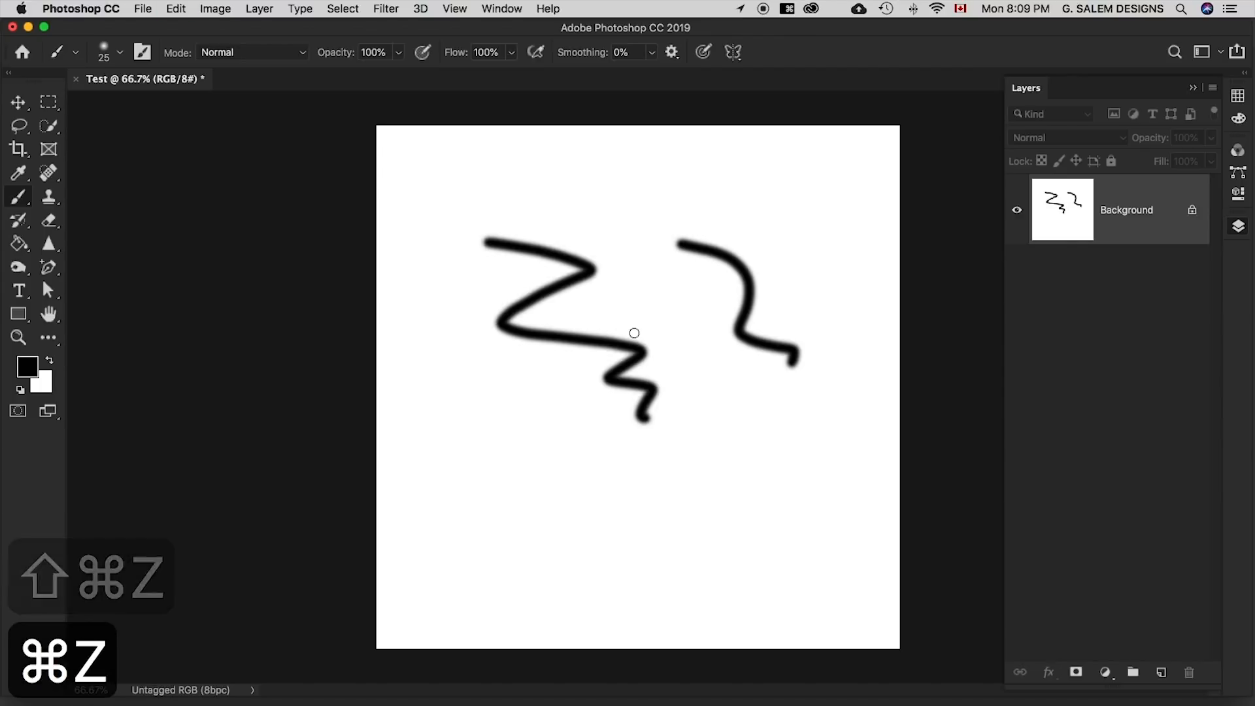
key(super+z)
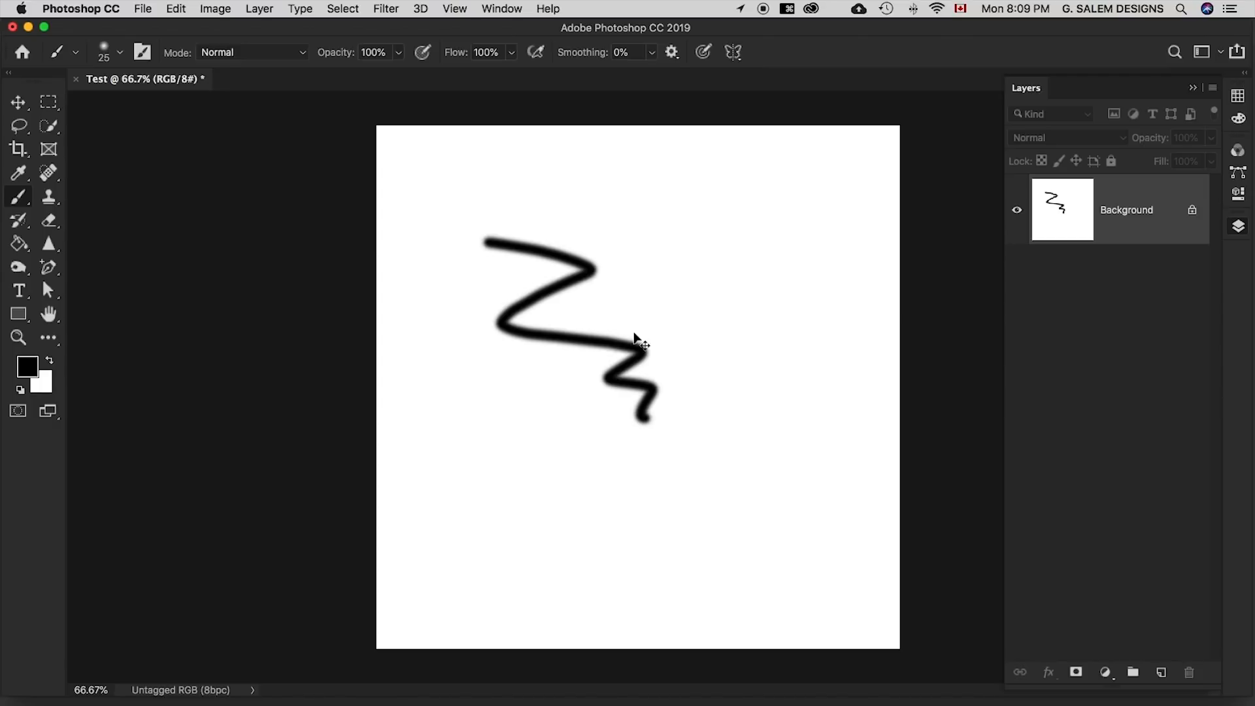
Redo the four undone brush strokes so that all five are back on the canvas
key(super+shift+z)
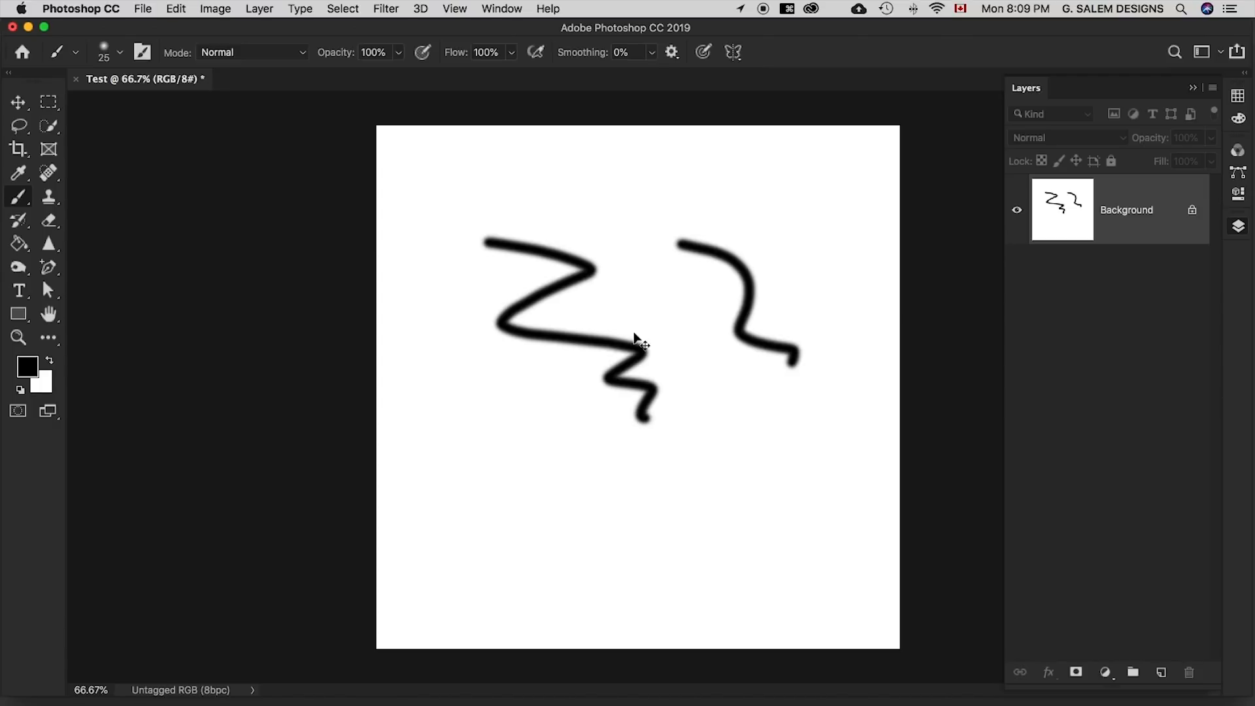
key(super+shift+z)
key(super+shift+z)
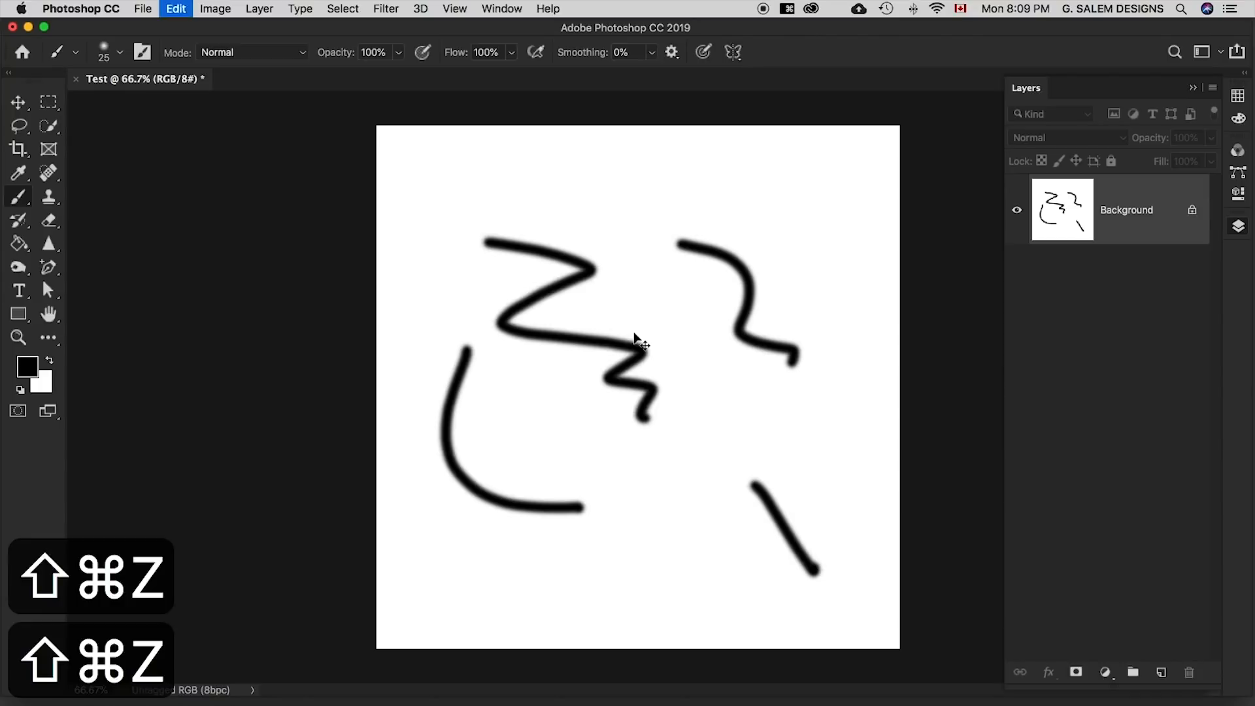
key(super+shift+z)
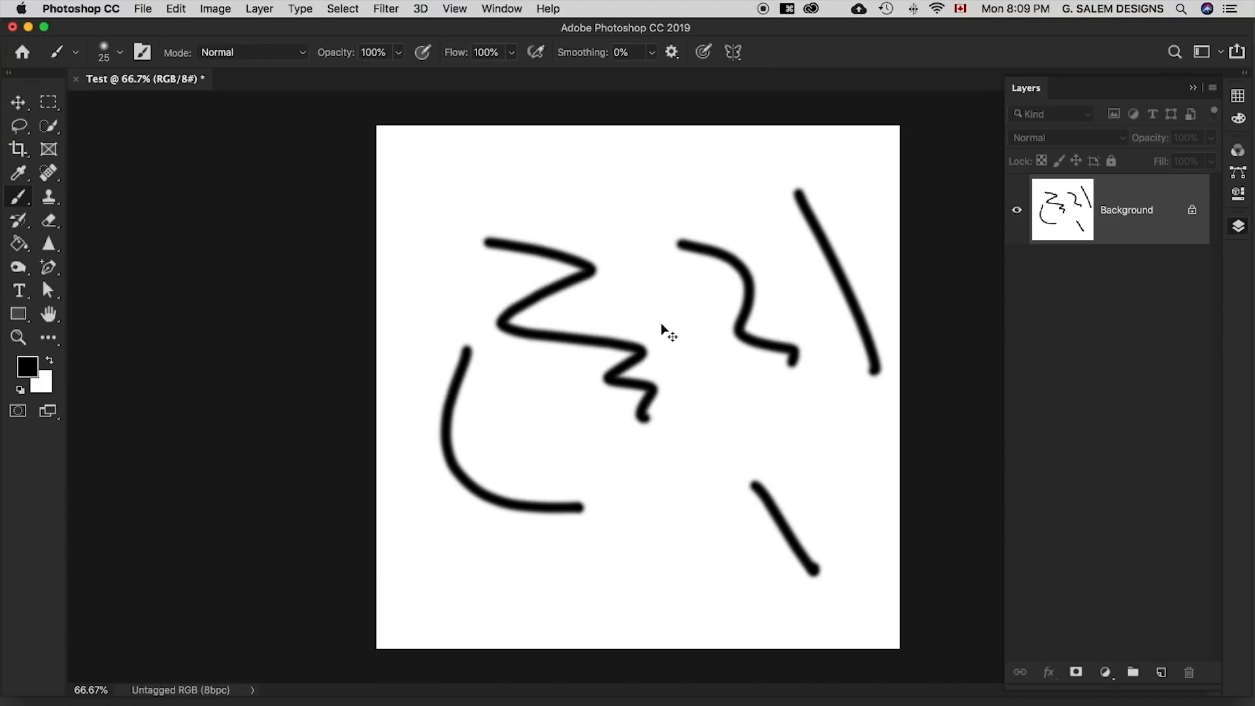
Step back through all five restored brush strokes to clear the canvas
key(super+z)
key(super+z)
key(super+z)
key(super+z)
key(super+z)
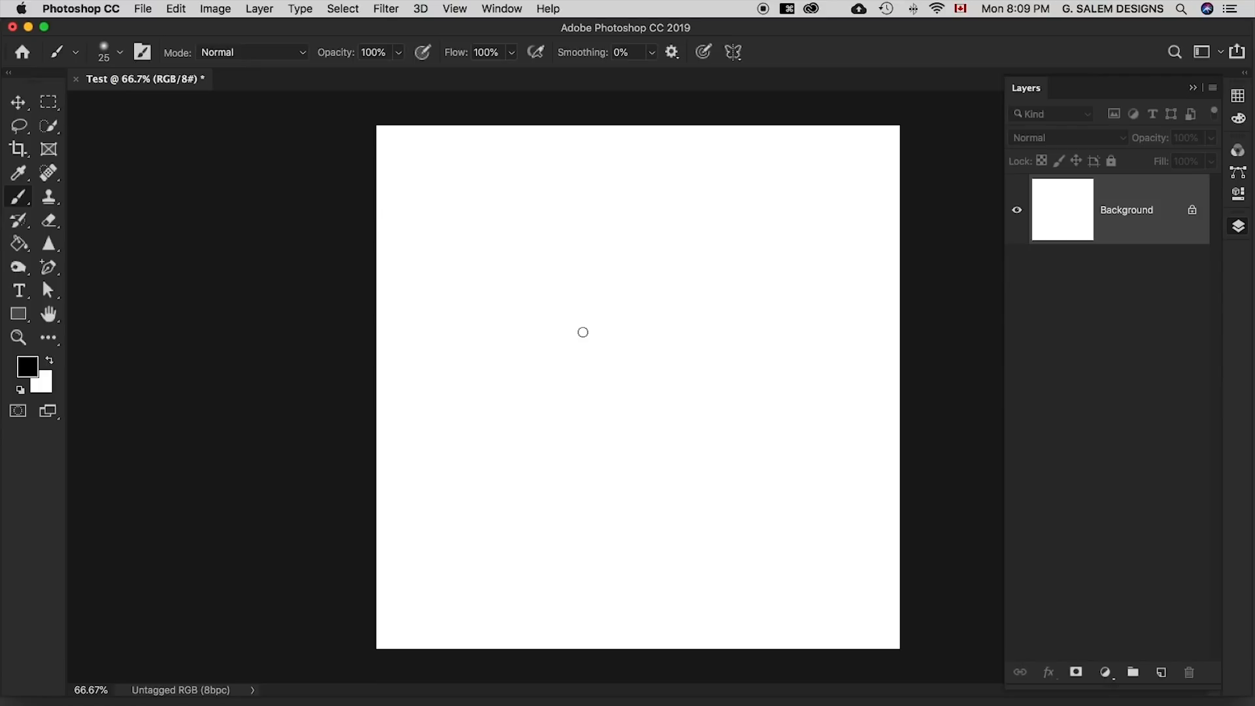
Paint three roughly horizontal black strokes, one below the other, in the middle of the Background
drag(570, 294, 818, 299)
drag(557, 374, 756, 367)
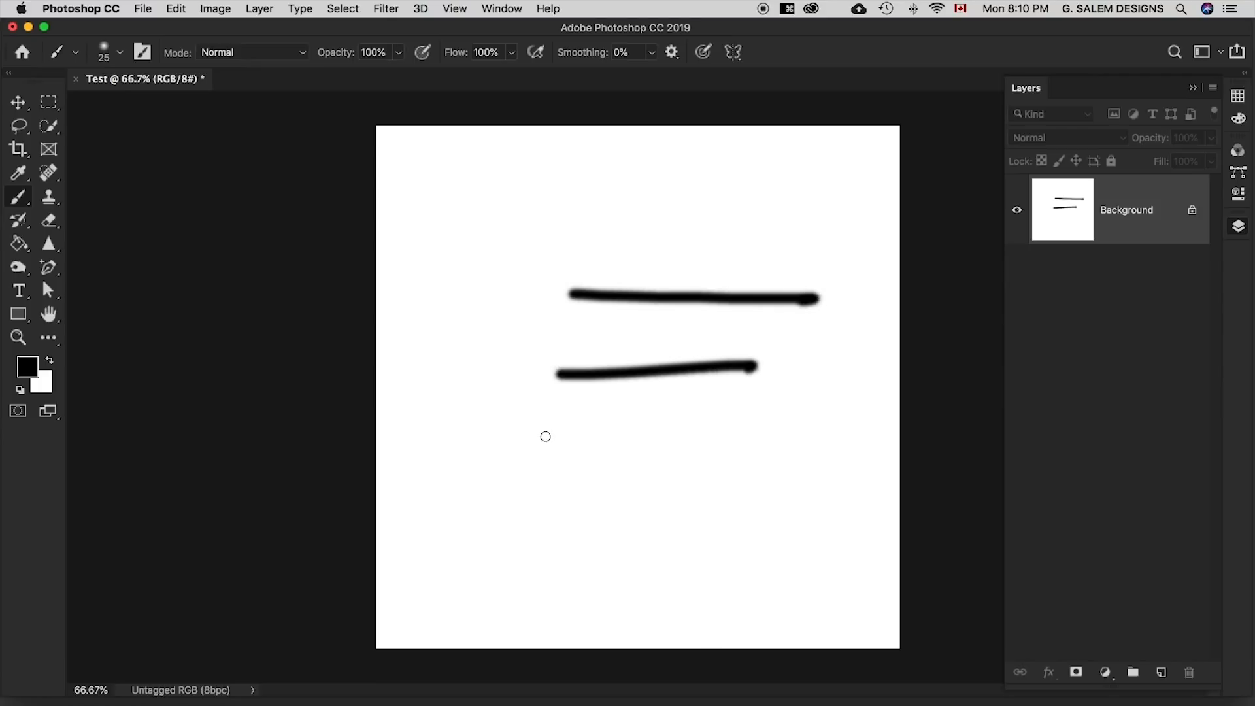
drag(545, 435, 797, 446)
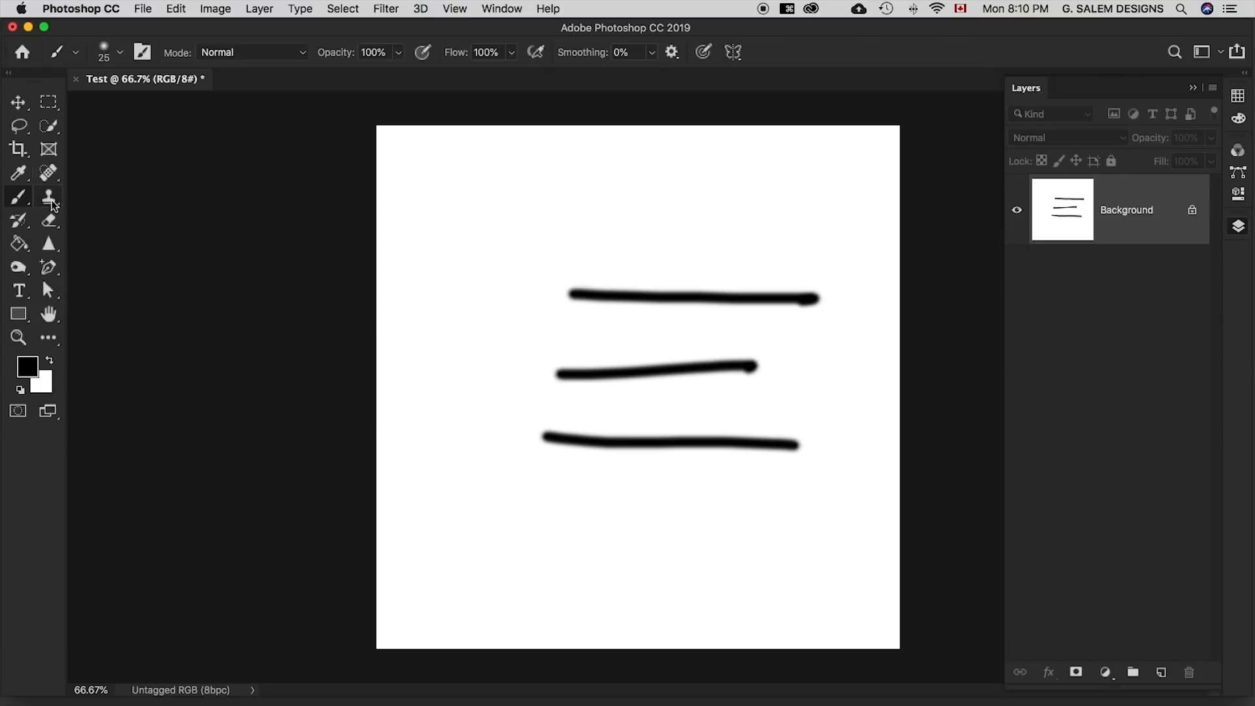
Unlock the Background layer with the three strokes and shift it vertically on the canvas using the Move tool
click(20, 106)
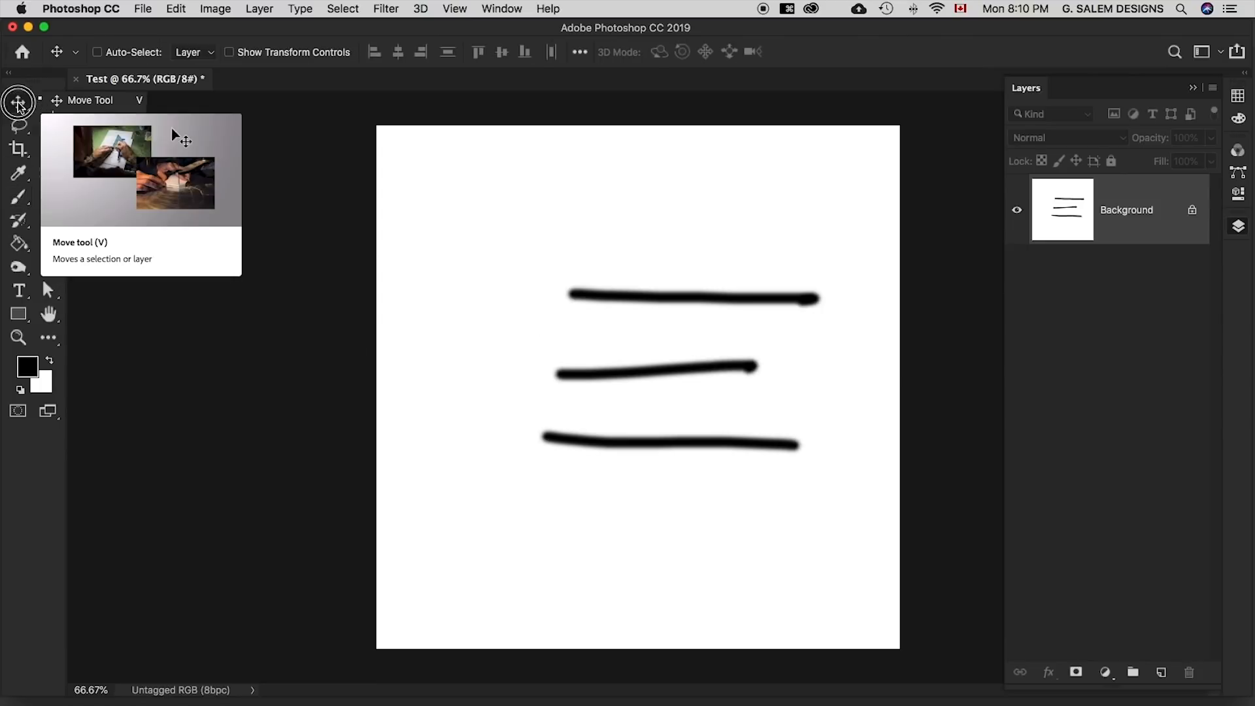
click(638, 269)
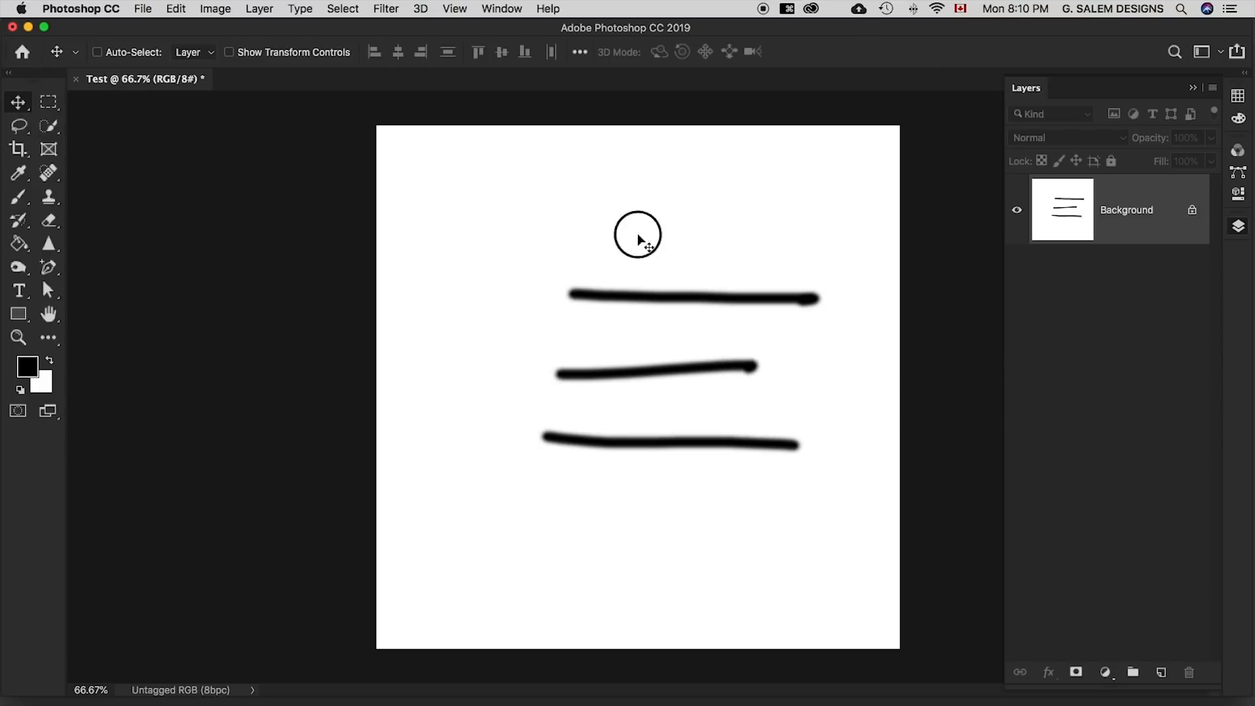
click(1189, 212)
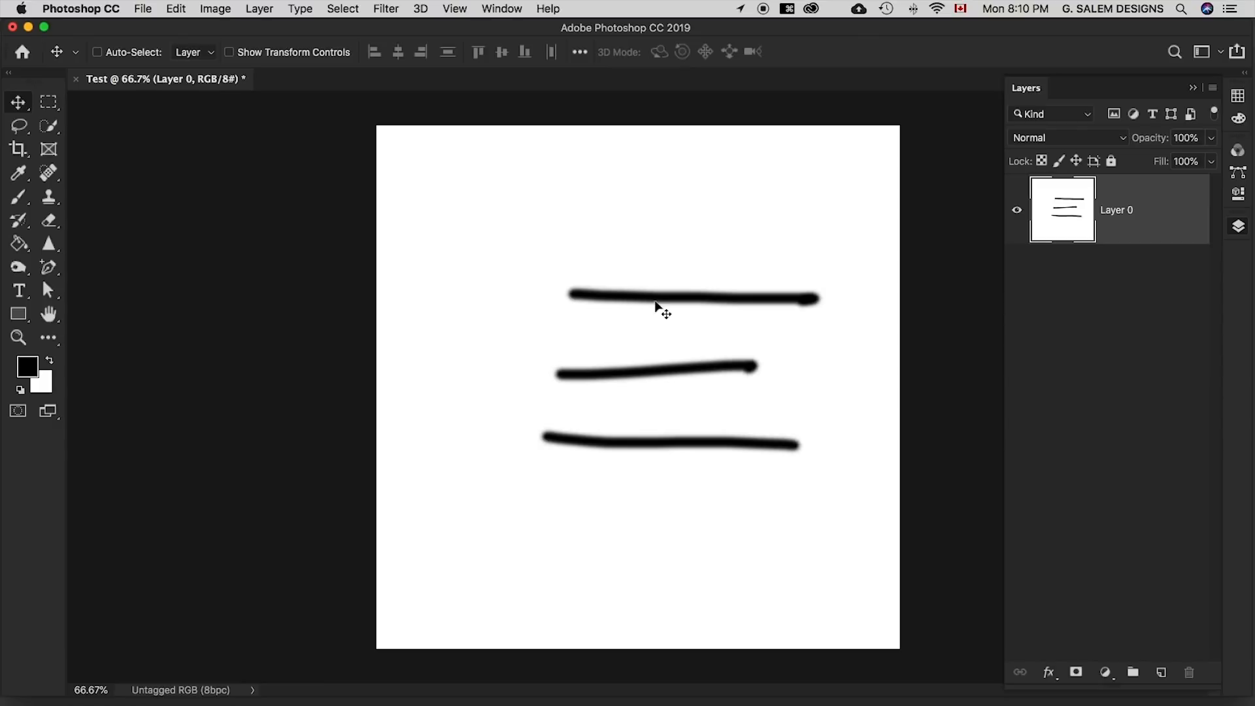
drag(653, 300, 647, 328)
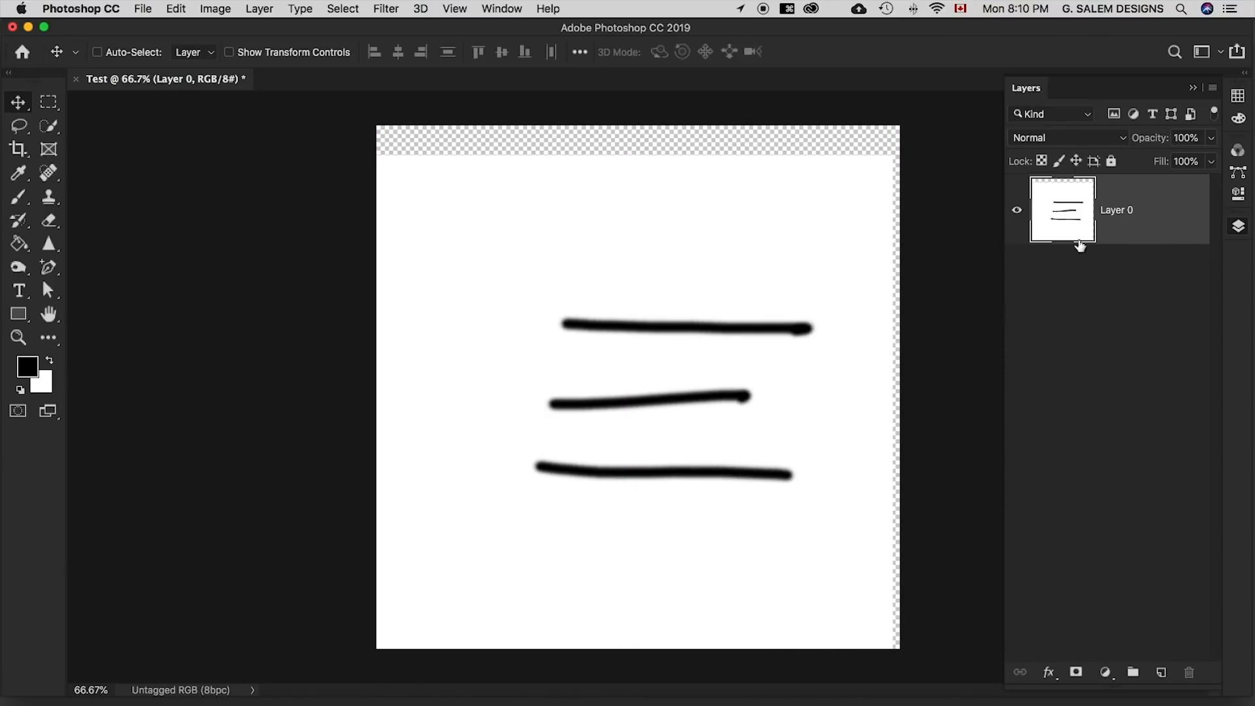
drag(675, 415, 677, 353)
Undo the layer moves, the unlocking of the Background, and the three horizontal strokes
key(super+z)
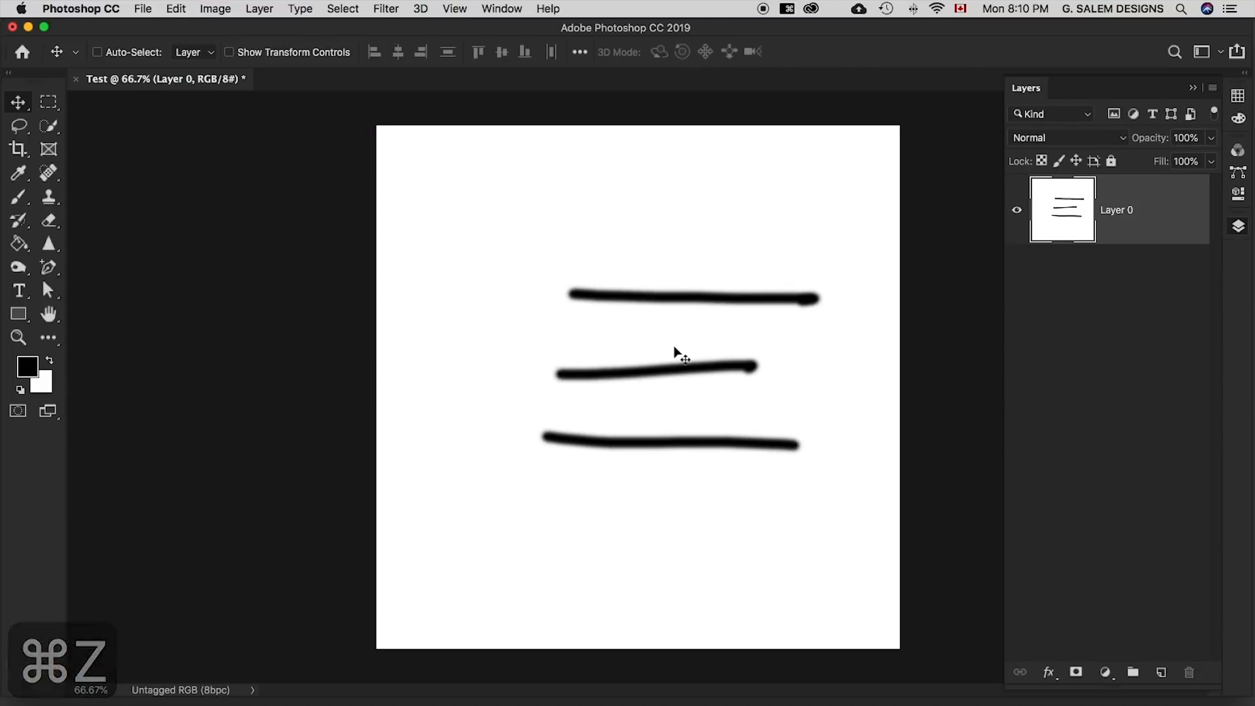
key(super+z)
key(super+z)
key(super+z)
key(super+z)
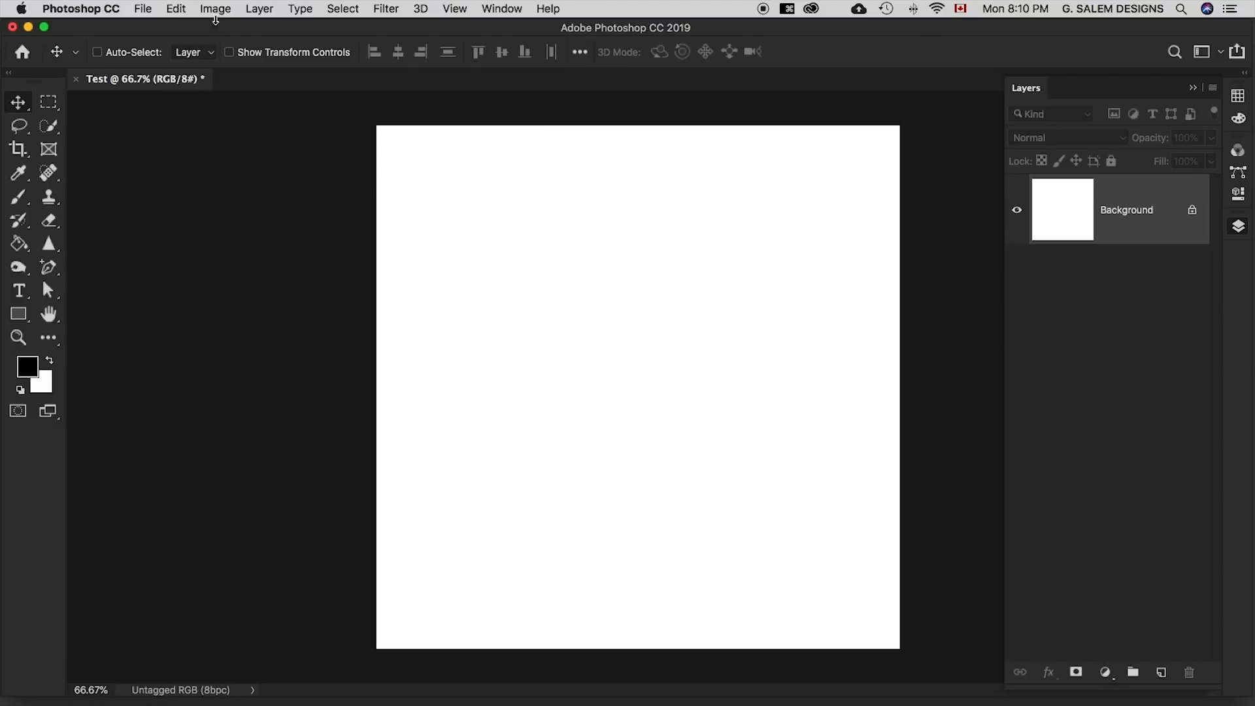
Create a new layer named t with color None, Normal mode and 100% opacity
click(259, 8)
mouse_move(256, 28)
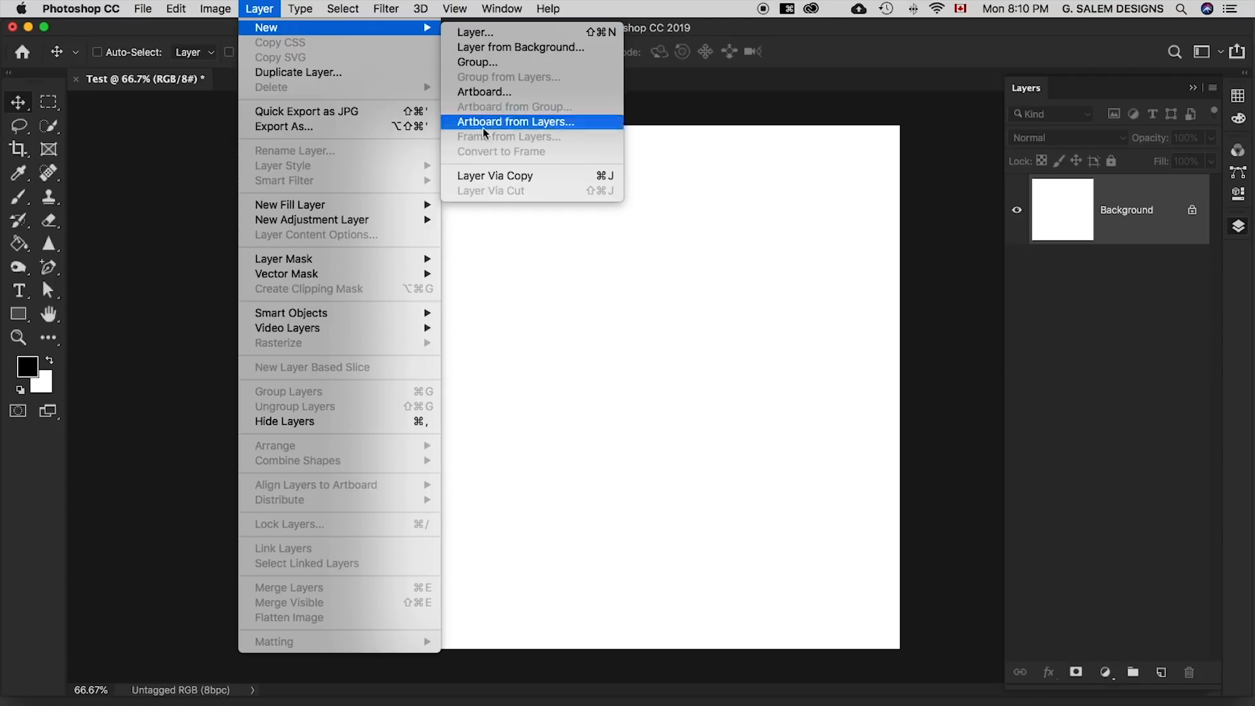
click(478, 34)
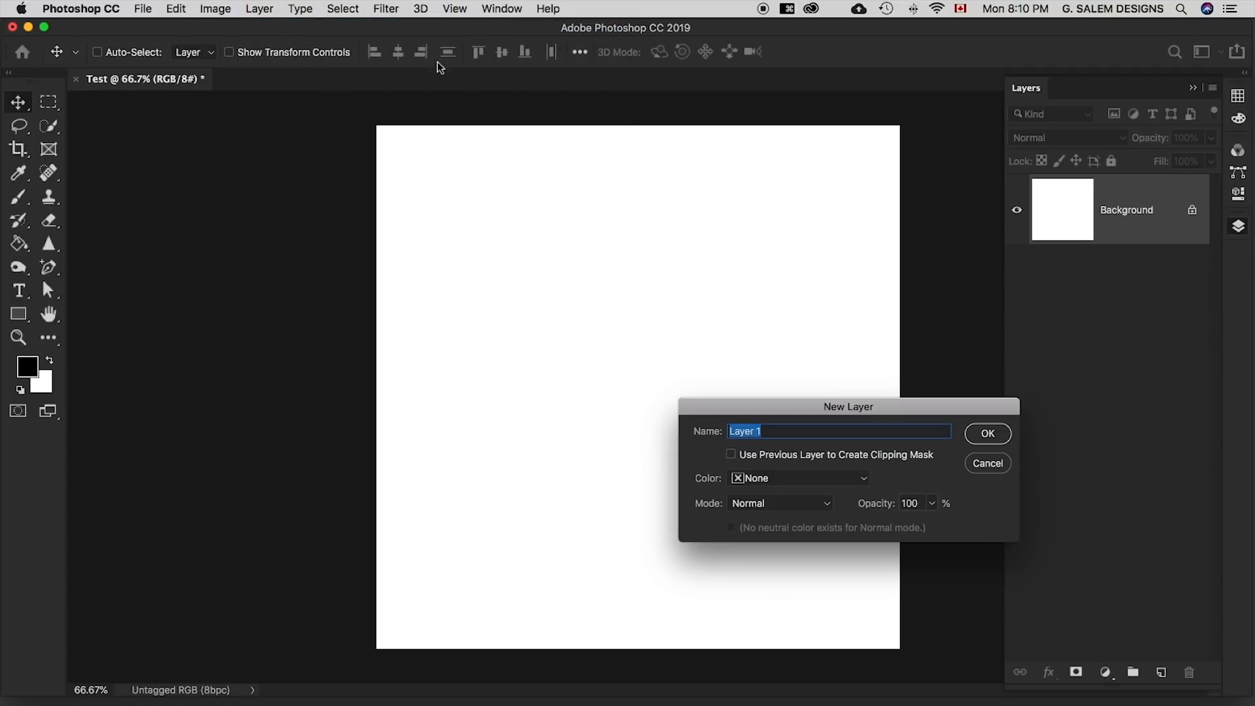
drag(937, 408, 760, 282)
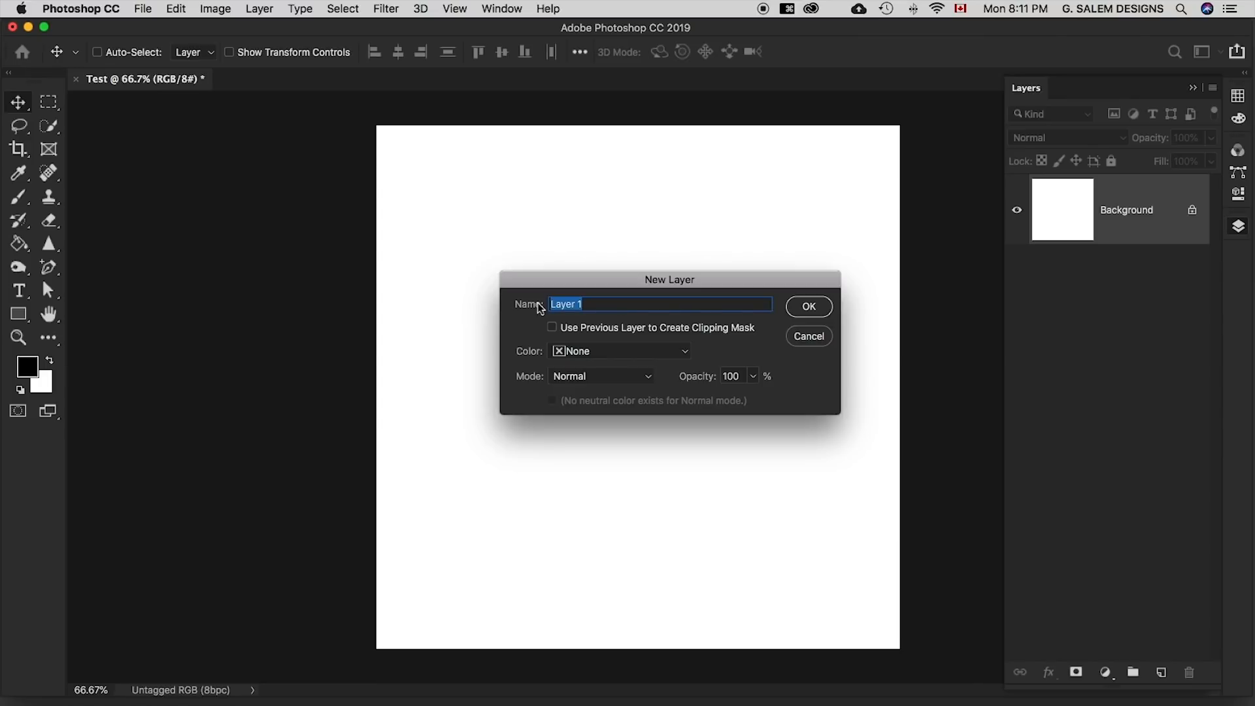
text(t)
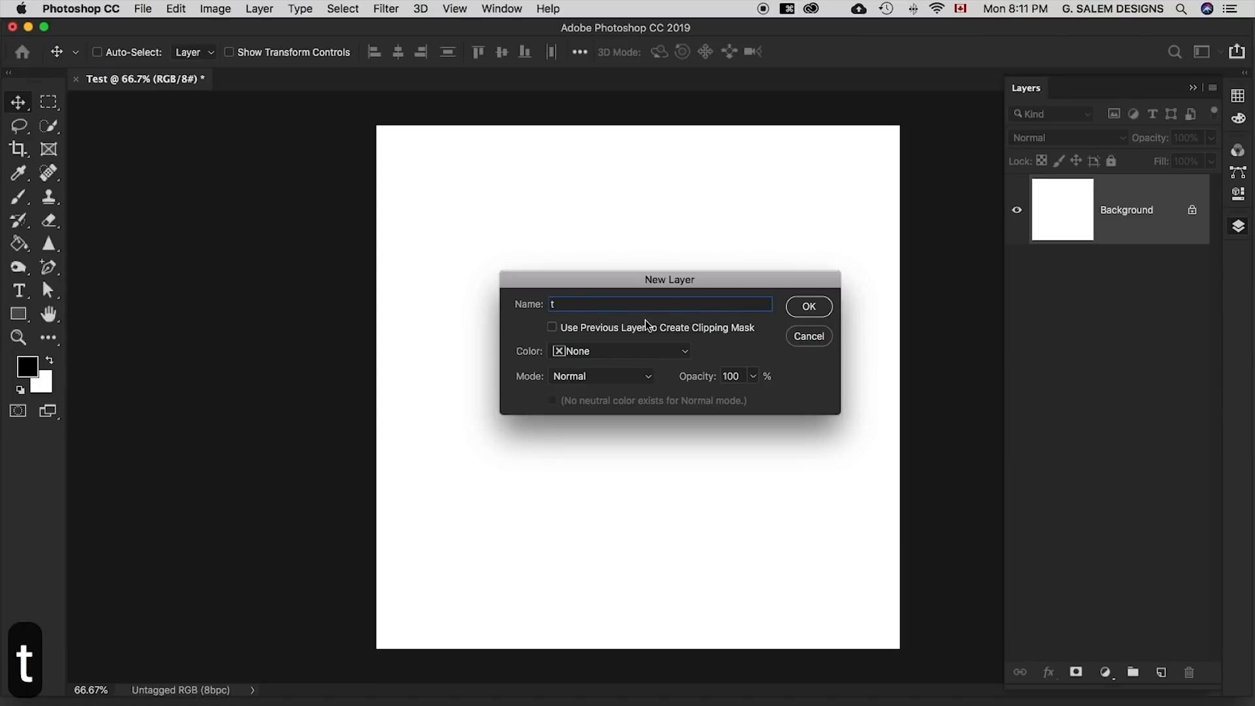
click(637, 378)
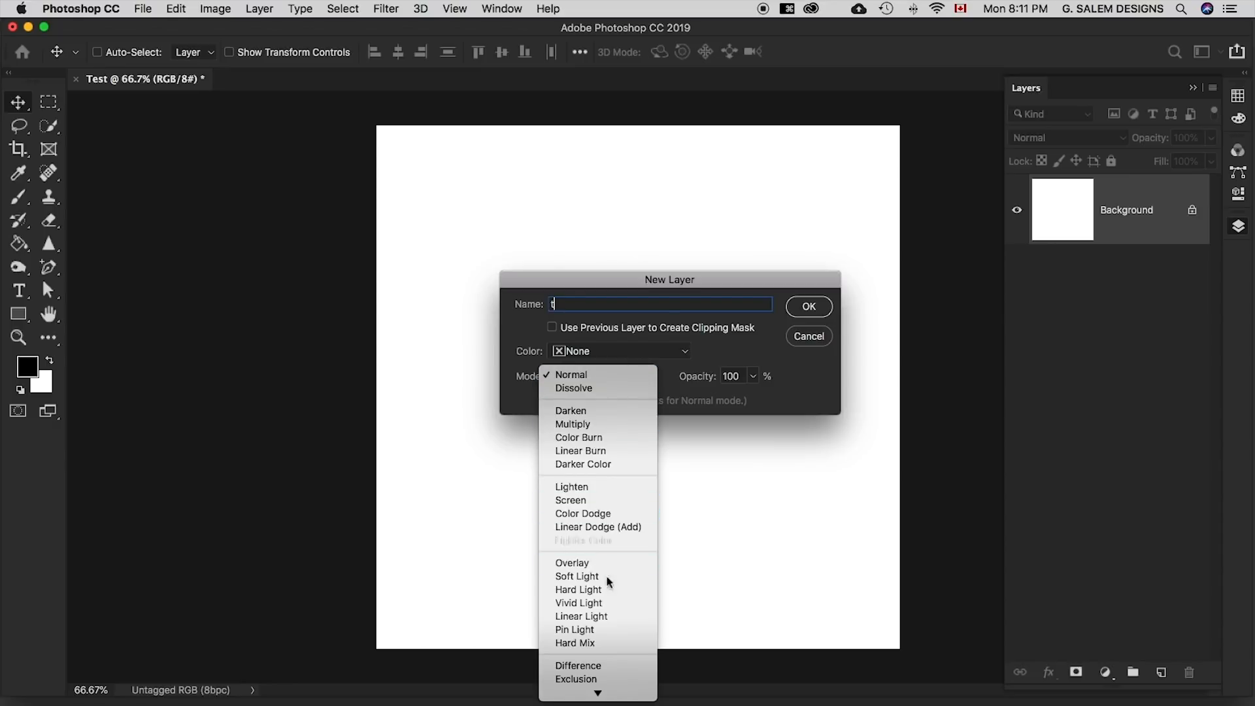
click(769, 351)
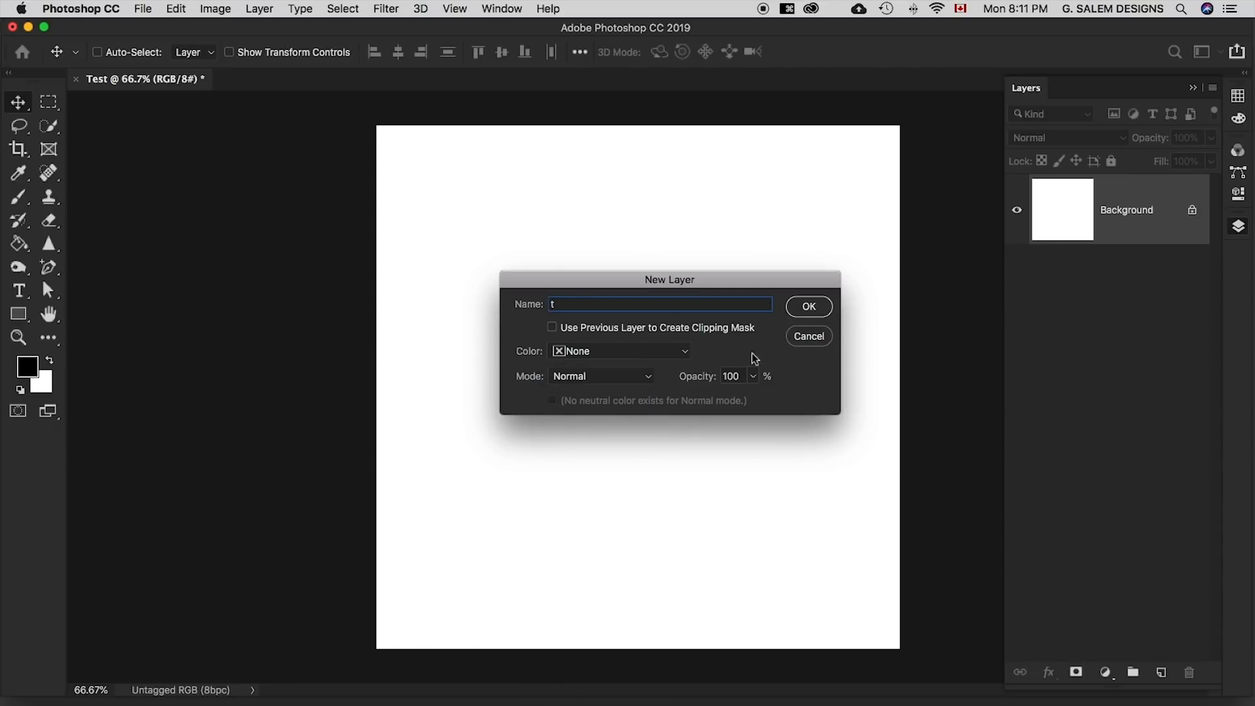
click(669, 351)
click(590, 346)
click(758, 308)
text(t)
click(809, 306)
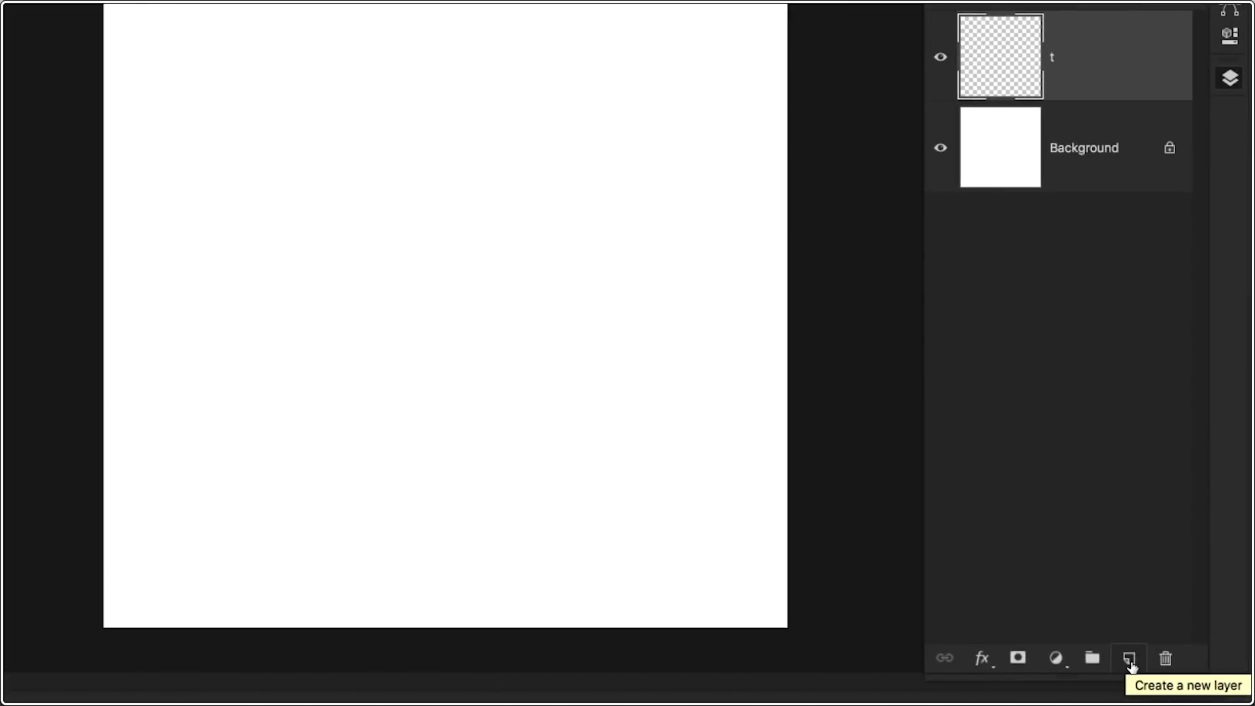
Add another empty layer above layer t and rename it T!
click(1130, 660)
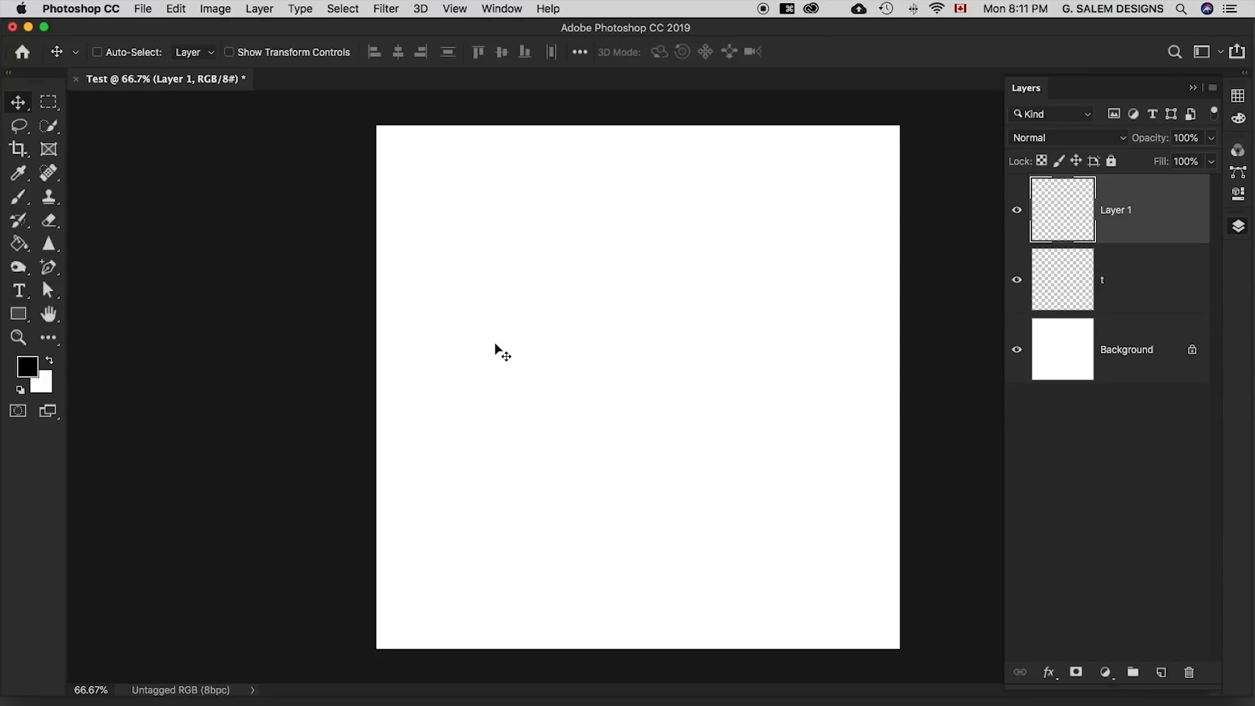
double_click(1117, 210)
text(T!)
Create a new layer named T2 directly above layer t, with color None, Normal mode and 100% opacity
click(1129, 280)
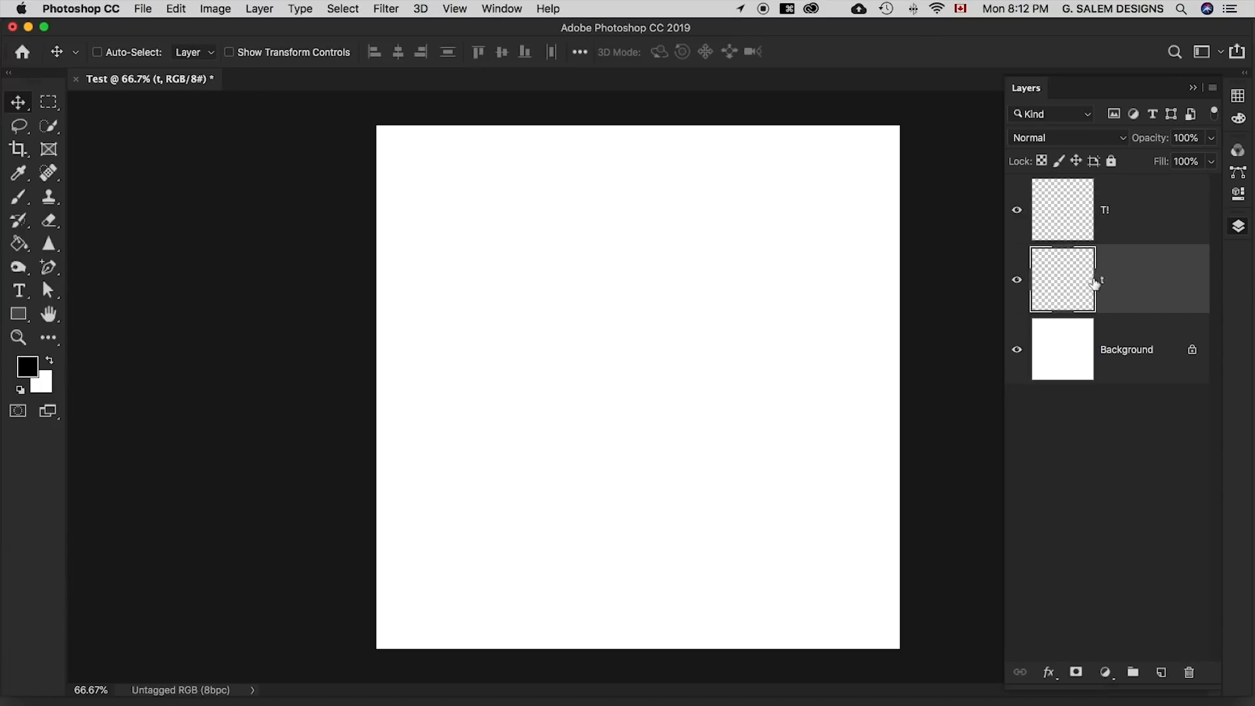
click(256, 9)
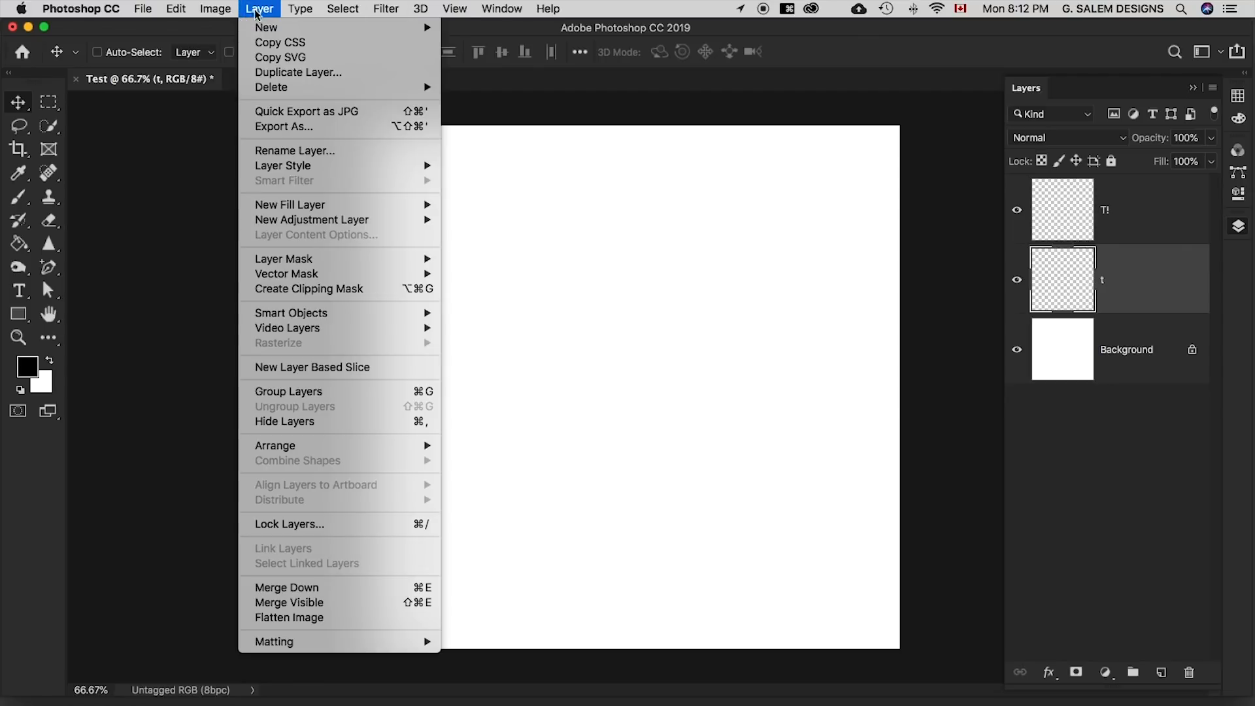
mouse_move(418, 27)
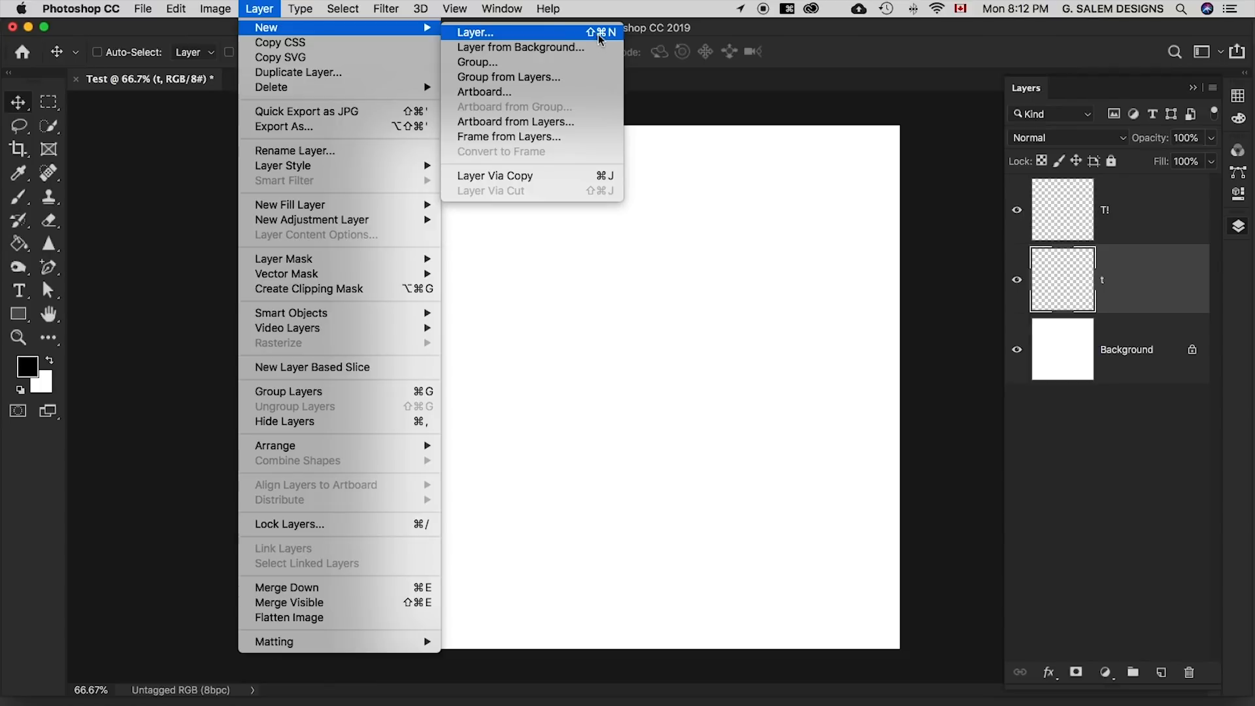
click(710, 370)
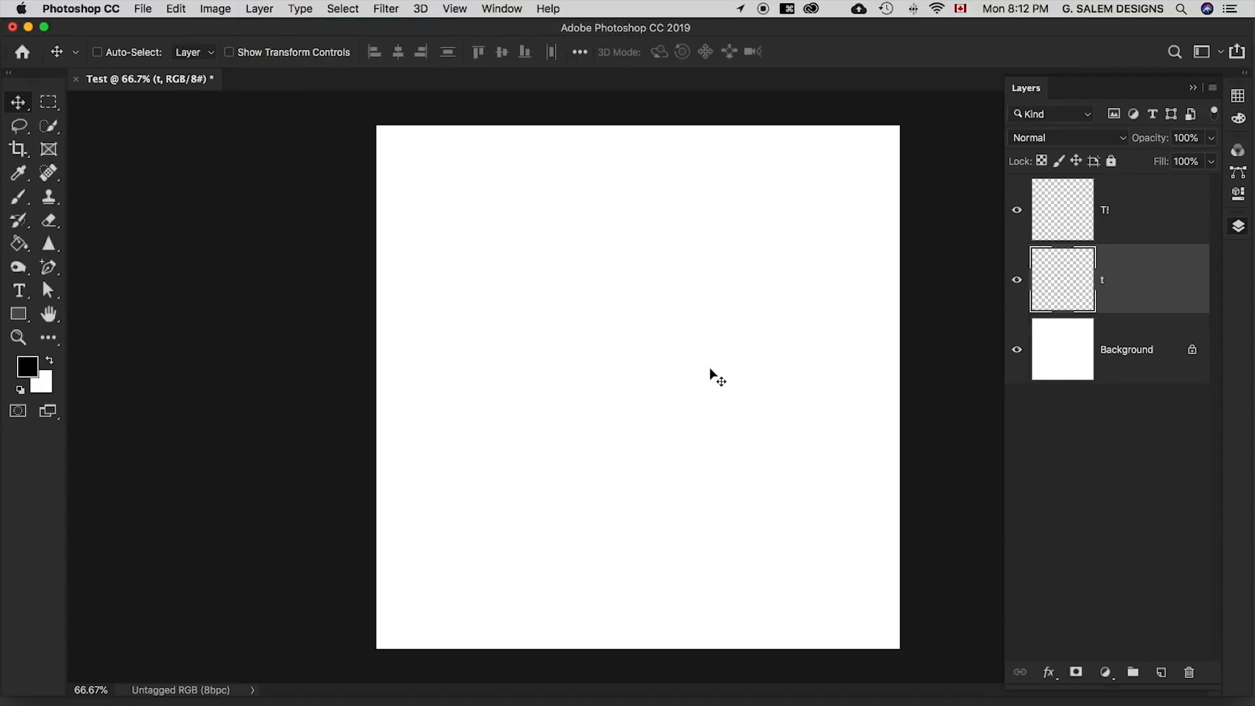
key(shift+super+n)
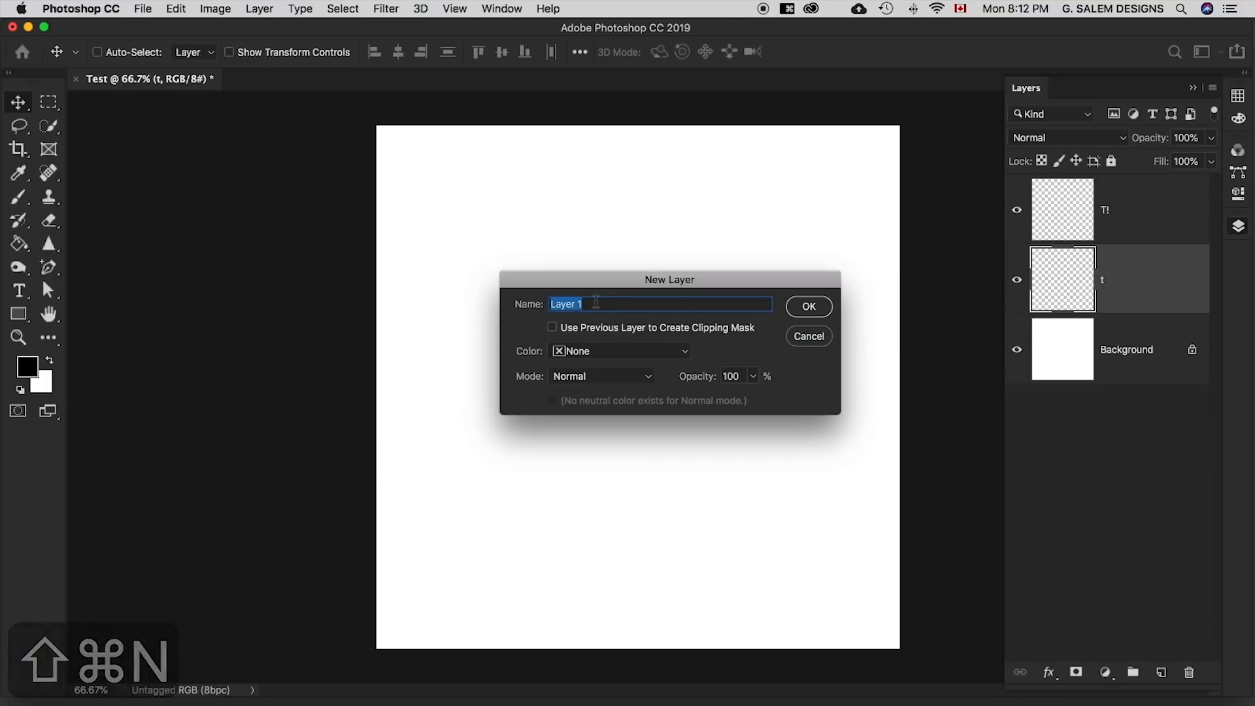
drag(605, 306, 530, 305)
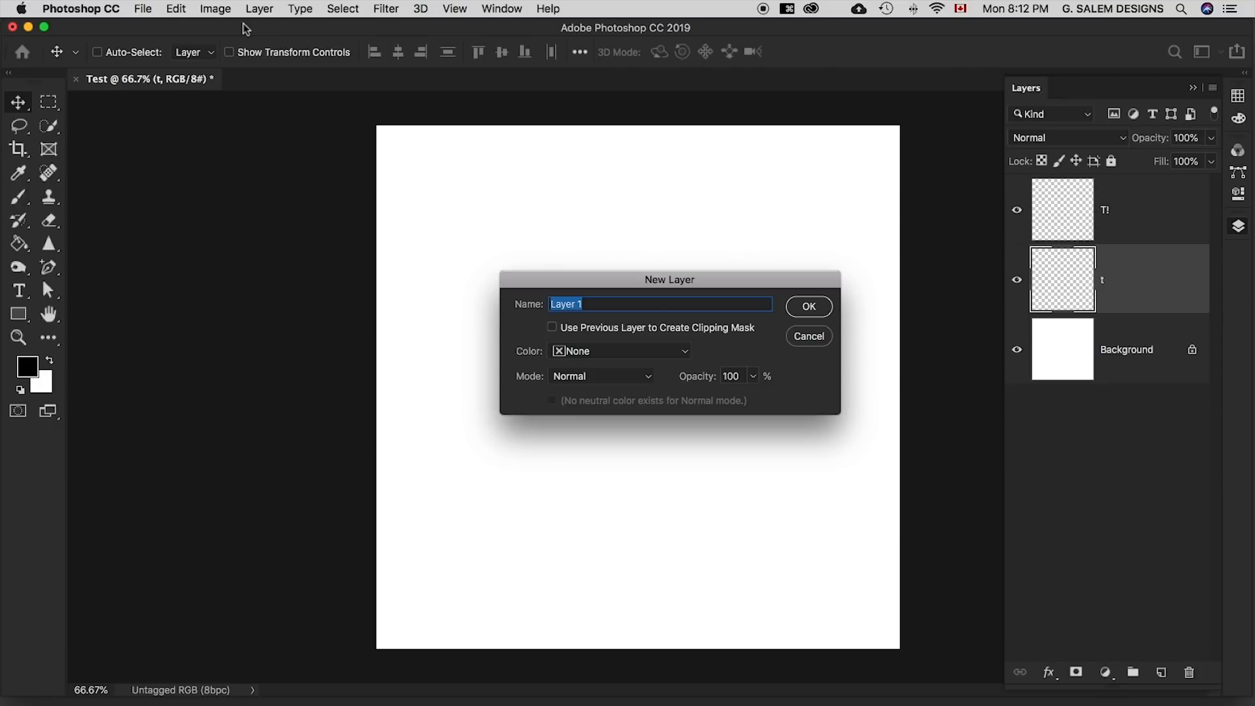
text(T)
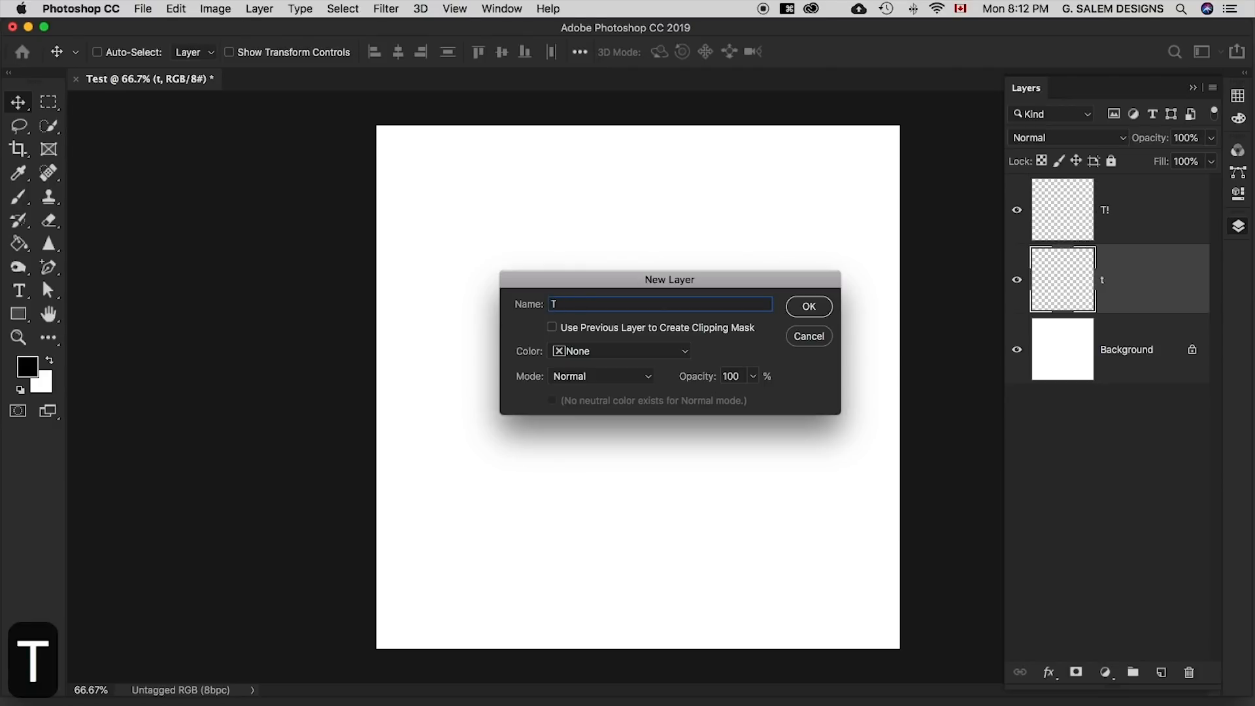
text(2)
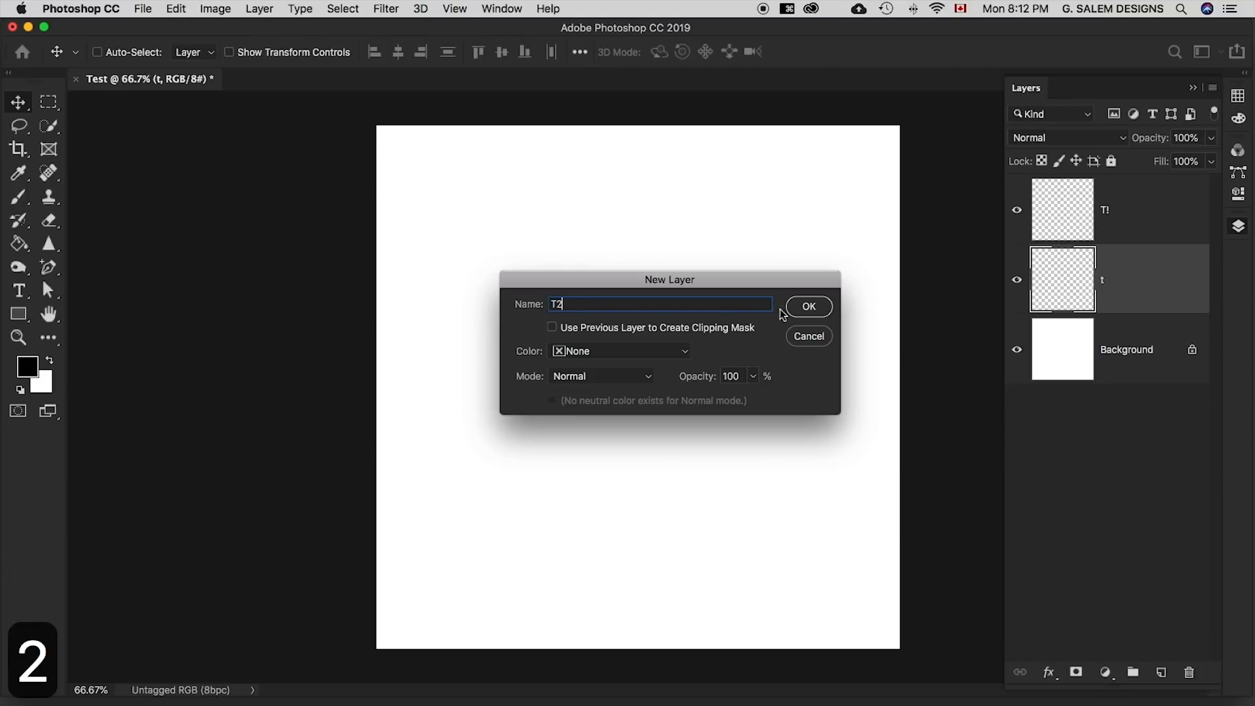
click(806, 309)
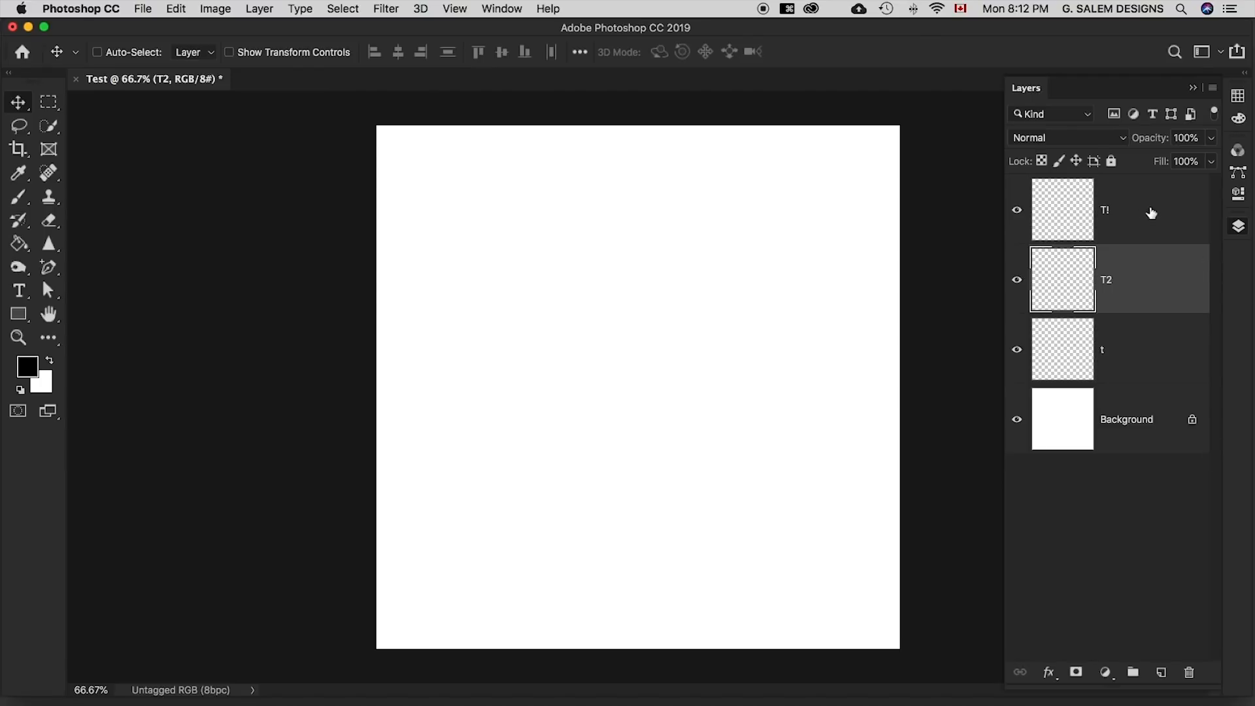
Reorder the layers above the Background to t, T2, T! from top to bottom, and unlock the Background layer
click(1165, 433)
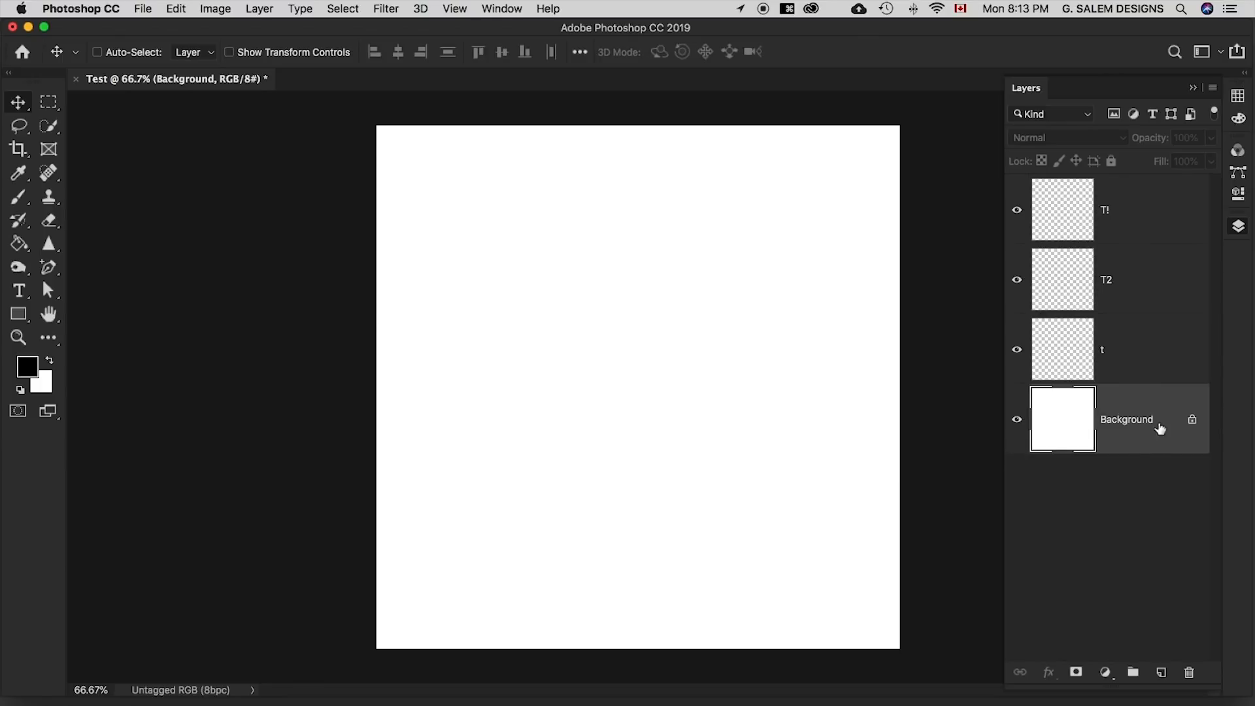
drag(1151, 413, 1143, 310)
drag(1120, 419, 1121, 325)
drag(1130, 448, 1119, 240)
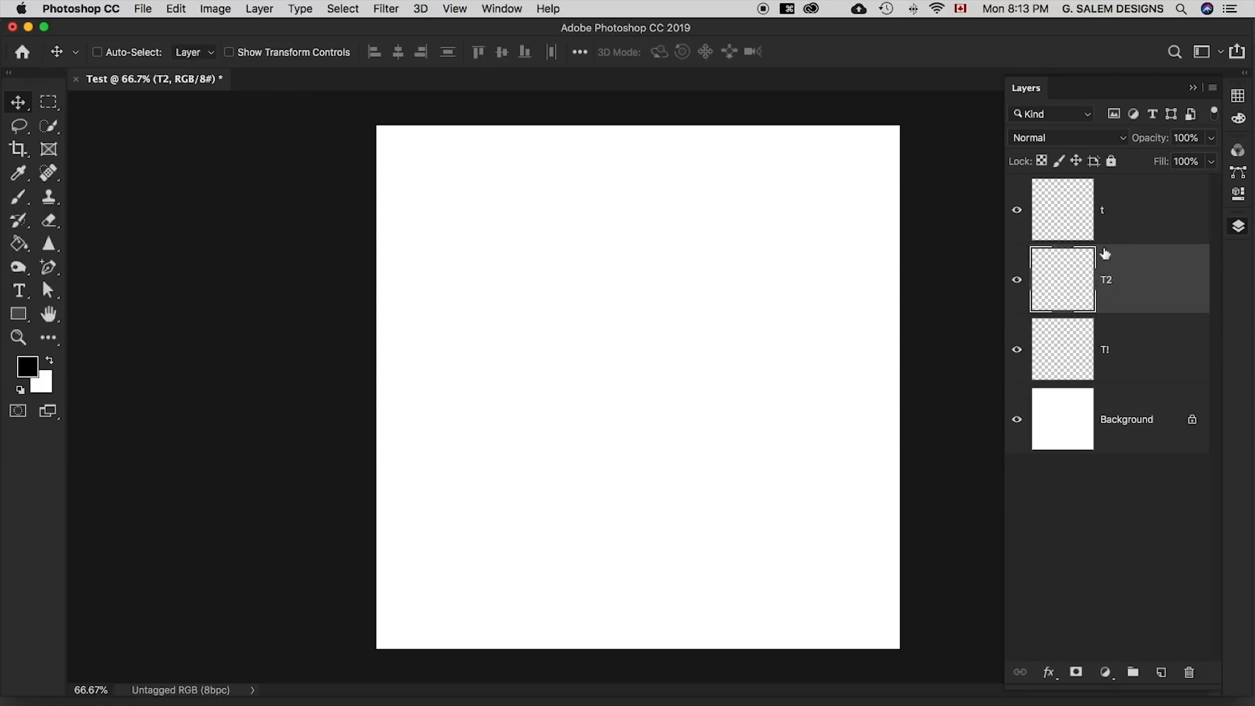
click(1192, 421)
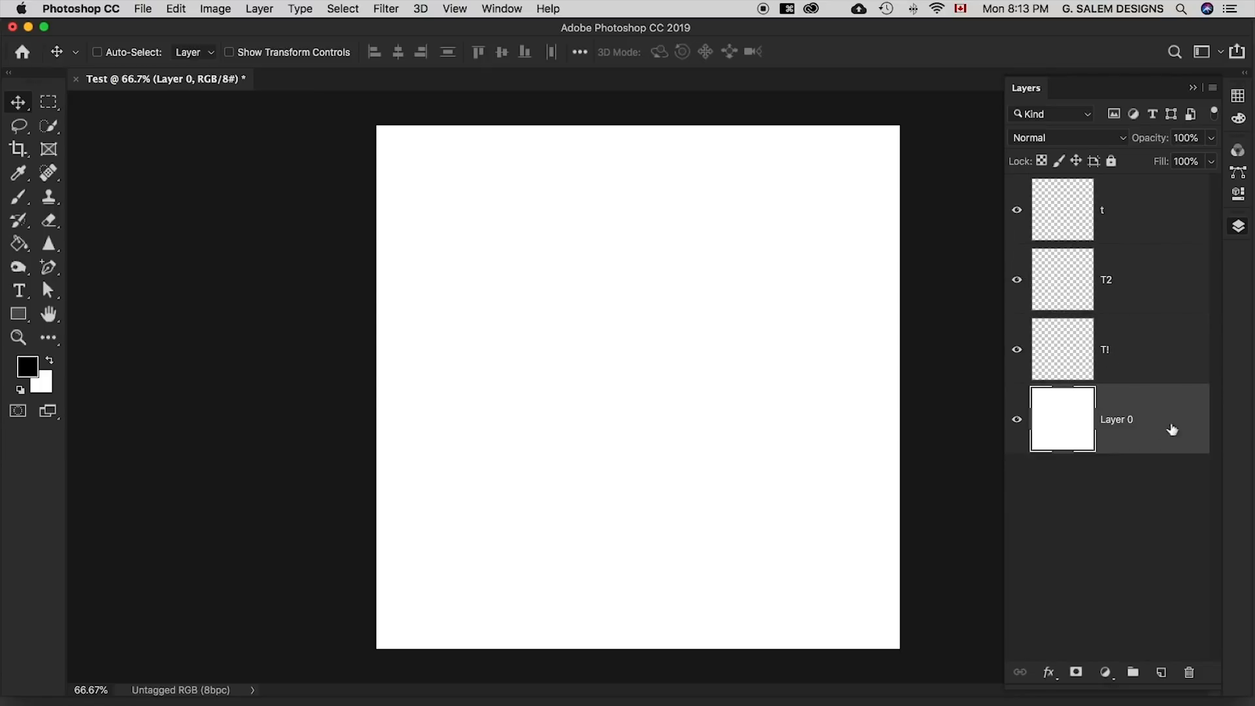
drag(1153, 426, 1130, 472)
Enlarge the Brush to size 80 and paint a horizontal black stroke across the upper part of the canvas on layer T!
click(1113, 352)
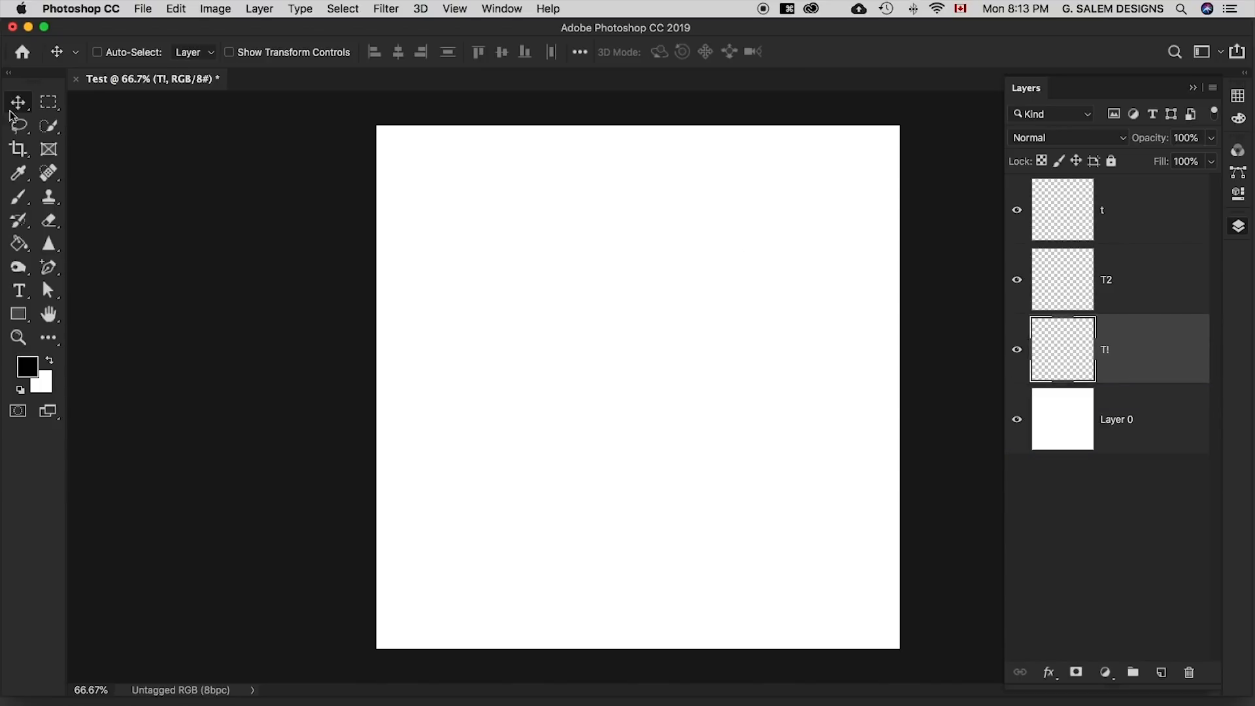
click(22, 202)
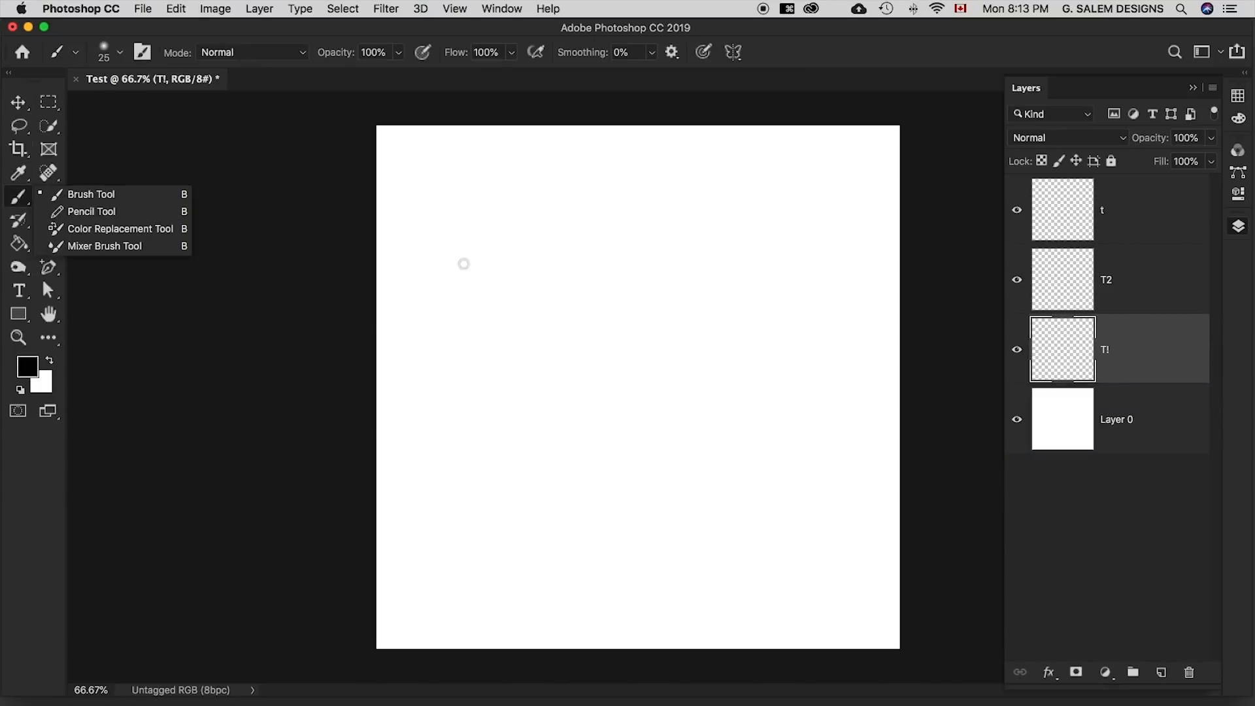
click(73, 194)
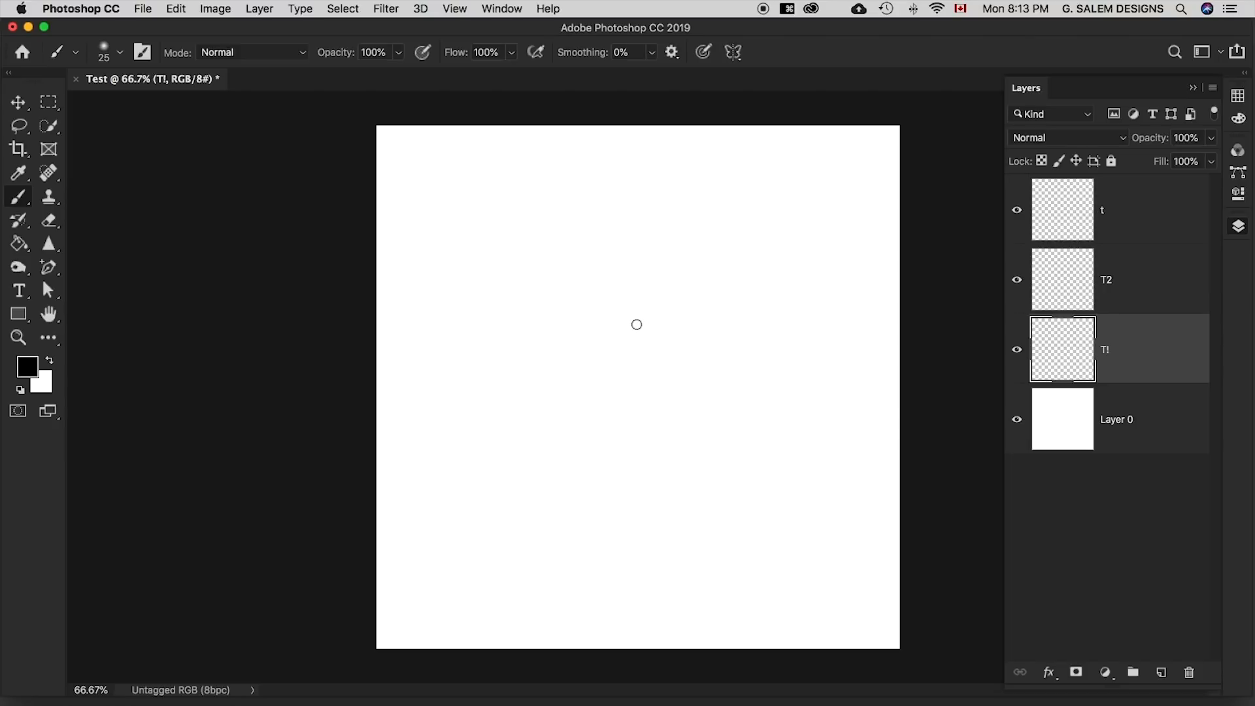
key(bracketright)
key(bracketright)
key(bracketright)
key(bracketright)
key(bracketright)
key(bracketright)
key(bracketright)
key(bracketright)
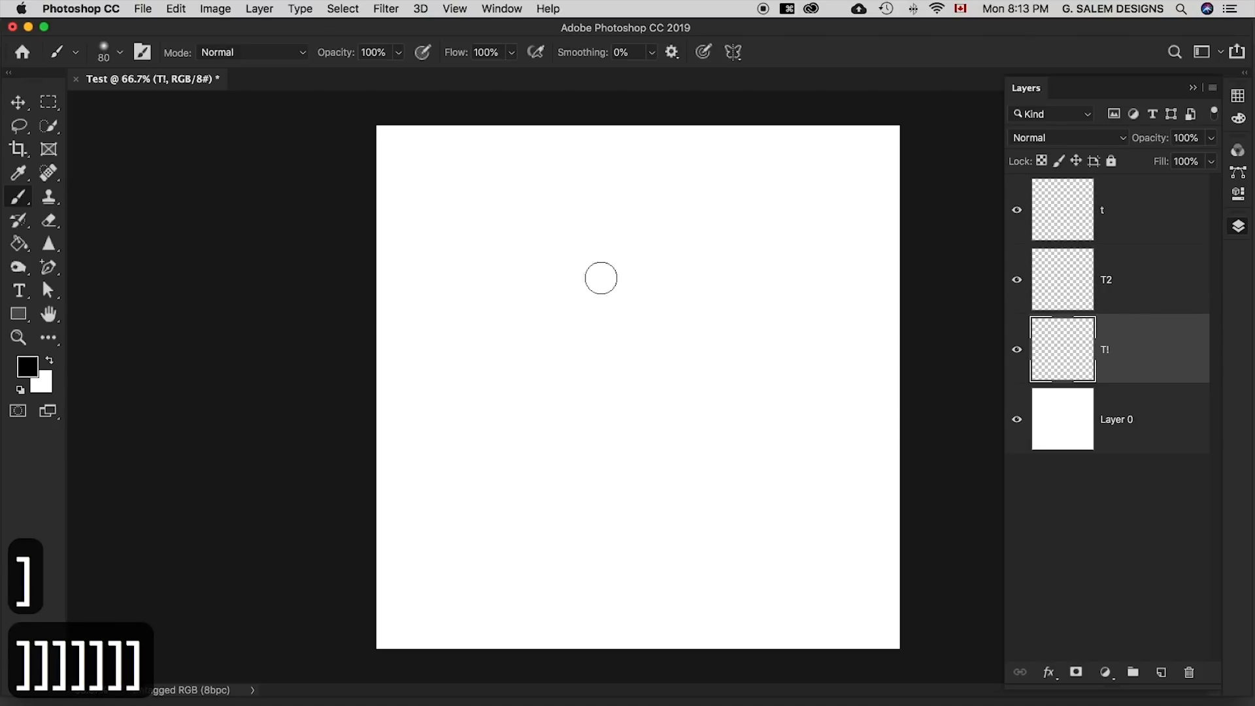
drag(516, 257, 785, 265)
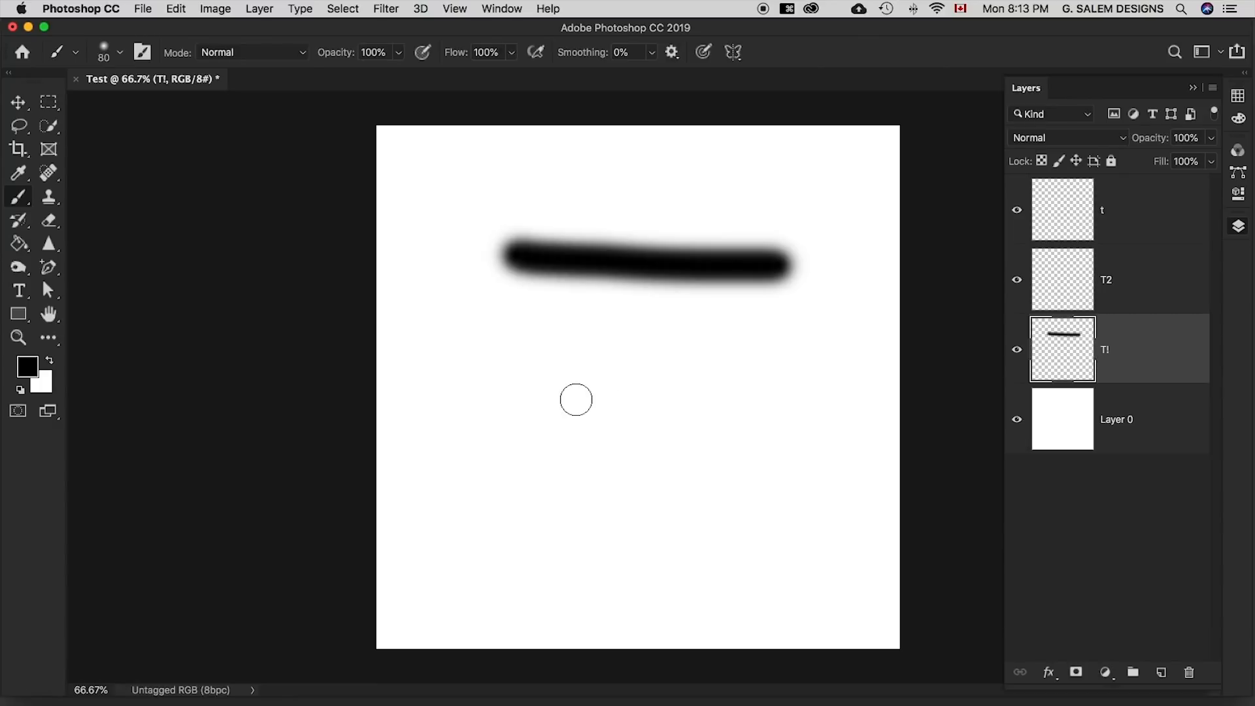
Paint a horizontal stroke across the canvas middle on layer T2 and another one below it on layer t
click(1120, 281)
drag(535, 361, 814, 359)
click(1128, 211)
drag(530, 458, 819, 450)
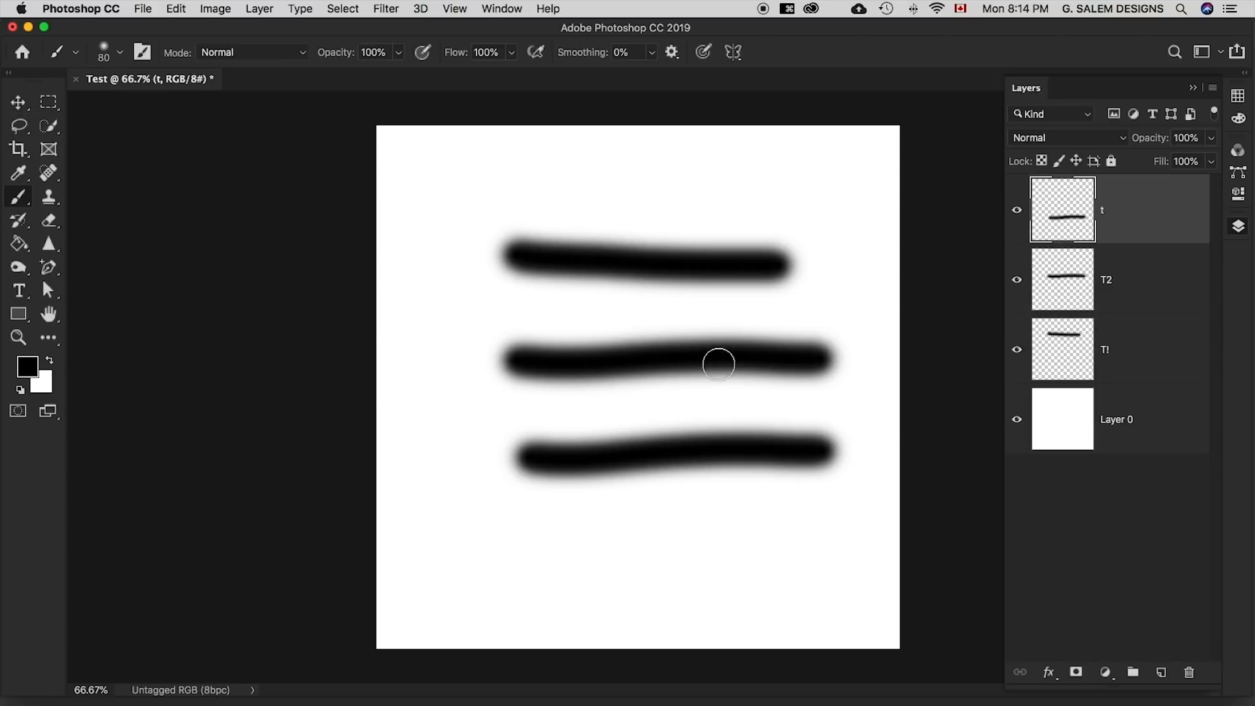
Use the Move tool to shift the T! stroke up and left, the T2 stroke right and the t stroke left
key(v)
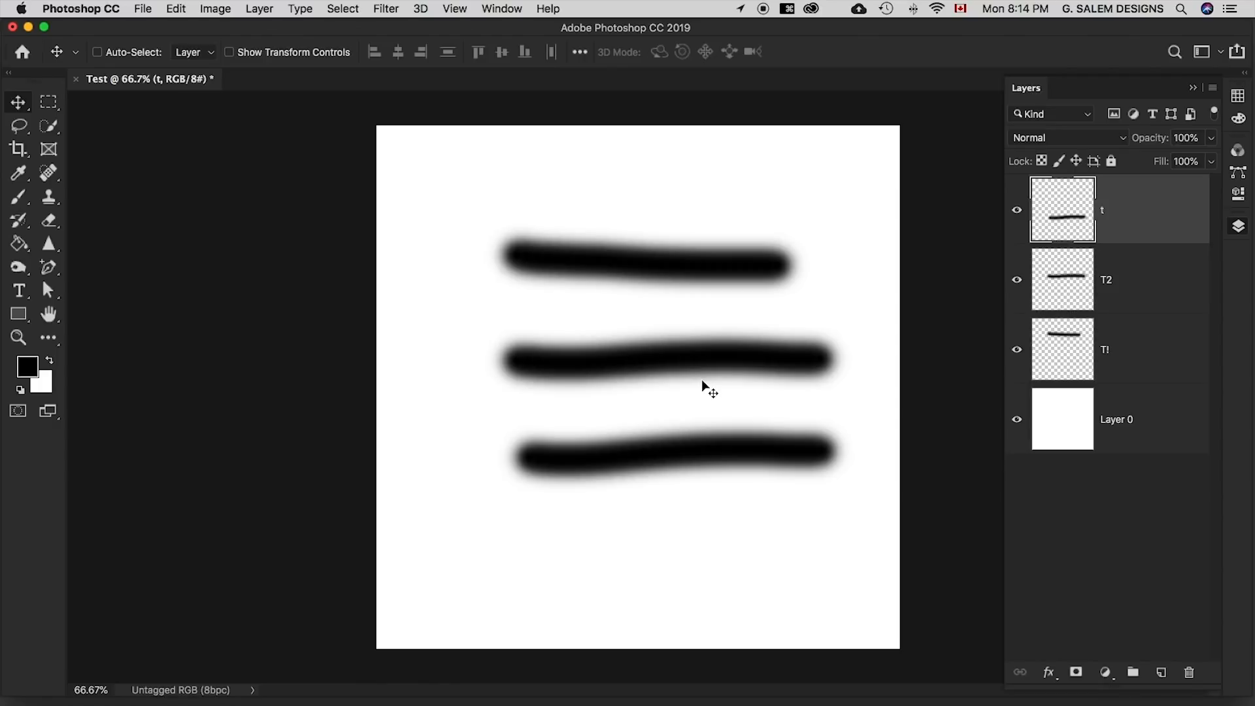
click(1143, 288)
click(1127, 347)
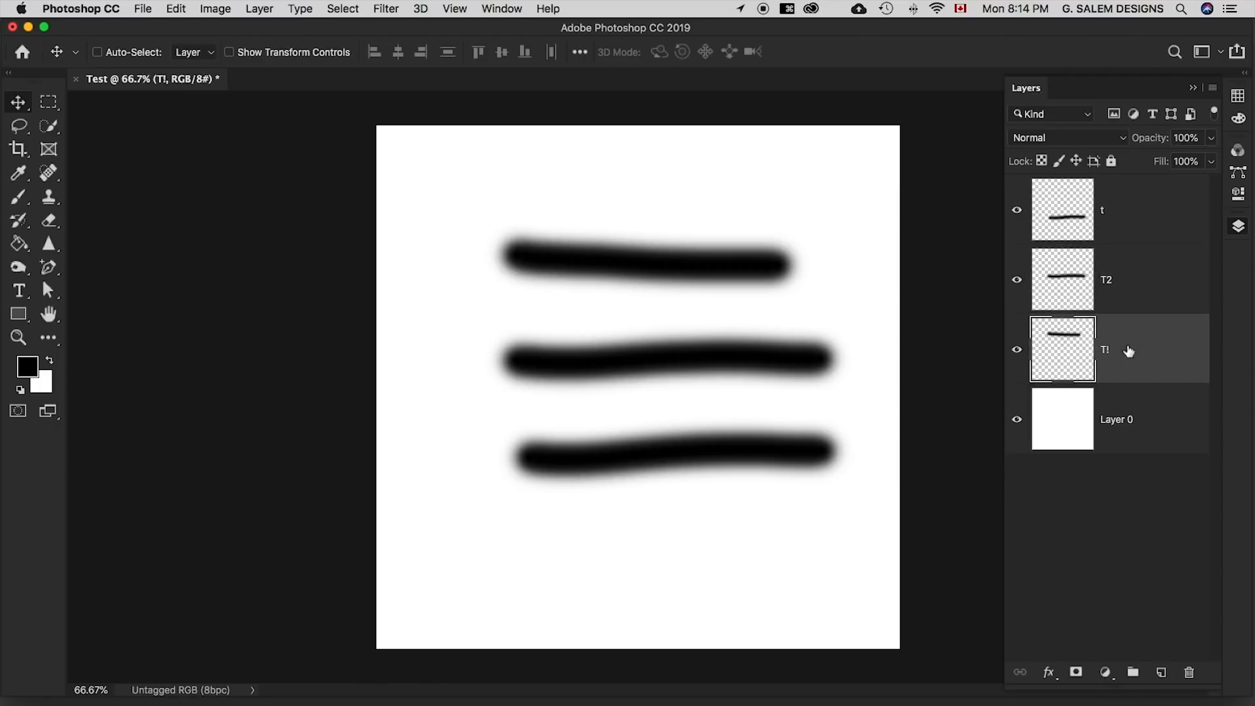
mouse_move(694, 471)
mouse_down()
mouse_move(689, 504)
mouse_move(678, 409)
mouse_move(689, 496)
mouse_move(703, 428)
mouse_move(492, 409)
mouse_up()
click(1124, 294)
drag(694, 359, 832, 359)
click(1078, 216)
drag(608, 450, 510, 464)
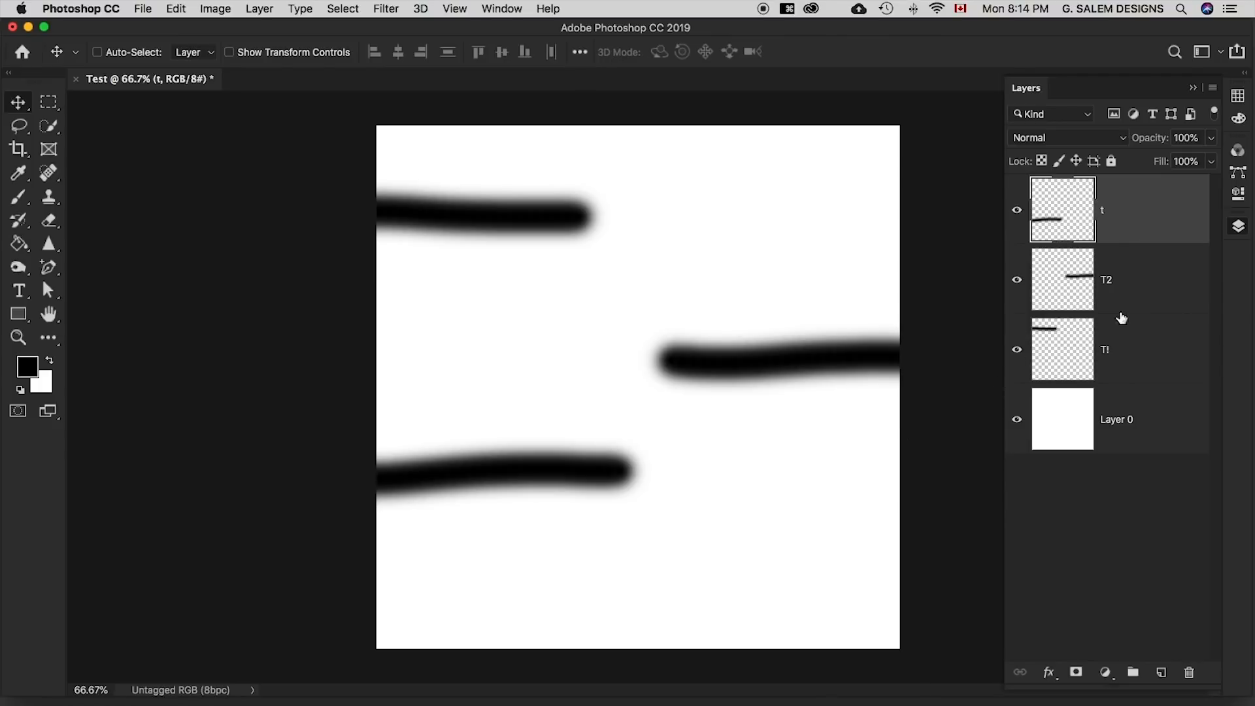
Move the strokes on layers t, T! and T2 back towards the centre of the canvas
drag(571, 466, 727, 475)
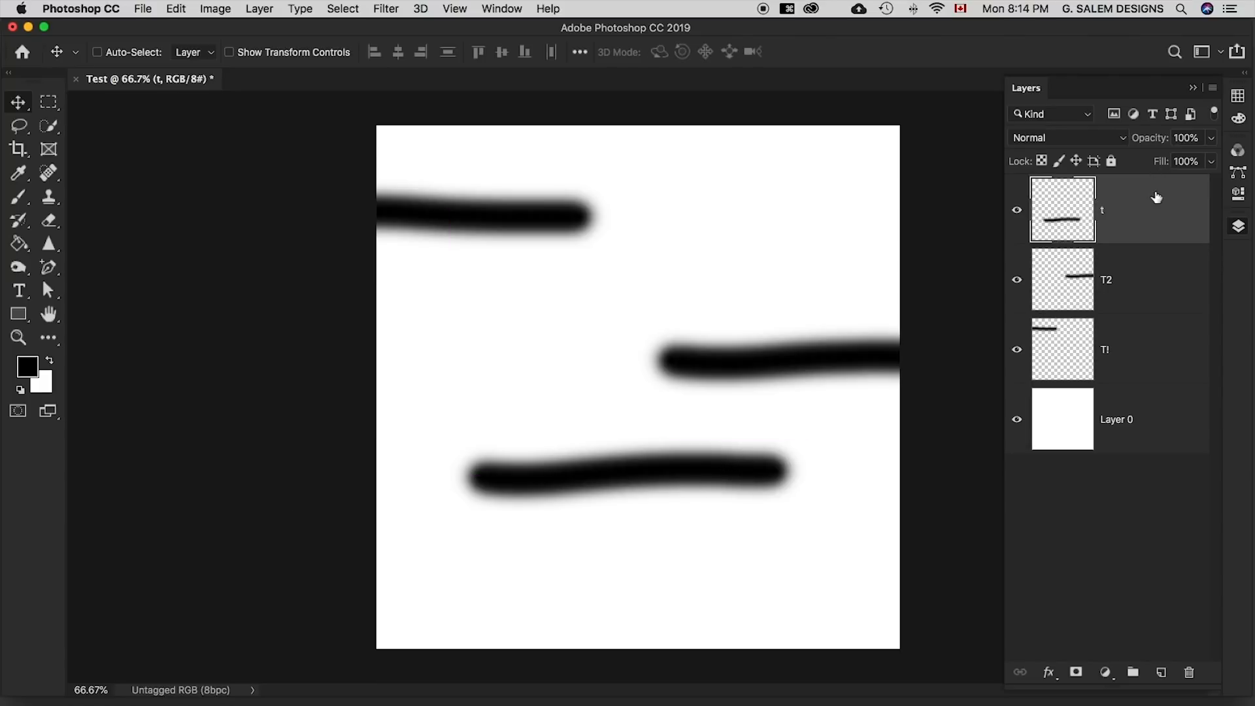
mouse_move(501, 215)
mouse_down()
mouse_move(625, 241)
mouse_move(662, 270)
mouse_up()
click(1116, 384)
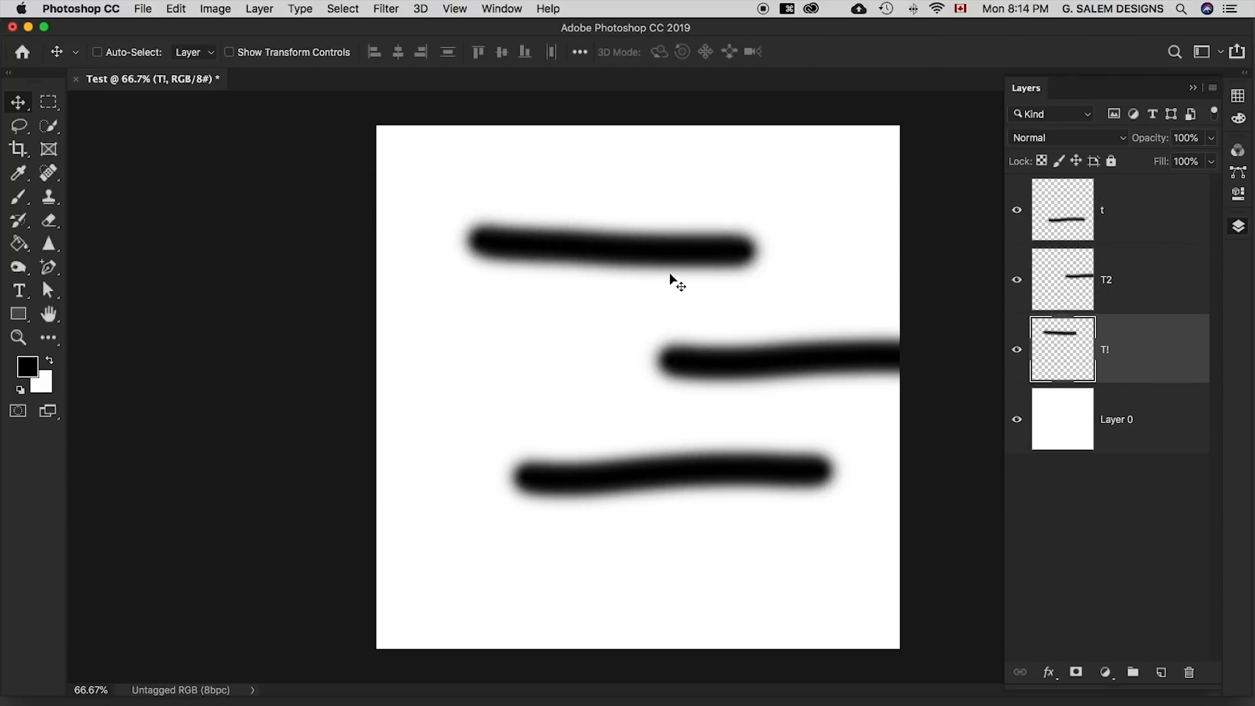
mouse_move(770, 358)
mouse_down()
mouse_move(630, 356)
mouse_move(644, 361)
mouse_up()
click(1092, 296)
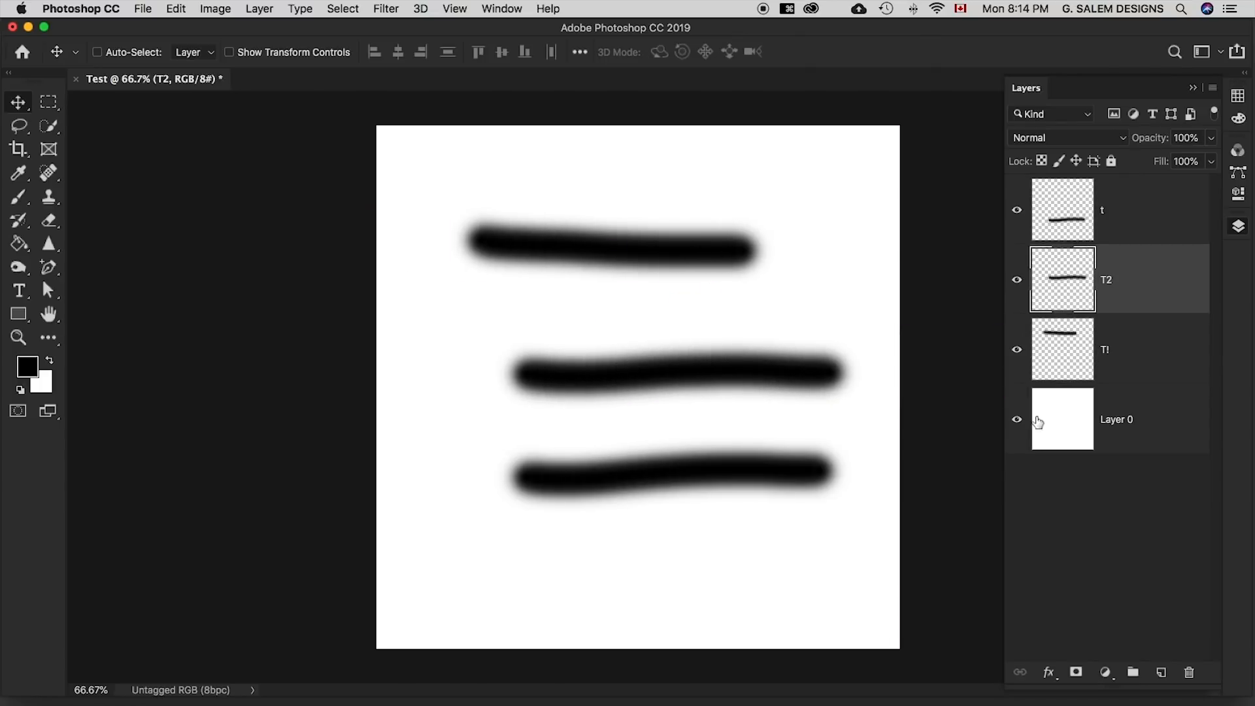
Reorder the stroke layers to T!, T2, t from top to bottom and nudge the T! stroke slightly to the right
drag(1113, 359, 1125, 208)
mouse_move(674, 245)
mouse_down()
mouse_move(737, 252)
mouse_move(700, 252)
mouse_move(710, 255)
mouse_up()
click(1139, 289)
mouse_move(742, 366)
mouse_down()
mouse_move(638, 372)
mouse_move(758, 382)
mouse_up()
drag(1115, 297, 1104, 350)
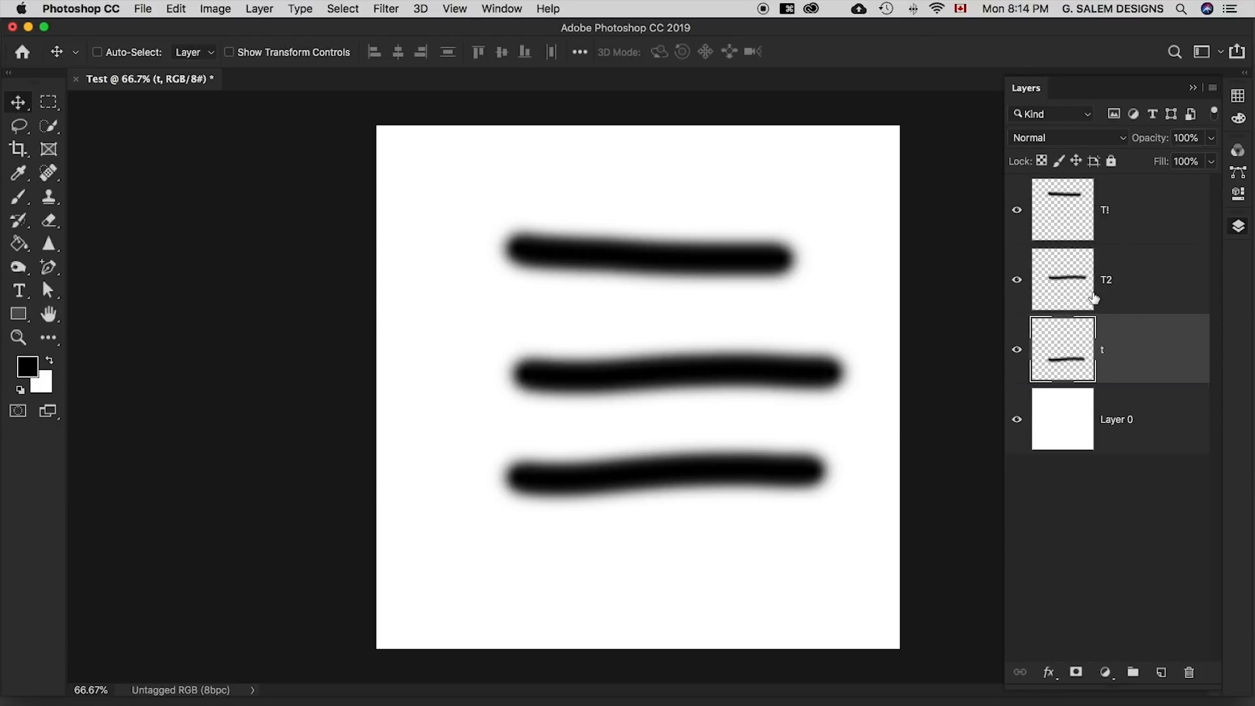
Shift the T2 stroke slightly left and down, and move the t stroke left and lower on the canvas
click(1105, 299)
drag(764, 372, 736, 379)
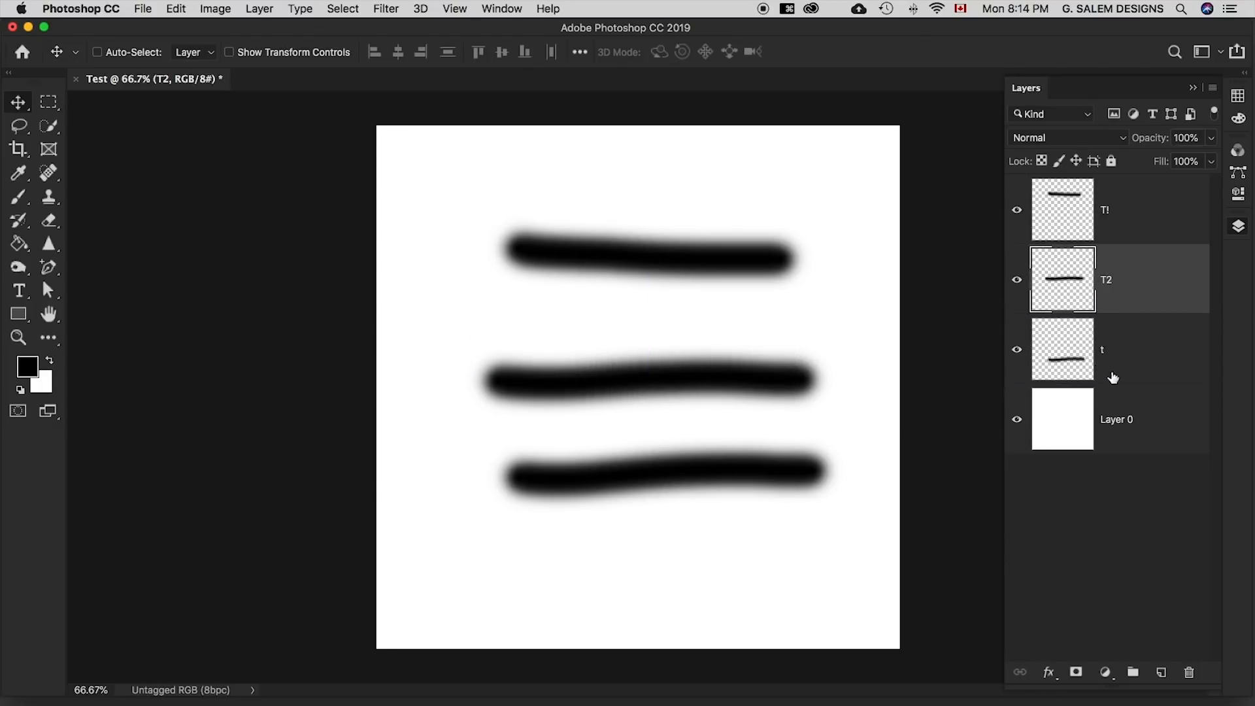
click(1111, 372)
mouse_move(773, 457)
mouse_down()
mouse_move(620, 474)
mouse_move(723, 481)
mouse_up()
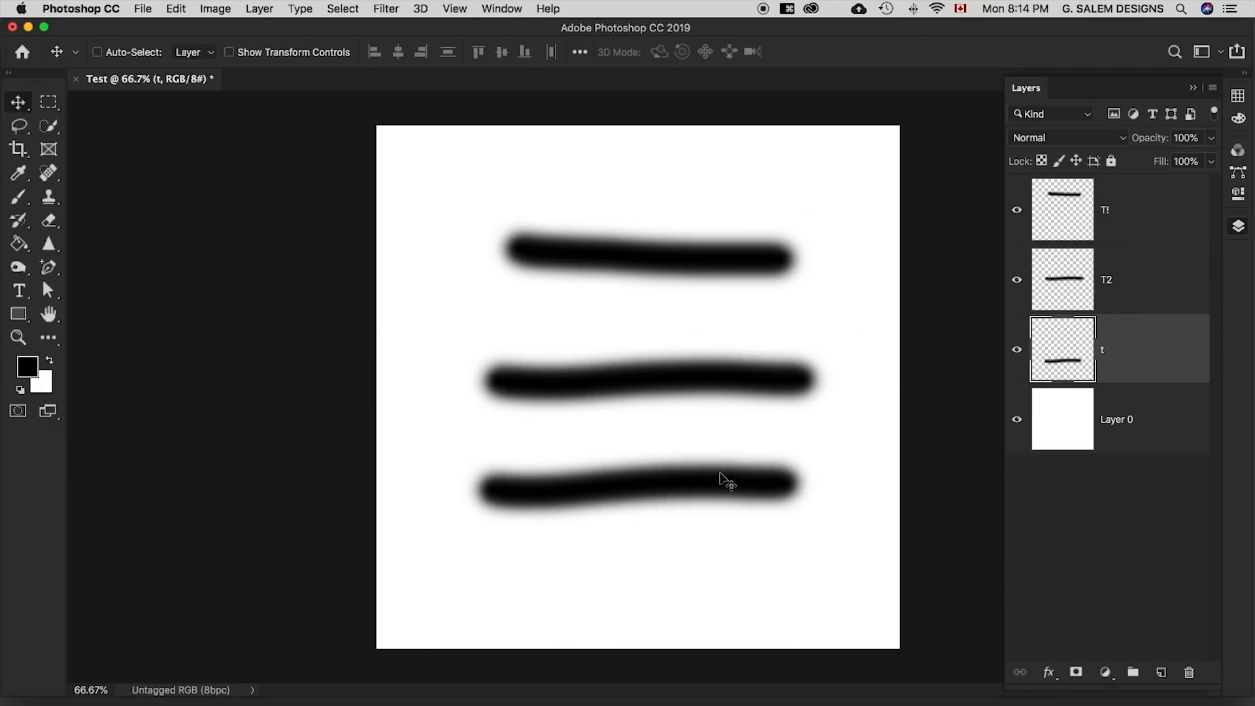
drag(709, 267, 709, 234)
drag(698, 424, 697, 440)
drag(697, 397, 695, 344)
drag(677, 281, 679, 529)
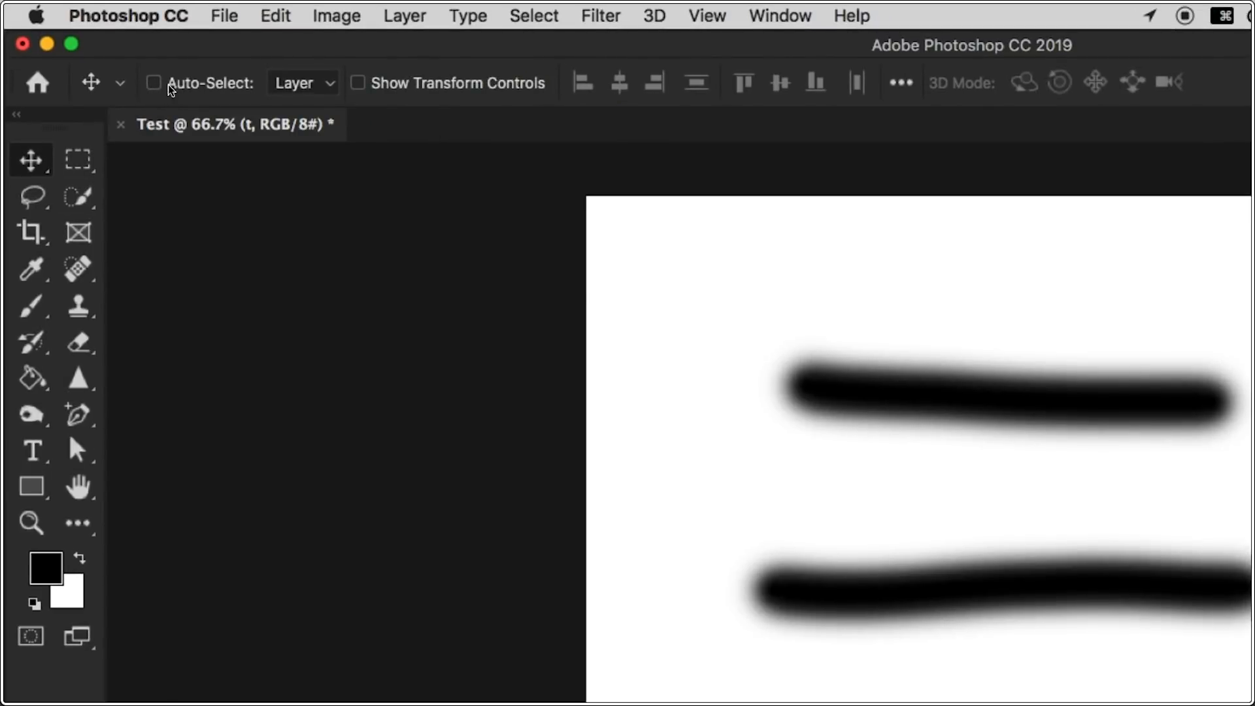
Enable Auto-Select for the Move tool with its target set to Layer
click(154, 84)
click(325, 85)
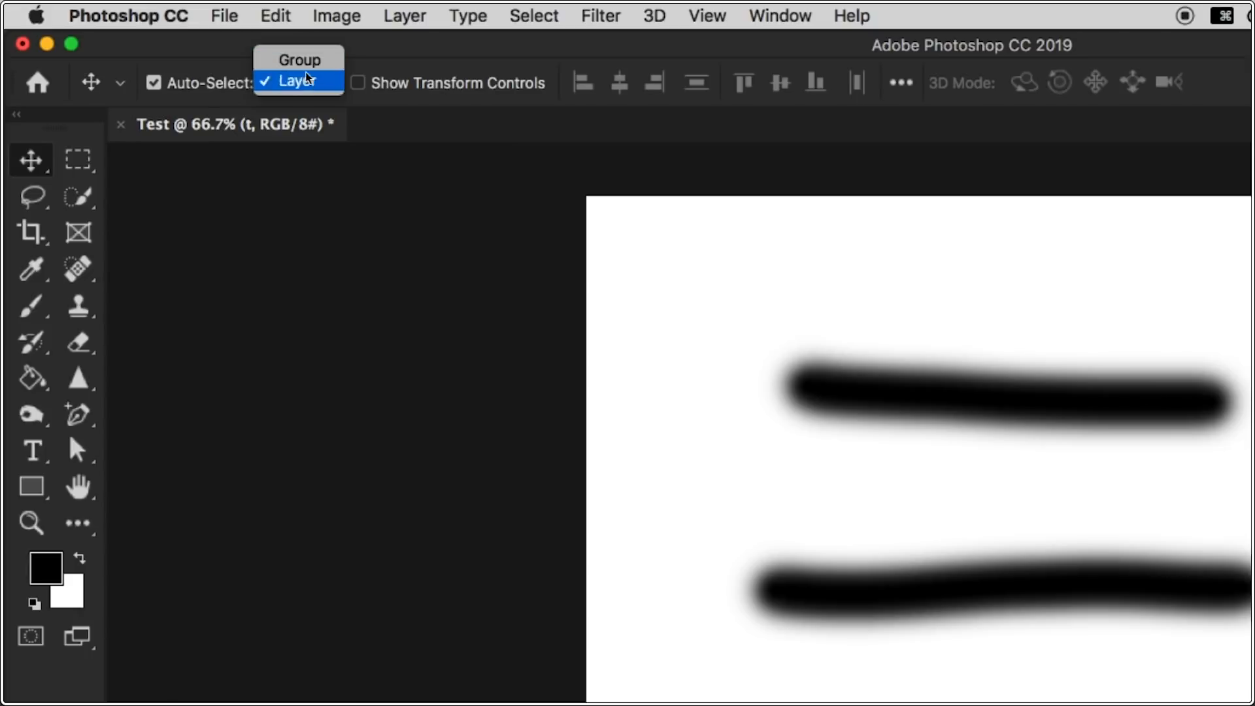
click(300, 81)
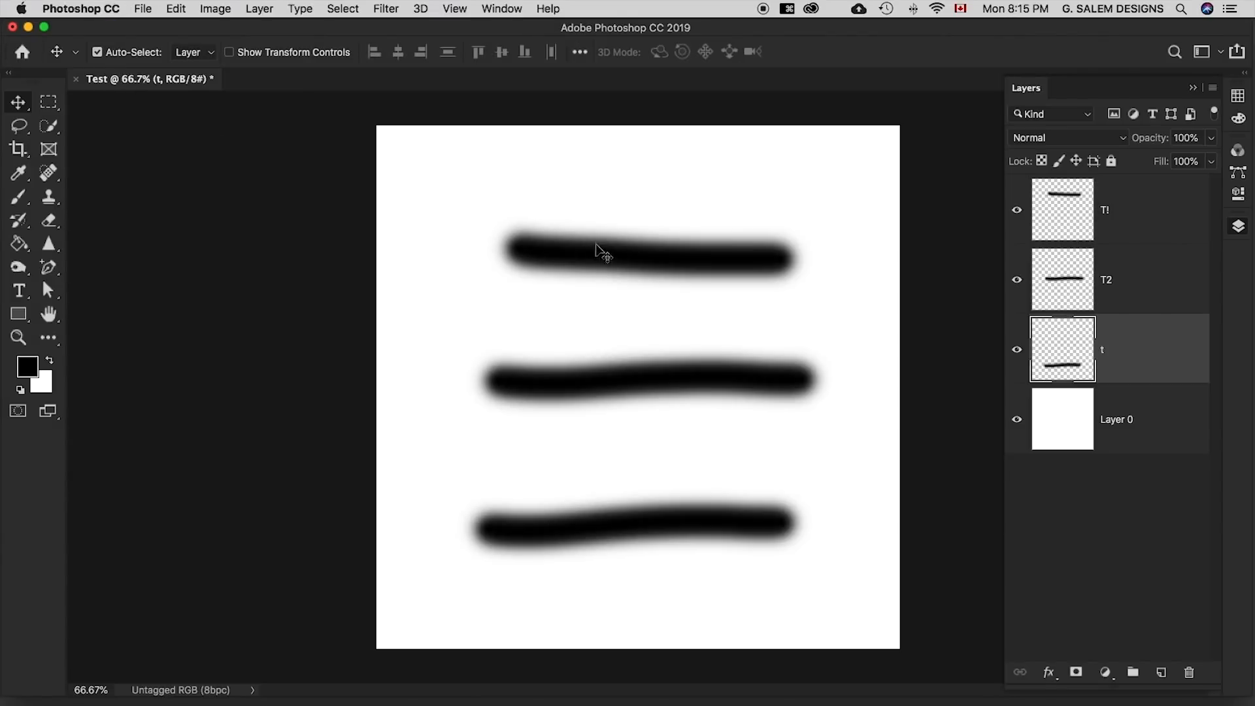
Select layers T2, T! and t in turn in the layer stack, finishing on T!
click(1126, 281)
click(1134, 200)
click(1111, 356)
click(1129, 290)
click(1118, 225)
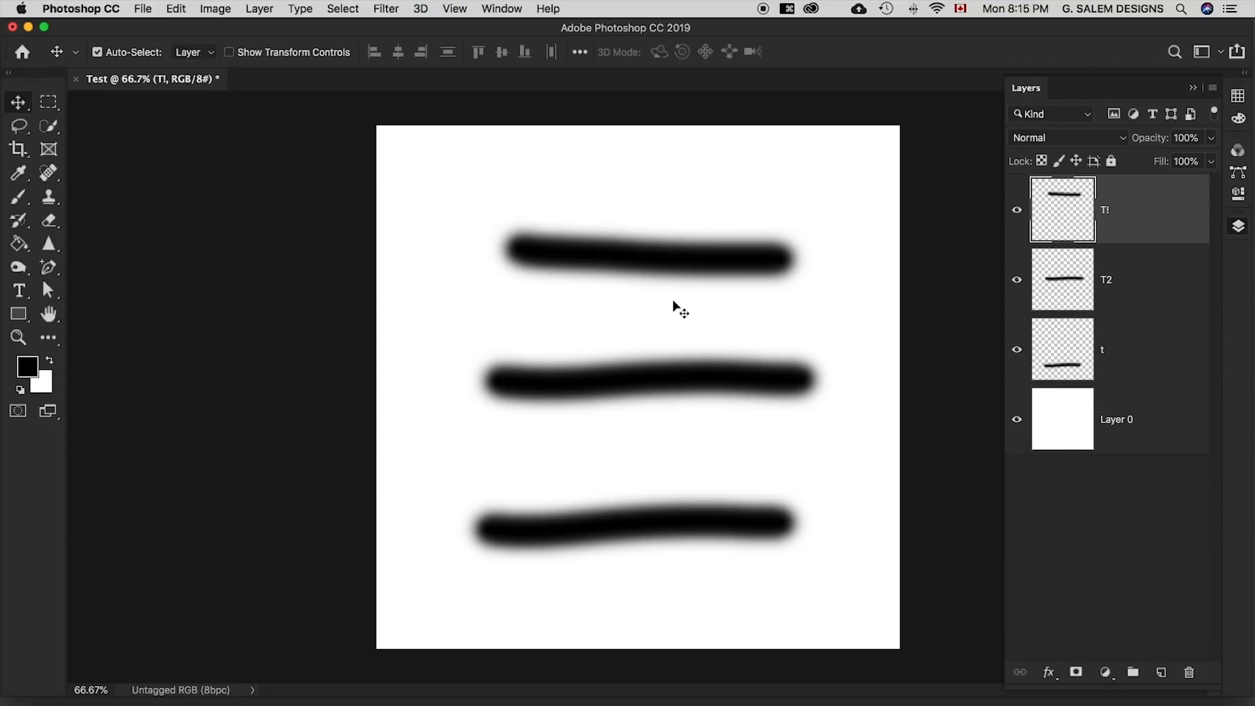
Move the strokes directly on the canvas with Auto-Select: T! up and right, T2 down and right, t slightly left
mouse_move(662, 526)
mouse_down()
mouse_move(671, 539)
mouse_move(688, 520)
mouse_up()
mouse_move(700, 401)
mouse_down()
mouse_move(588, 339)
mouse_move(625, 371)
mouse_up()
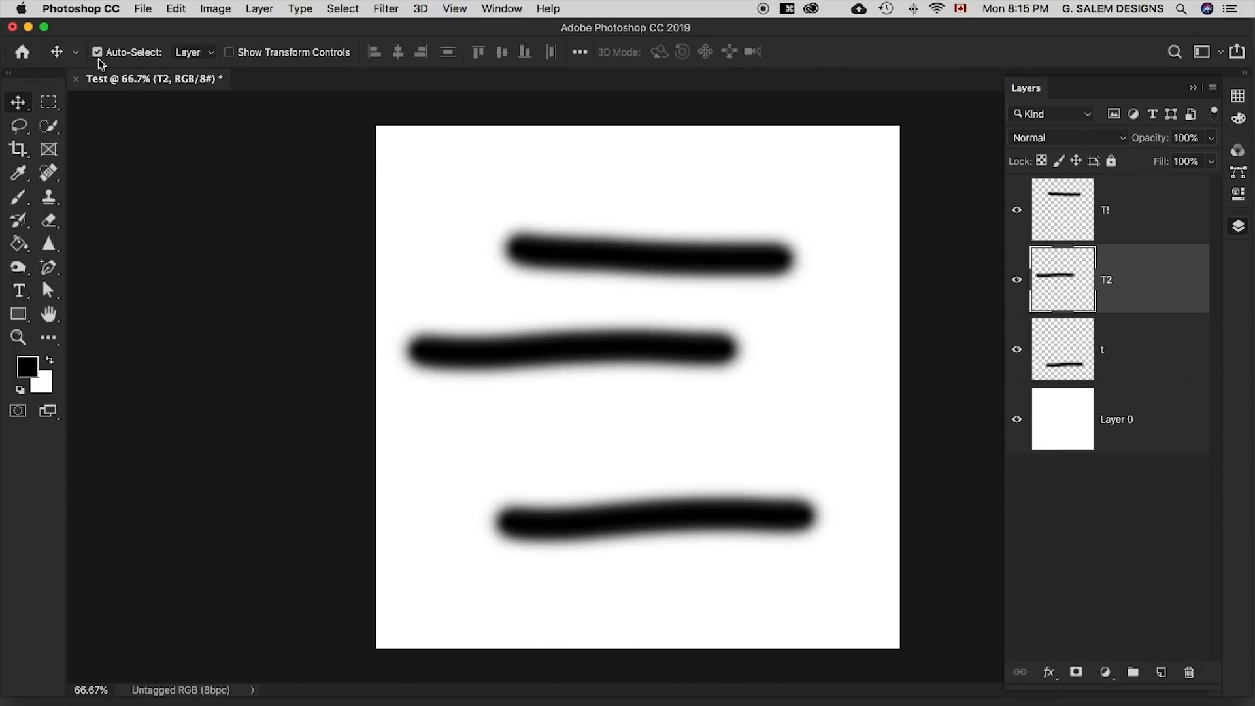
drag(608, 265, 650, 237)
drag(644, 360, 737, 394)
drag(675, 521, 635, 528)
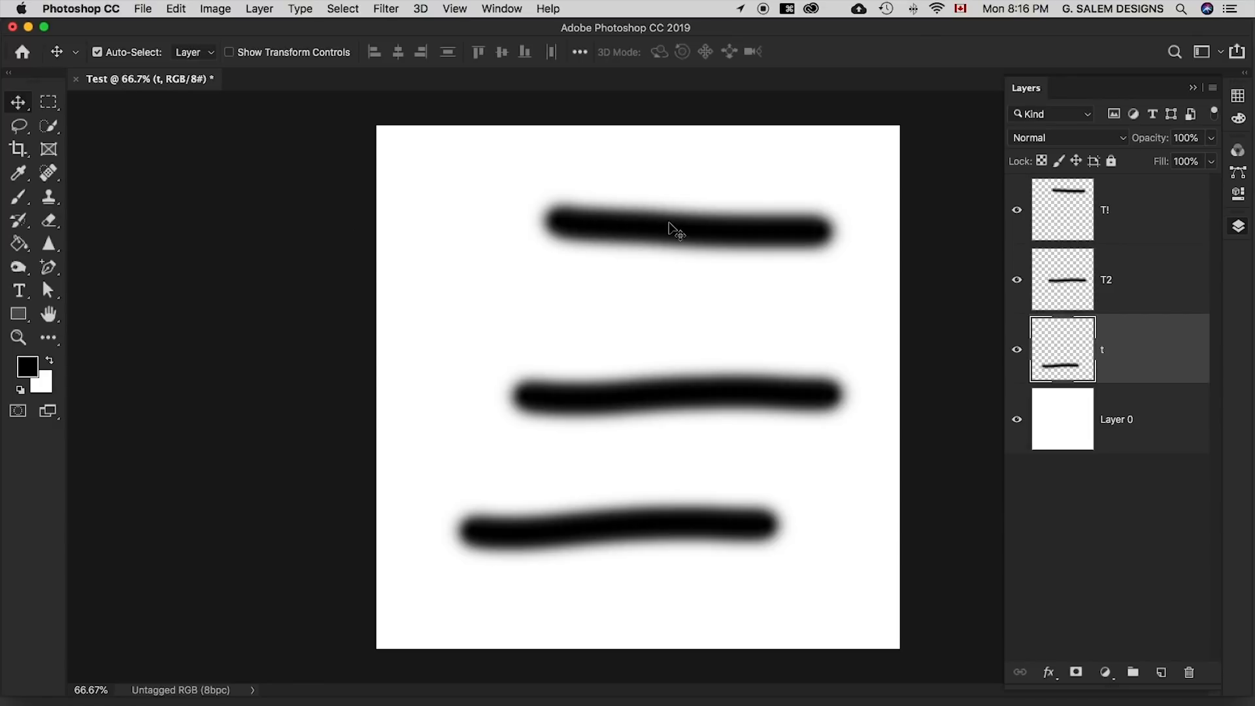
Reposition the auto-selected strokes again: lower the T! stroke, shift T2 up and left, and raise the t stroke
mouse_move(669, 227)
mouse_down()
mouse_move(593, 205)
mouse_move(671, 254)
mouse_up()
click(660, 384)
drag(660, 385, 619, 329)
drag(647, 523, 668, 483)
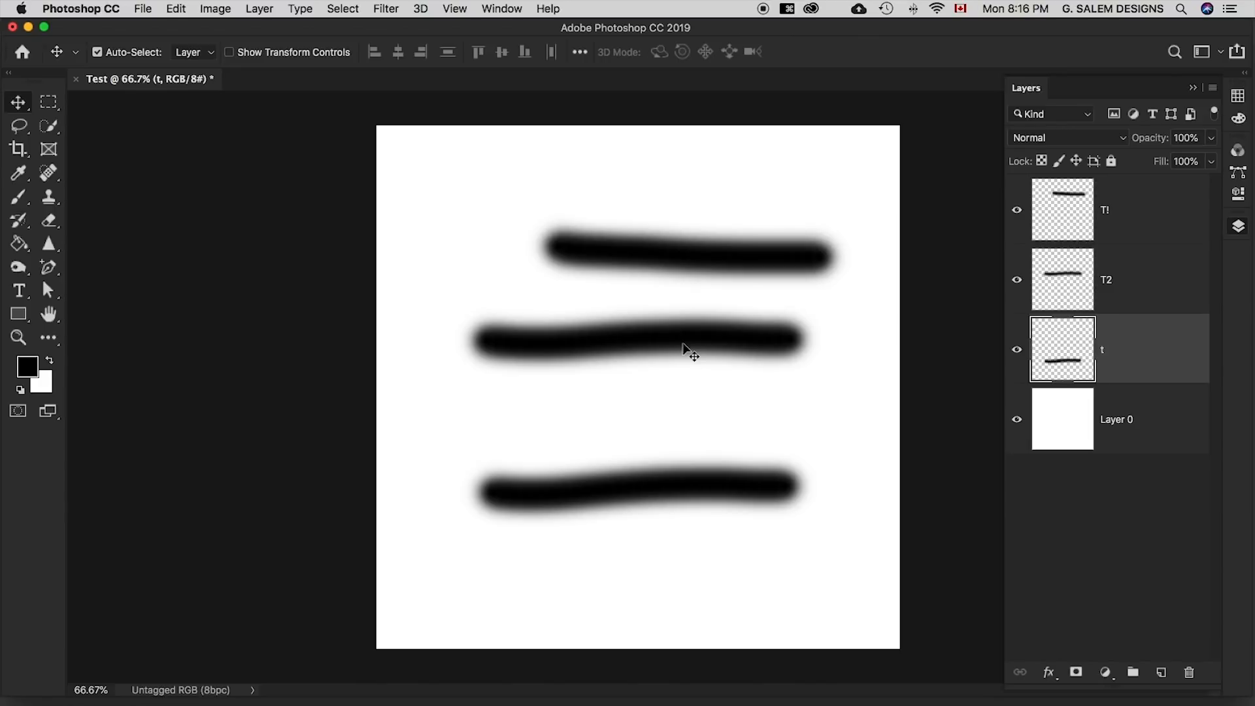
mouse_move(658, 347)
mouse_down()
mouse_move(680, 337)
mouse_move(645, 357)
mouse_up()
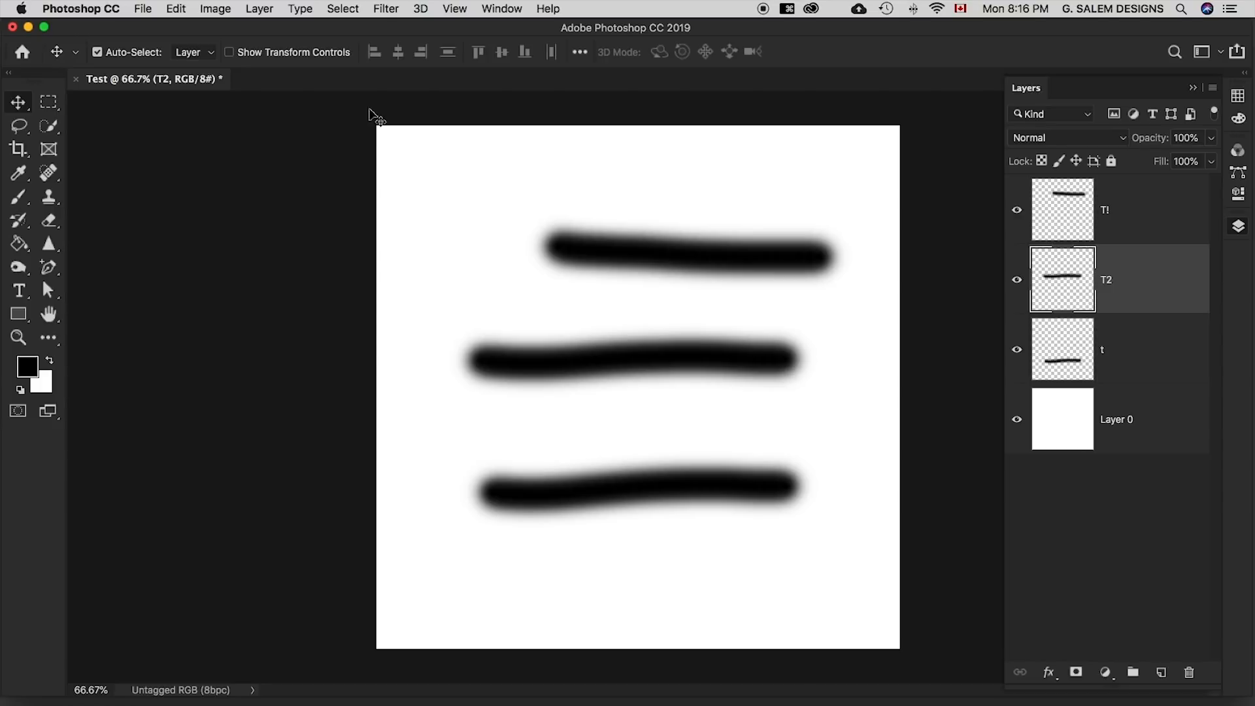
Turn off Auto-Select and move the T! stroke up and slightly left by temporarily auto-selecting it on the canvas
click(98, 53)
click(1164, 222)
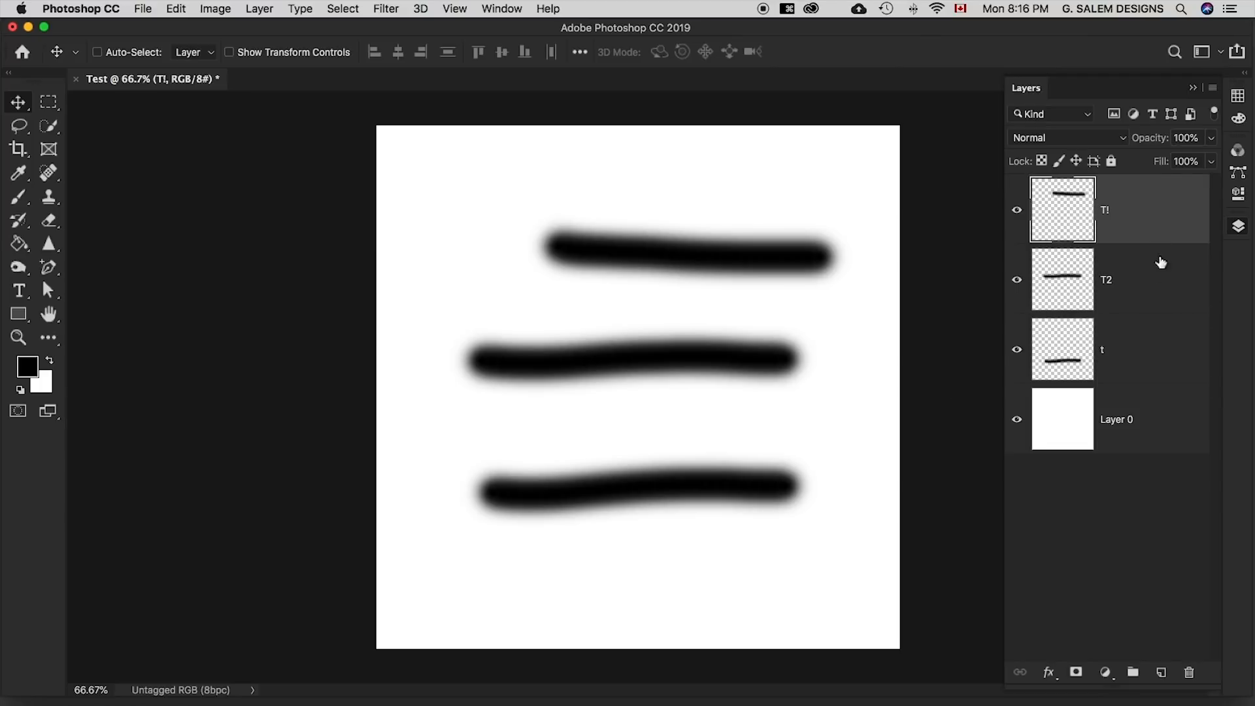
click(1141, 345)
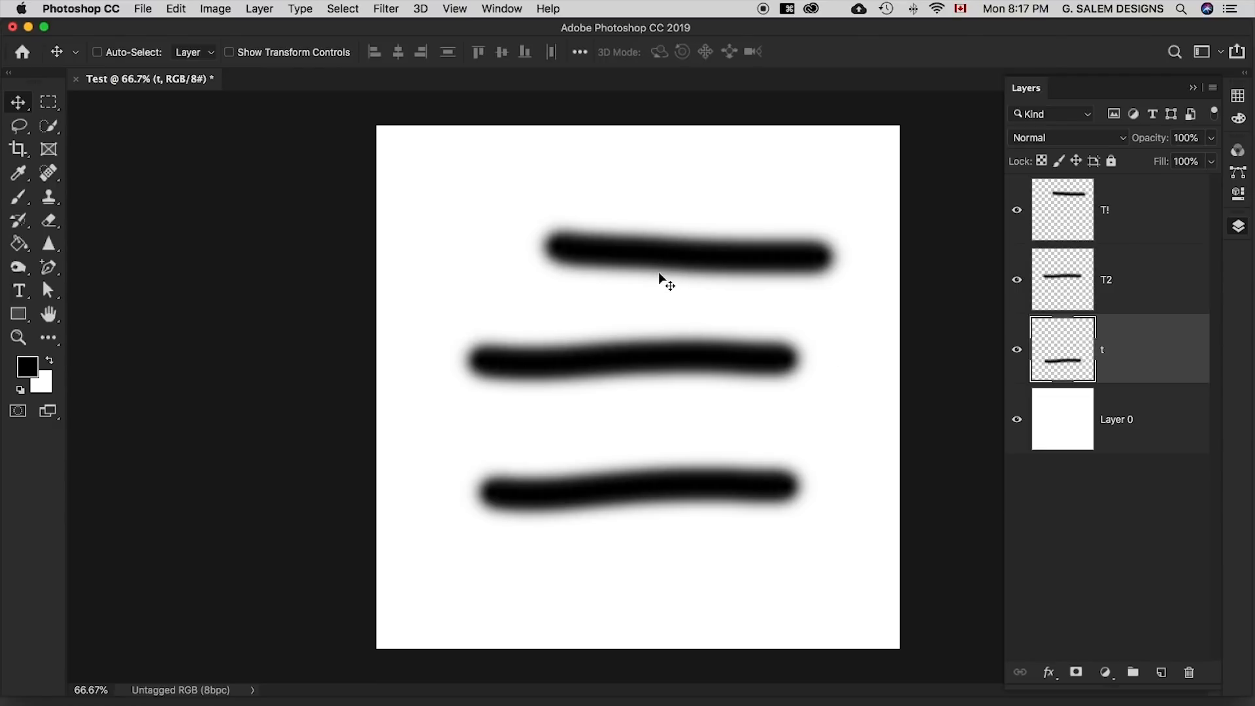
key(super)
mouse_move(664, 258)
mouse_down()
mouse_move(620, 226)
mouse_move(594, 235)
mouse_move(605, 219)
mouse_move(605, 241)
mouse_move(709, 240)
mouse_move(647, 257)
mouse_move(582, 252)
mouse_move(648, 230)
mouse_move(660, 177)
mouse_move(651, 224)
mouse_up()
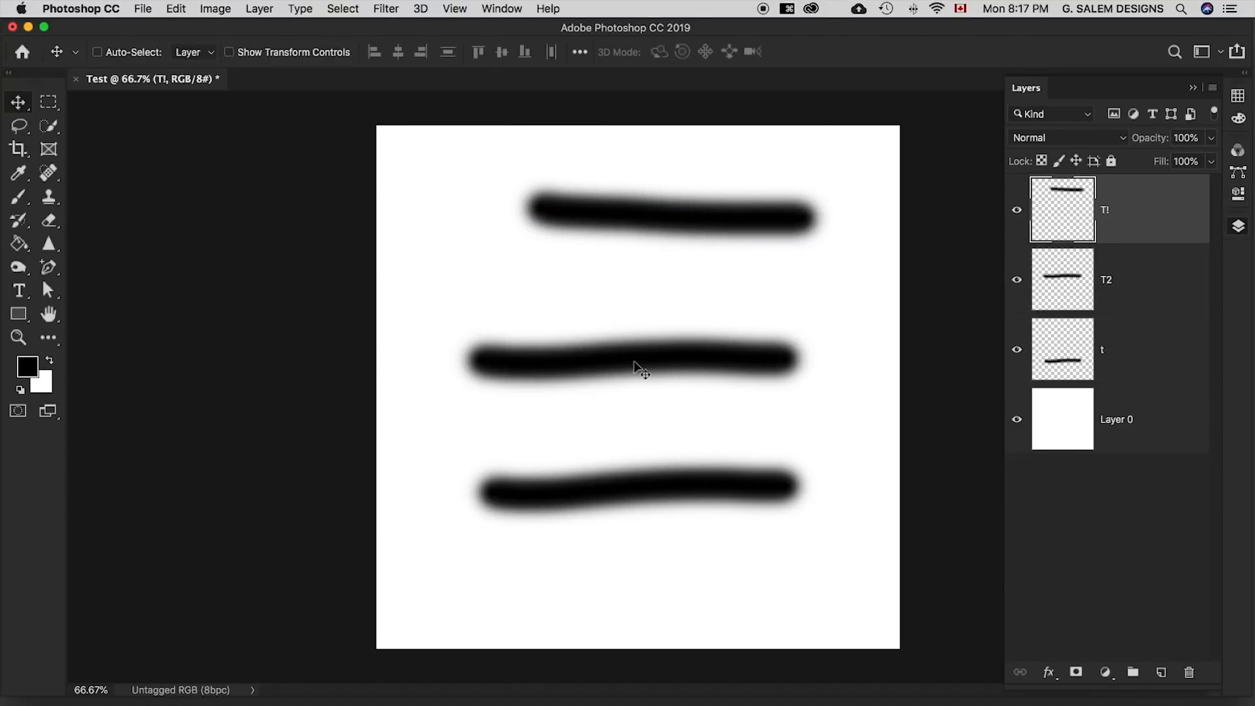
Reposition the strokes with temporary auto-selection: T! down, T2 to the right, and t right and slightly up
click(1132, 297)
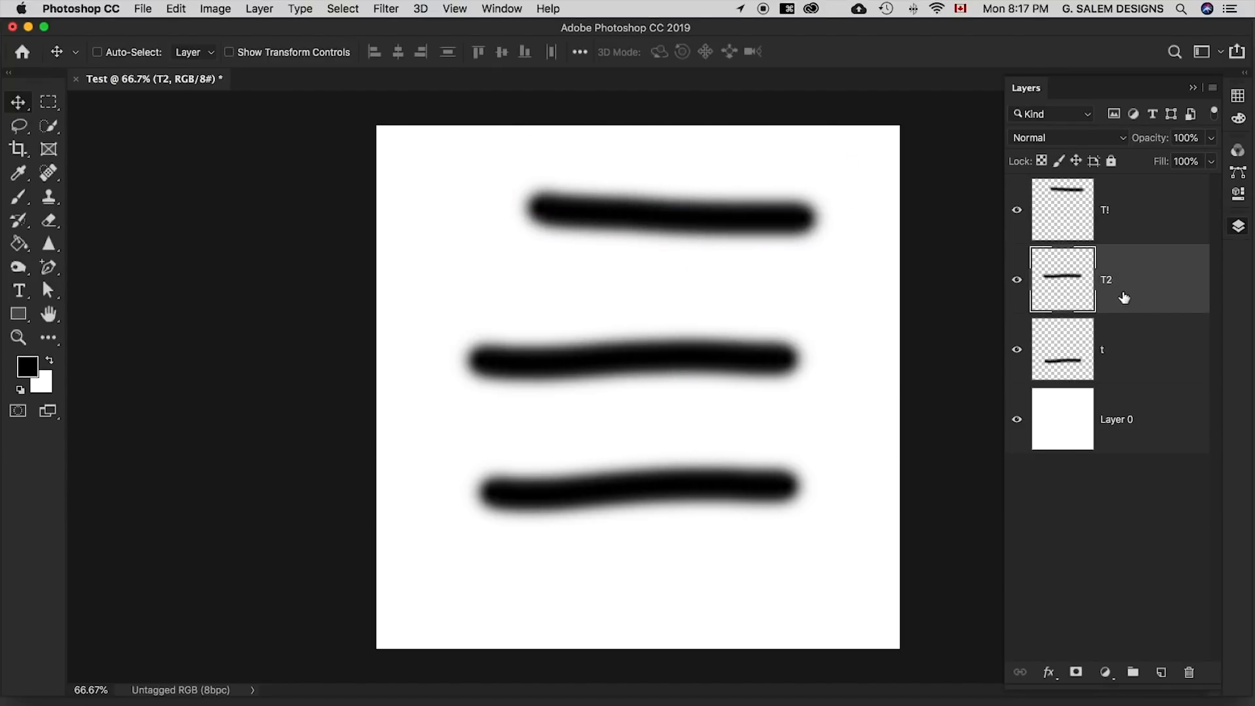
click(1143, 206)
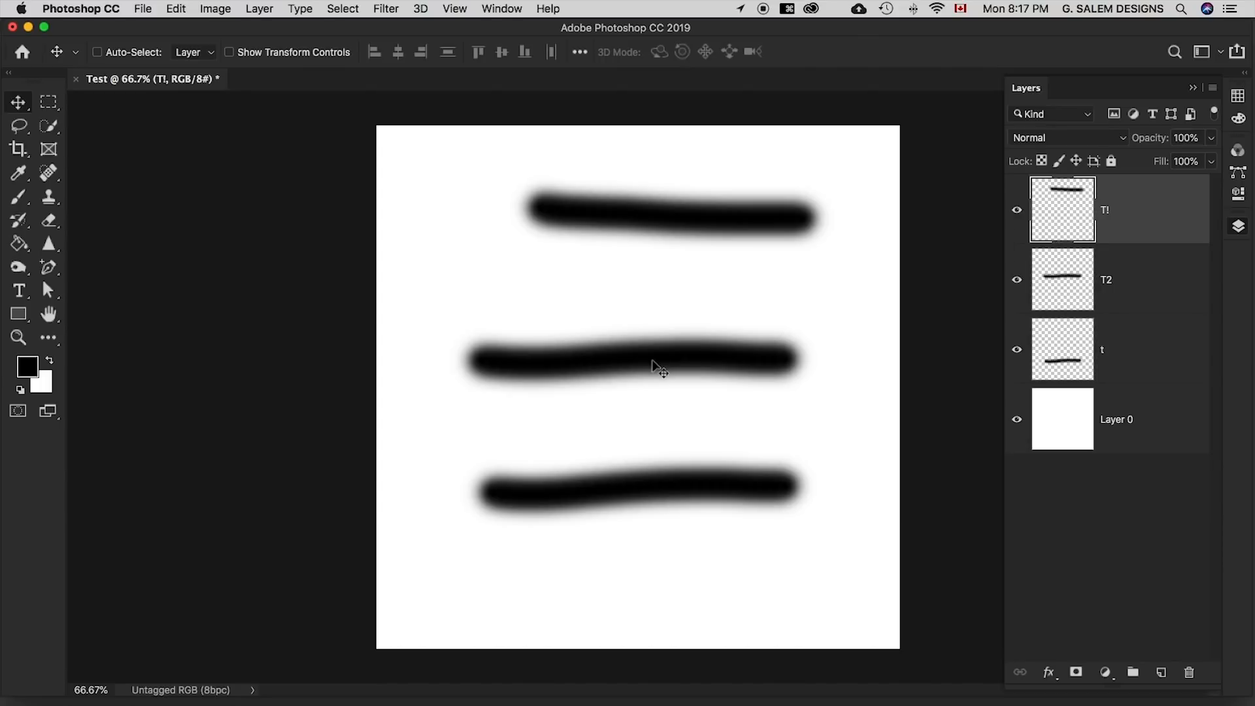
mouse_move(666, 370)
mouse_down()
mouse_move(692, 383)
mouse_move(675, 382)
mouse_up()
mouse_move(666, 483)
mouse_down()
mouse_move(709, 496)
mouse_move(695, 519)
mouse_up()
drag(714, 216, 712, 243)
click(688, 379)
drag(688, 379, 685, 365)
mouse_move(714, 521)
mouse_down()
mouse_move(700, 476)
mouse_move(706, 487)
mouse_up()
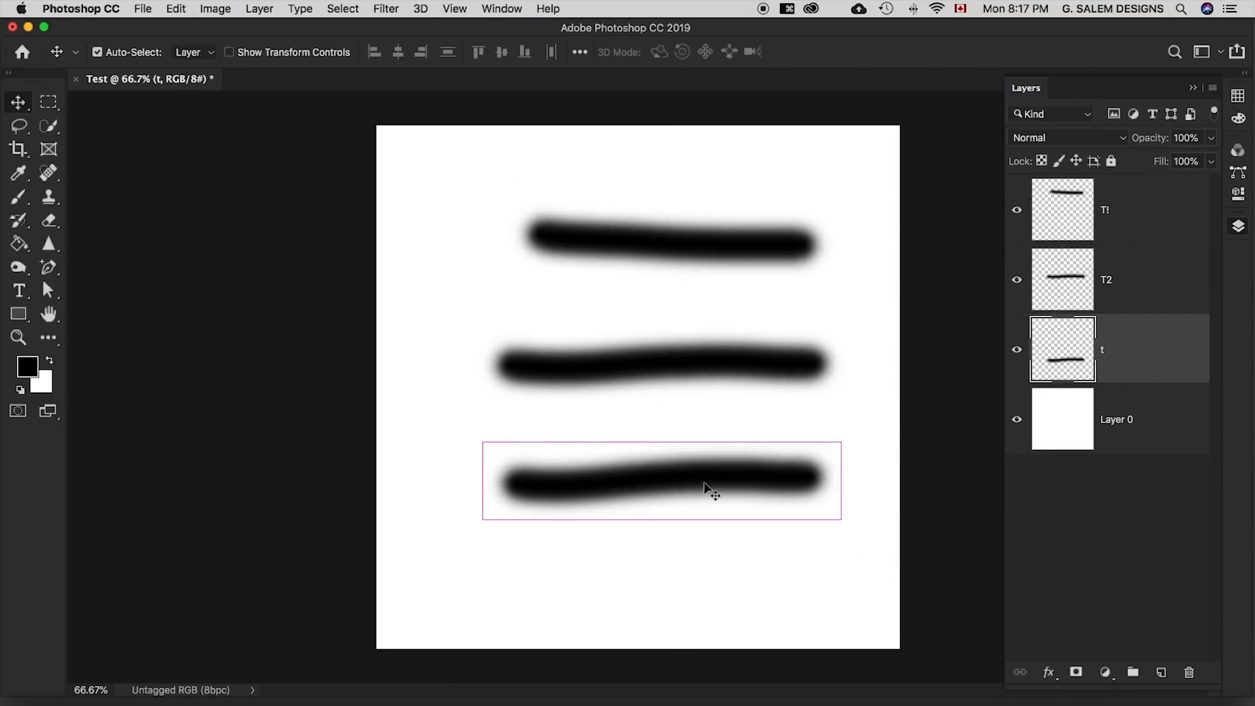
Toggle the Move tool's Auto-Select option on and off, leaving it disabled
click(97, 52)
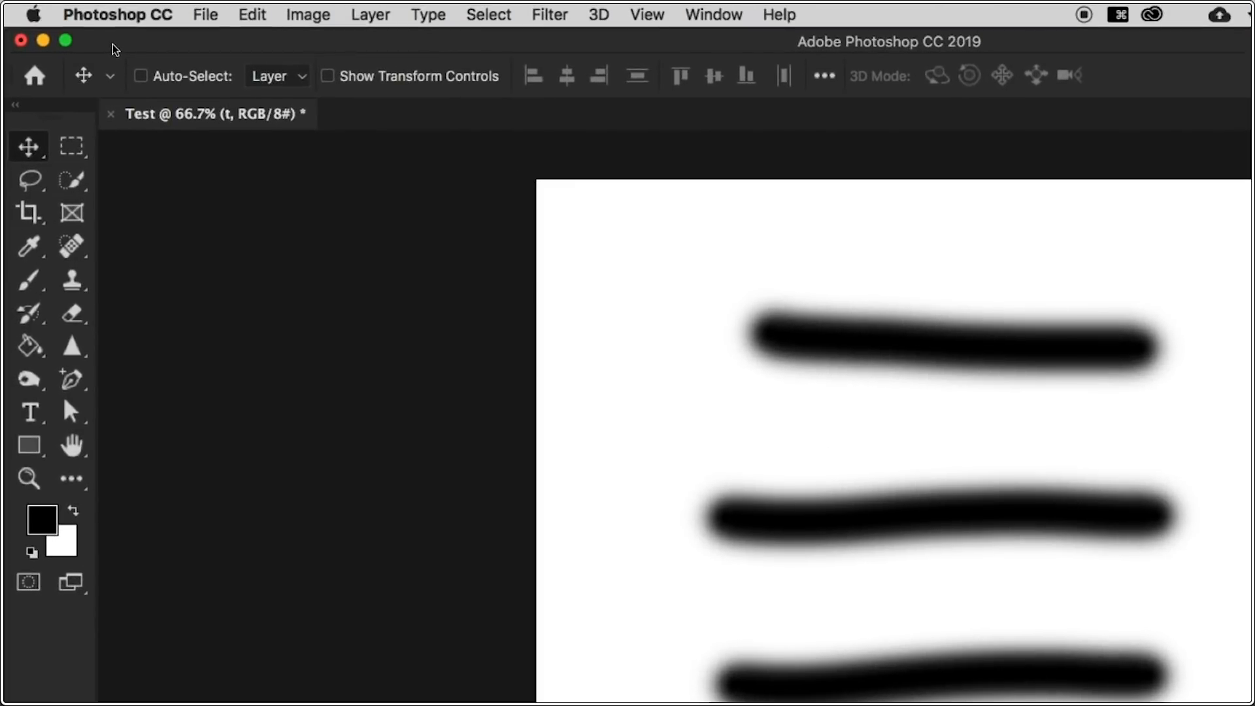
click(109, 59)
click(141, 76)
click(141, 76)
click(141, 76)
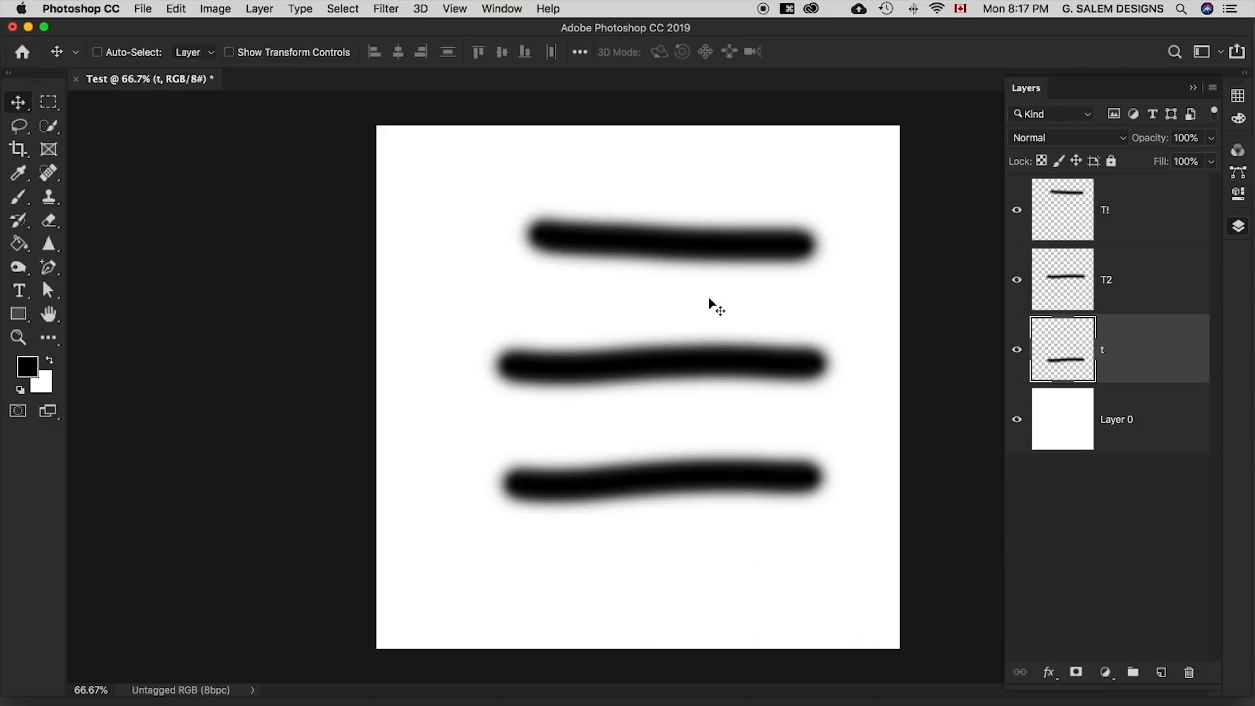
click(98, 53)
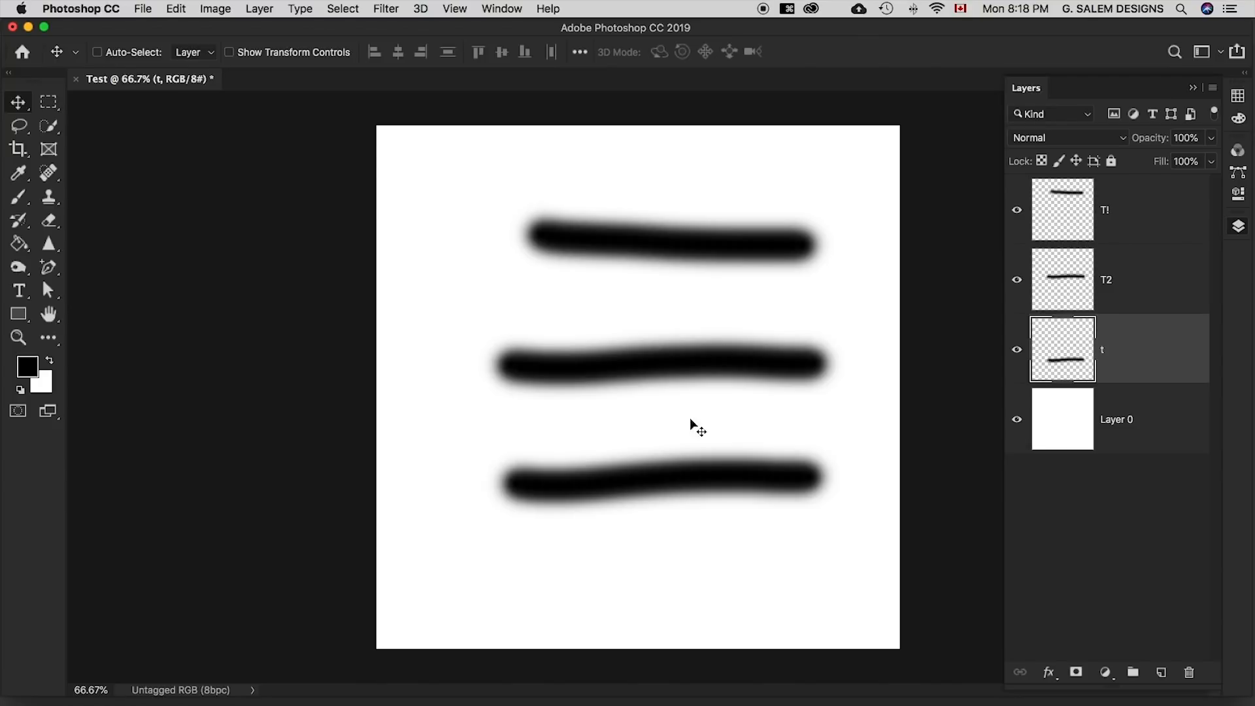
Move the t stroke up along the canvas's vertical centre line, aligned by the smart guides, until it overlaps the T2 stroke
mouse_move(647, 367)
mouse_down()
mouse_move(594, 376)
mouse_move(628, 377)
mouse_move(617, 397)
mouse_move(645, 391)
mouse_move(619, 368)
mouse_move(647, 364)
mouse_move(641, 423)
mouse_move(641, 392)
mouse_move(586, 394)
mouse_move(674, 392)
mouse_move(583, 395)
mouse_move(661, 384)
mouse_move(608, 381)
mouse_move(632, 396)
mouse_up()
mouse_move(667, 522)
mouse_down()
mouse_move(667, 499)
mouse_move(683, 498)
mouse_move(663, 501)
mouse_move(673, 274)
mouse_move(571, 438)
mouse_move(755, 325)
mouse_move(566, 324)
mouse_move(739, 309)
mouse_move(725, 381)
mouse_up()
drag(734, 436, 666, 437)
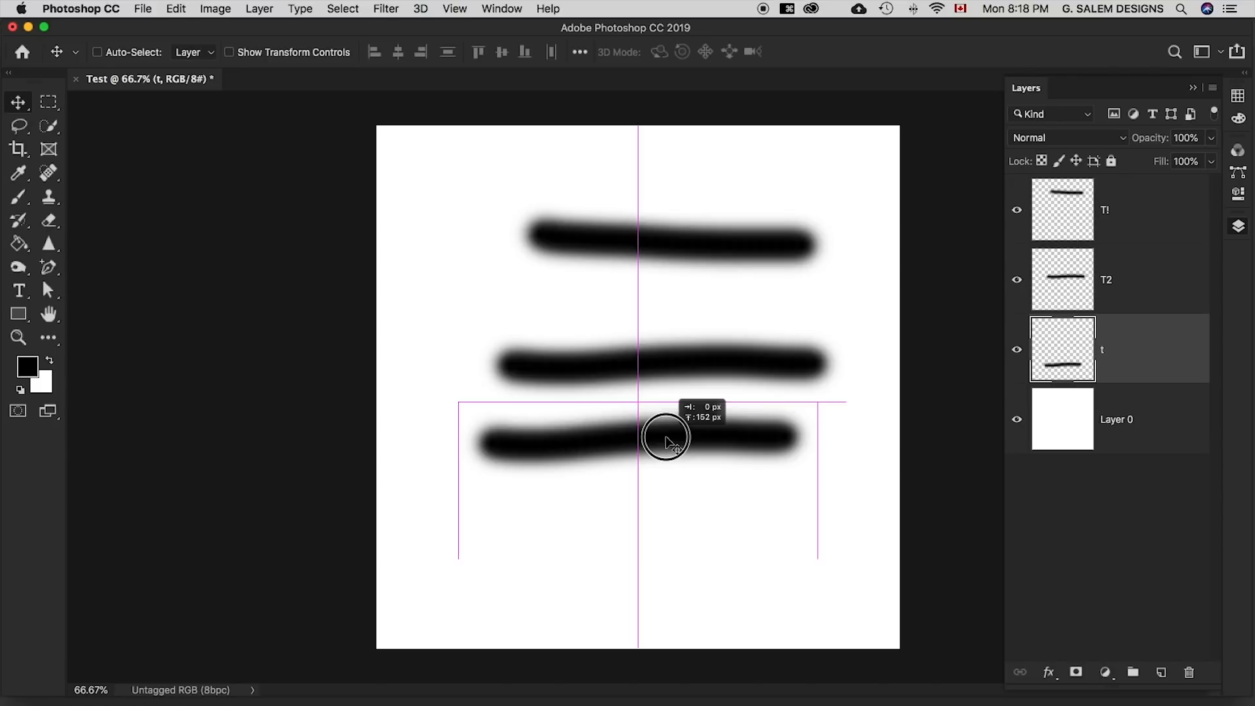
drag(668, 439, 667, 438)
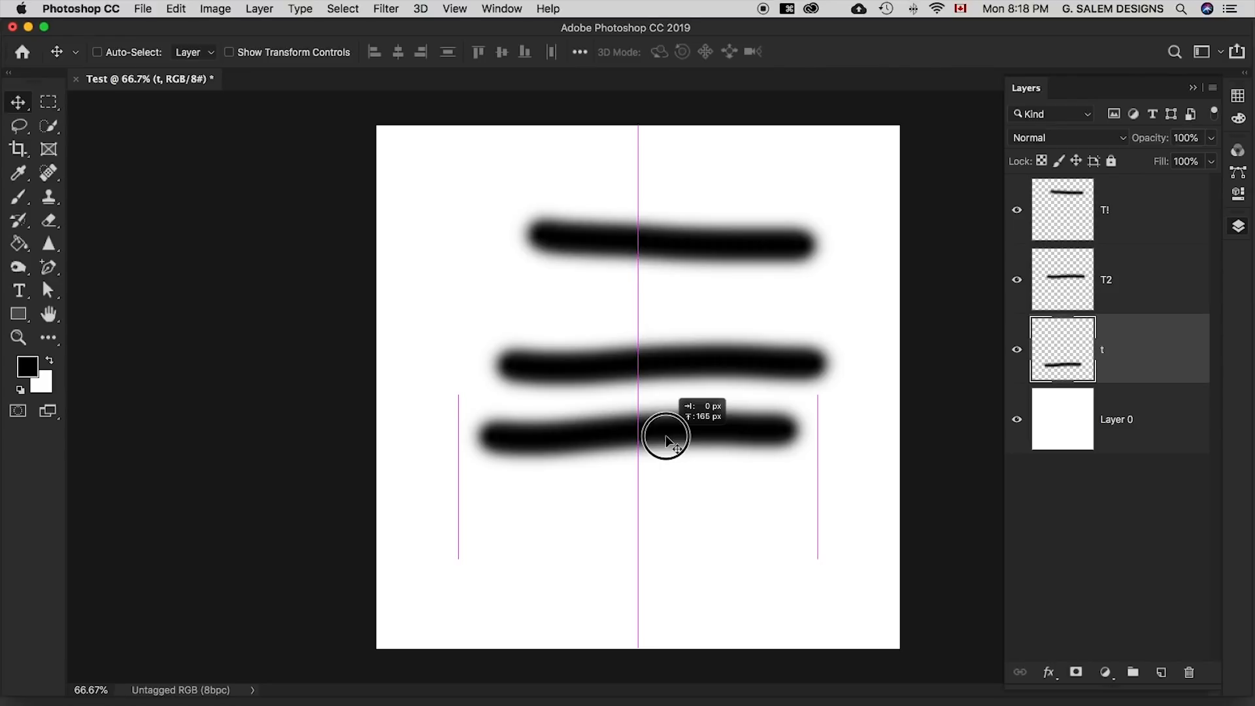
mouse_move(665, 435)
mouse_down()
mouse_move(671, 346)
mouse_move(671, 371)
mouse_up()
Hide layers T2 and T! and move the t stroke down to the centre of the canvas
click(1017, 279)
click(1017, 210)
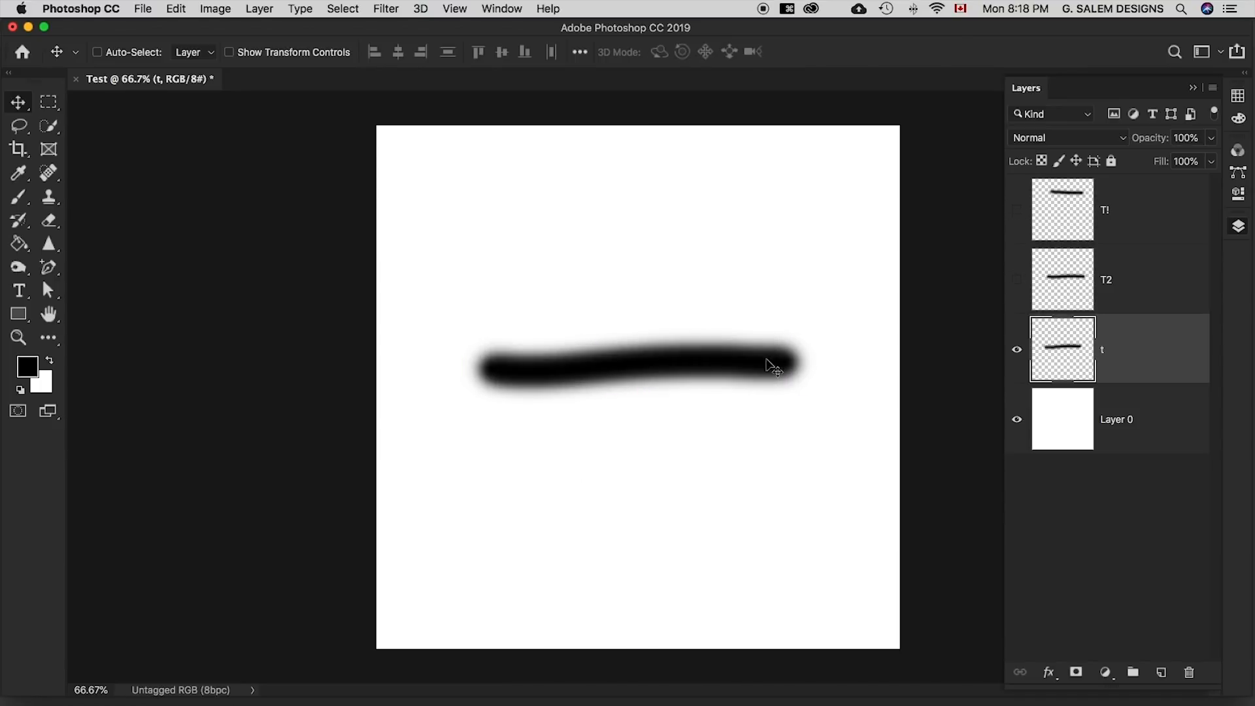
mouse_move(645, 360)
mouse_down()
mouse_move(645, 406)
mouse_move(643, 361)
mouse_up()
mouse_move(631, 366)
mouse_down()
mouse_move(634, 528)
mouse_move(641, 317)
mouse_move(649, 442)
mouse_move(677, 331)
mouse_move(613, 465)
mouse_move(664, 397)
mouse_move(633, 408)
mouse_move(611, 350)
mouse_move(630, 388)
mouse_up()
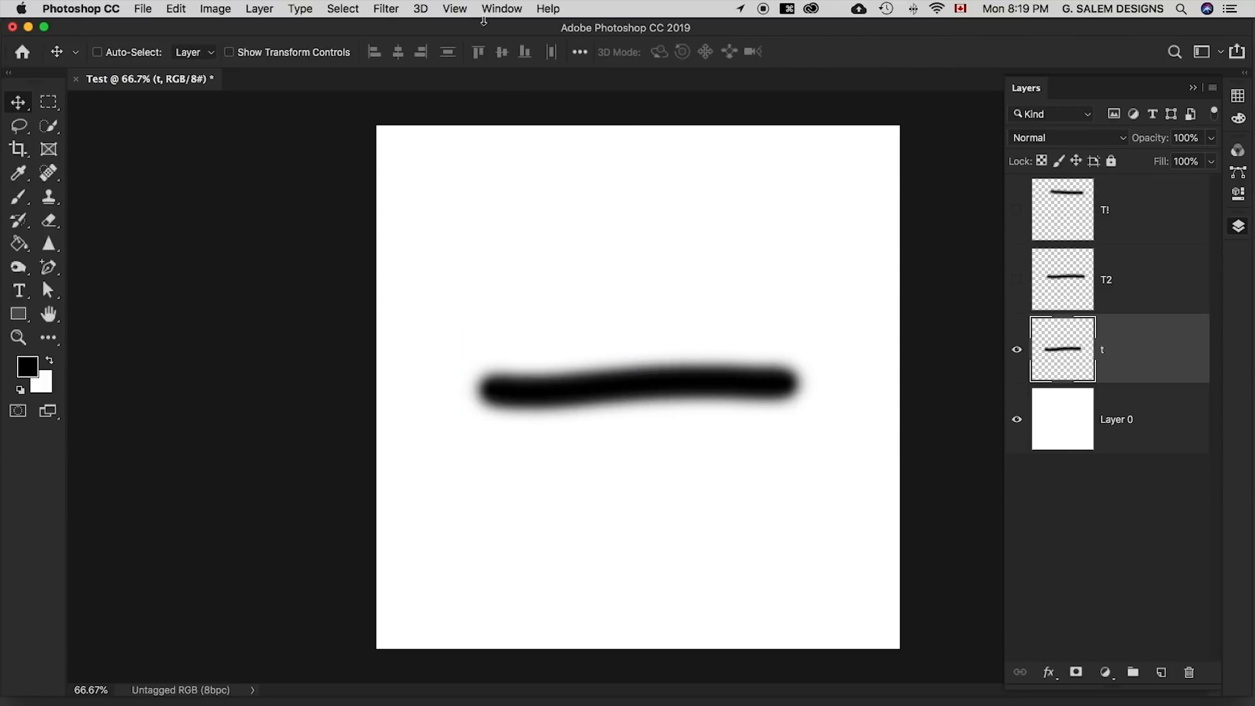
Turn off Smart Guides and move the t stroke up and slightly right of the canvas centre
click(454, 8)
mouse_move(484, 295)
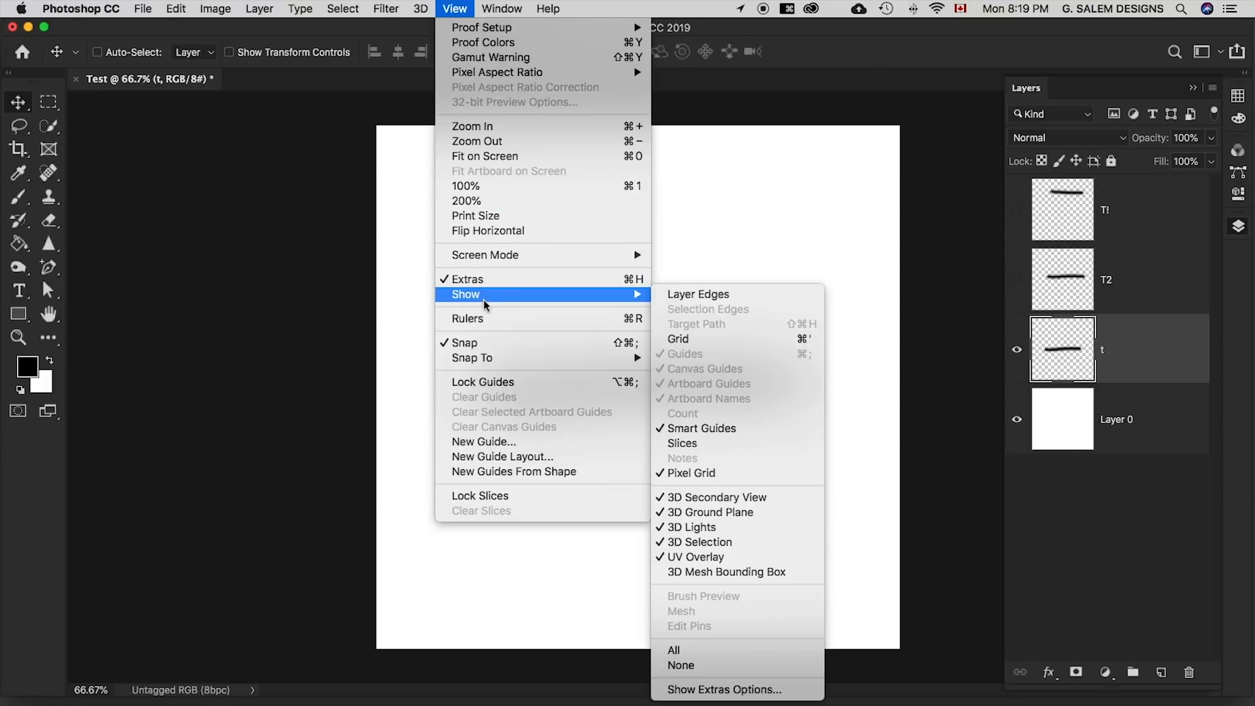
click(663, 433)
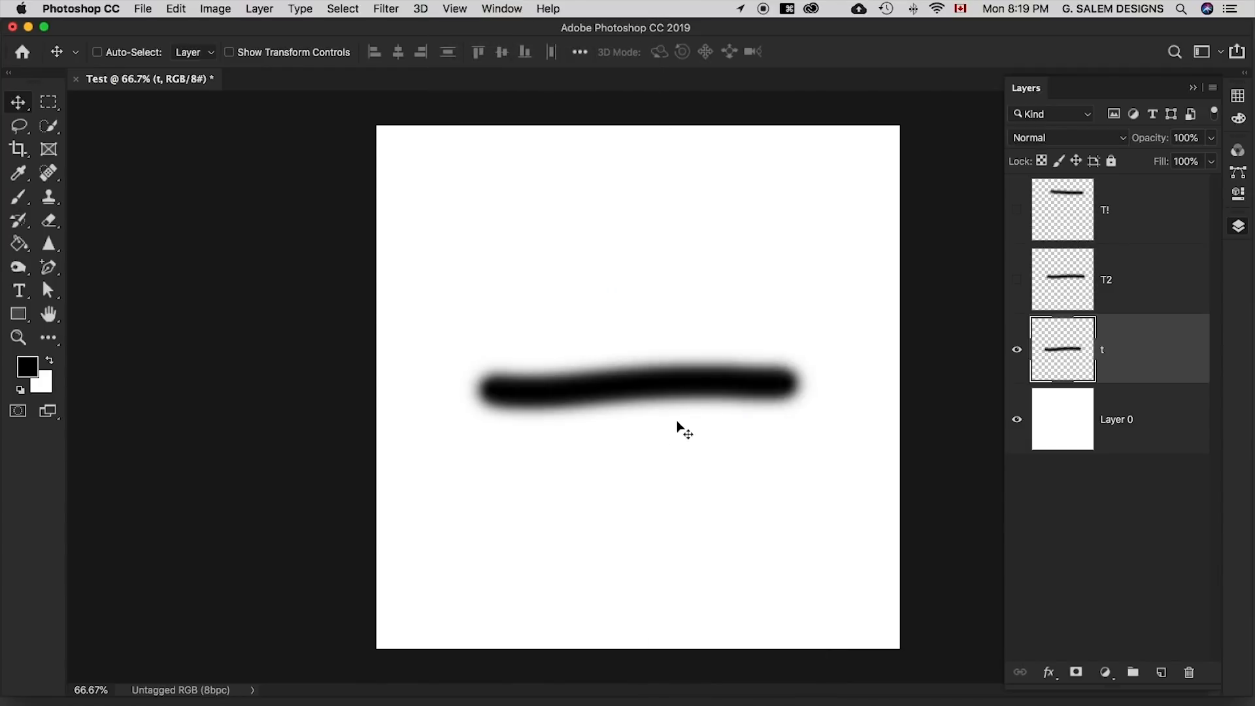
mouse_move(661, 378)
mouse_down()
mouse_move(642, 242)
mouse_move(639, 292)
mouse_move(712, 363)
mouse_move(652, 227)
mouse_move(707, 388)
mouse_move(670, 343)
mouse_up()
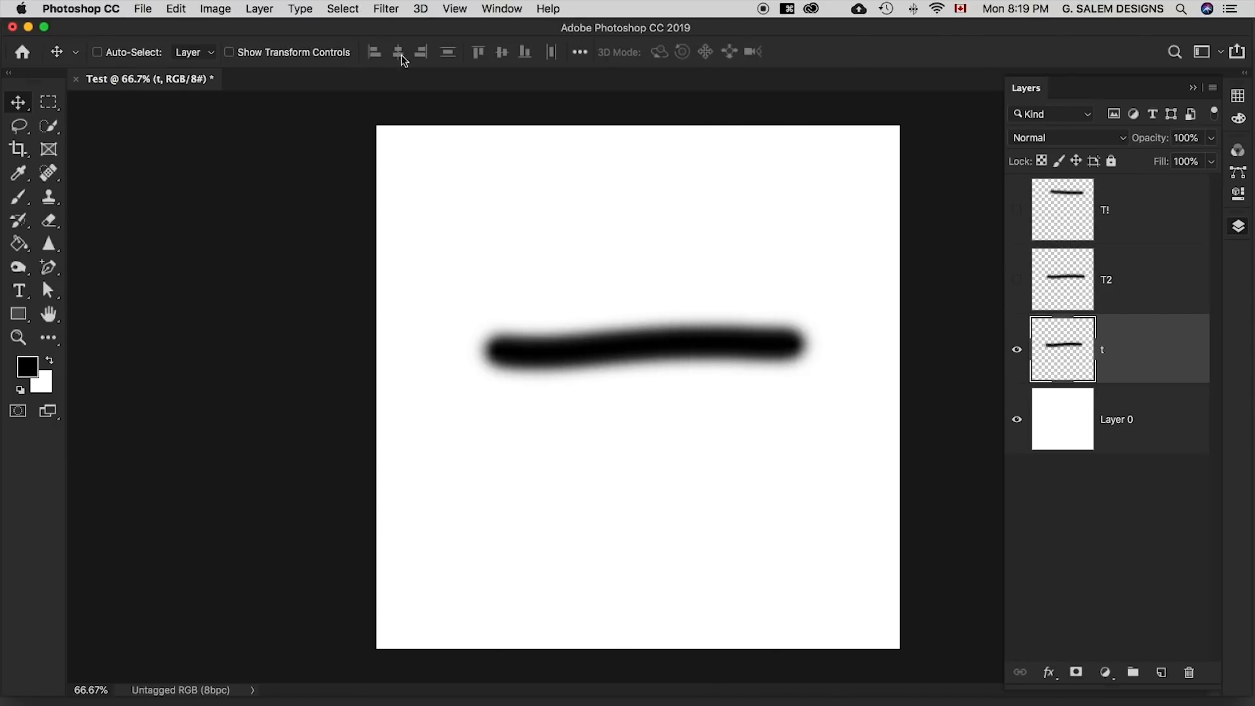
Turn Smart Guides back on and move the t stroke down to the centre of the canvas
click(389, 9)
mouse_move(421, 9)
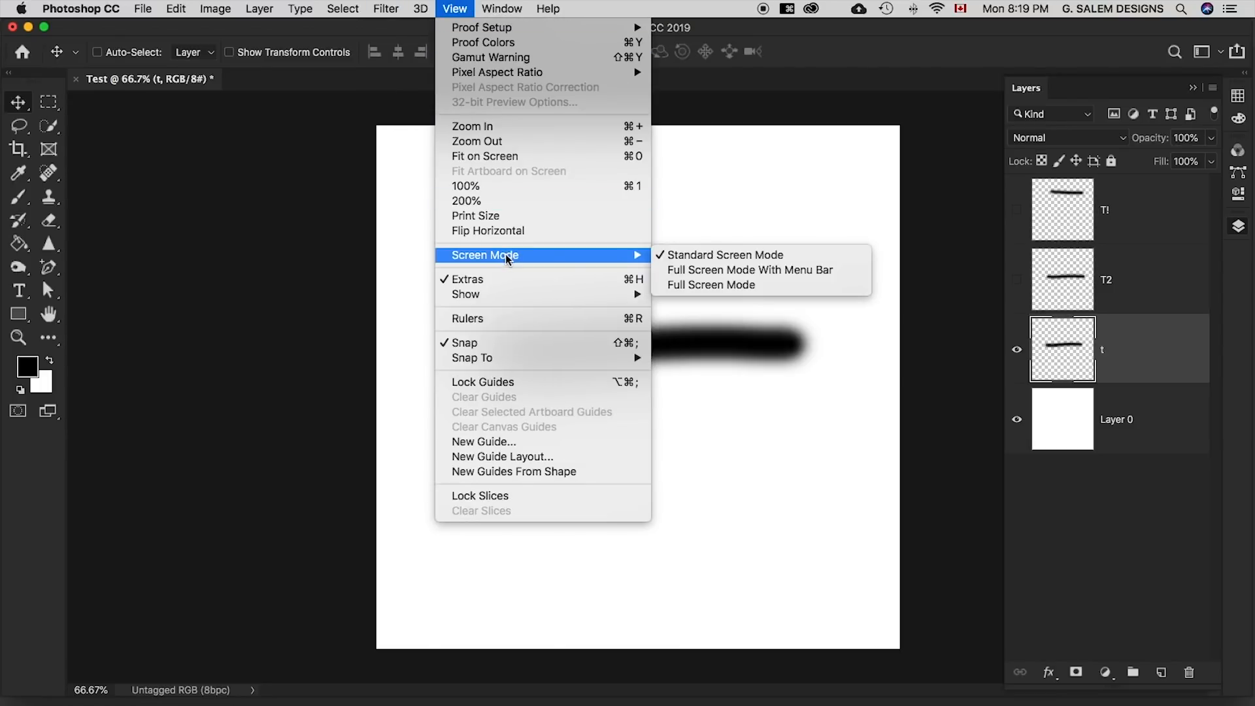
mouse_move(513, 298)
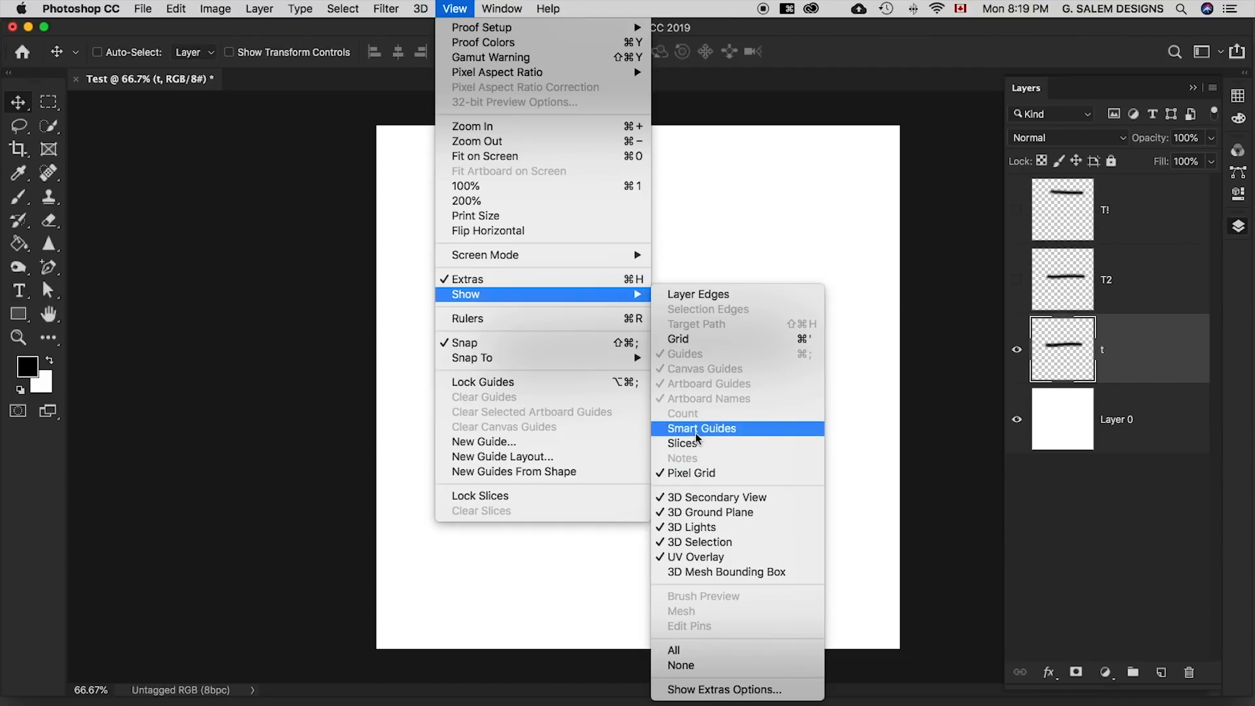
click(669, 432)
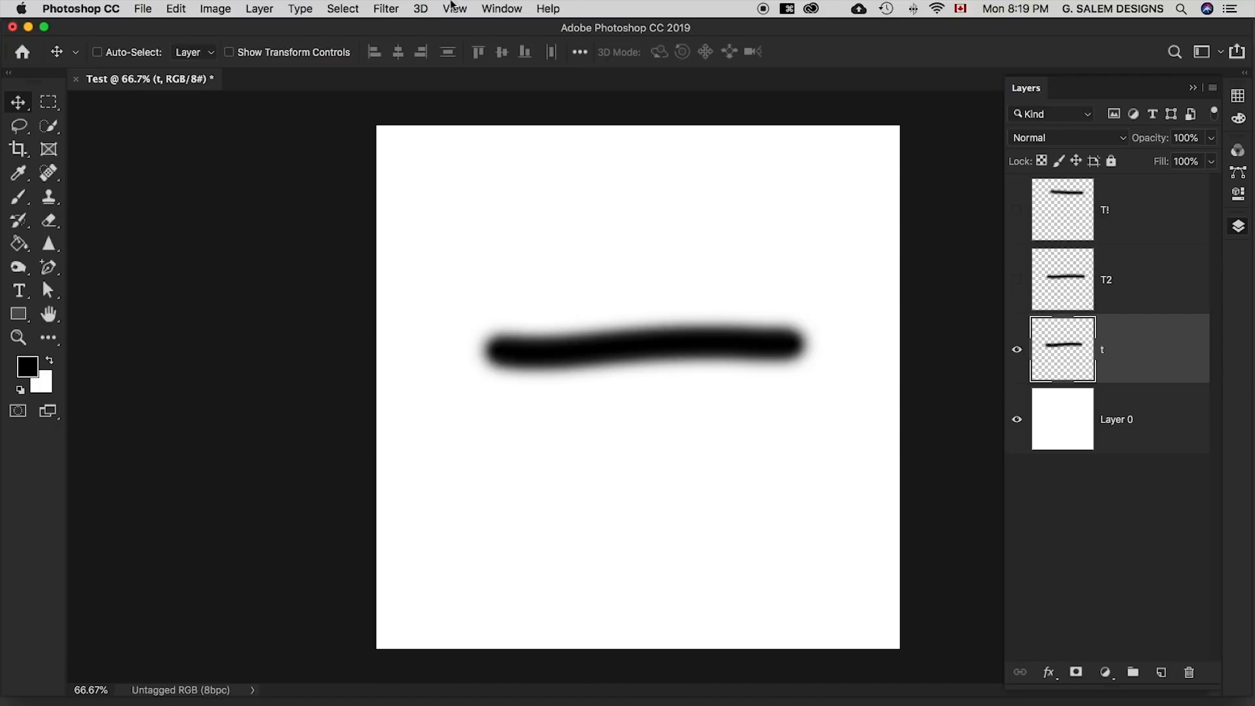
click(454, 9)
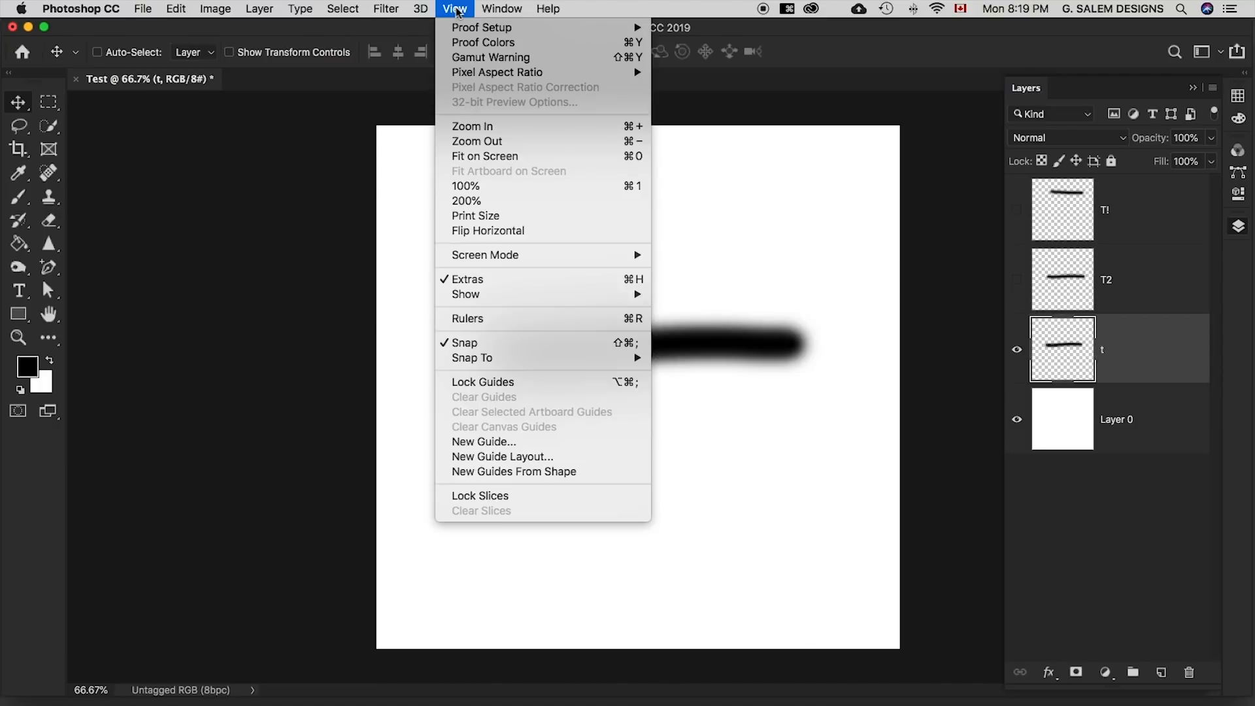
mouse_move(520, 296)
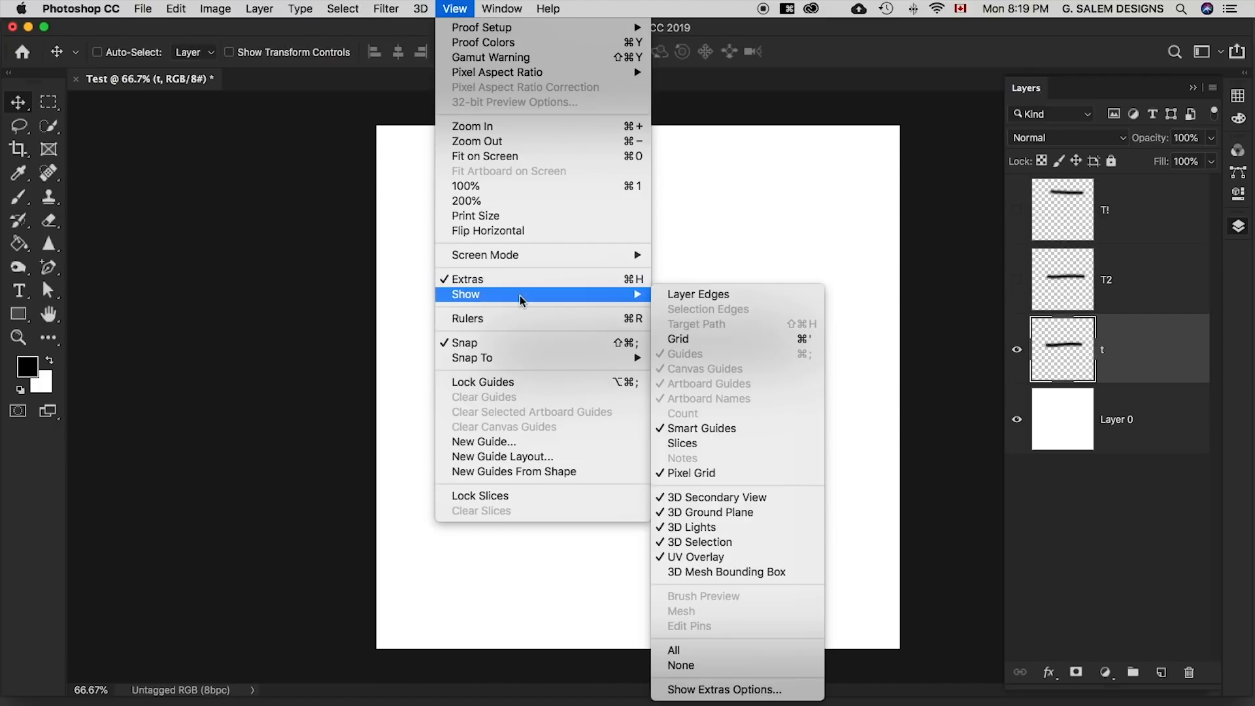
click(714, 428)
drag(645, 345, 641, 383)
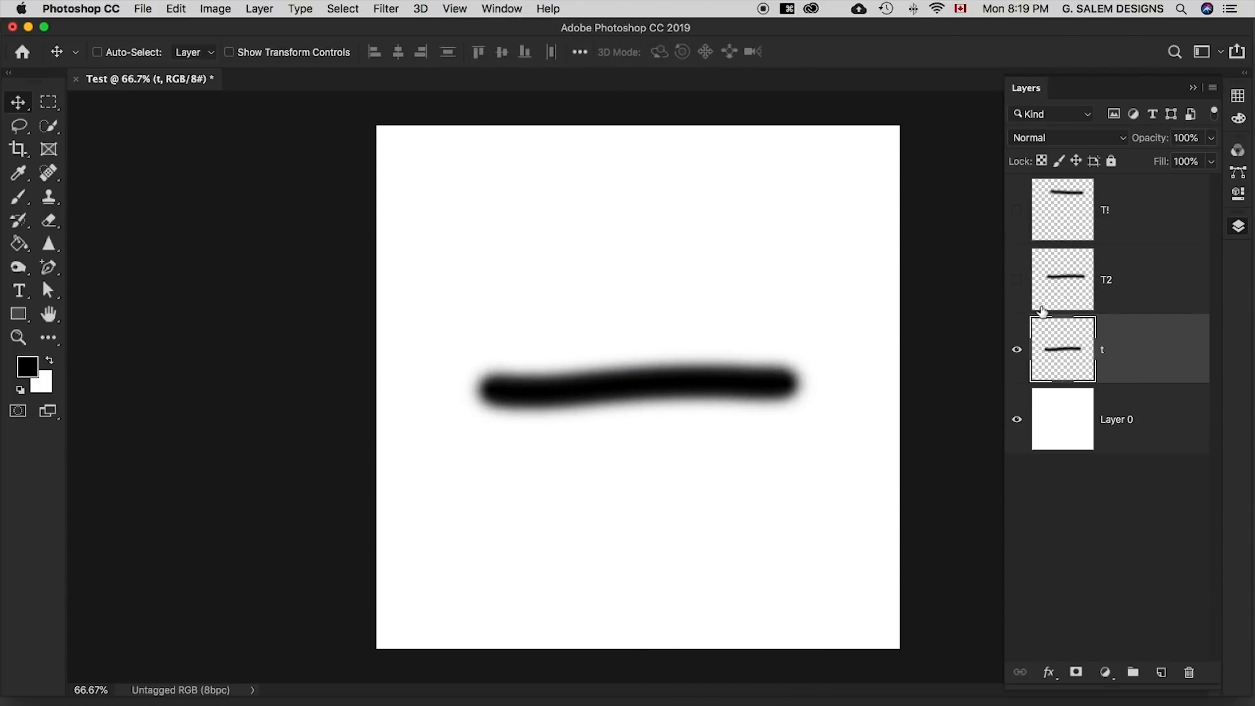
Show layers T2 and T! again and move the t stroke down, well below the T2 stroke
click(1017, 279)
click(1016, 210)
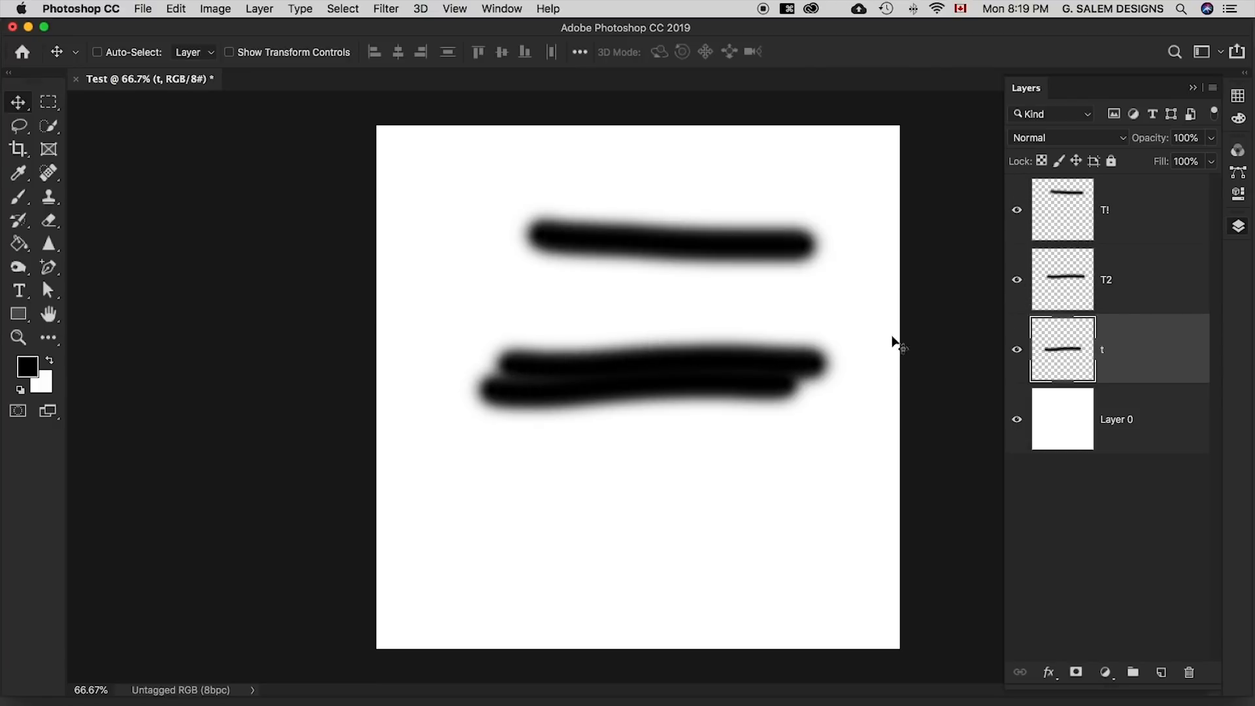
mouse_move(703, 367)
mouse_down()
mouse_move(696, 495)
mouse_move(678, 401)
mouse_up()
drag(676, 352, 673, 366)
drag(646, 586, 649, 496)
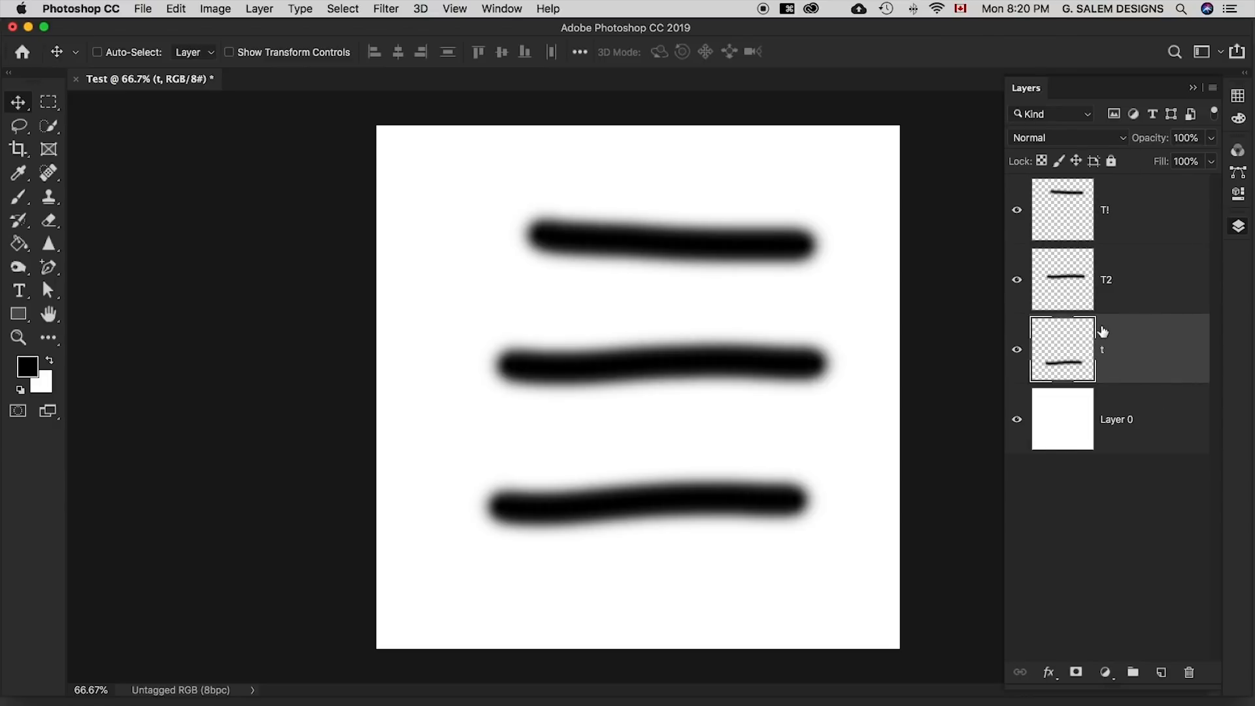
Group layers T2 and t into a new layer group and expand it
click(1131, 288)
super+click(1133, 358)
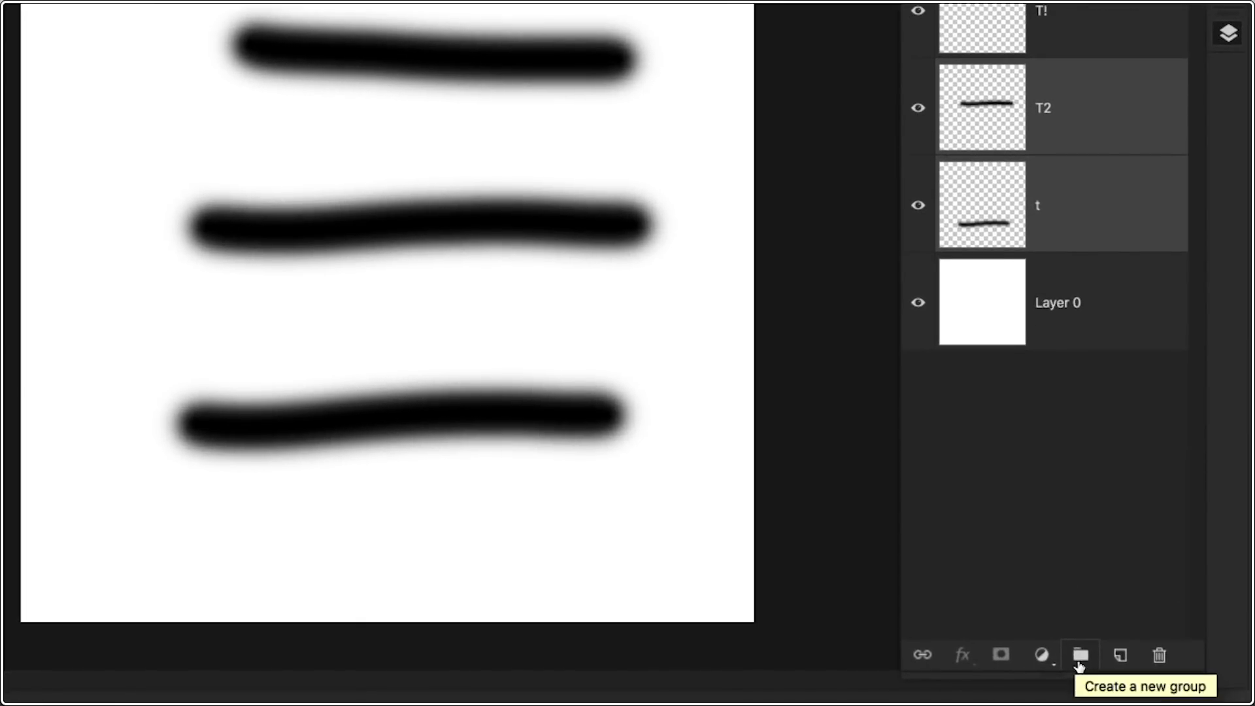
click(1080, 660)
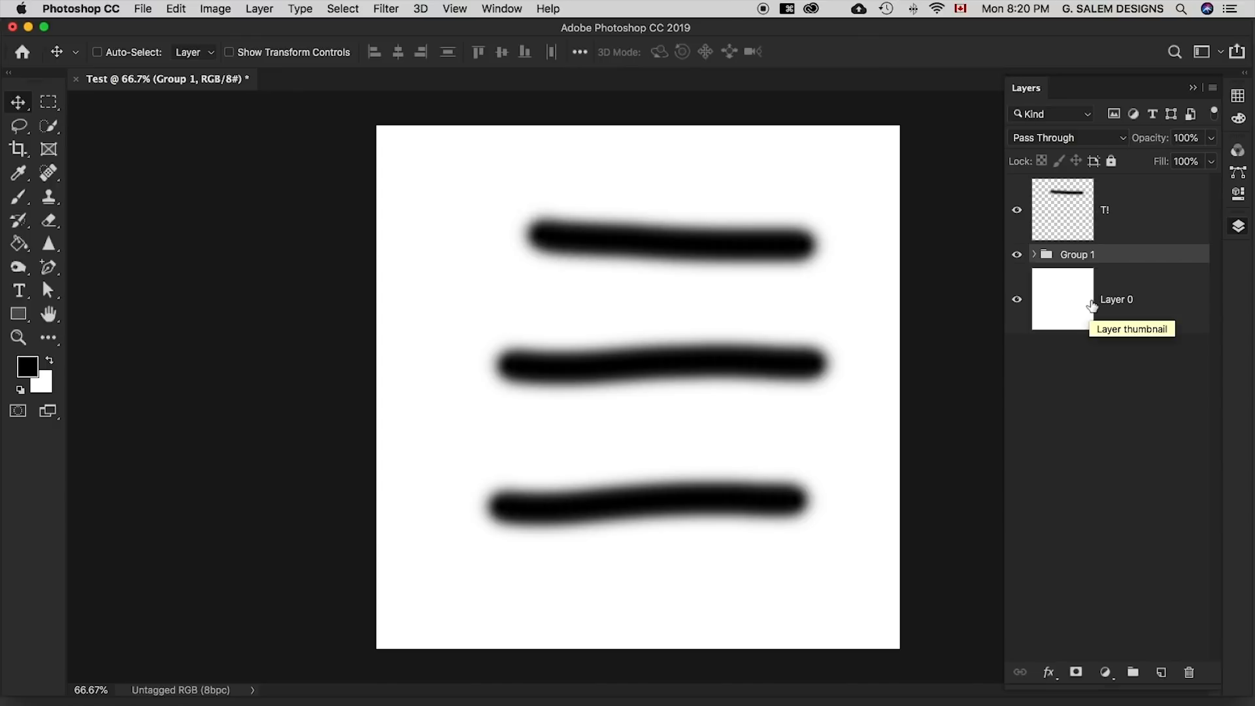
click(1035, 256)
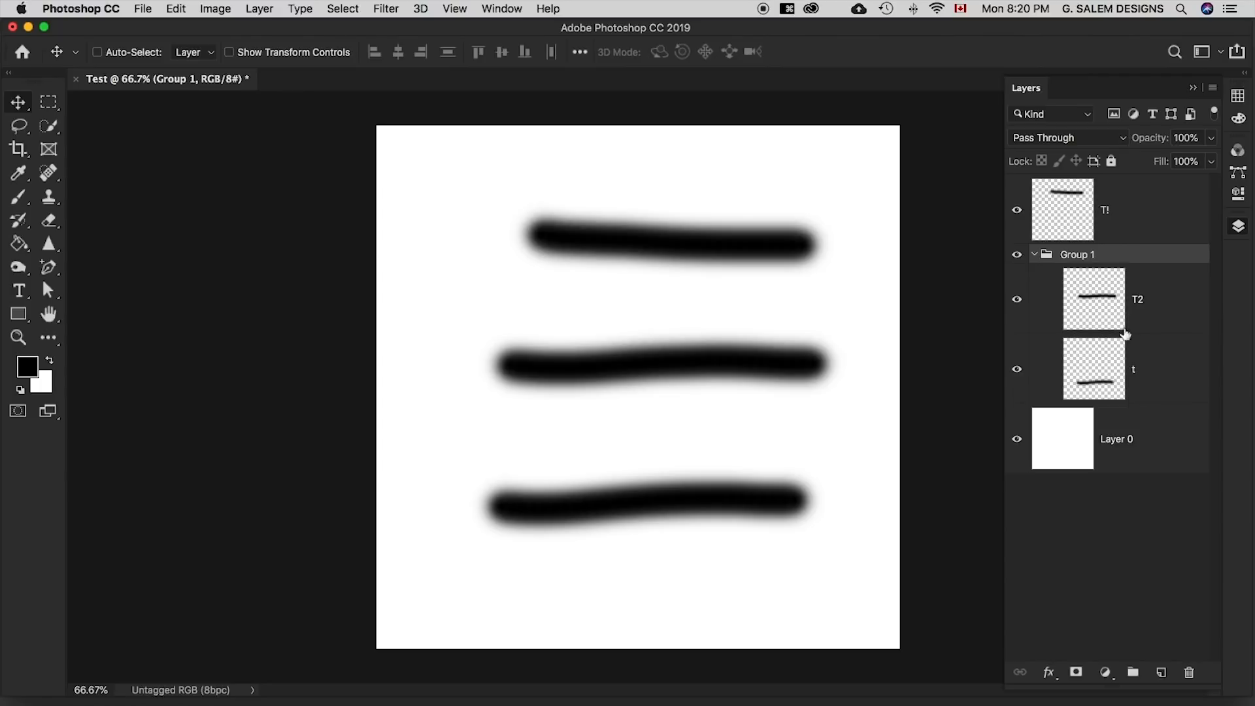
Rename the new layer group with a person's first name
double_click(1080, 256)
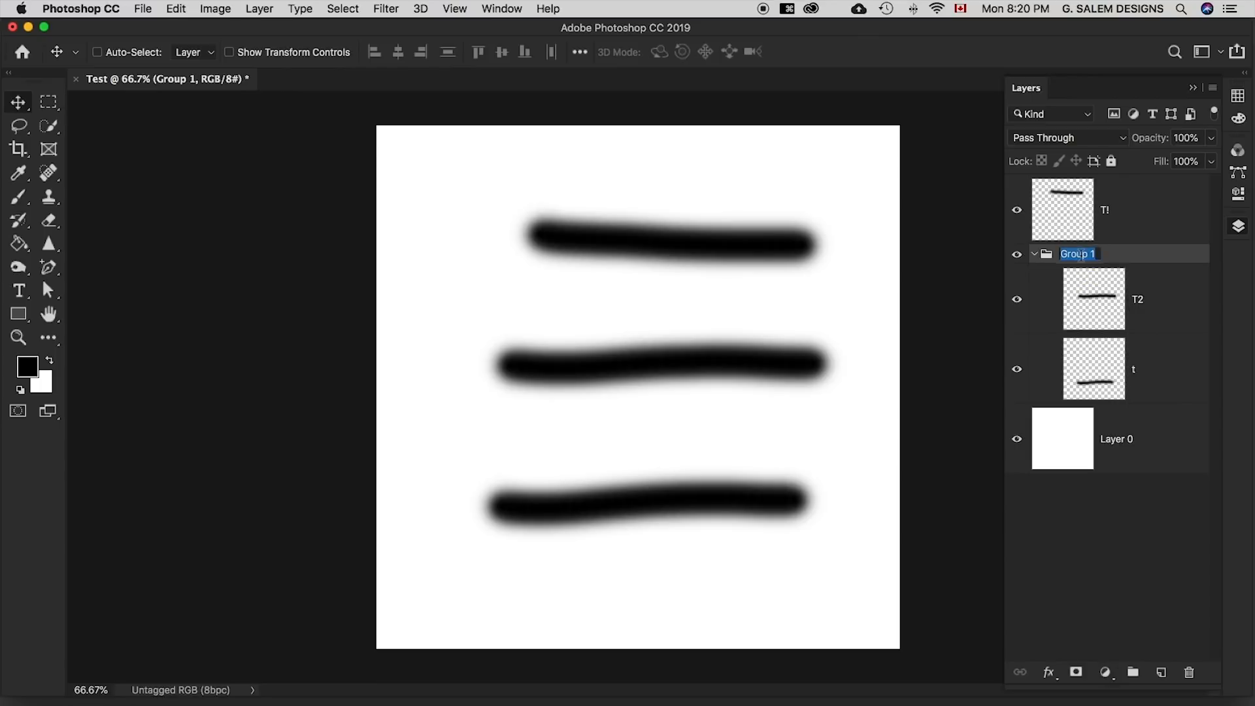
text(Gamalk)
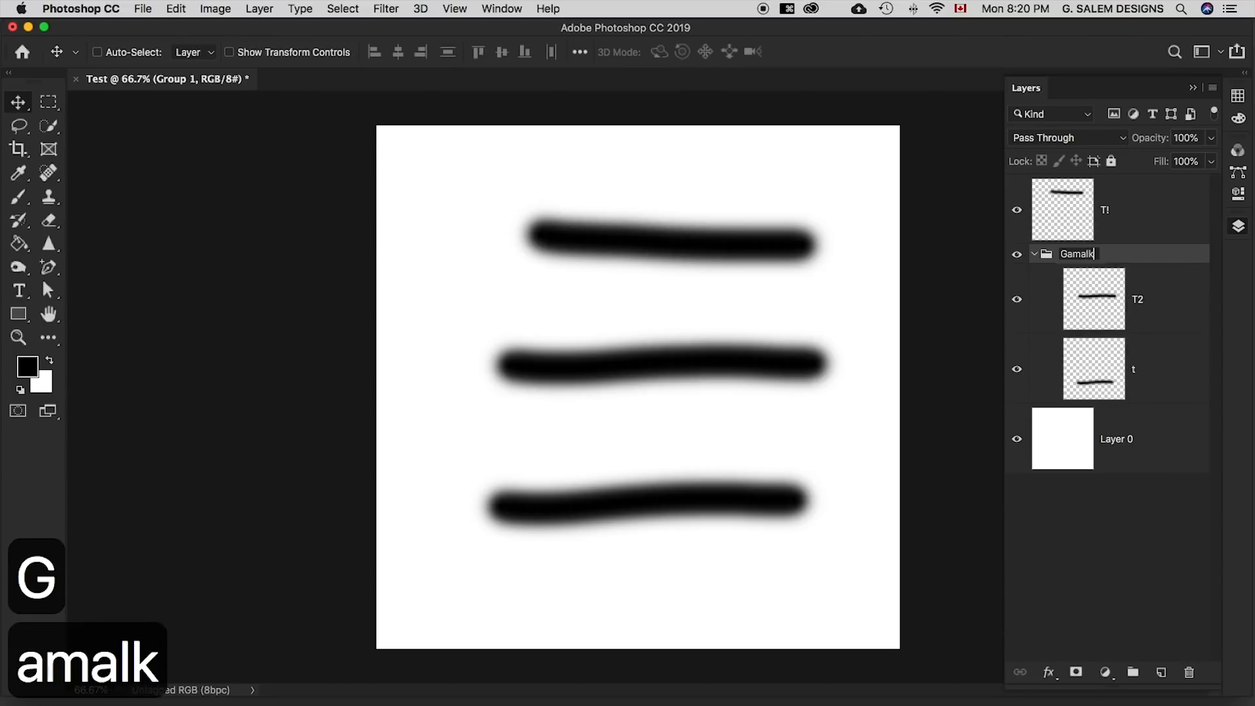
key(BackSpace)
key(Return)
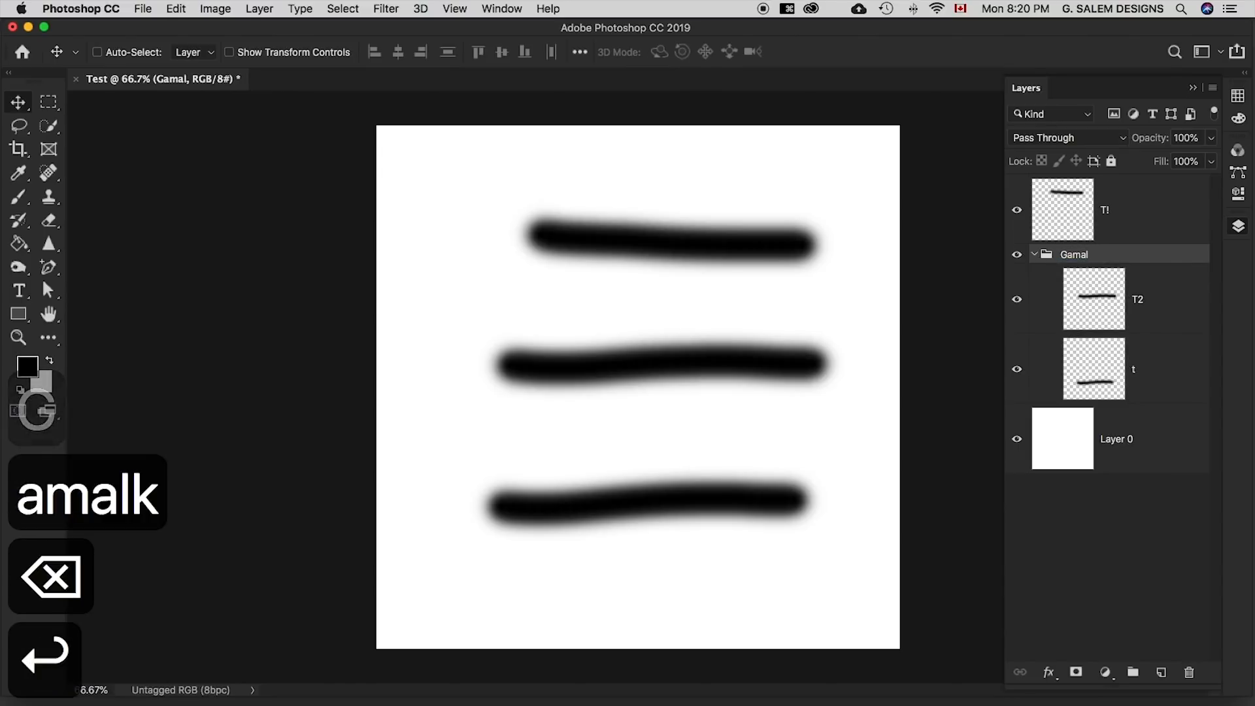
Collapse the renamed group and toggle its visibility off and on twice
click(1034, 256)
click(1034, 255)
click(1034, 255)
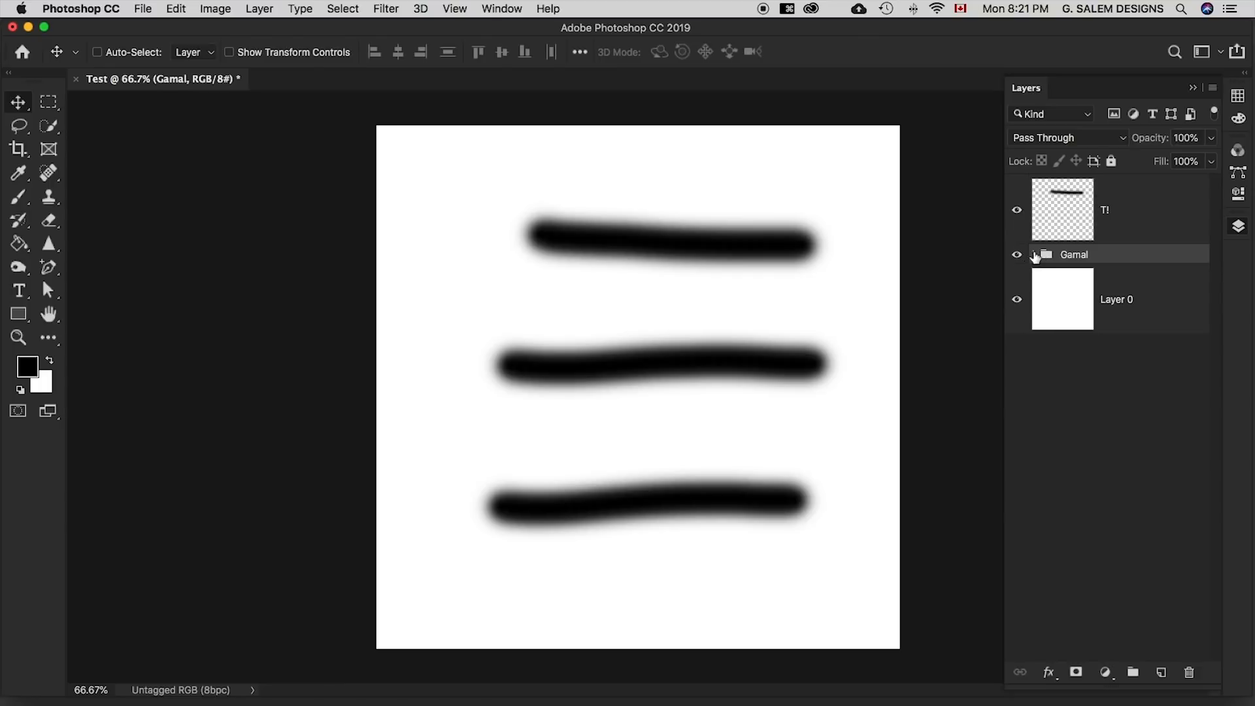
click(1017, 256)
click(1018, 255)
click(1018, 256)
click(1017, 255)
Undo the renaming and grouping of layers T2 and t
key(super+z)
key(super+z)
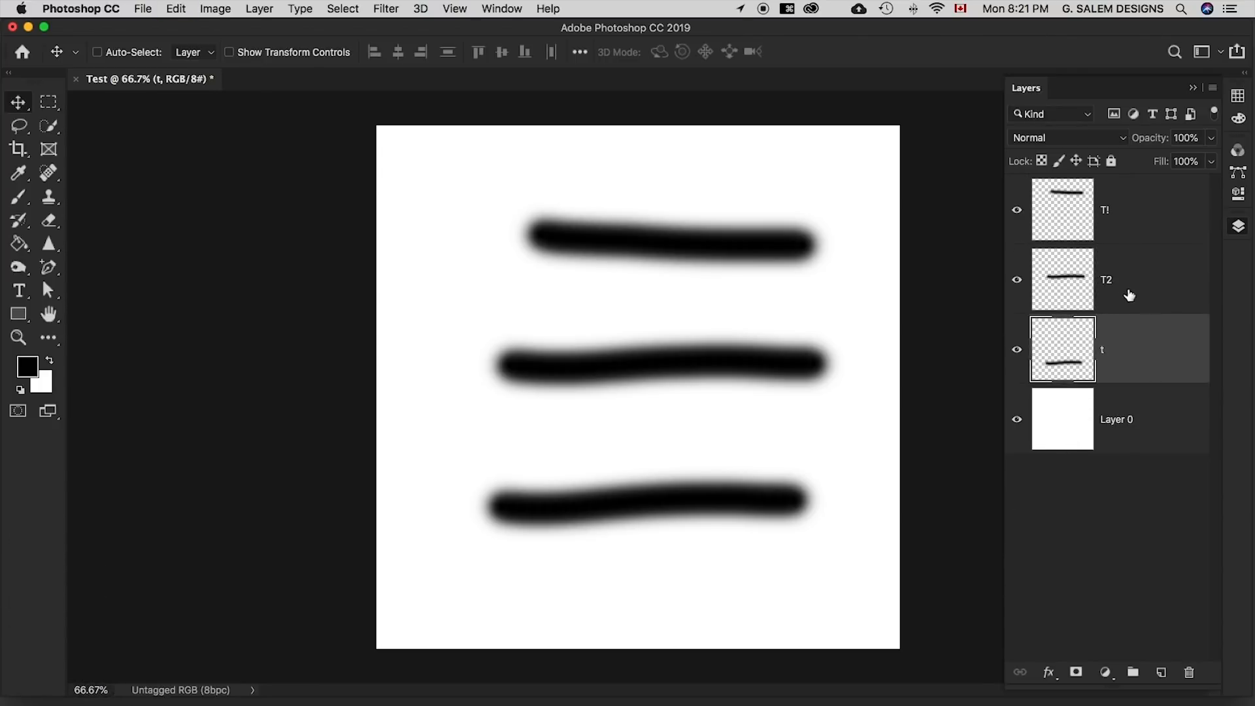
Group layers T!, T2 and t into a new layer group named with a person's first name
click(1133, 213)
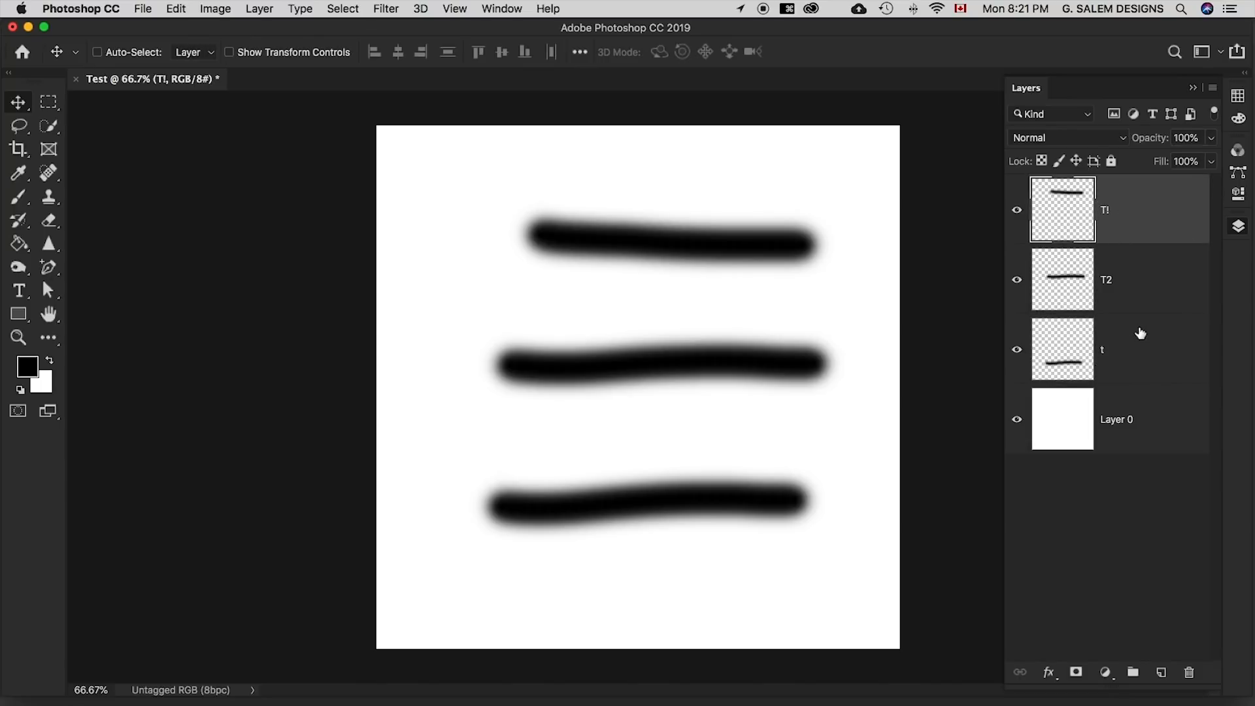
shift+click(1133, 355)
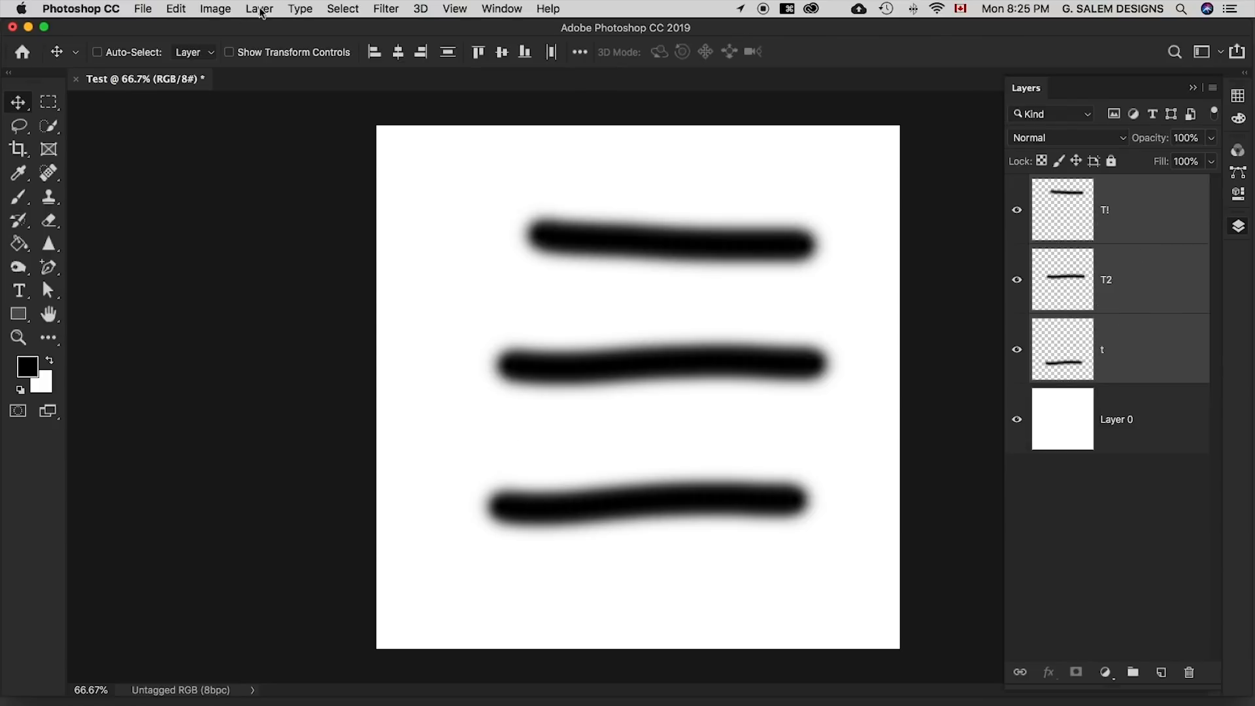
click(260, 10)
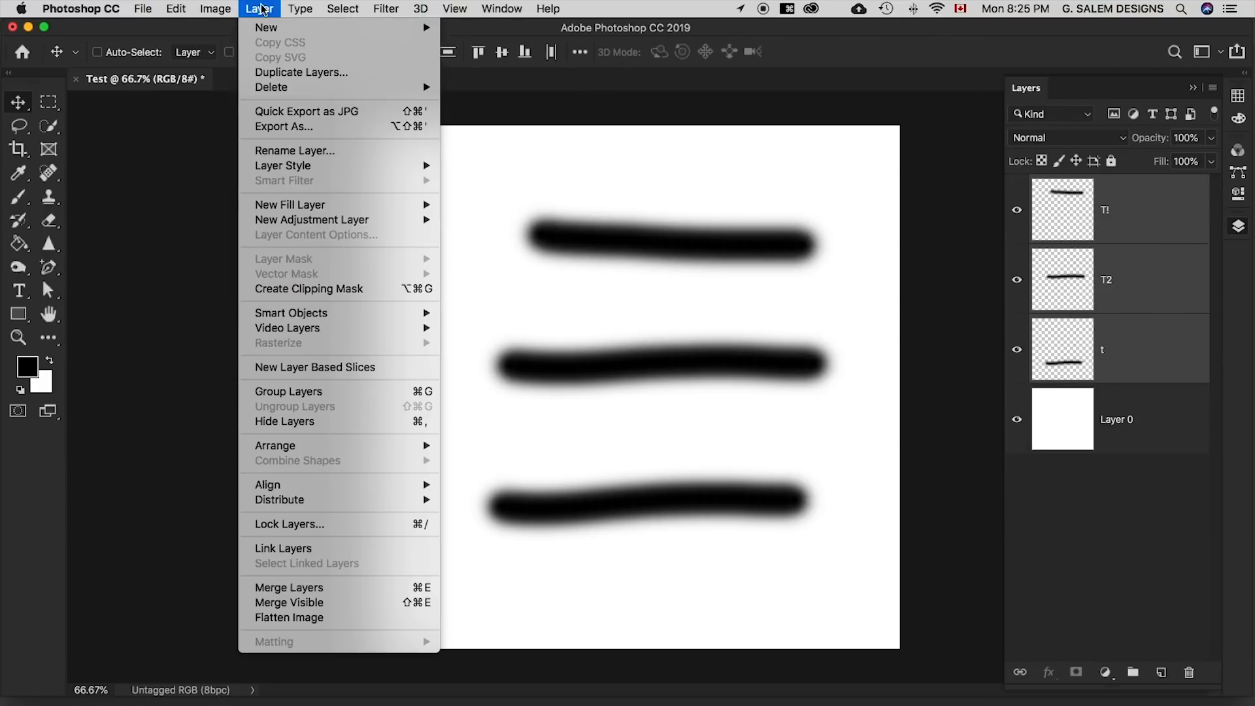
mouse_move(266, 27)
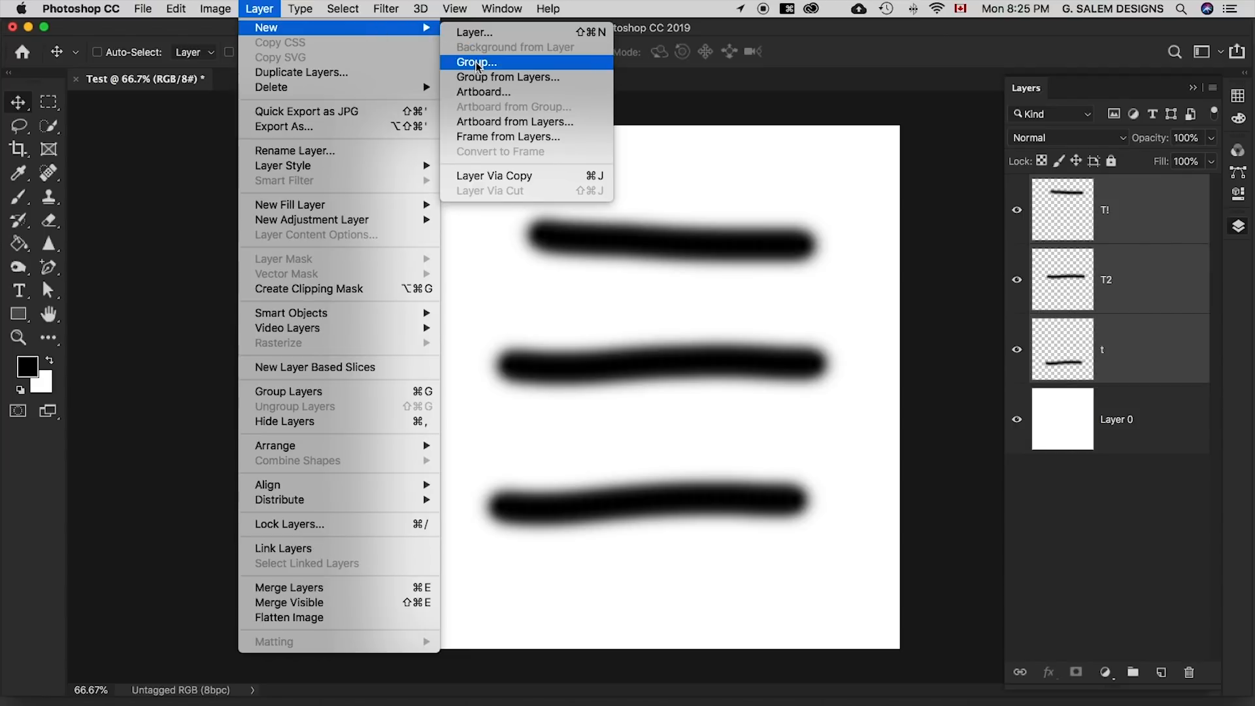
click(519, 77)
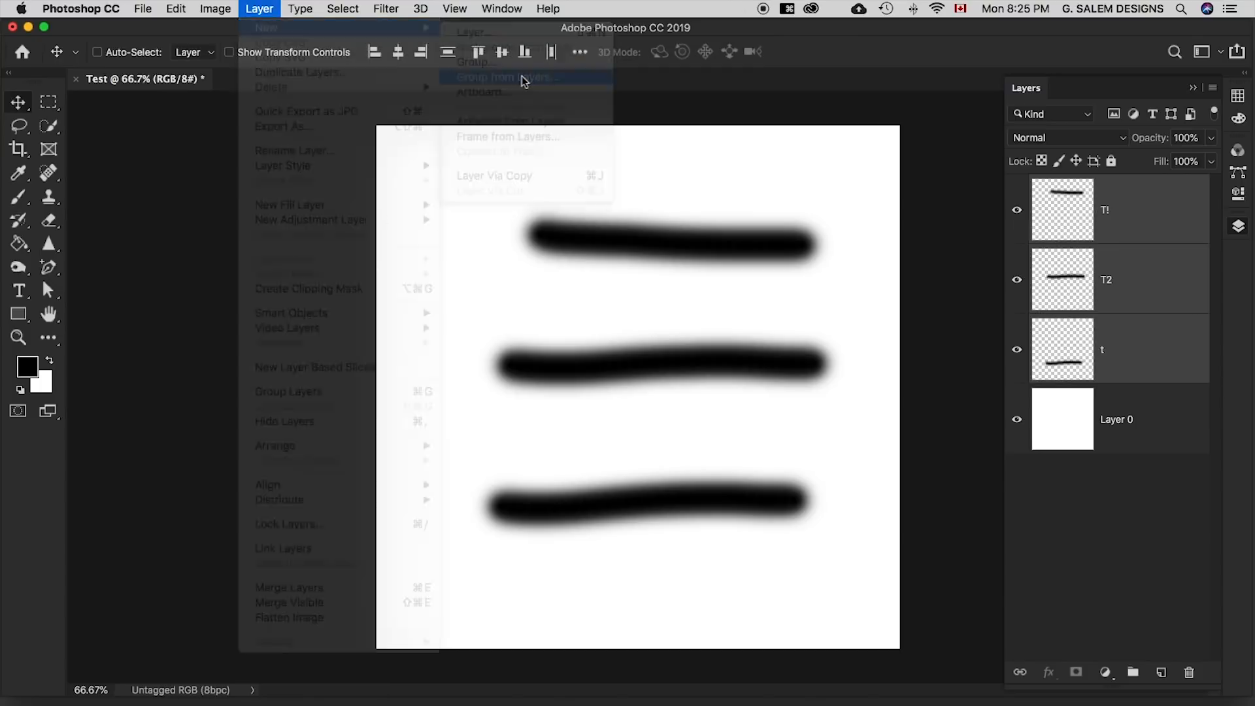
drag(980, 431, 780, 258)
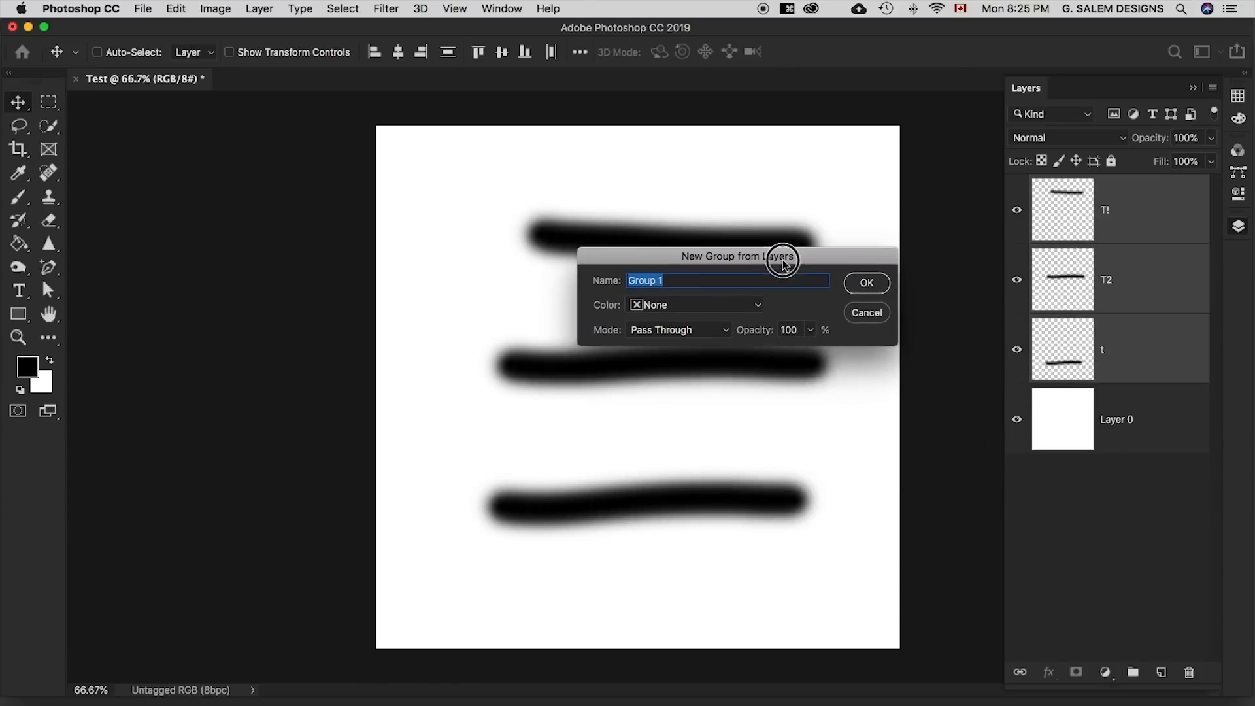
text(Gamal)
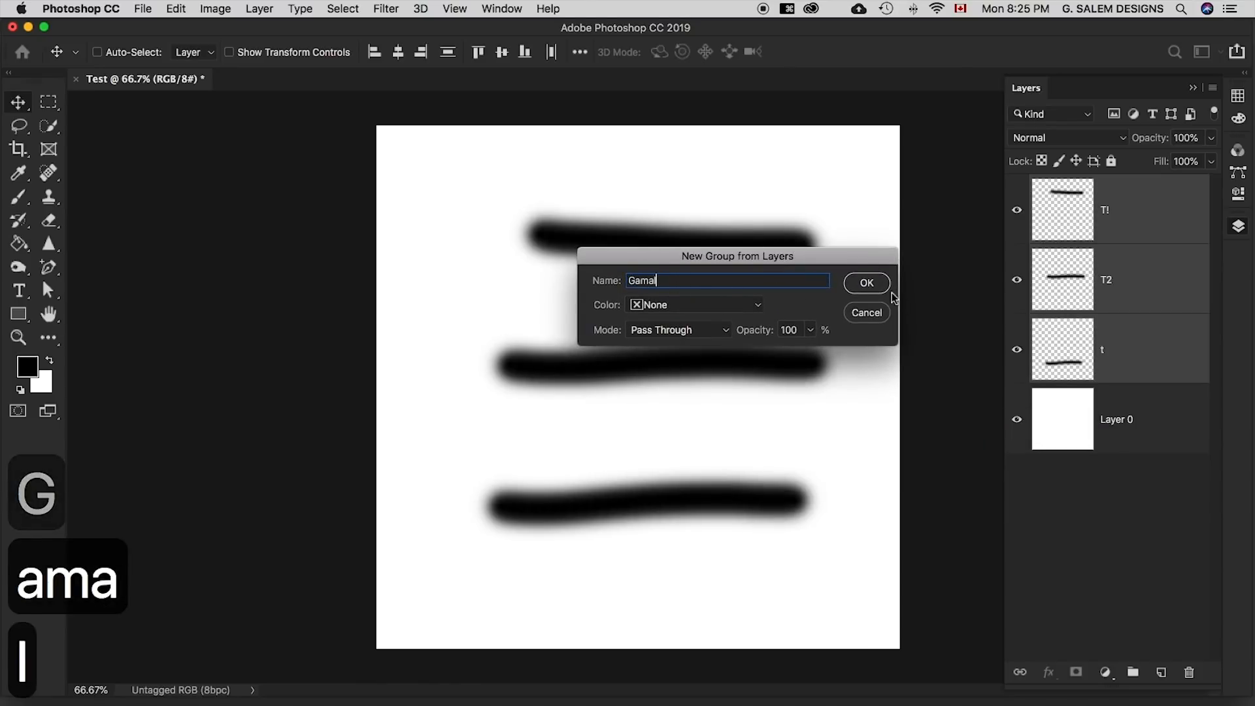
key(Return)
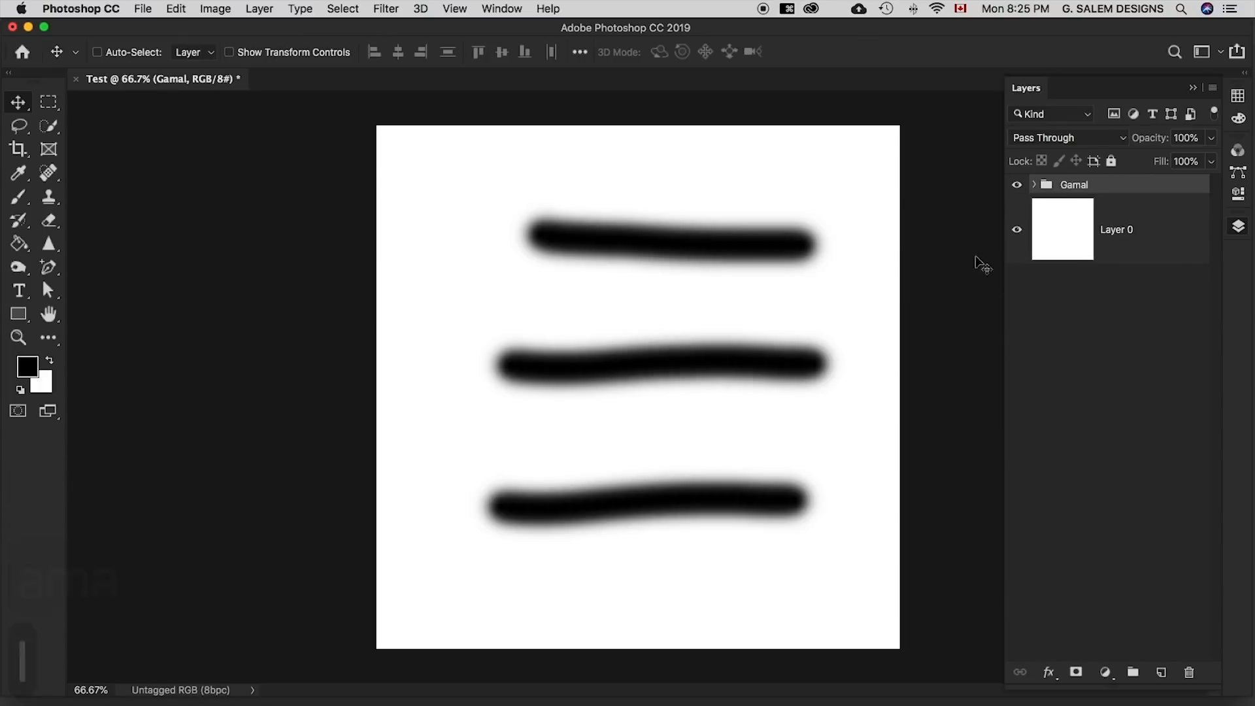
Expand and collapse the new layer group, and delete it together with its contents
click(1033, 186)
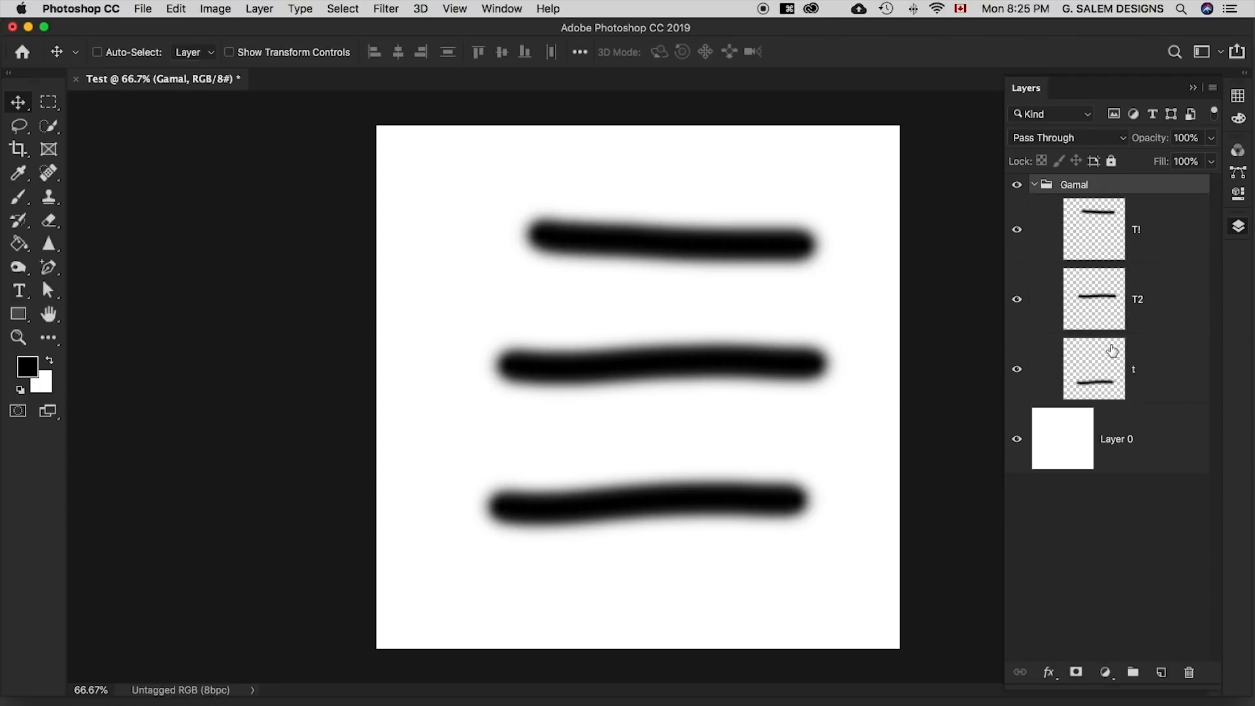
click(1033, 186)
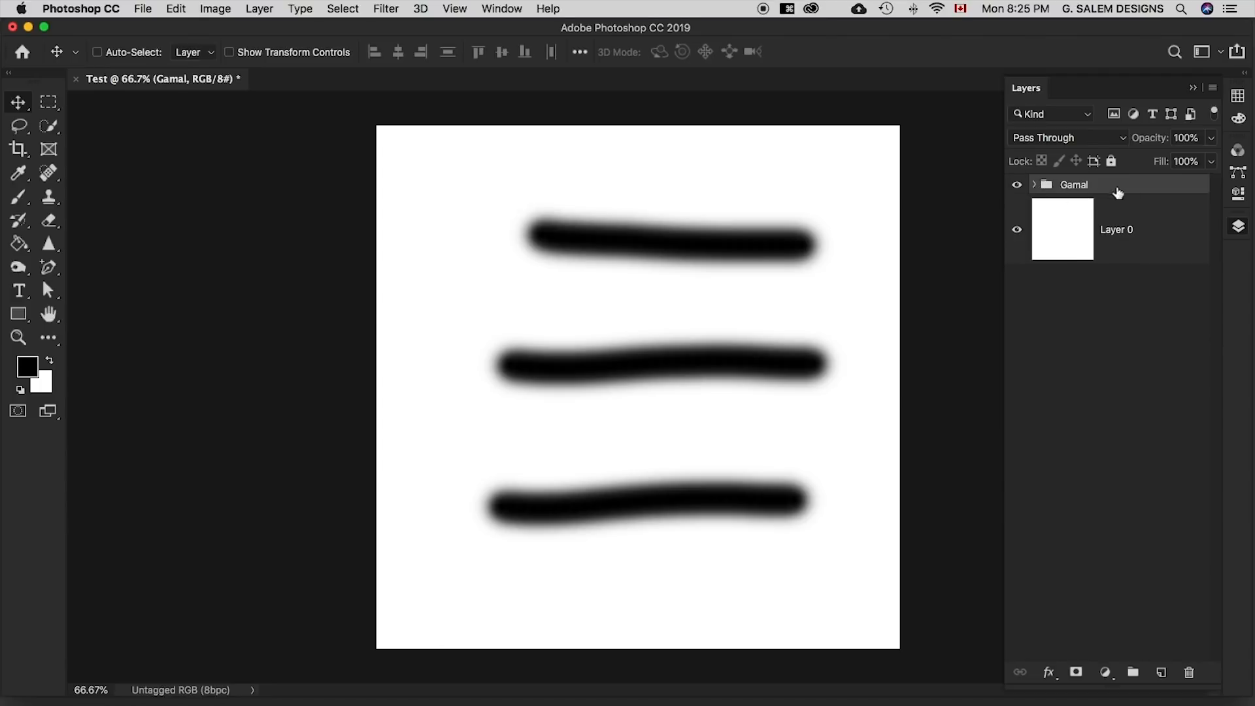
key(BackSpace)
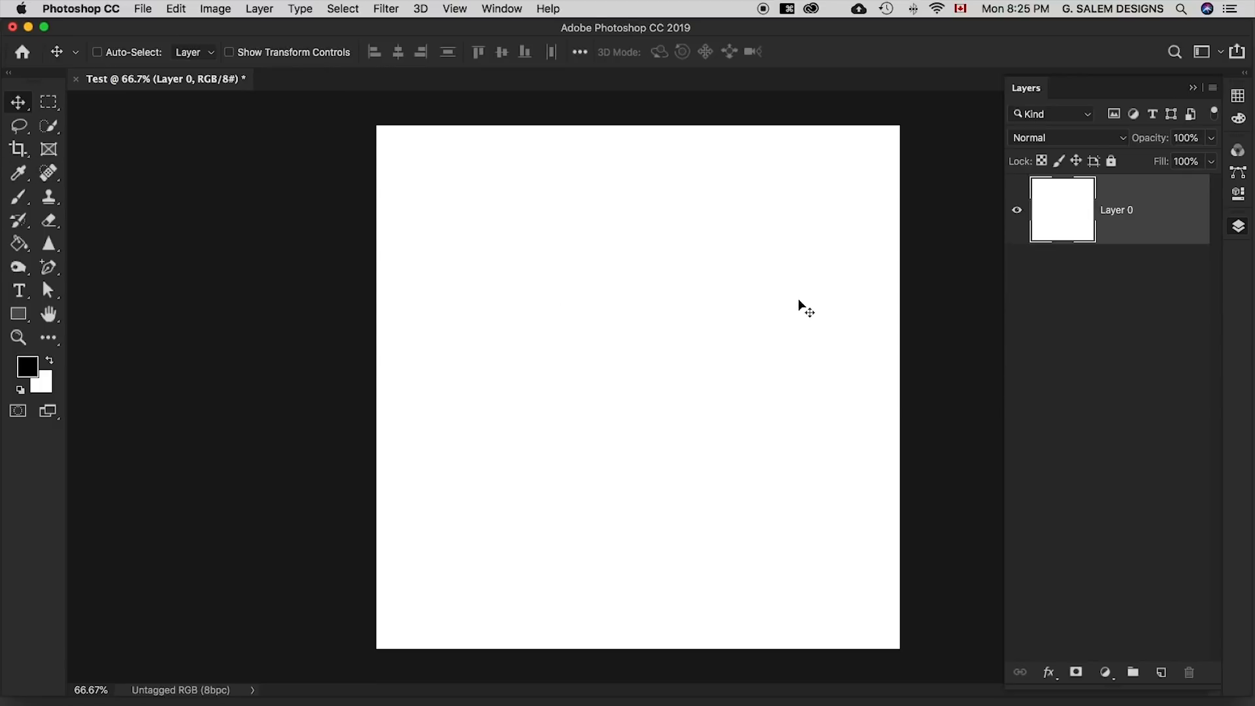
Pick a purple swatch as the foreground color and fill Layer 0 with it using the Paint Bucket tool
click(23, 253)
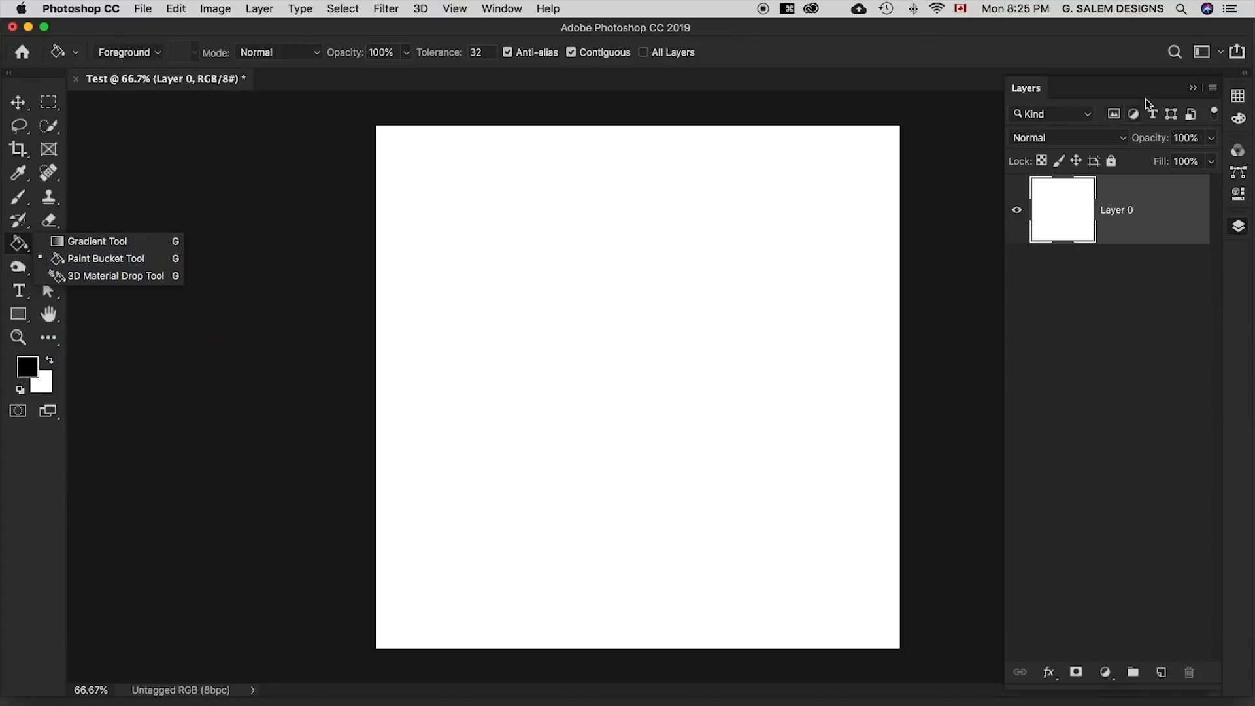
click(1237, 99)
click(1238, 97)
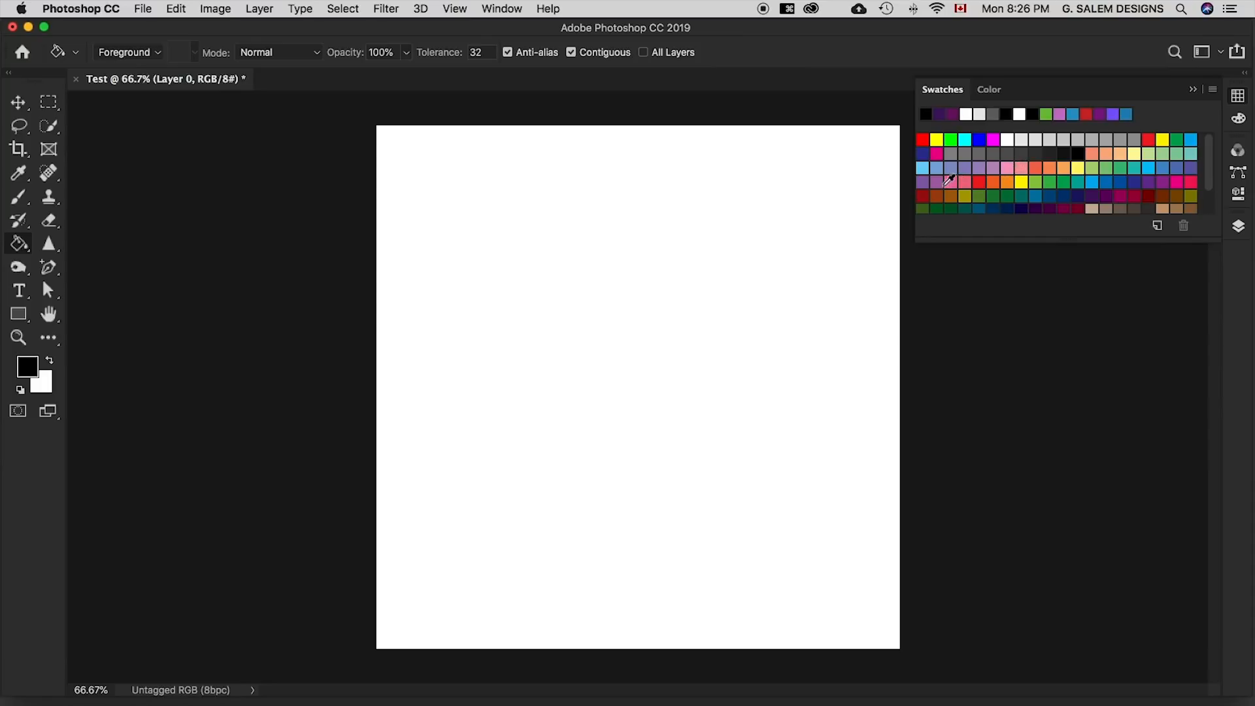
click(928, 181)
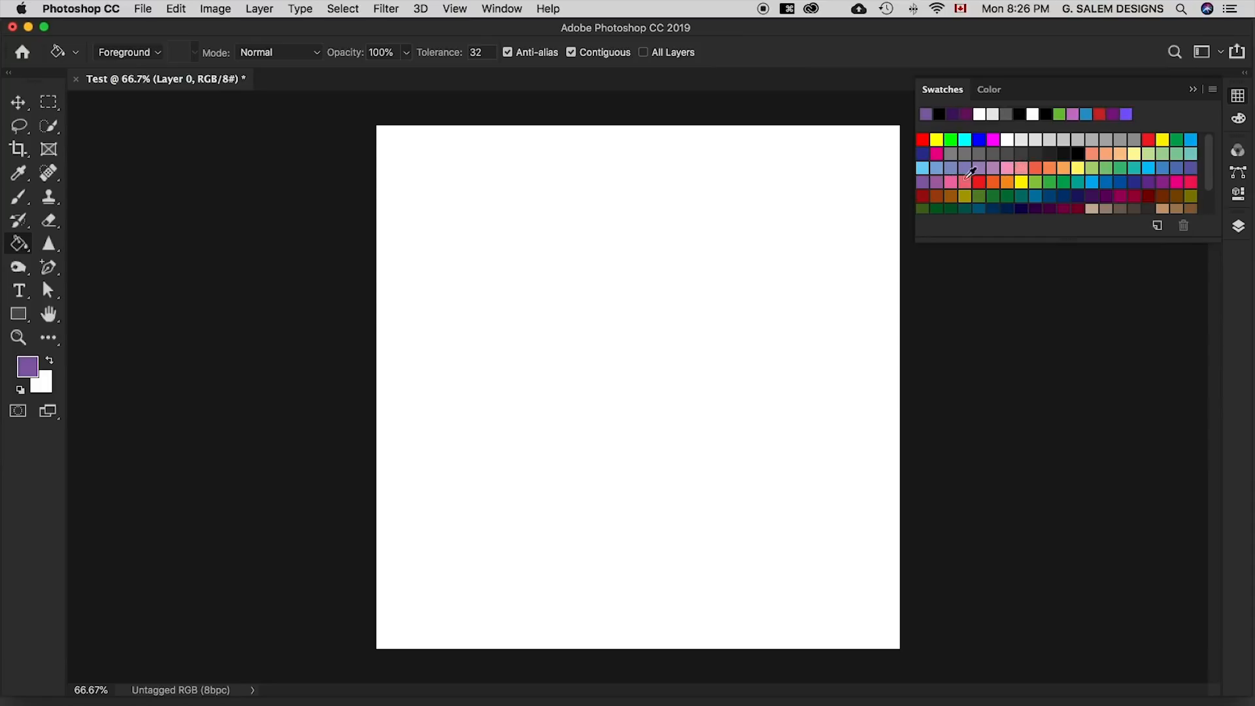
click(1193, 88)
click(607, 314)
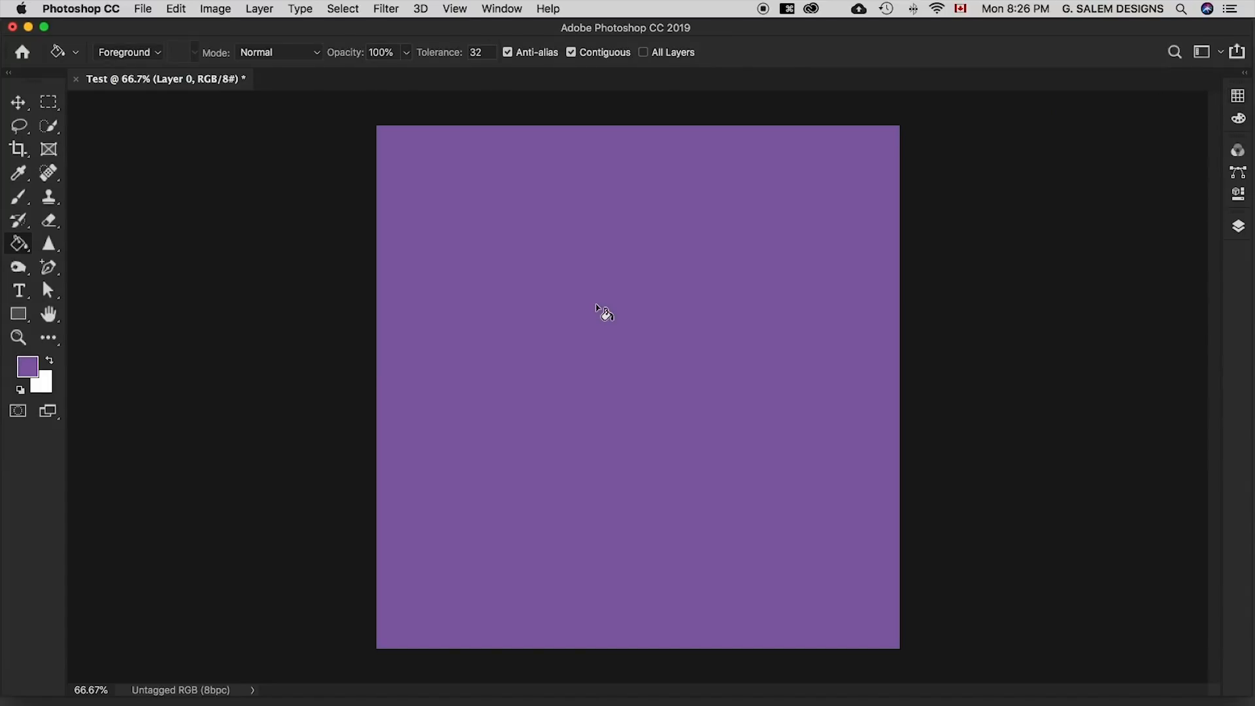
Set the foreground color to burnt orange a84b13 and fill Layer 0 with it using the Paint Bucket
click(1239, 227)
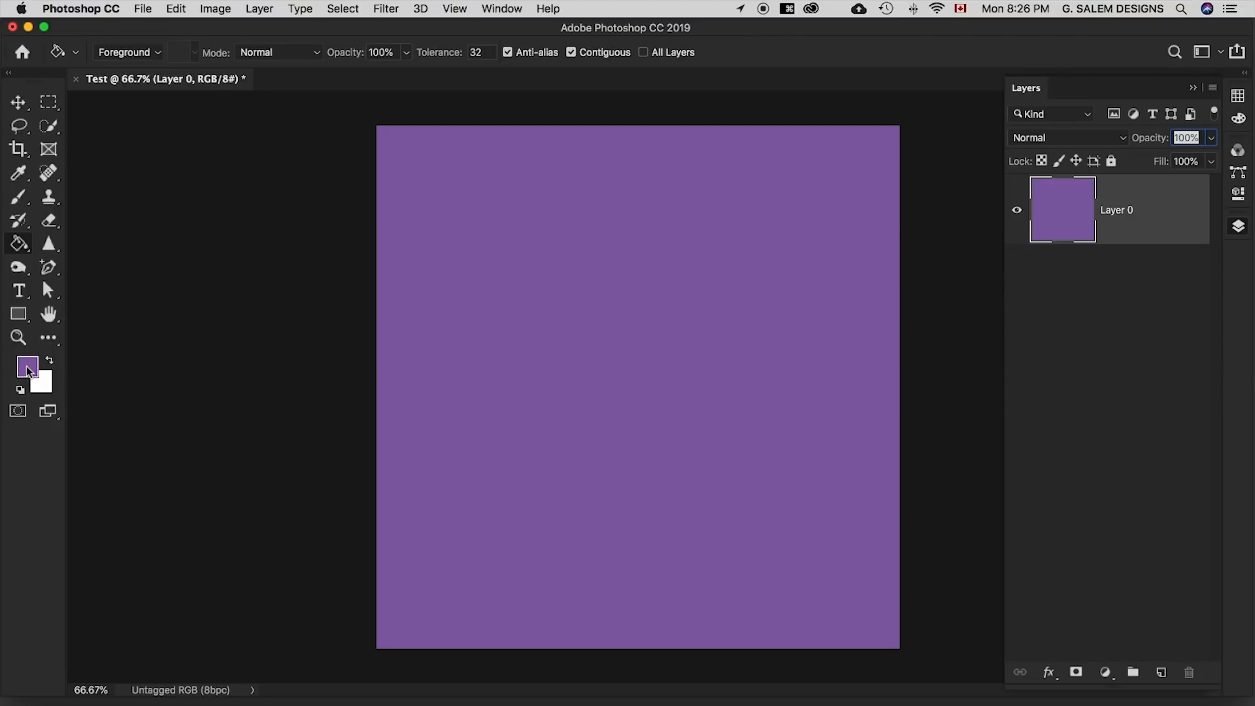
click(28, 372)
drag(213, 409, 193, 198)
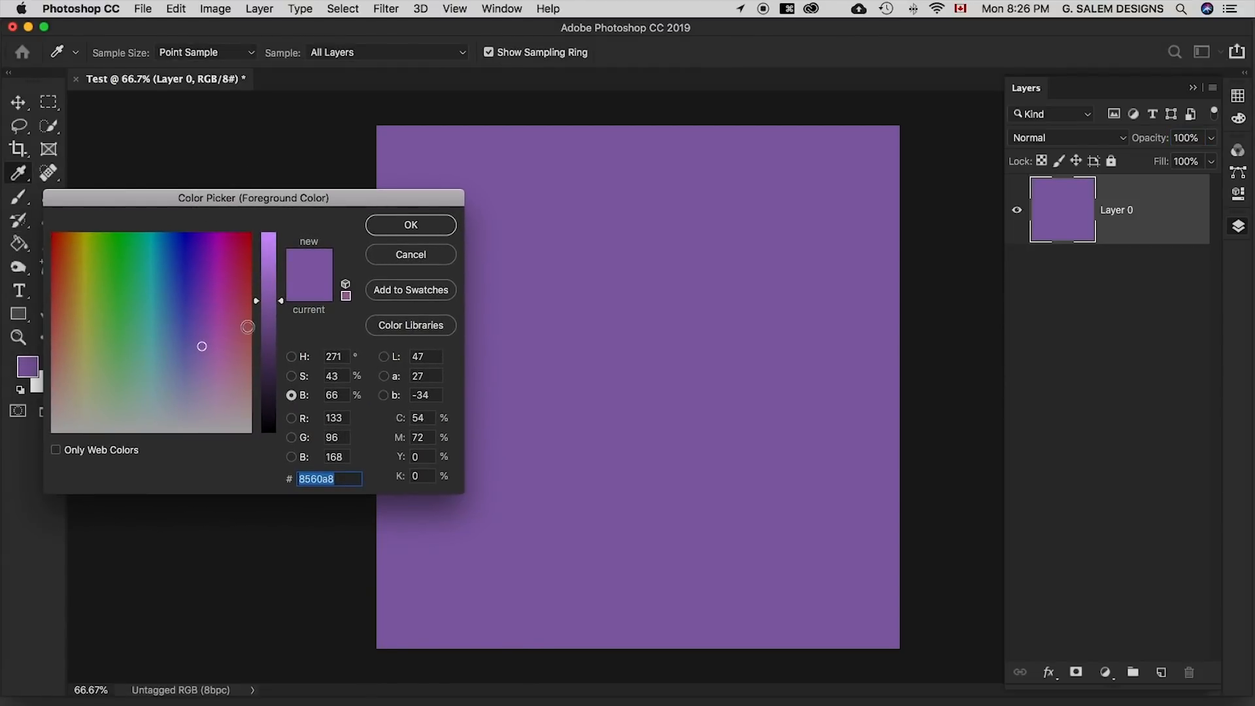
mouse_move(202, 347)
mouse_down()
mouse_move(202, 255)
mouse_move(67, 266)
mouse_move(64, 254)
mouse_up()
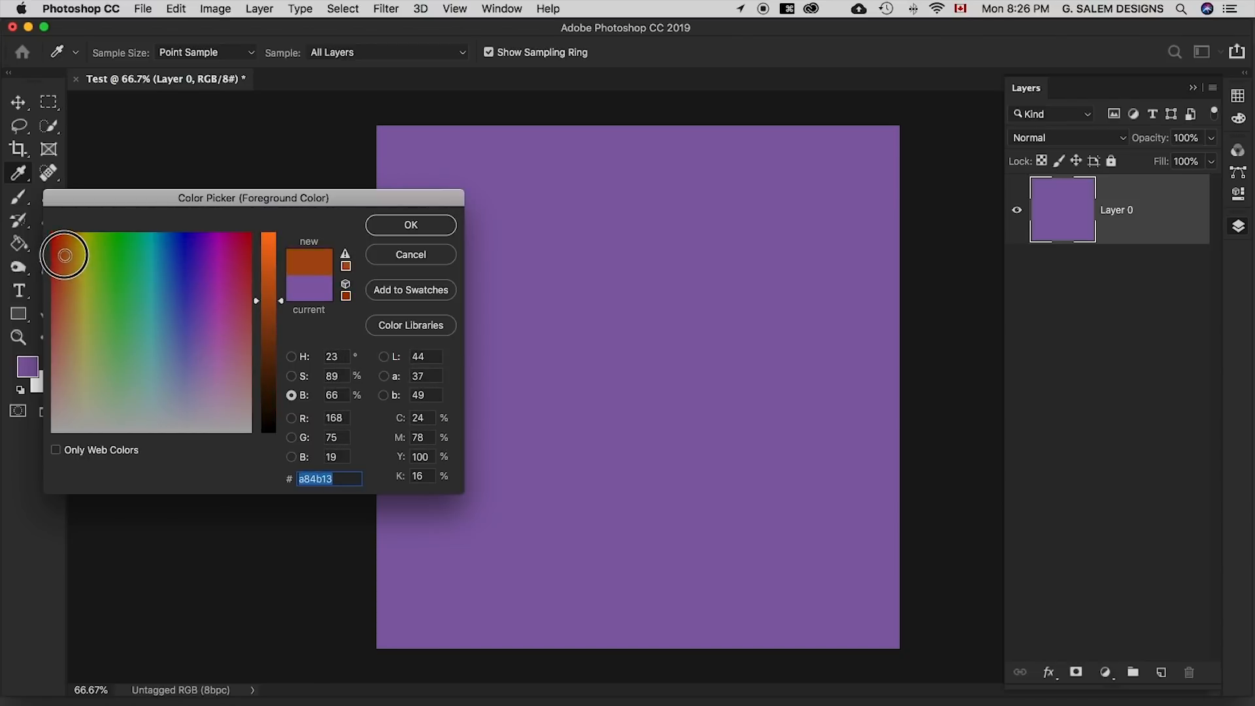
click(410, 225)
key(g)
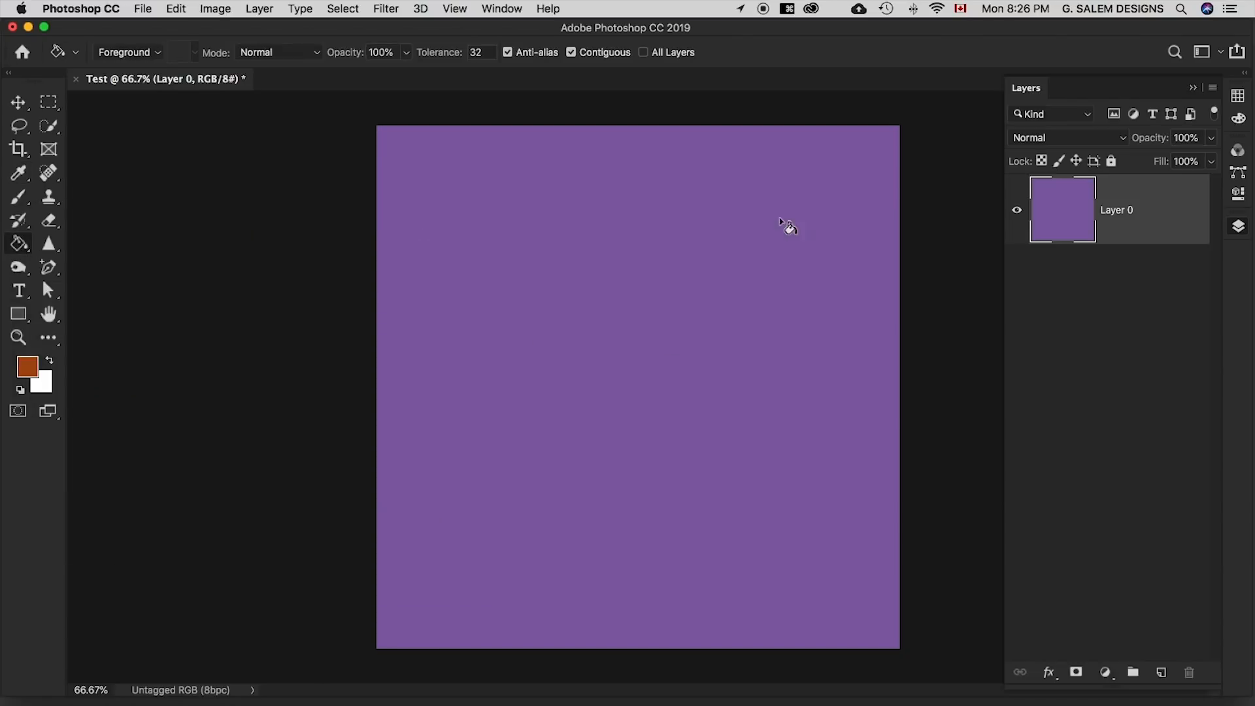
click(606, 294)
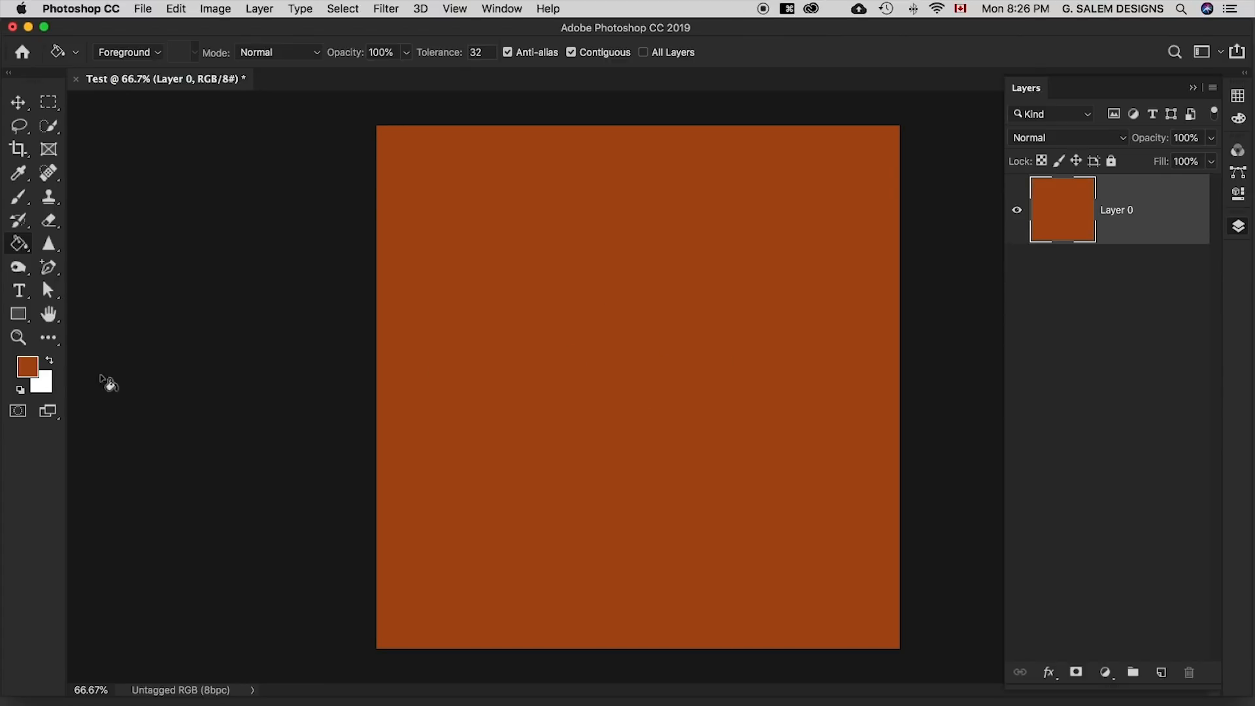
Set the foreground color to blue 306ea8 and fill Layer 0 with it using the Paint Bucket
click(29, 367)
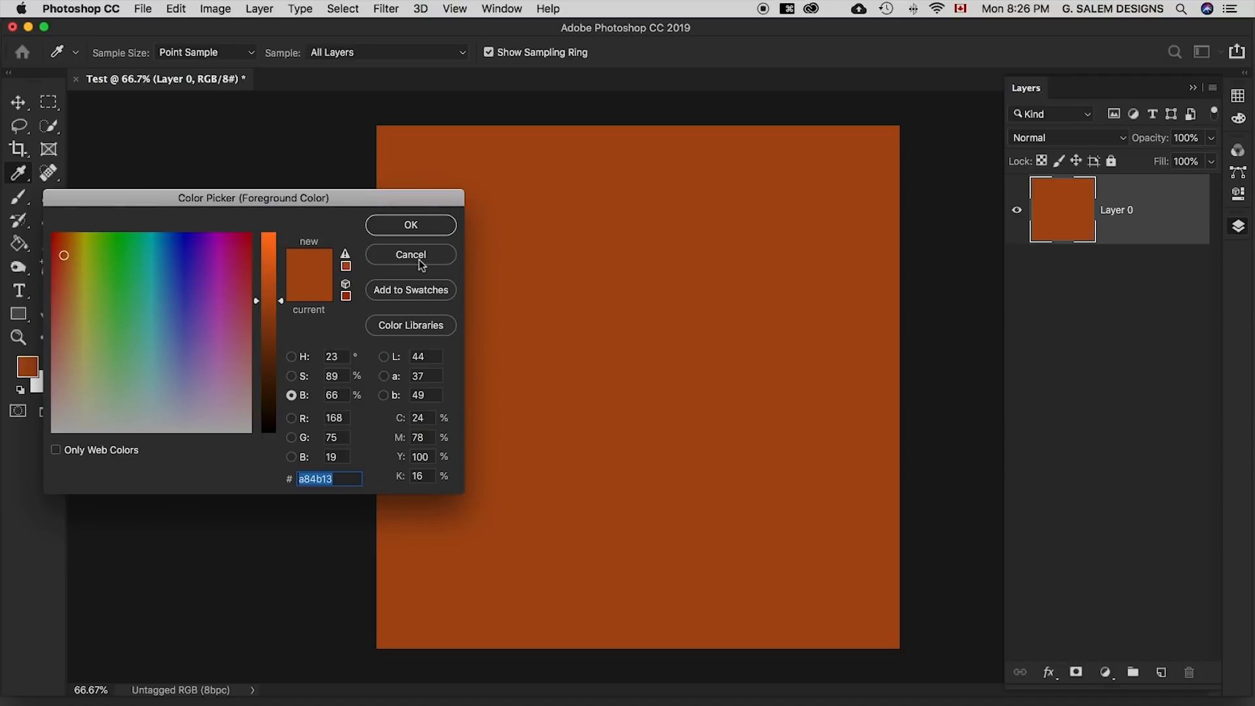
drag(165, 290, 176, 302)
click(170, 286)
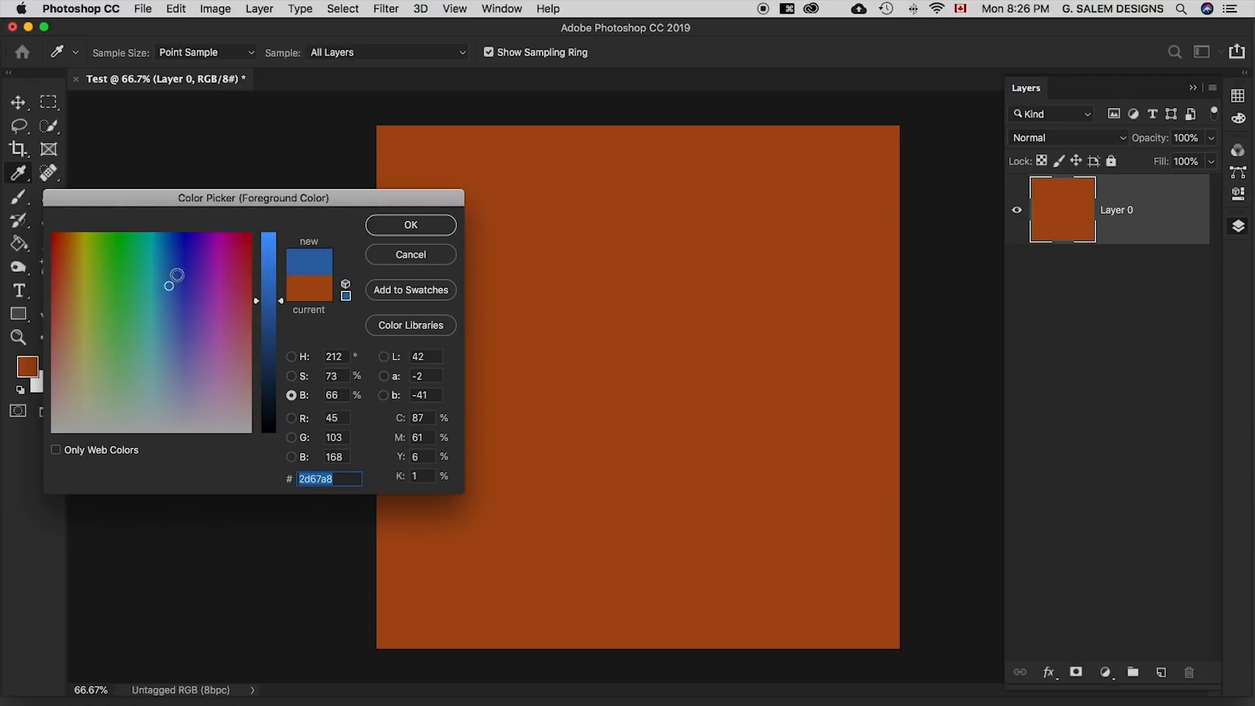
click(178, 275)
click(176, 290)
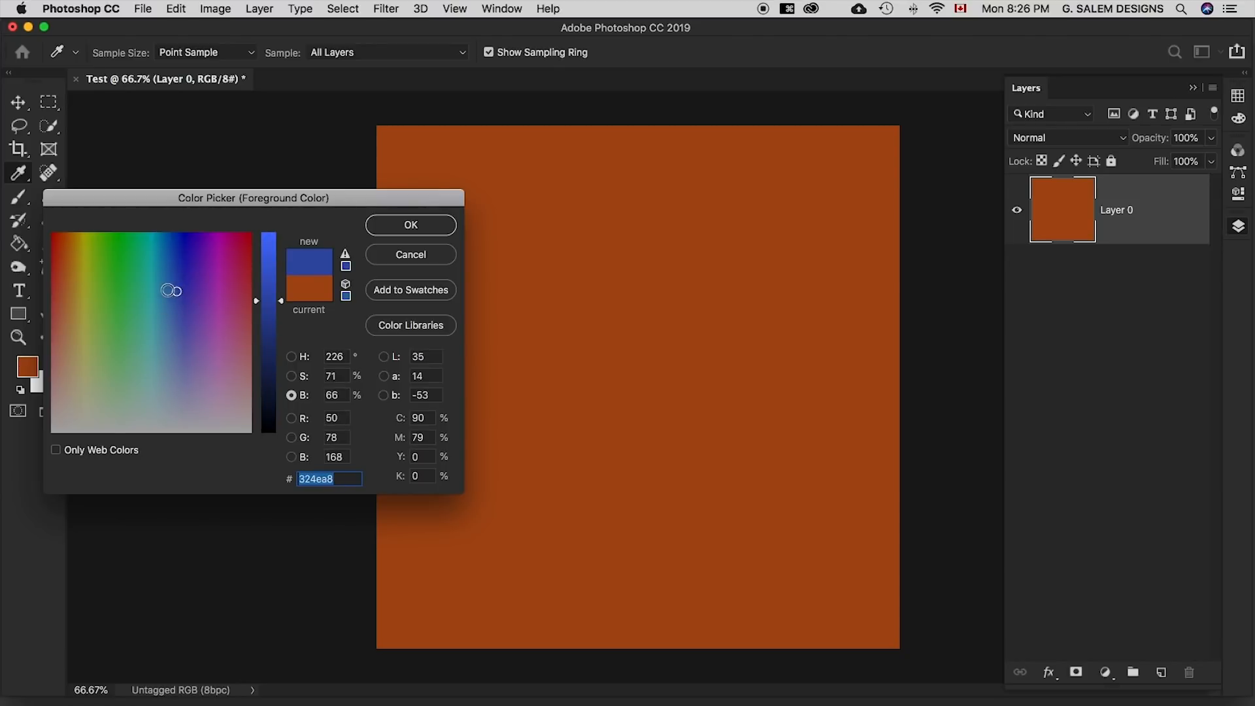
click(170, 289)
click(418, 228)
key(g)
click(584, 330)
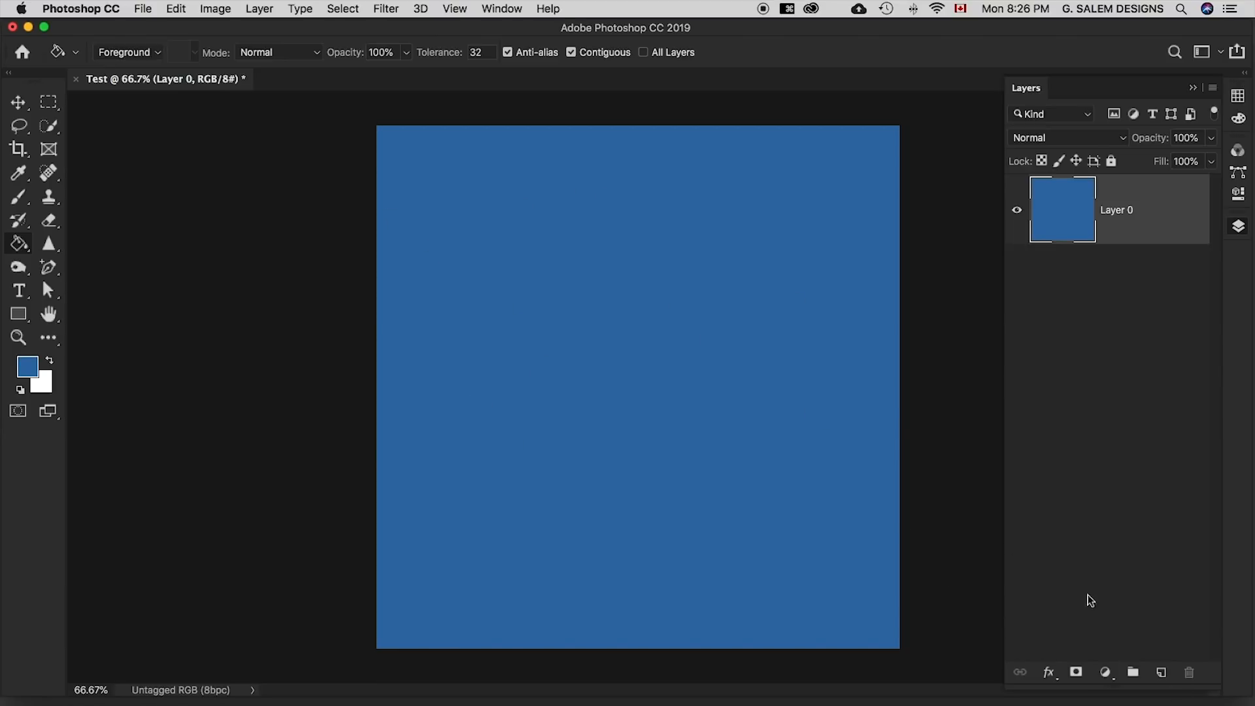
Add a new layer above Layer 0 and start horizontal text in the canvas's upper half
click(1162, 673)
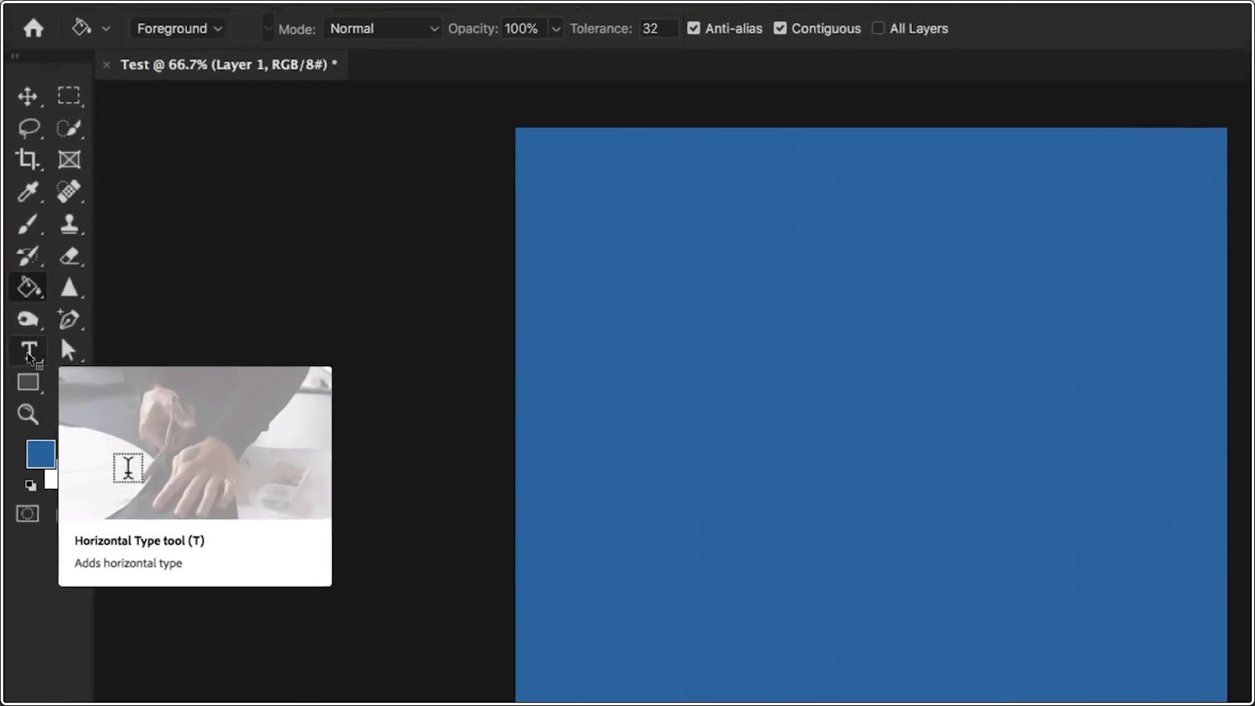
click(38, 356)
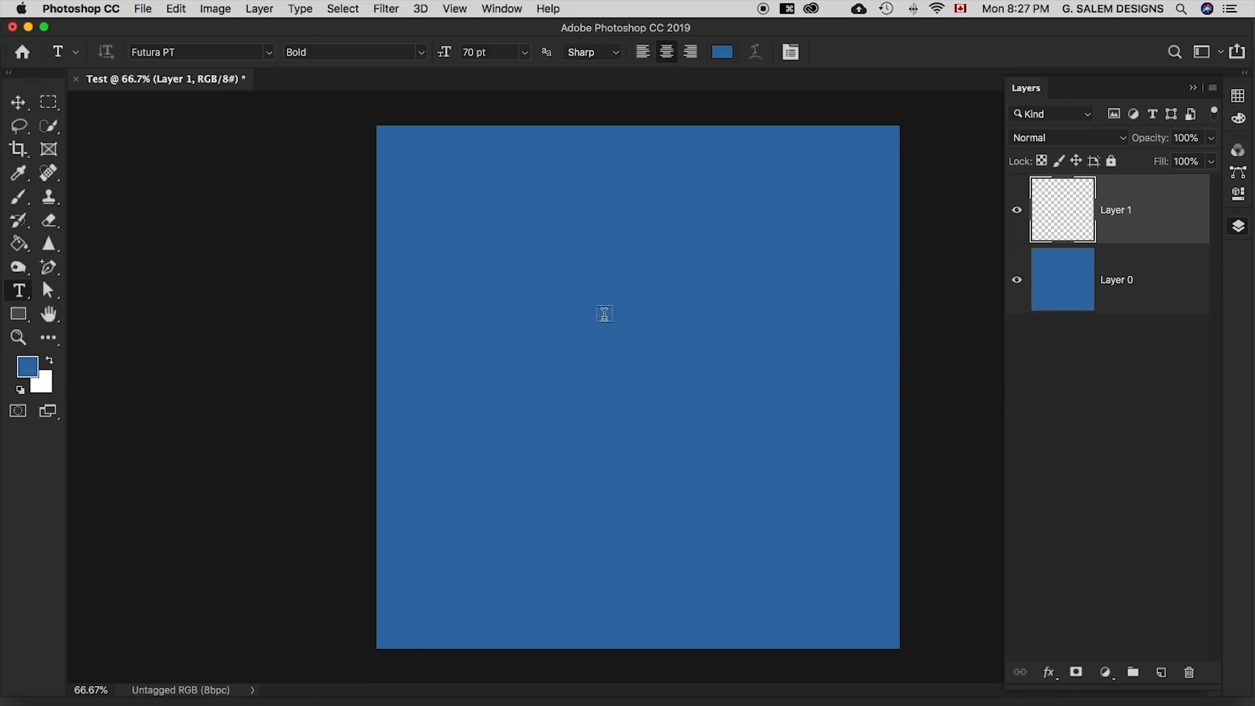
click(605, 314)
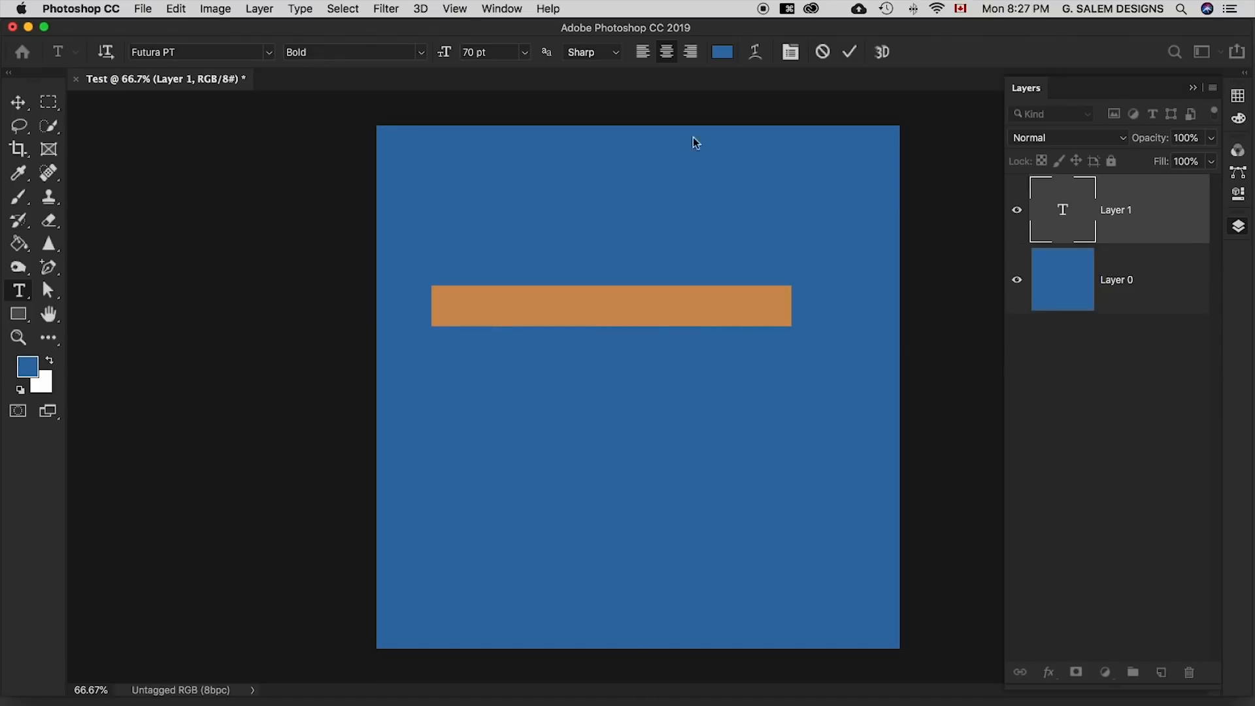
Set the color of the selected placeholder text to white
click(722, 52)
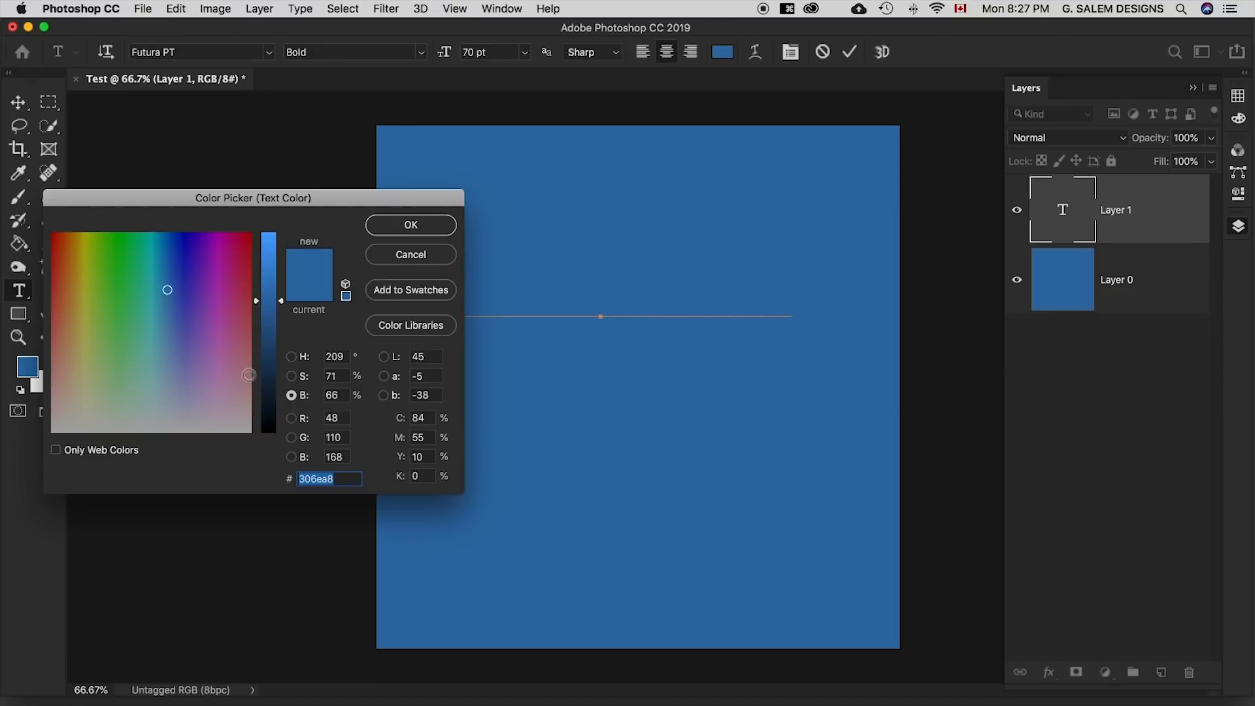
click(82, 490)
drag(82, 490, 3, 485)
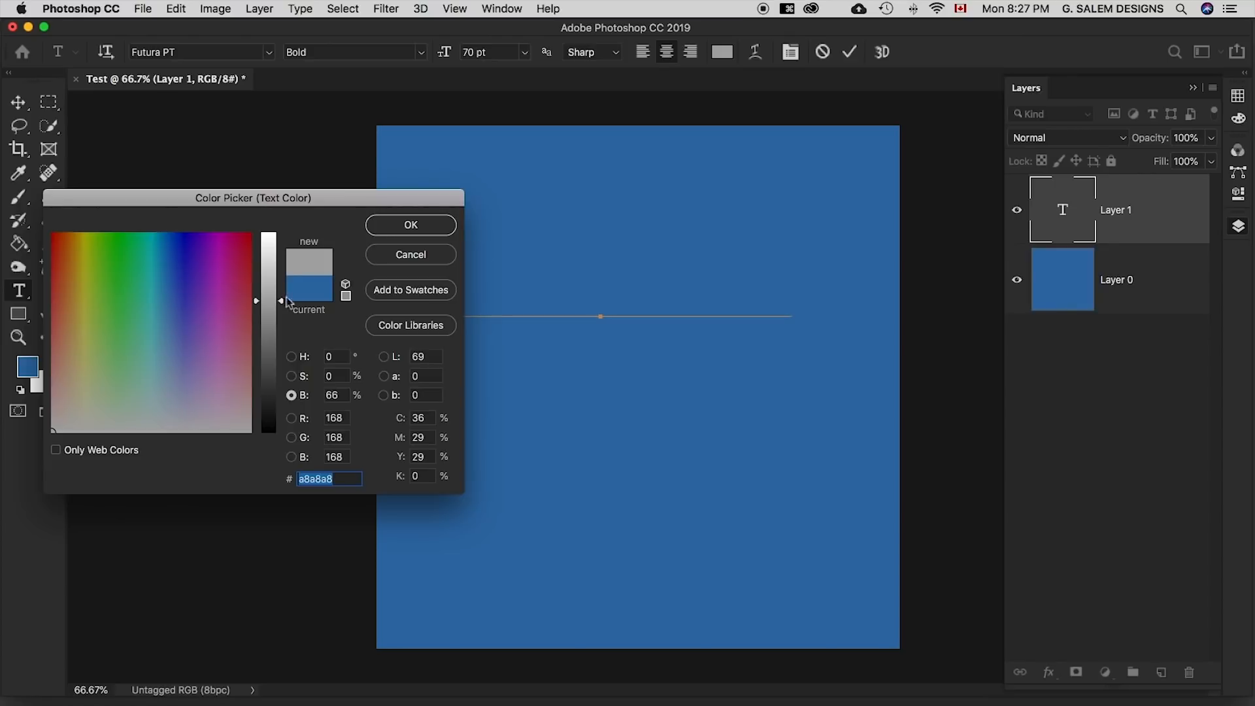
drag(278, 300, 276, 219)
click(398, 227)
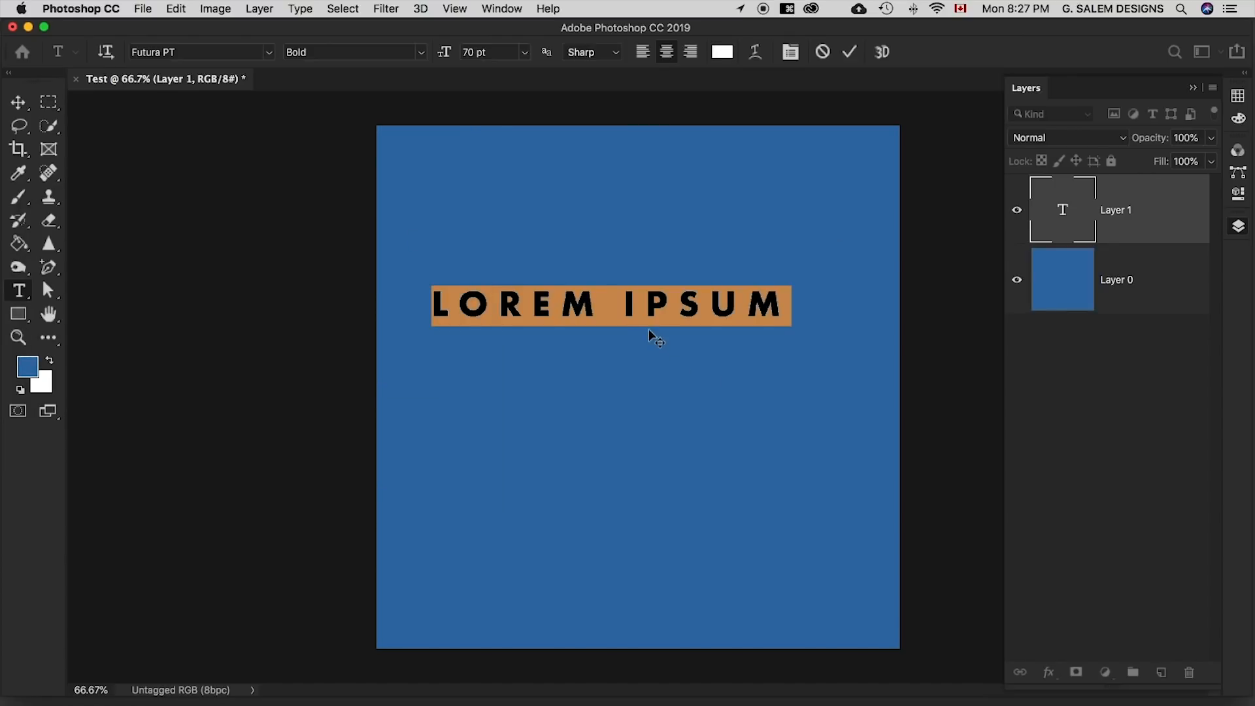
Replace the placeholder text with HELLO
click(707, 304)
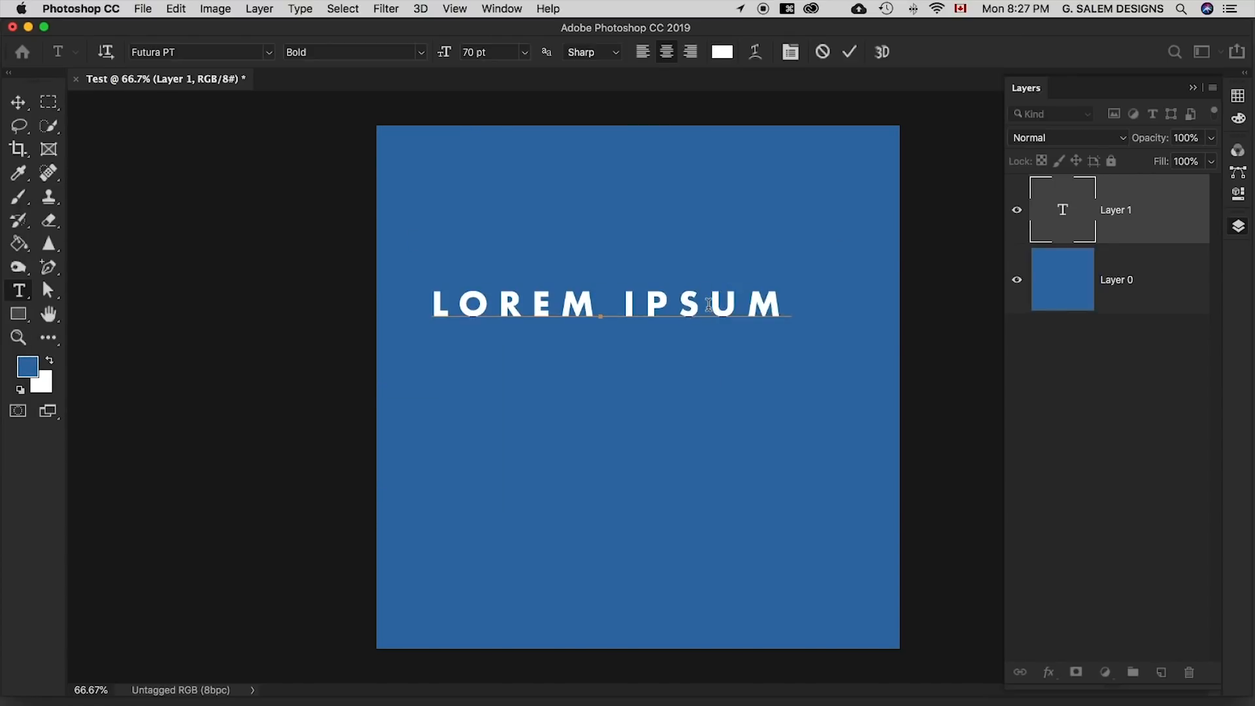
key(ctrl+a)
text(H)
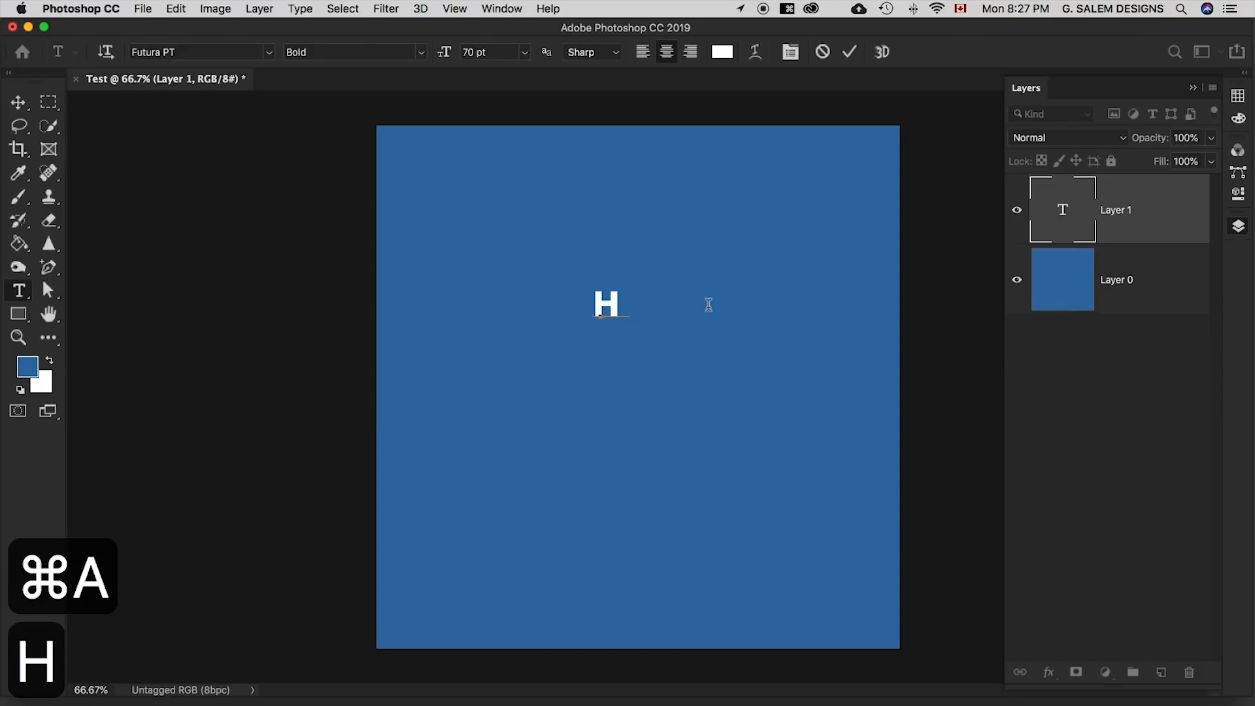
text(ELOO)
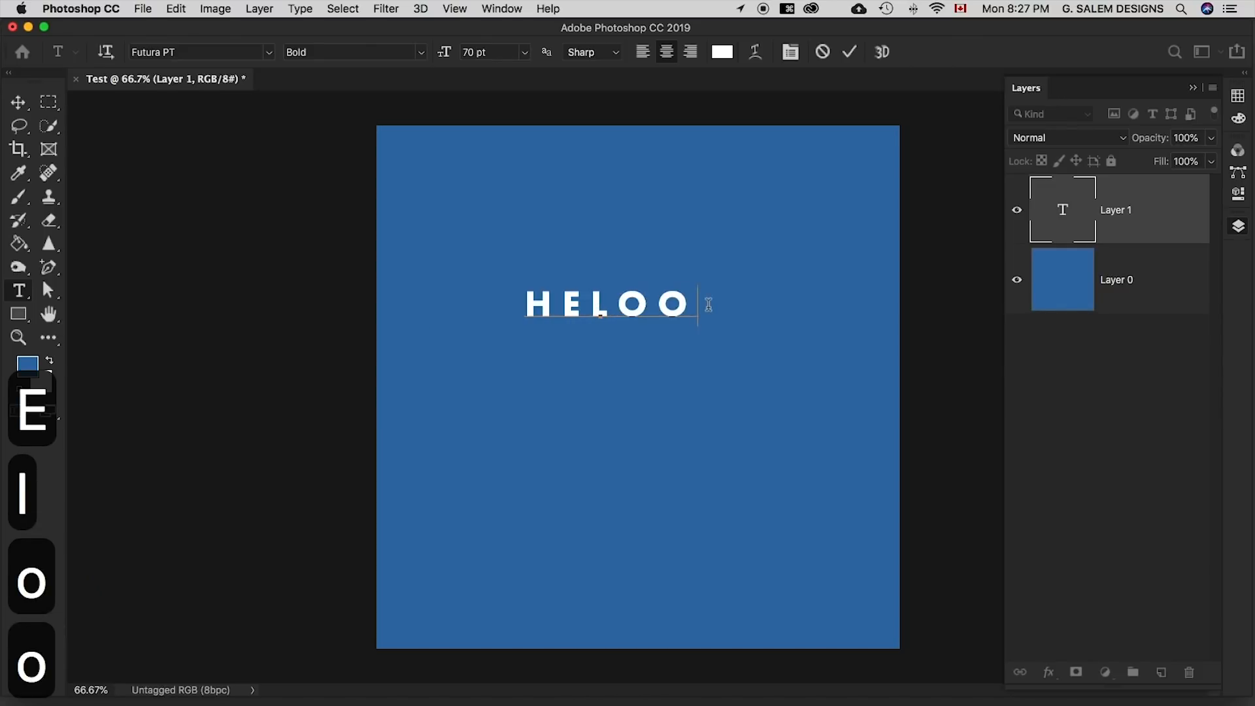
key(BackSpace)
key(BackSpace)
text(LO)
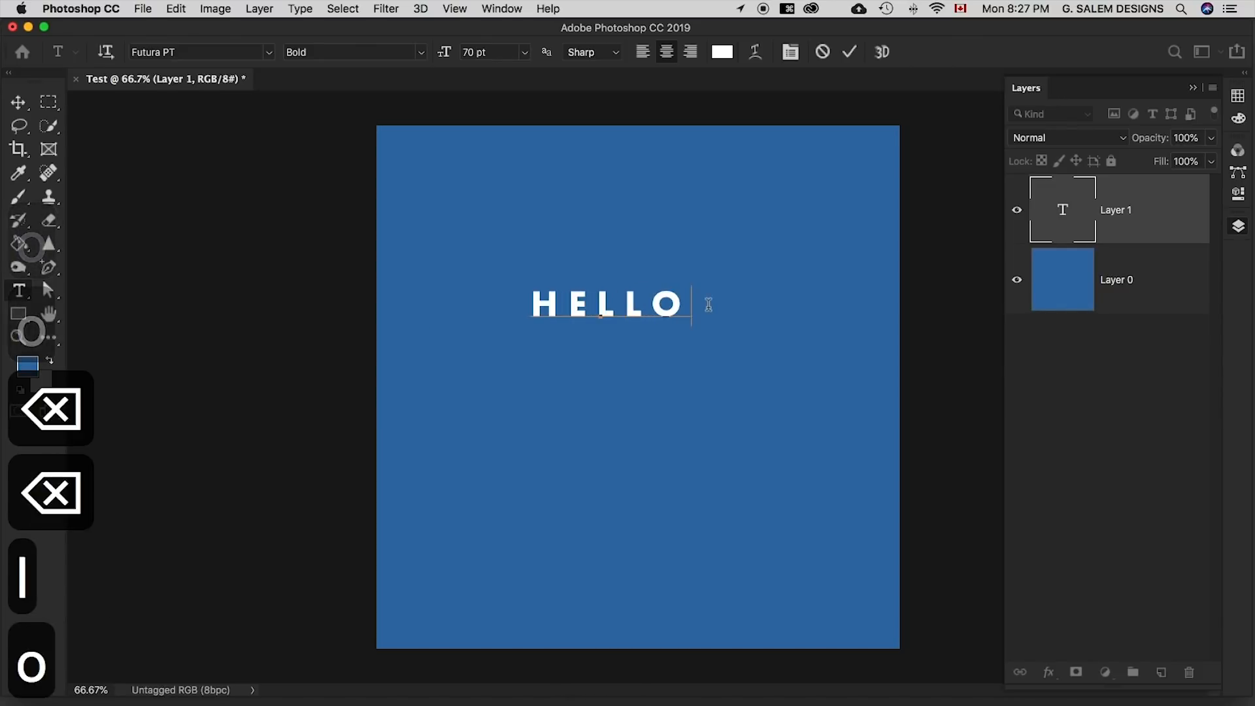
key(Return)
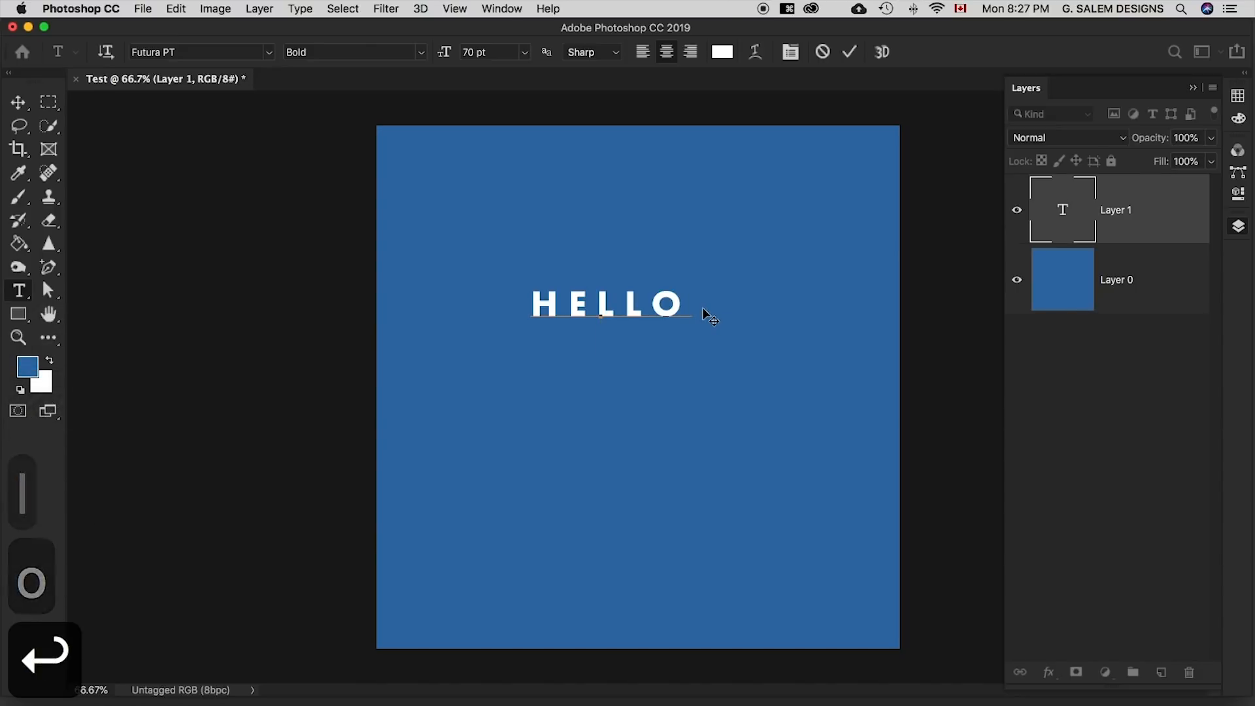
Remove the trailing line break after HELLO, commit the text and shift it slightly right on the canvas
key(BackSpace)
click(600, 433)
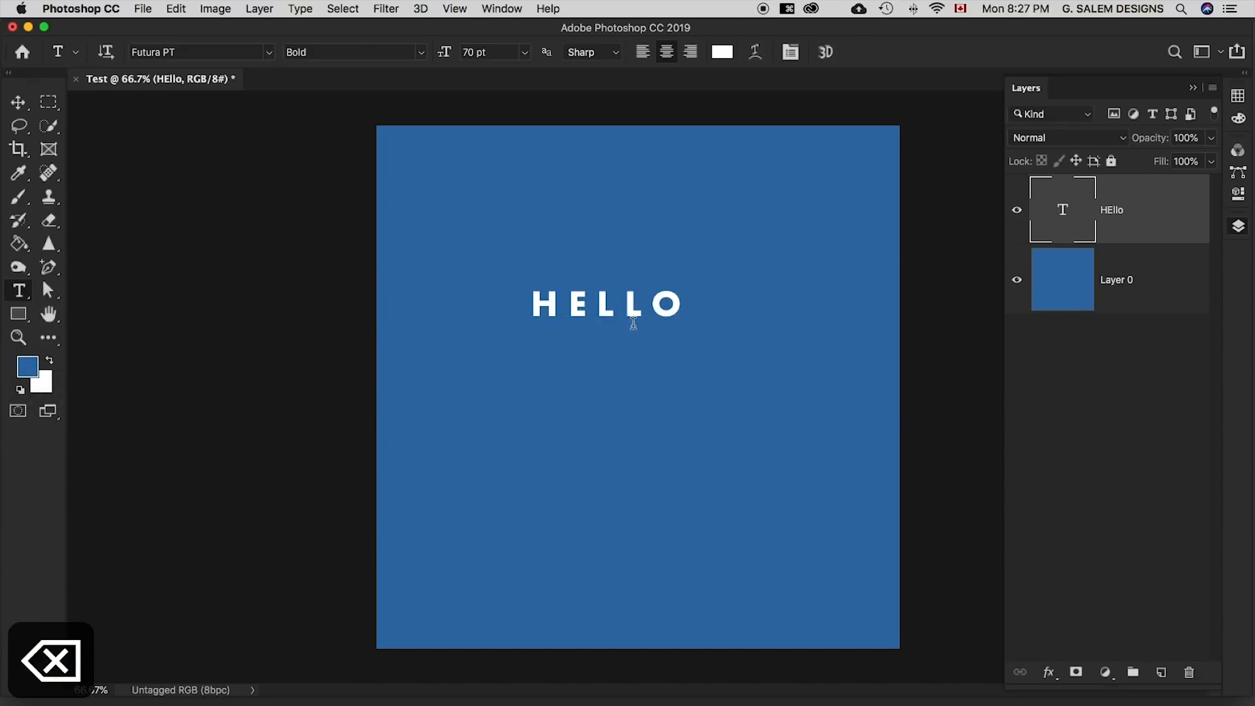
key(v)
mouse_move(631, 325)
mouse_down()
mouse_move(662, 325)
mouse_move(643, 324)
mouse_up()
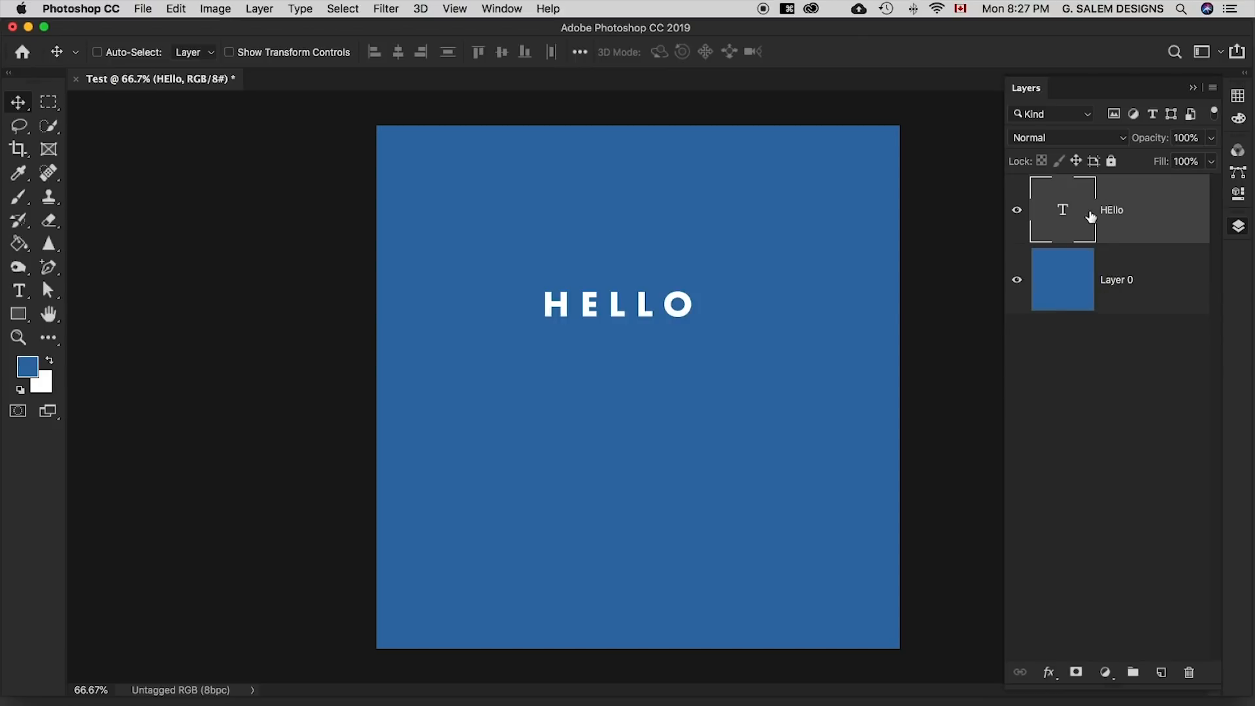
Toggle the HEllo text layer's visibility off and on to check what it contributes to the canvas
click(1018, 211)
click(1019, 212)
click(1019, 212)
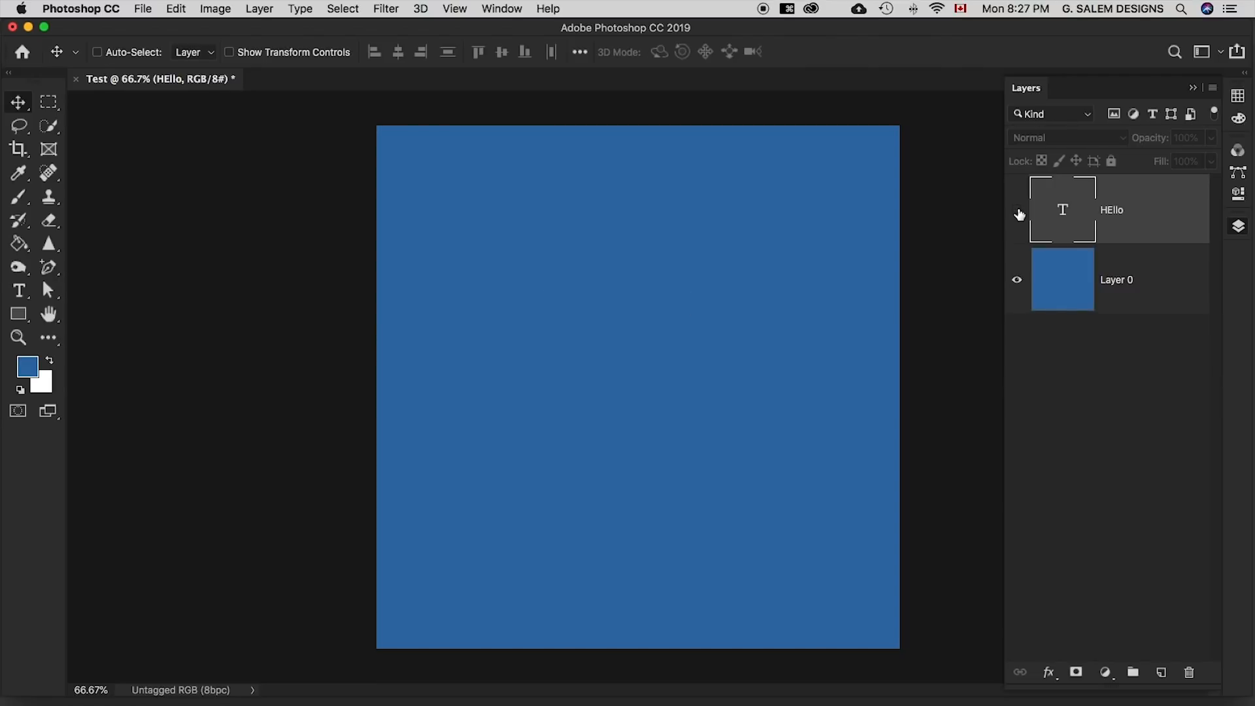
click(1019, 212)
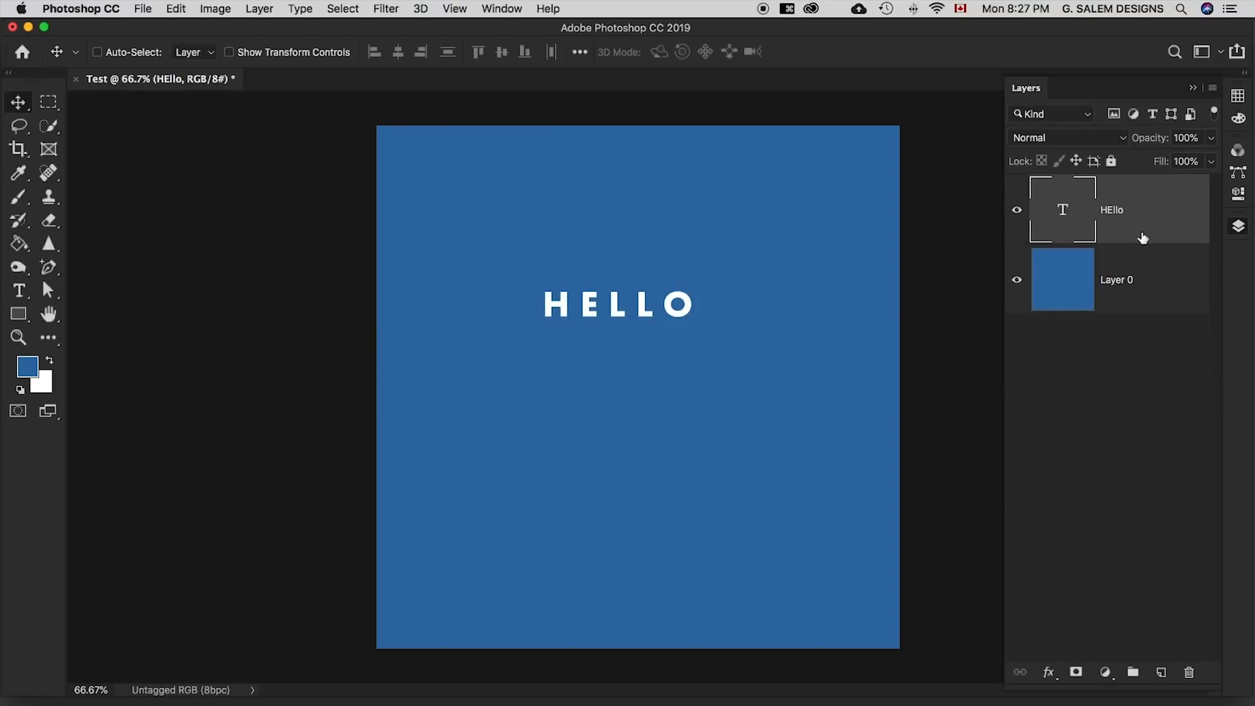
Free-transform the HELLO text to about 171% and center it horizontally in the canvas's upper part at X 500 px, Y about 275 px
key(ctrl+t)
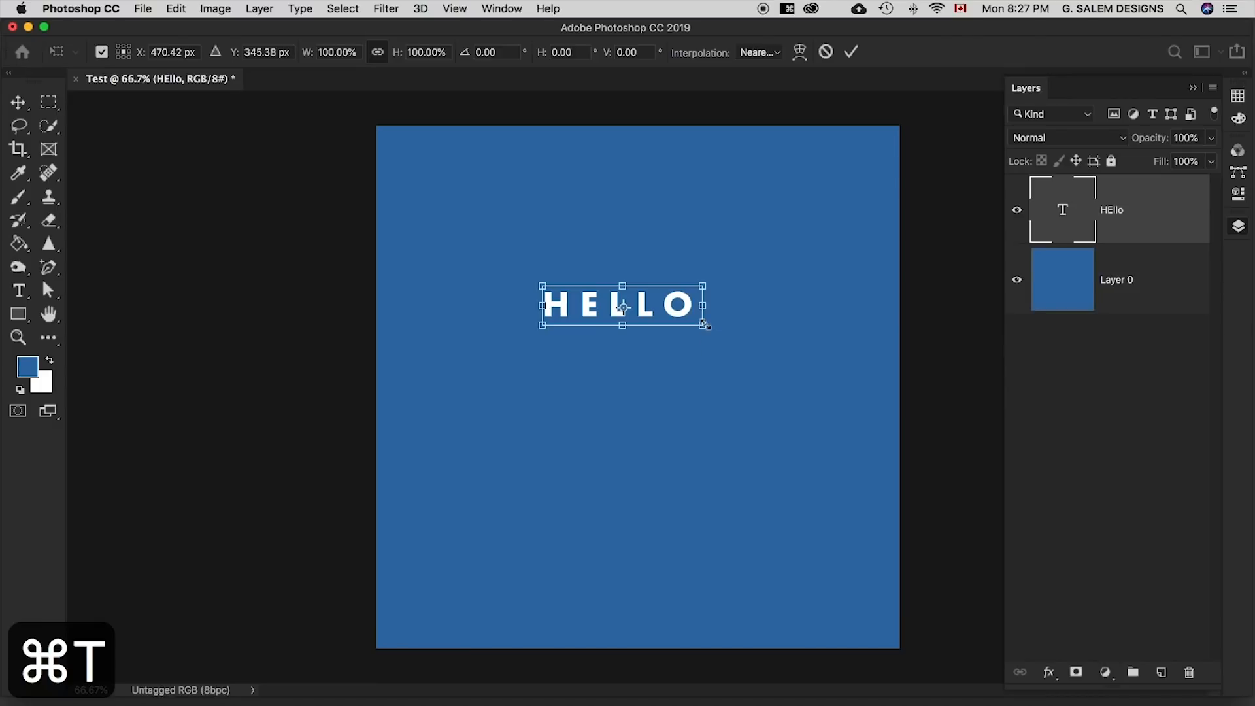
drag(701, 326, 800, 394)
drag(771, 324, 735, 272)
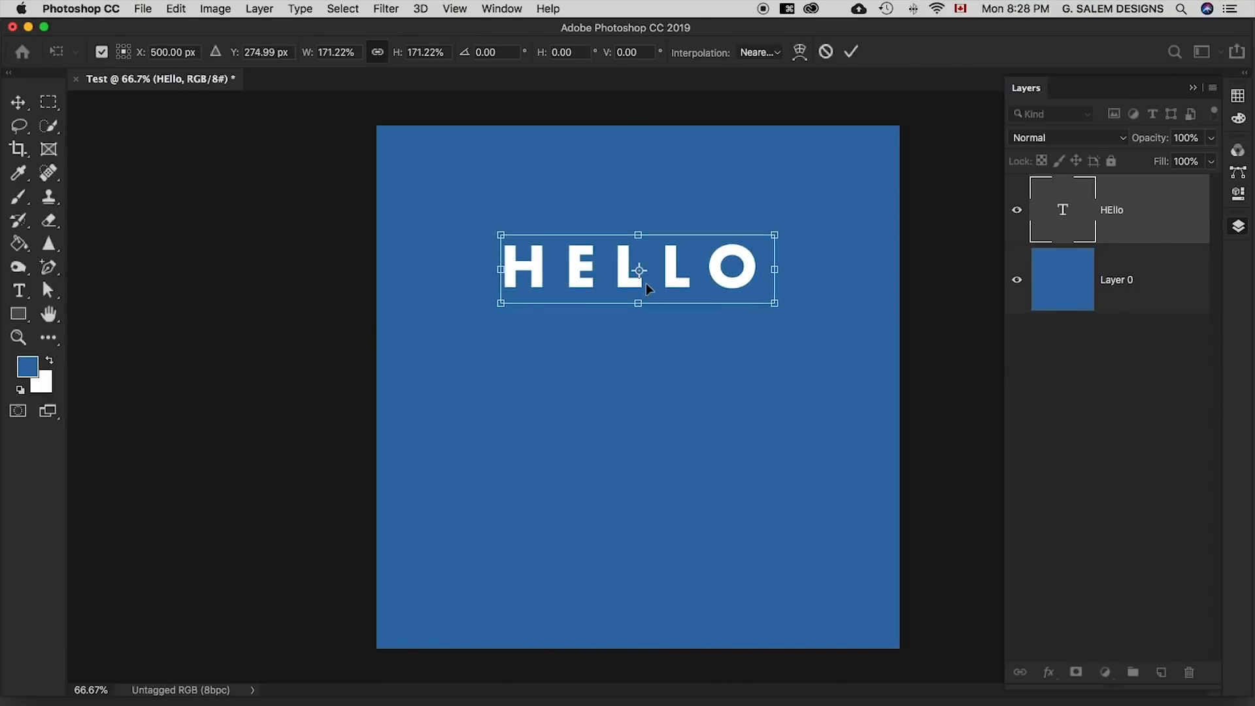
scroll(662, 279, up, 5)
scroll(662, 273, down, 4)
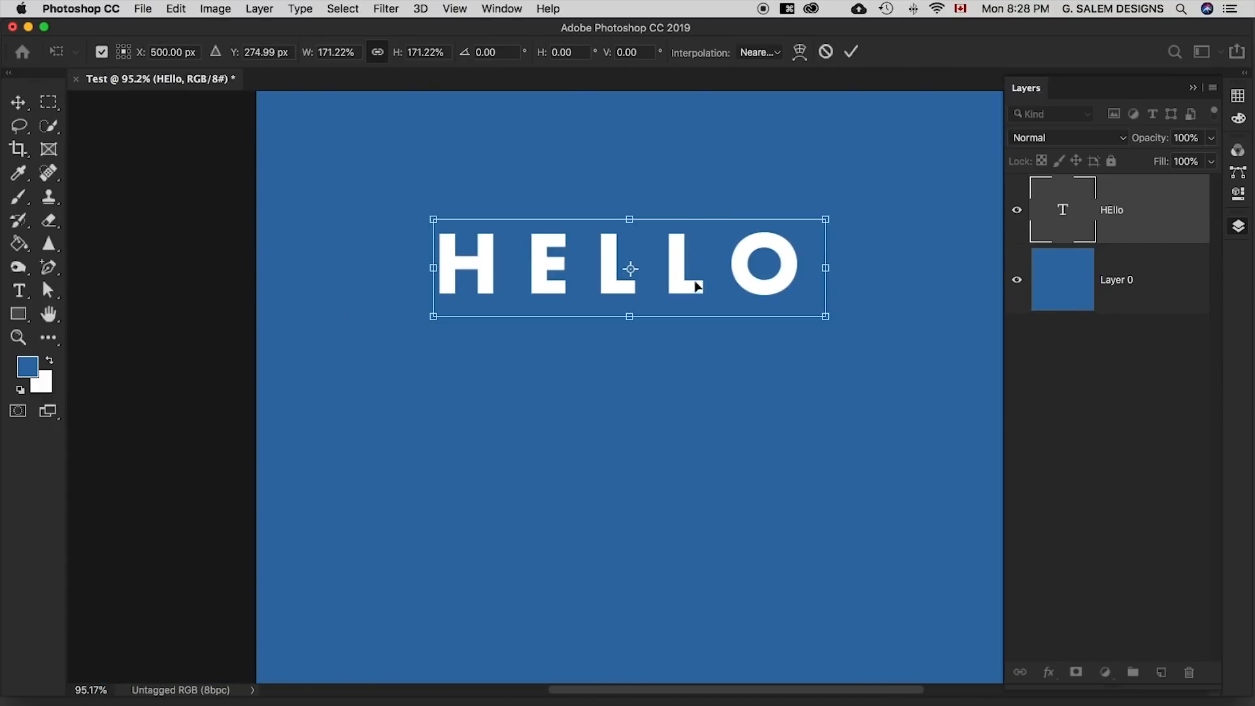
drag(741, 282, 734, 281)
Turn off snapping and move the HELLO text freely to about X 510 px, Y 276 px
click(455, 8)
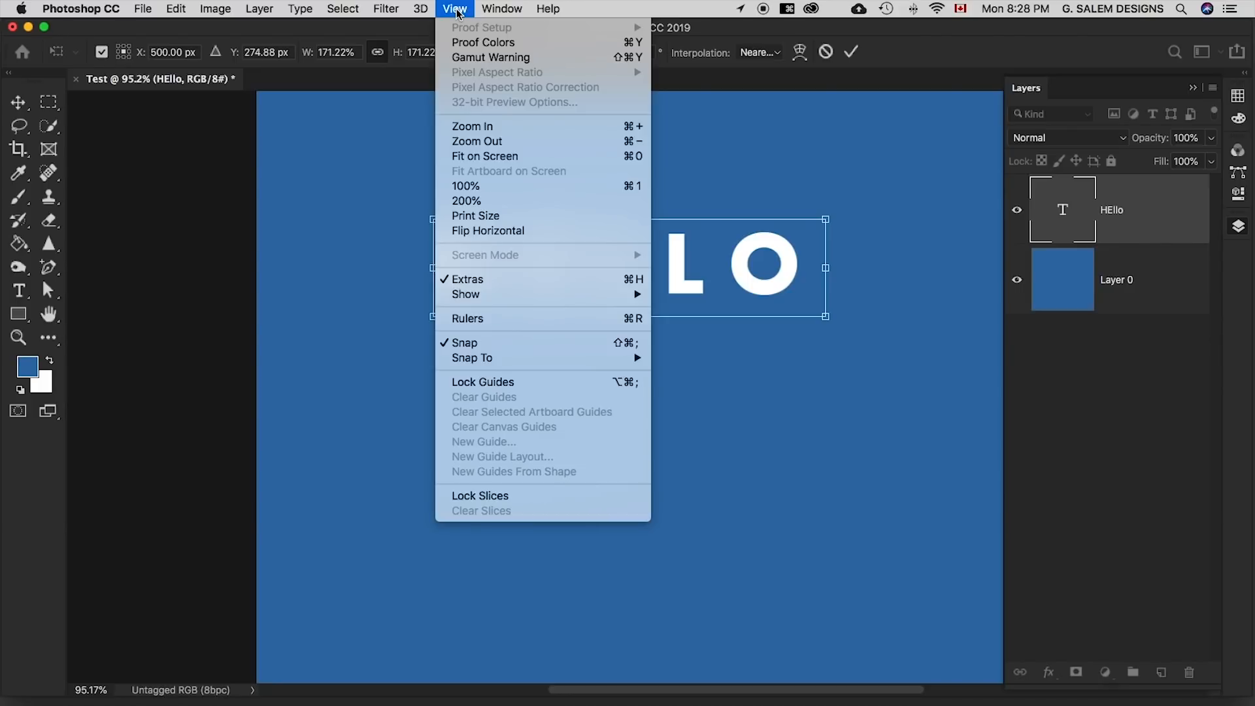
click(450, 344)
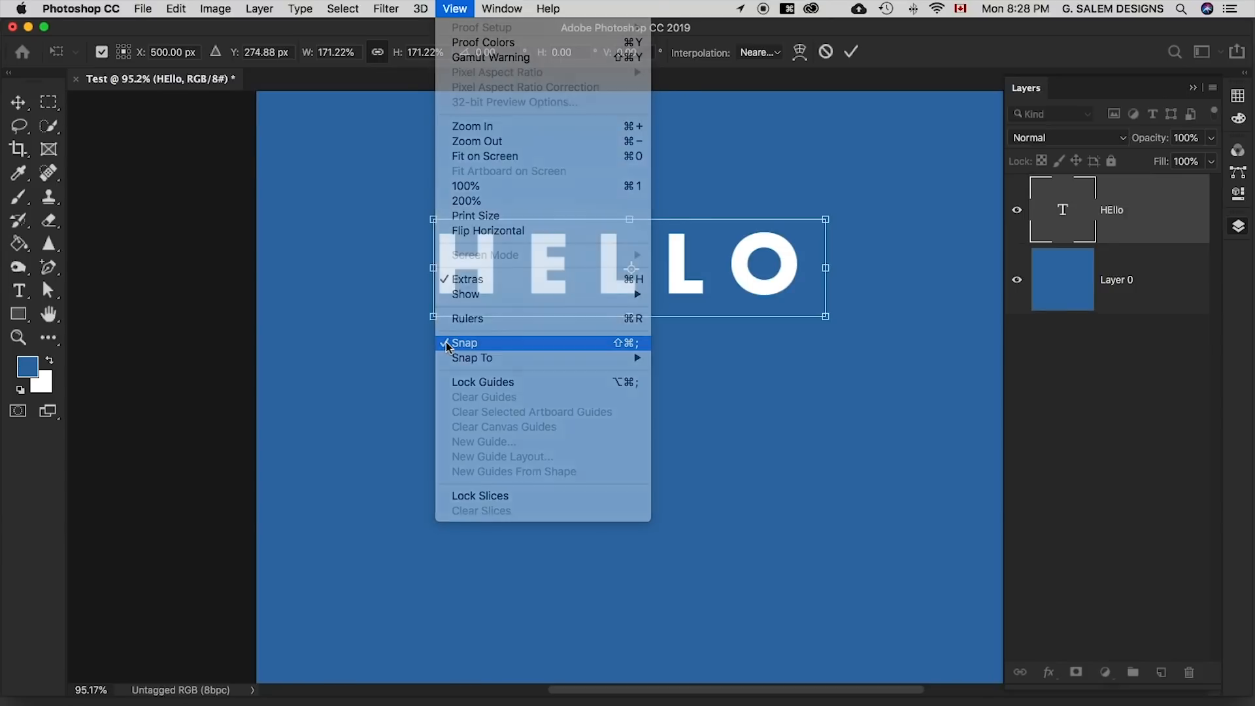
drag(720, 269, 745, 269)
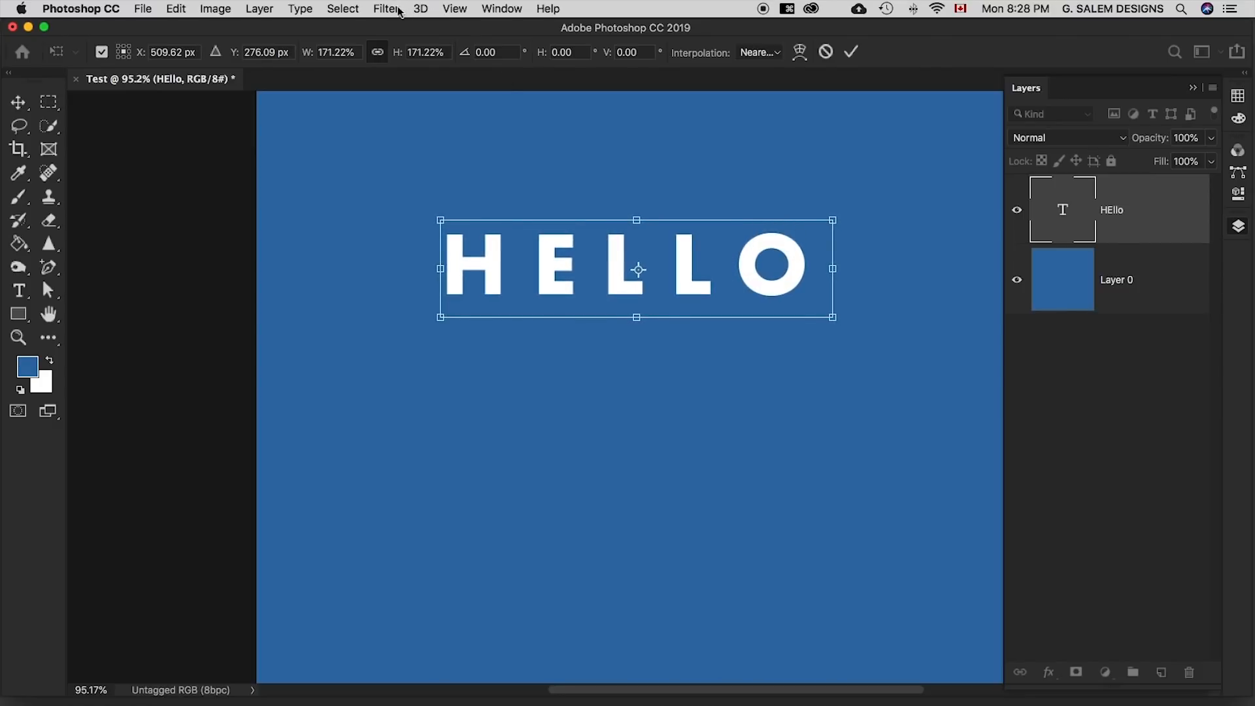
Turn snapping back on, align the HELLO text to X 500 px, Y about 274 px, and apply the transform
click(456, 9)
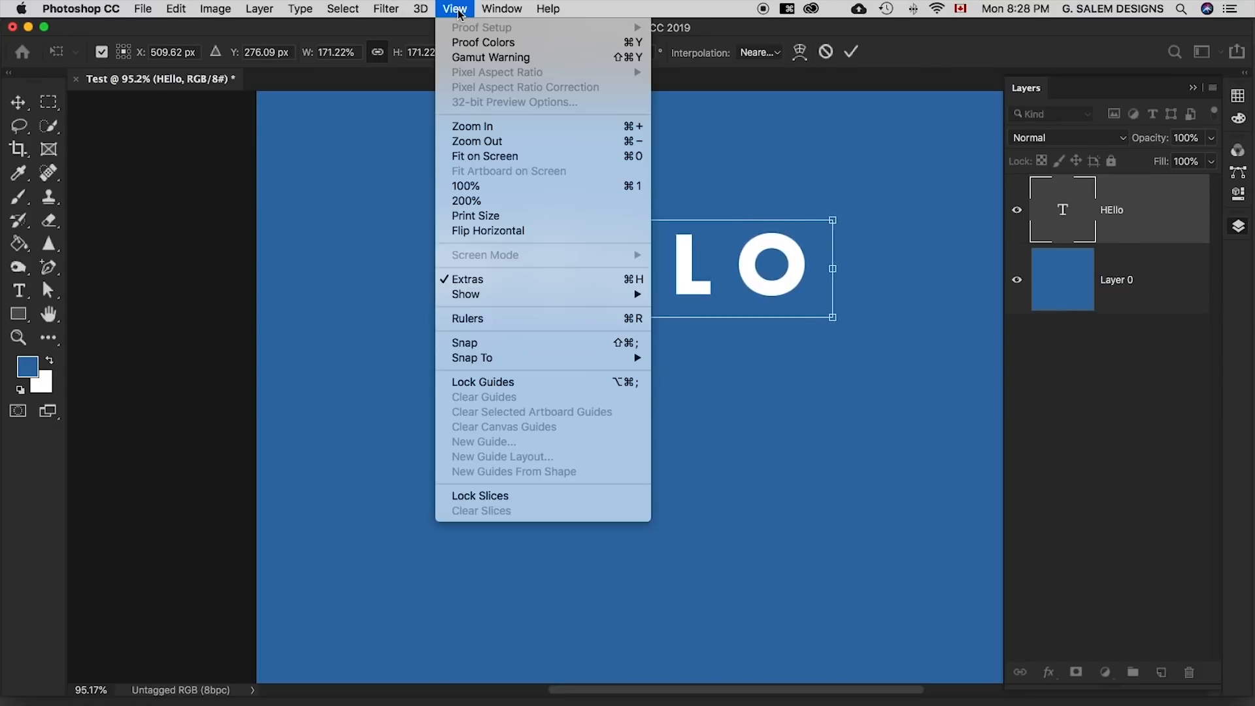
click(452, 344)
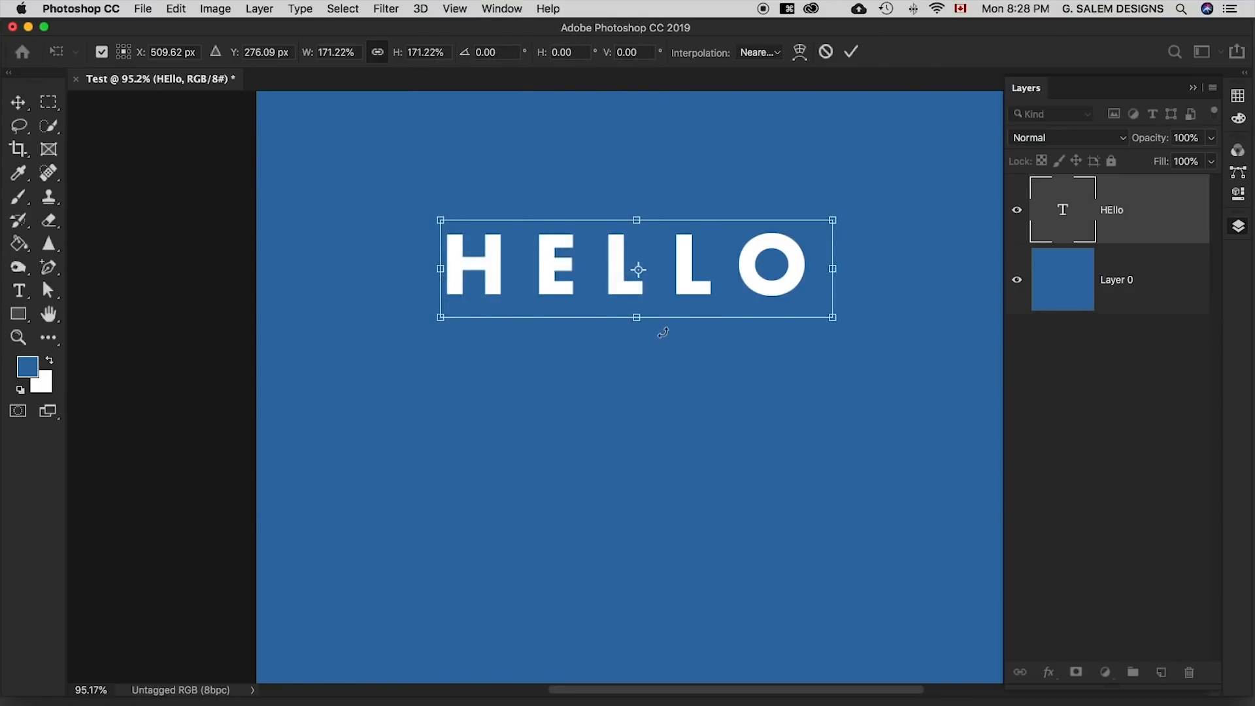
mouse_move(745, 283)
mouse_down()
mouse_move(727, 283)
mouse_move(749, 289)
mouse_up()
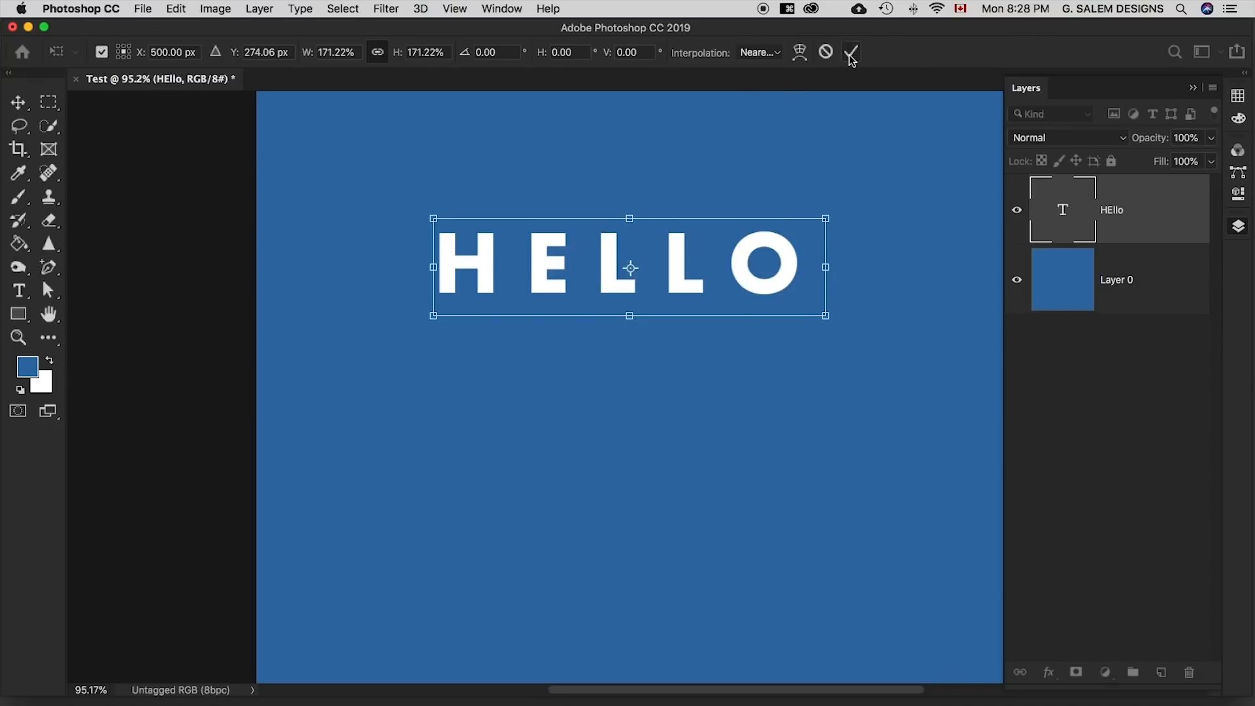
click(851, 52)
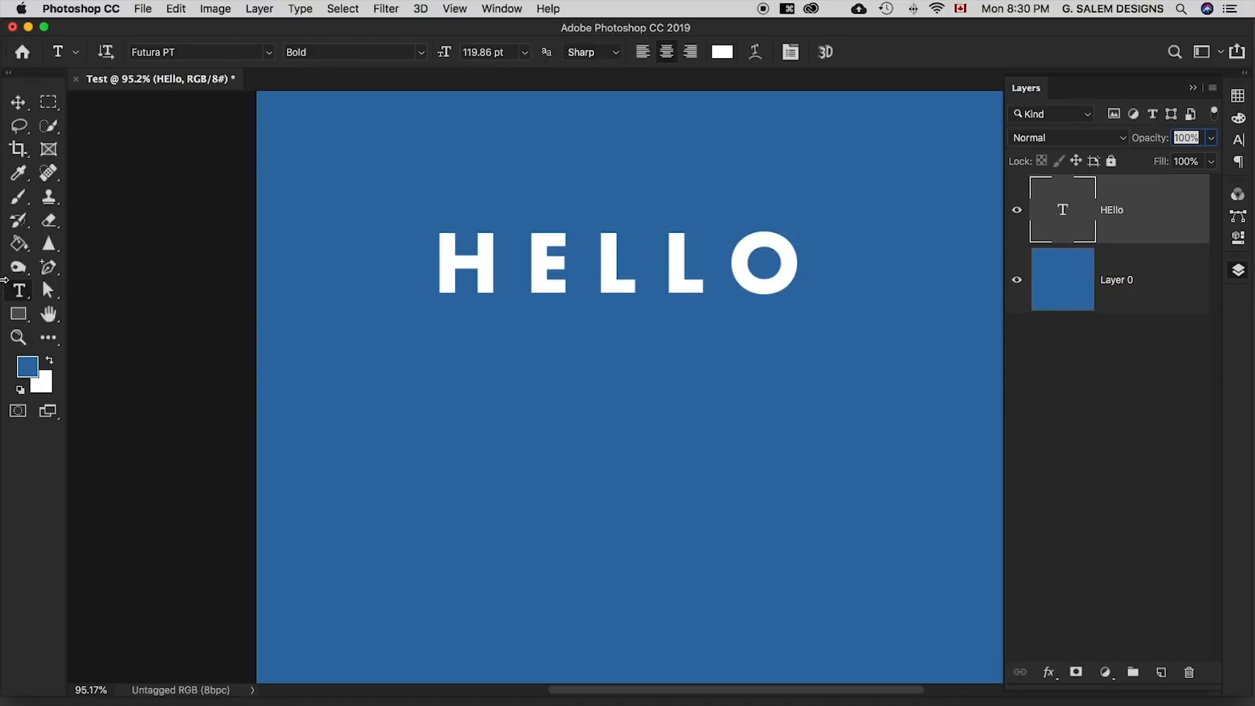
Create a paragraph text box with placeholder text below HELLO, about as wide as the heading
click(20, 294)
click(84, 282)
drag(439, 349, 811, 605)
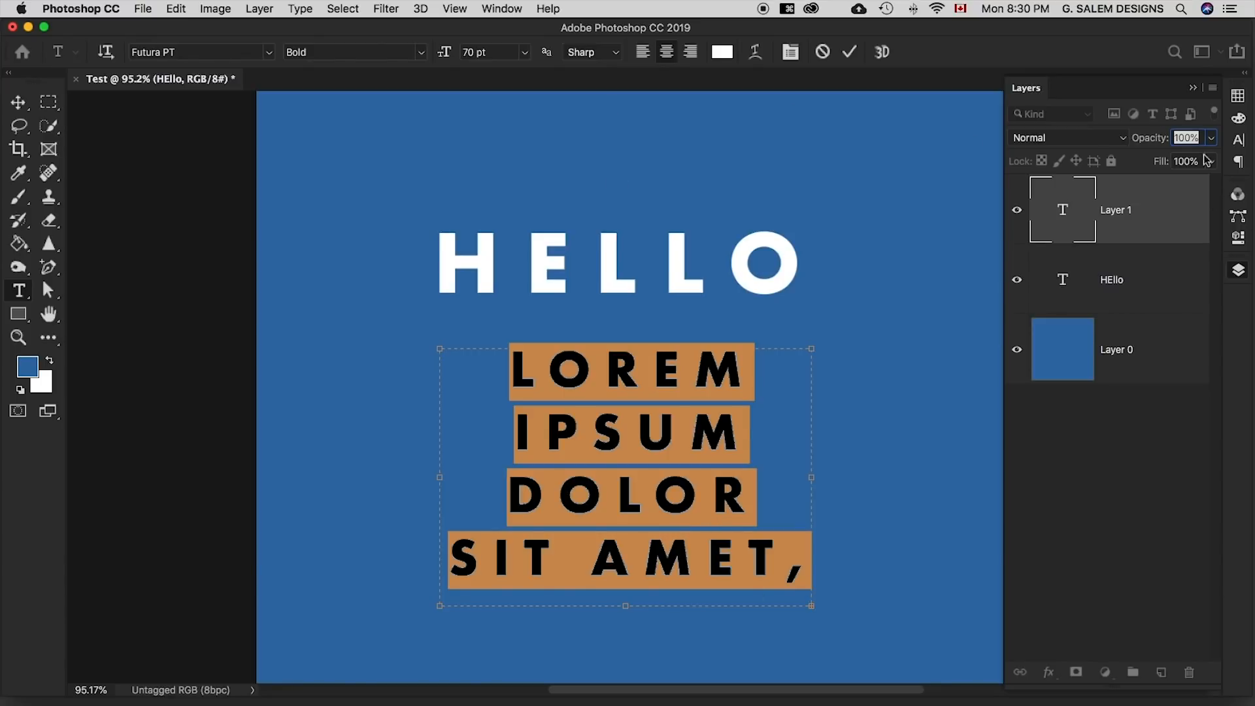
Set the placeholder paragraph to 16 pt in the Book style and turn off All Caps
click(1239, 141)
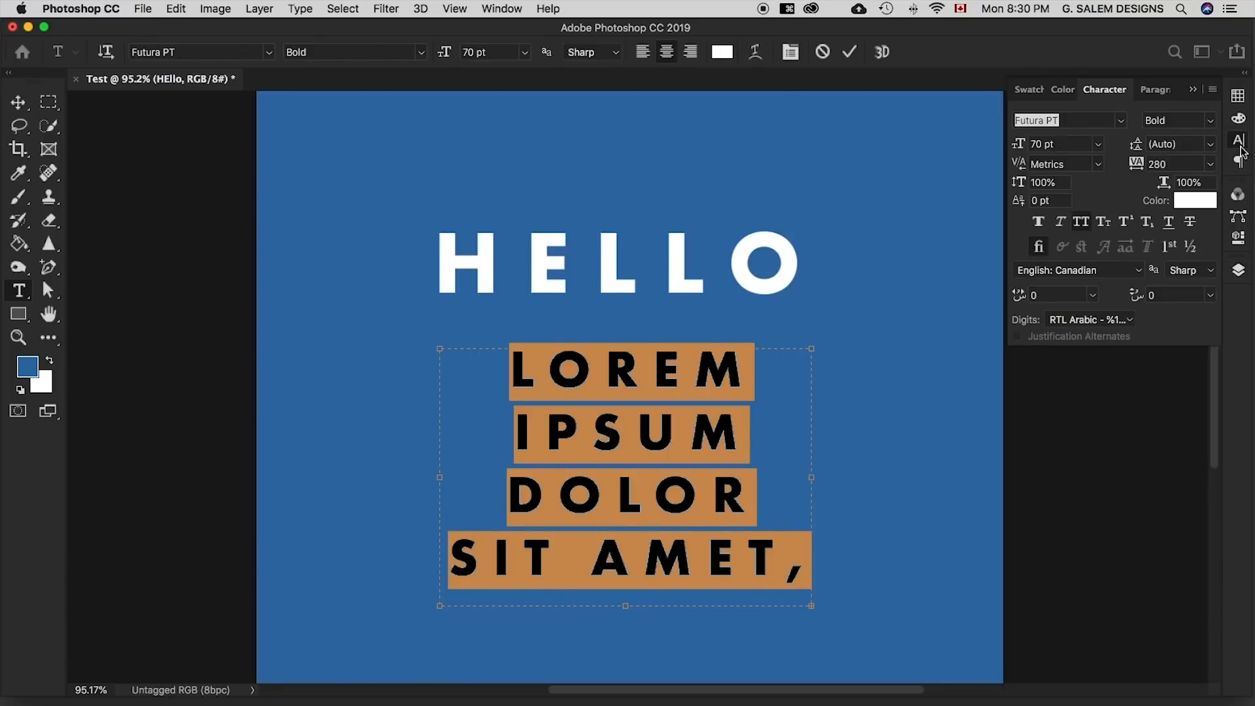
drag(1018, 144, 977, 145)
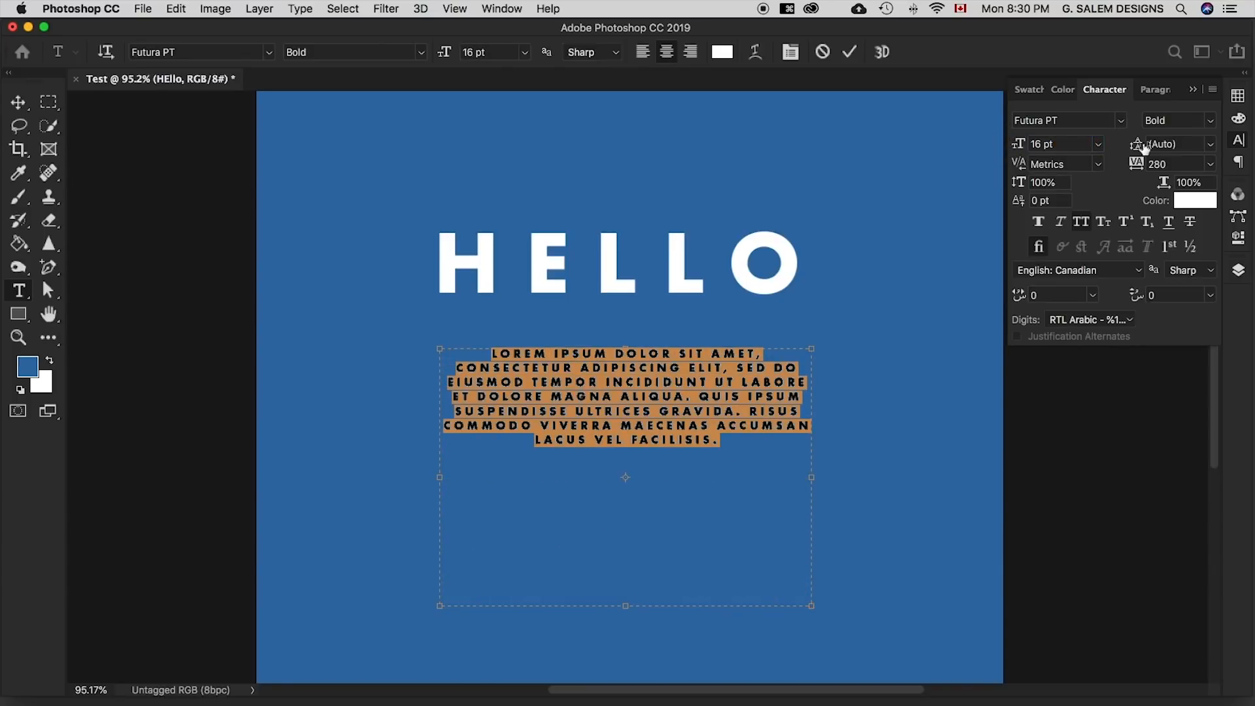
click(1209, 120)
click(1102, 135)
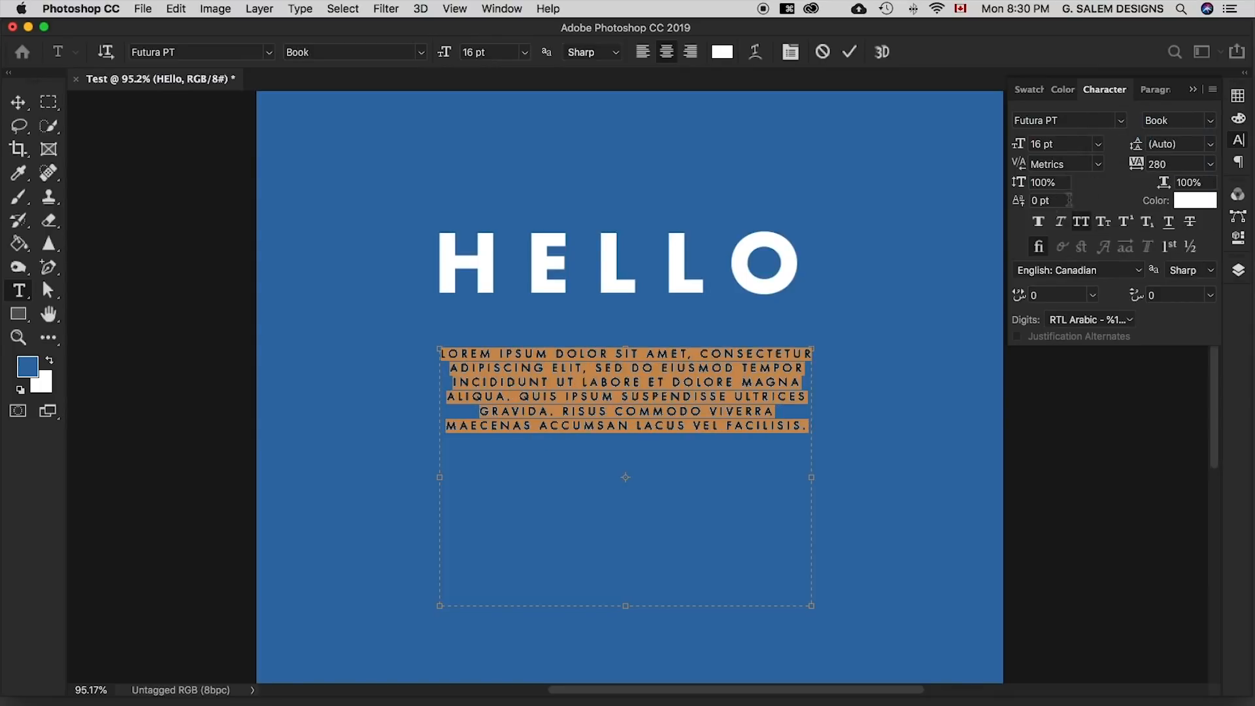
click(1080, 221)
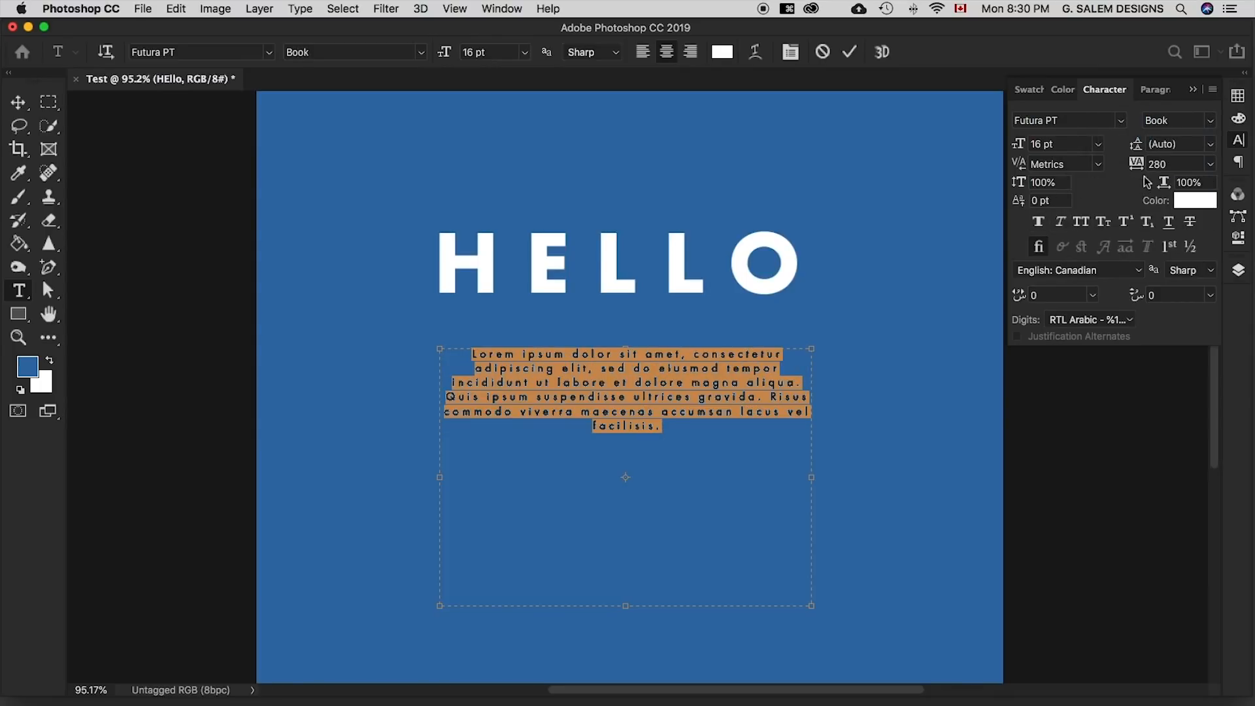
click(1195, 91)
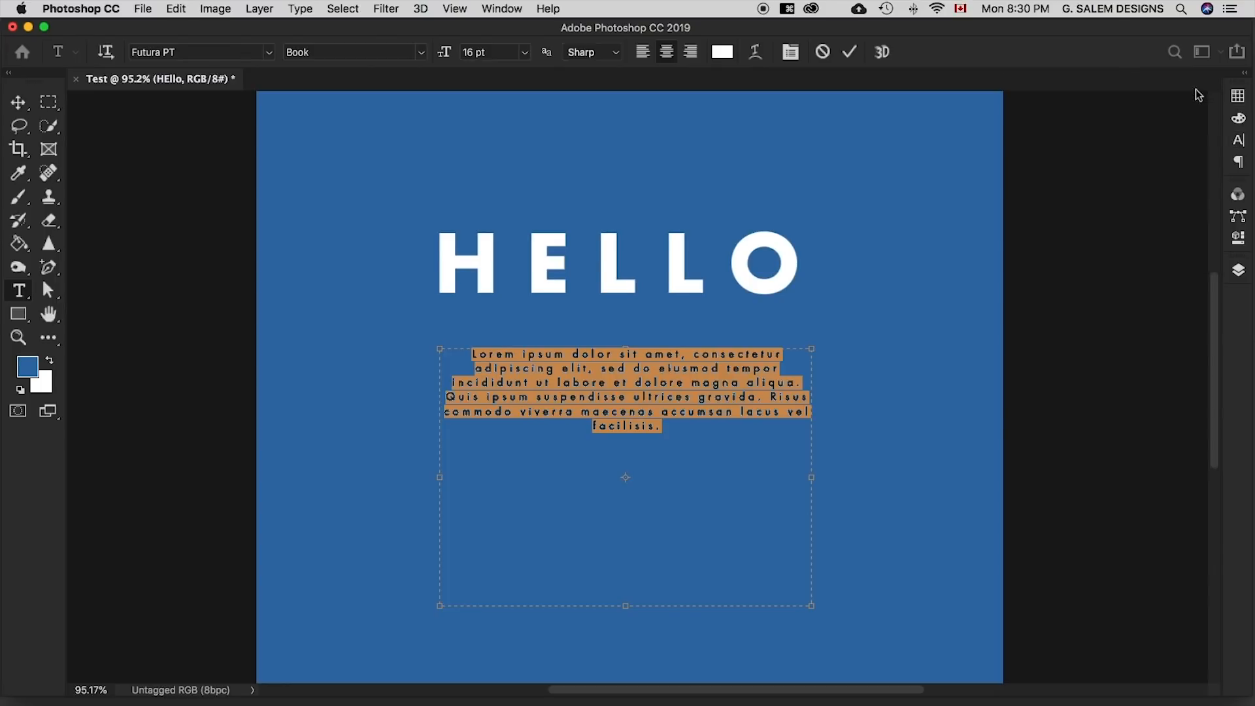
Set the placeholder paragraph's tracking to 0 and its font size to 22 pt, and commit the text
click(1239, 145)
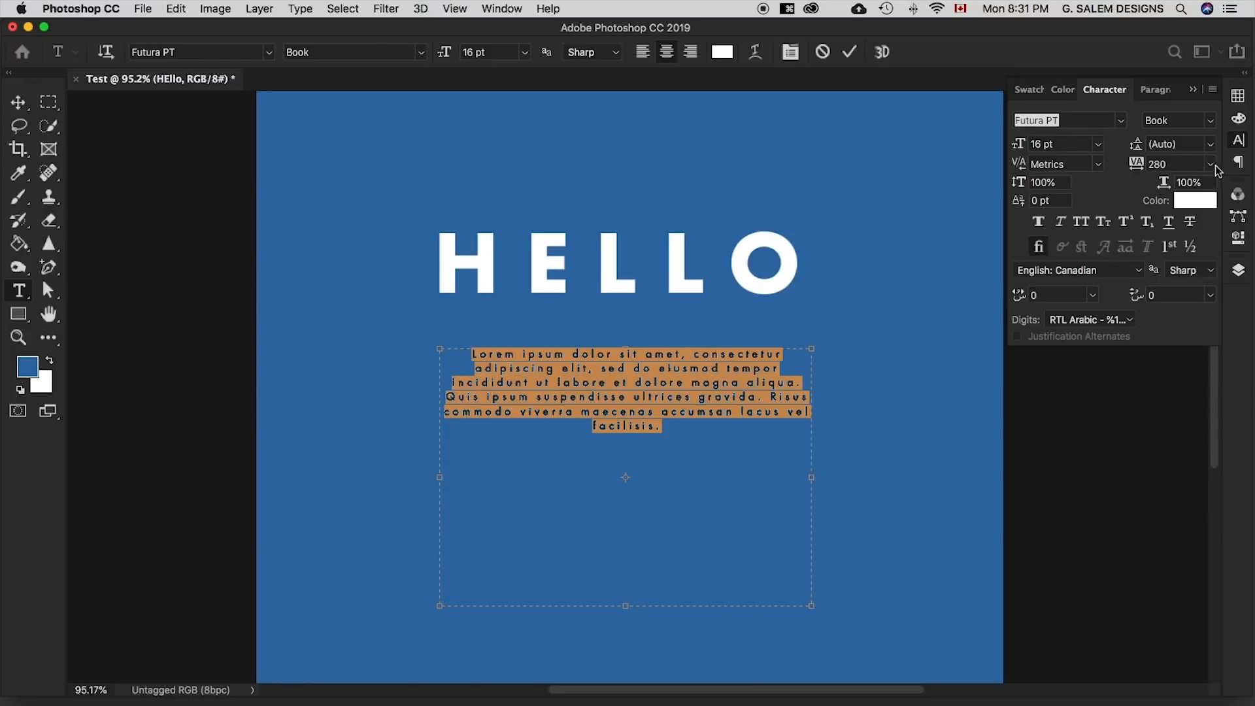
click(1211, 165)
click(1173, 268)
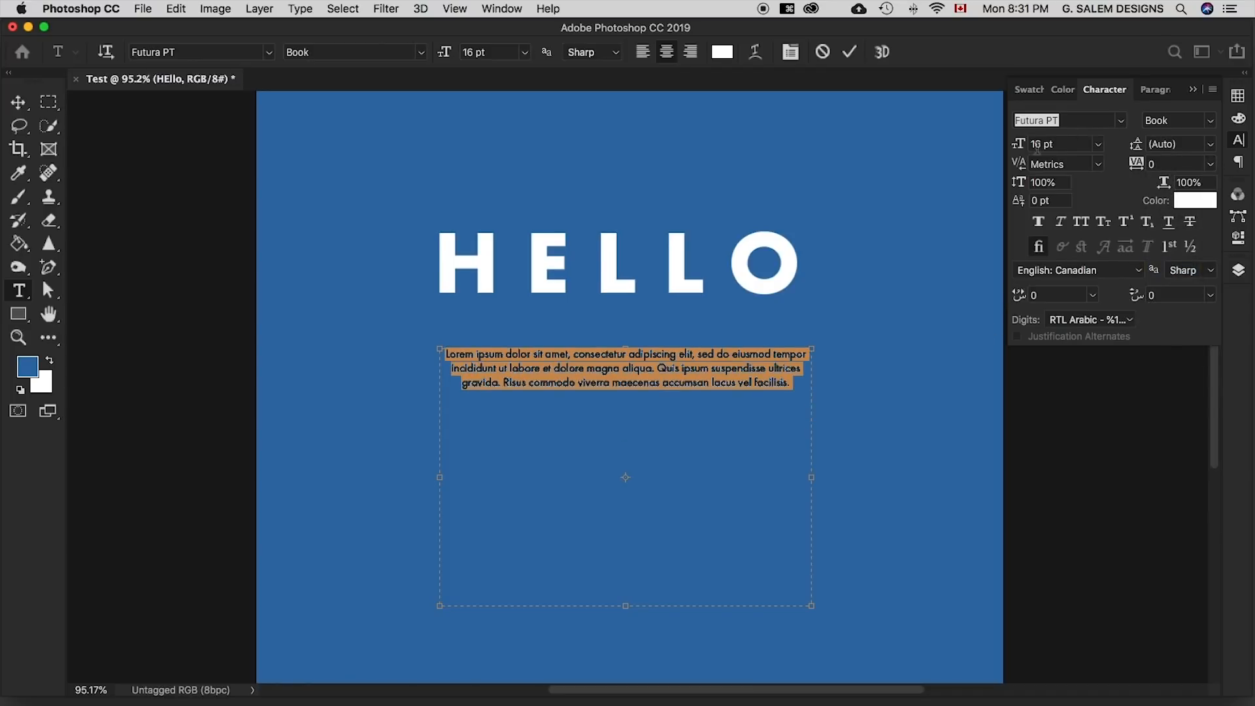
drag(1025, 149, 1036, 149)
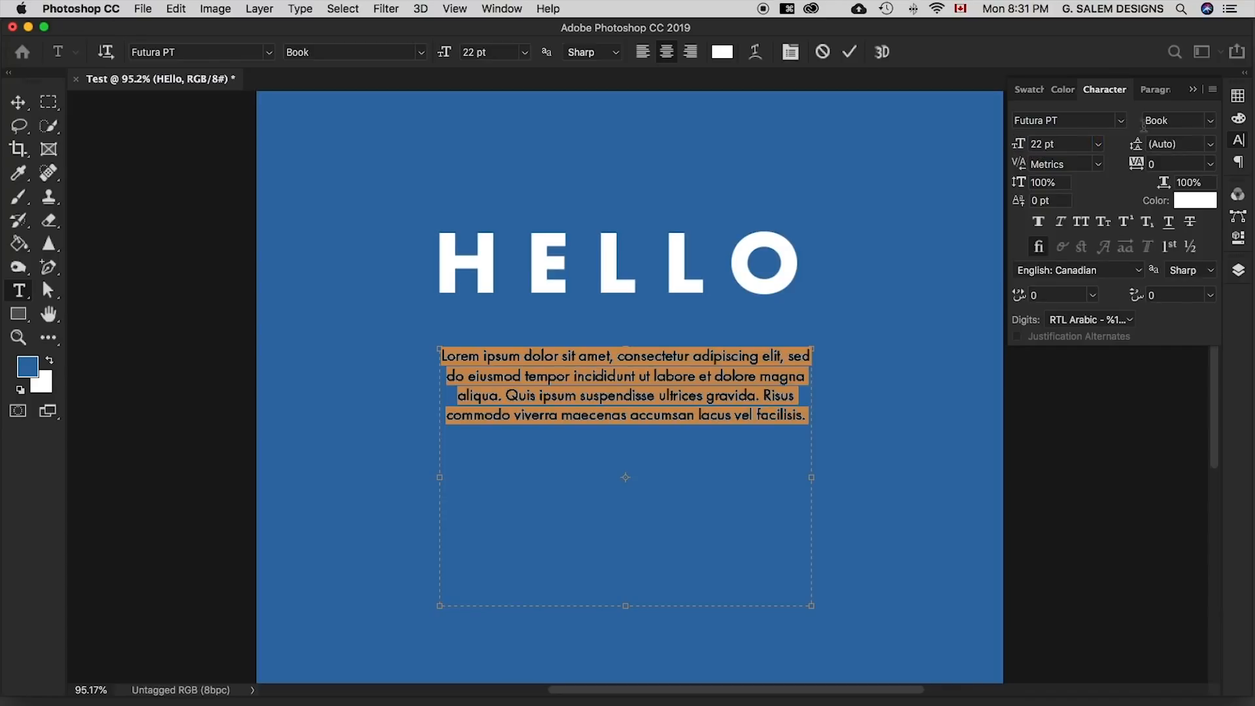
click(1200, 92)
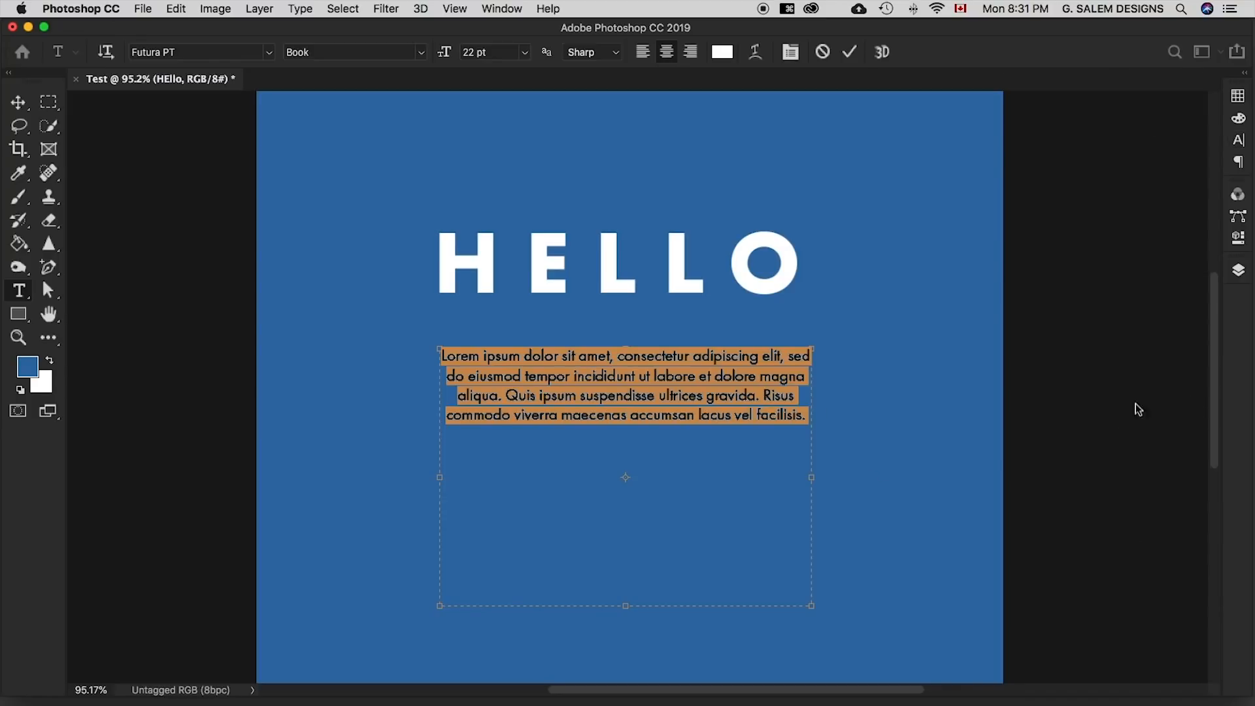
click(913, 483)
Move the HEllo layer above the lorem ipsum text layer in the layer stack
click(1239, 276)
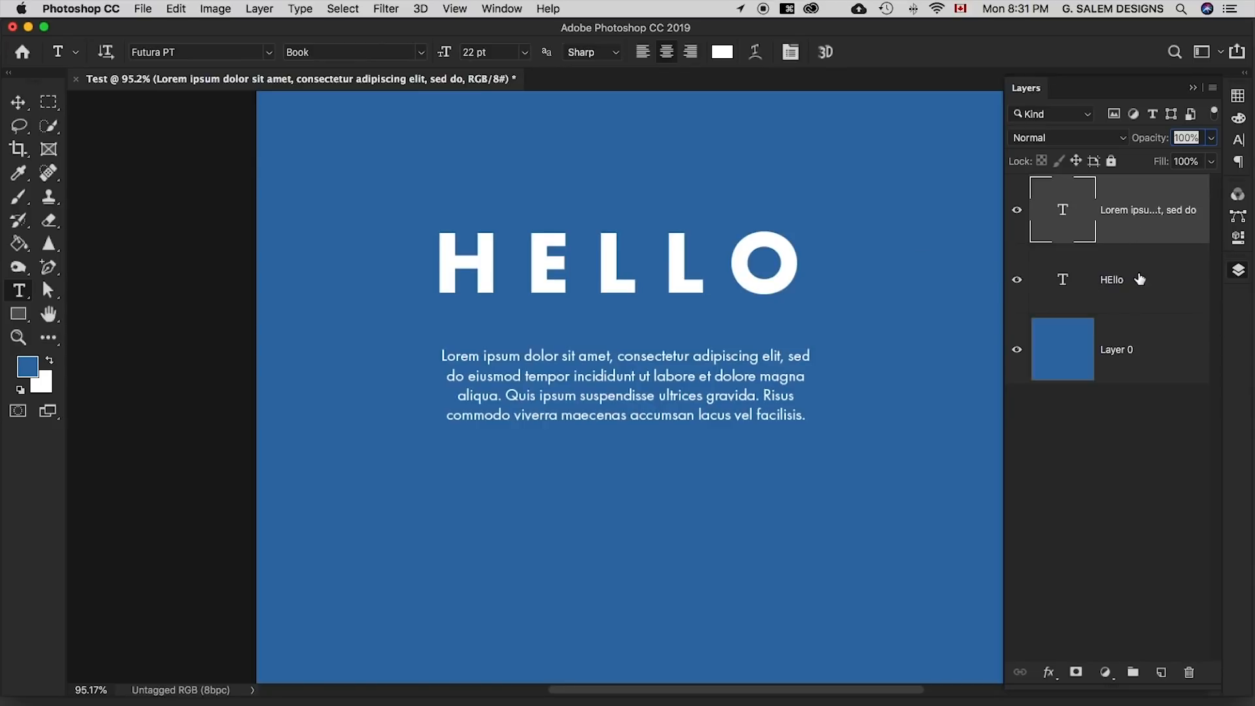
key(v)
drag(1151, 278, 1140, 214)
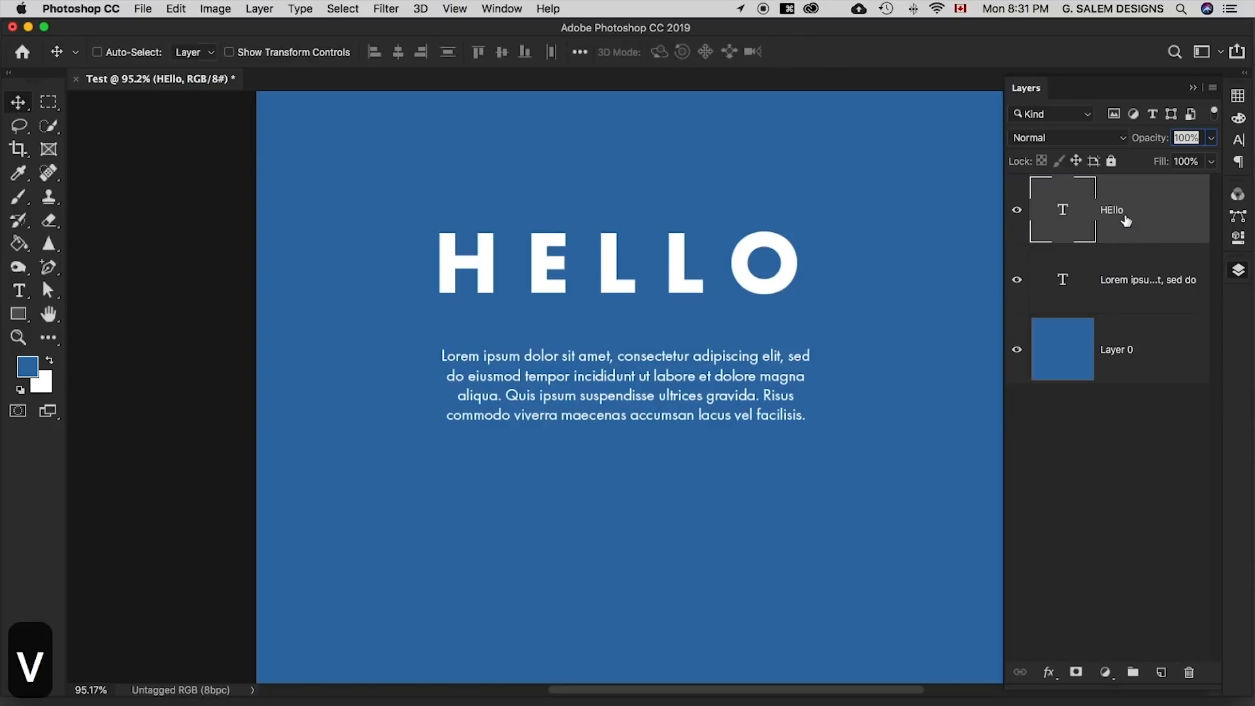
Try to move the paragraph on the canvas with the HEllo layer selected, and undo the move
click(1143, 286)
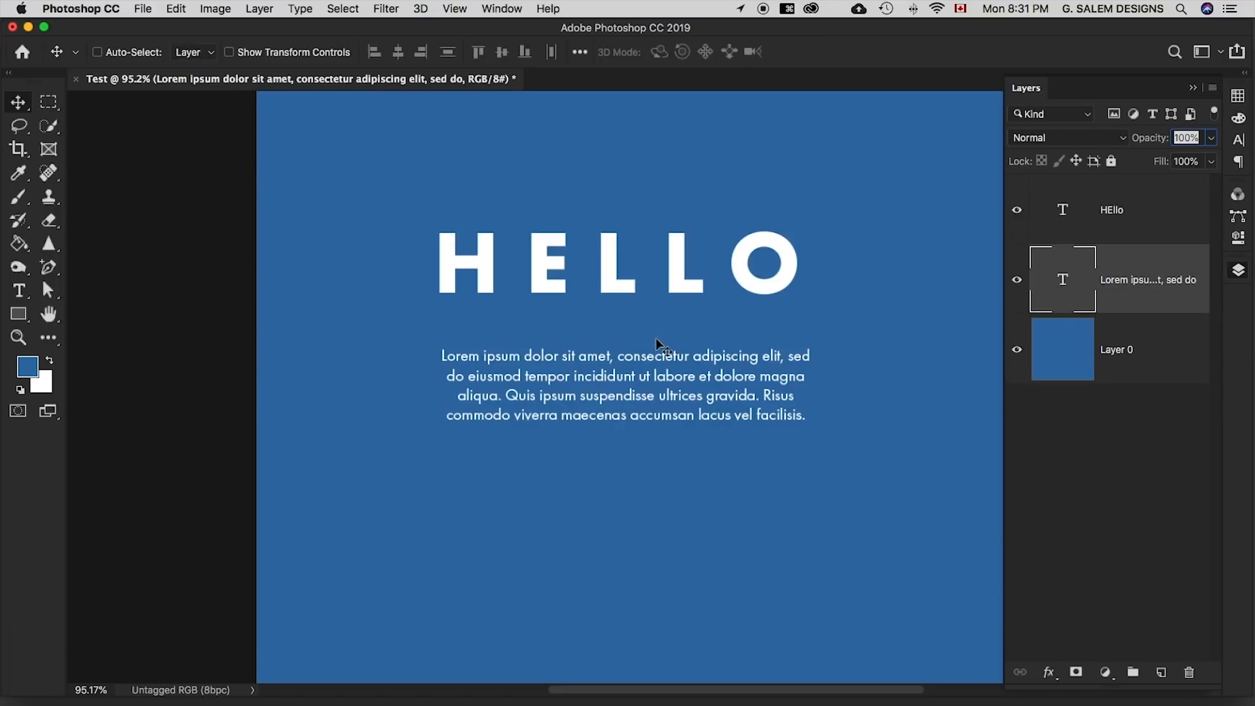
click(1119, 211)
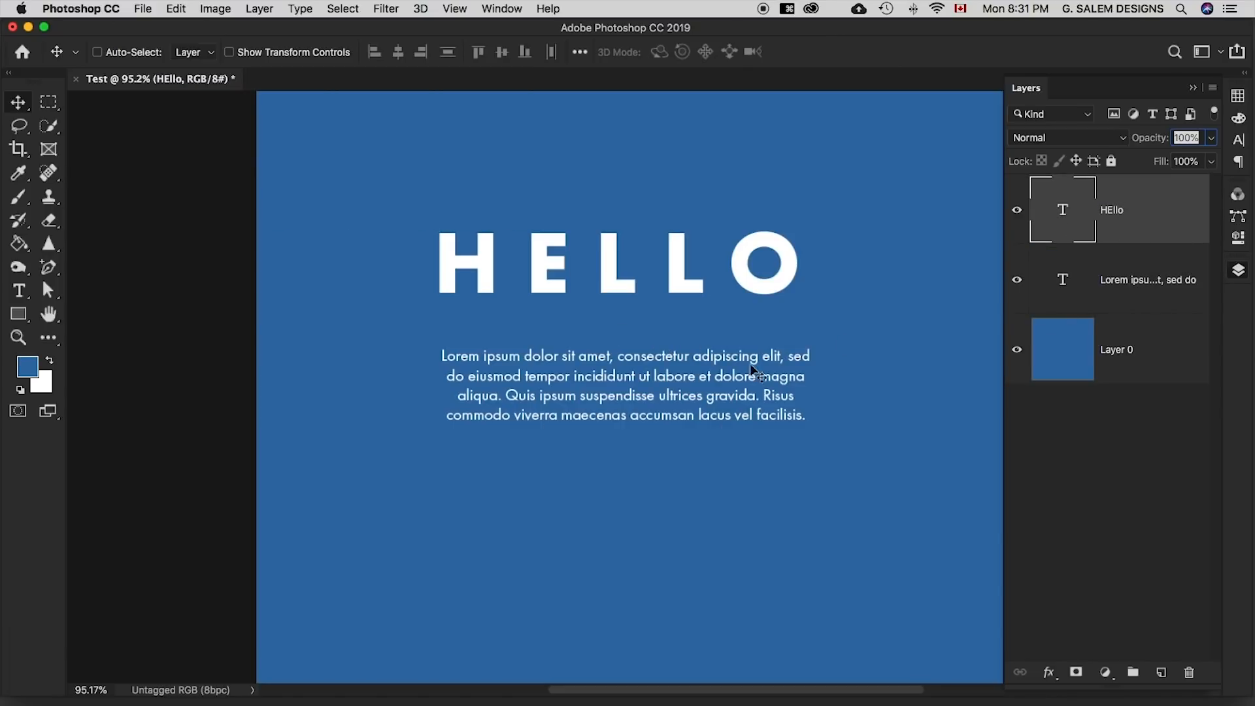
drag(689, 377, 702, 415)
key(super+z)
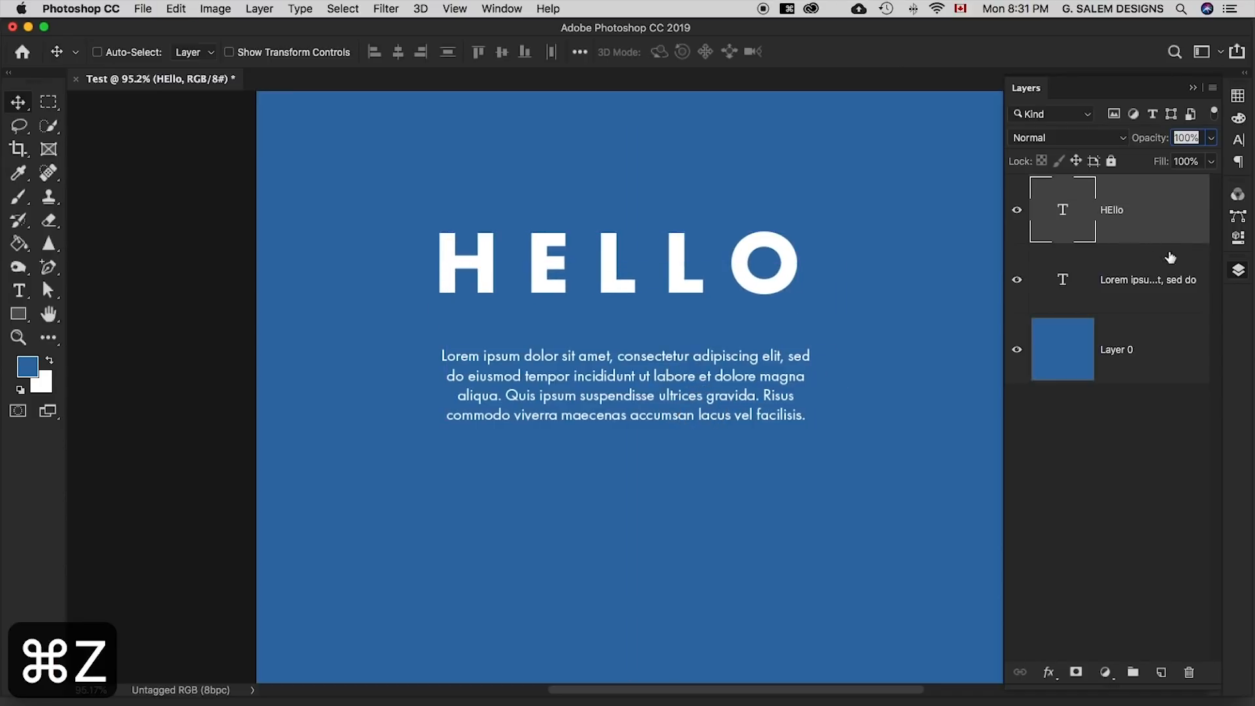
Select the lorem ipsum layer and move the paragraph closer beneath HELLO, centered horizontally on the canvas
click(1127, 284)
mouse_move(688, 363)
mouse_down()
mouse_move(661, 445)
mouse_move(705, 425)
mouse_move(686, 392)
mouse_move(697, 384)
mouse_up()
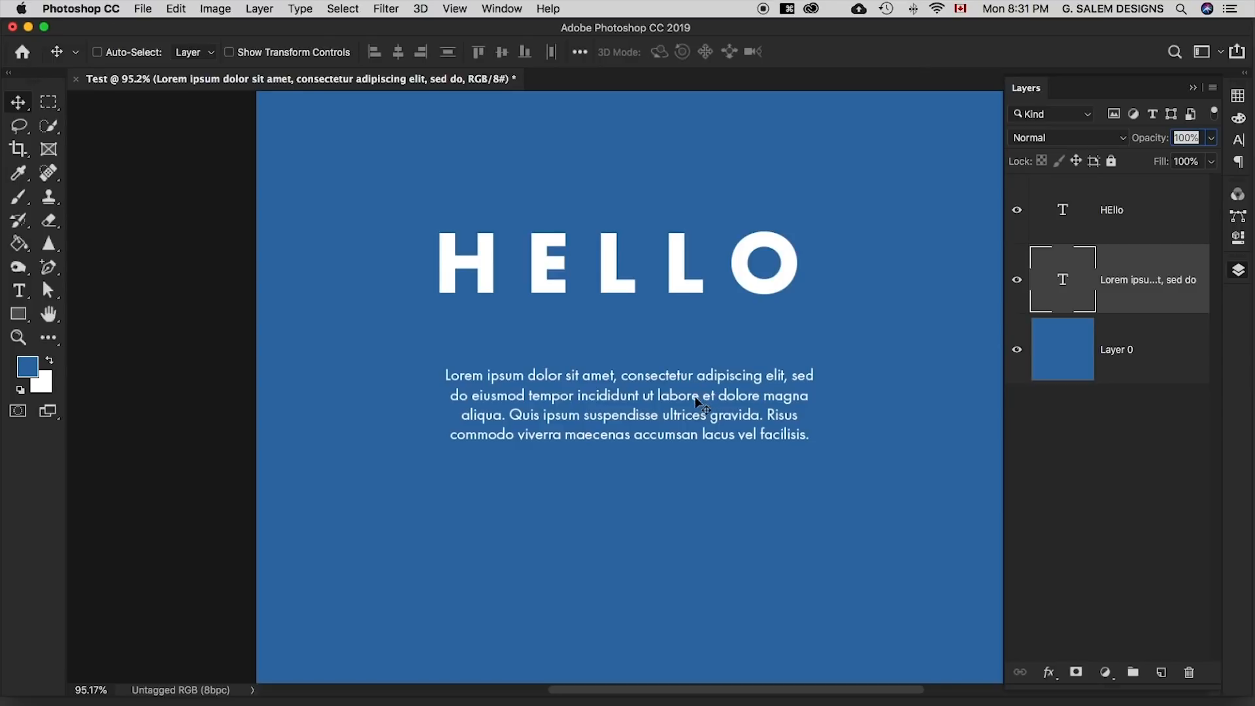
drag(665, 404, 674, 374)
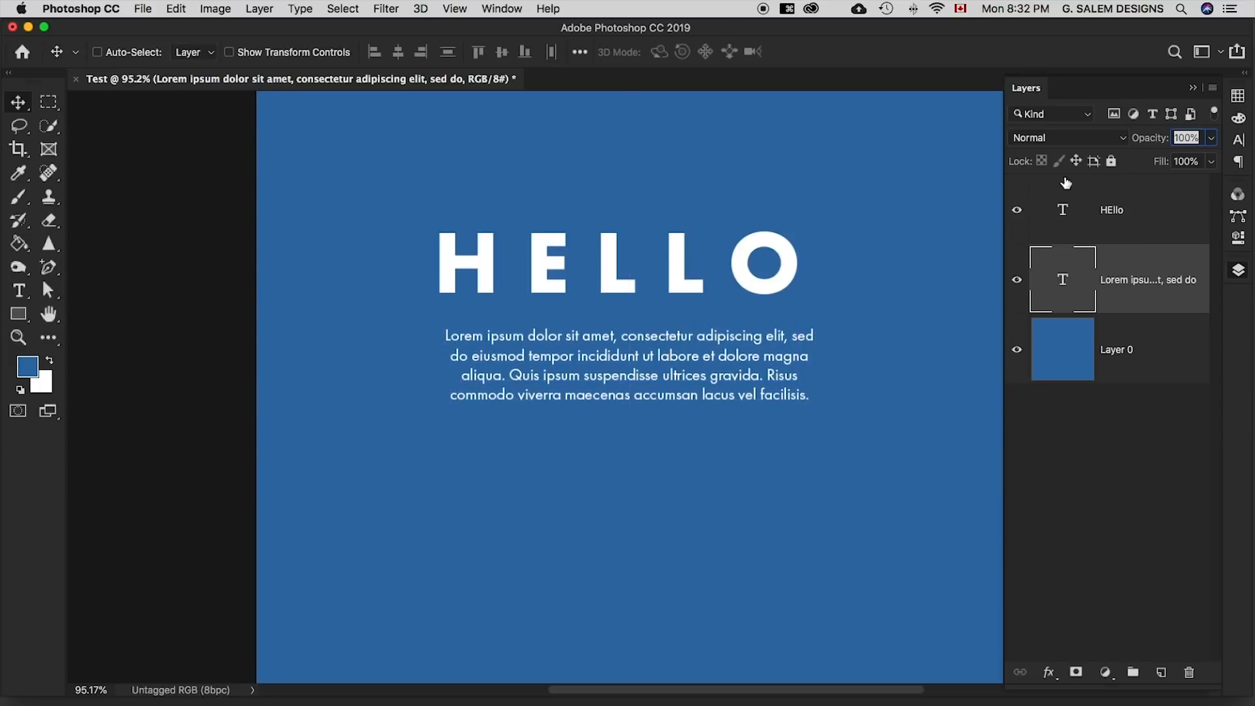
click(1017, 213)
click(1018, 212)
Draw a rectangle shape about 557 by 94 px below the paragraph, at about X 238 px, Y 620 px
click(19, 314)
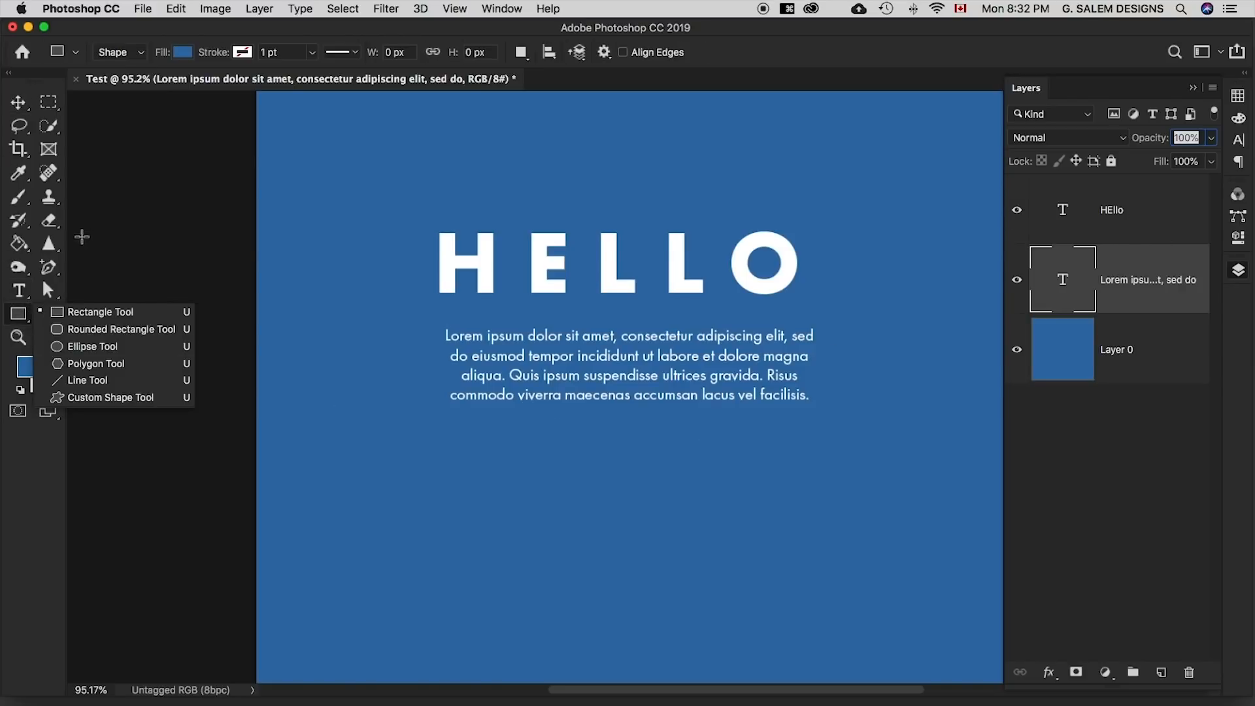
click(124, 317)
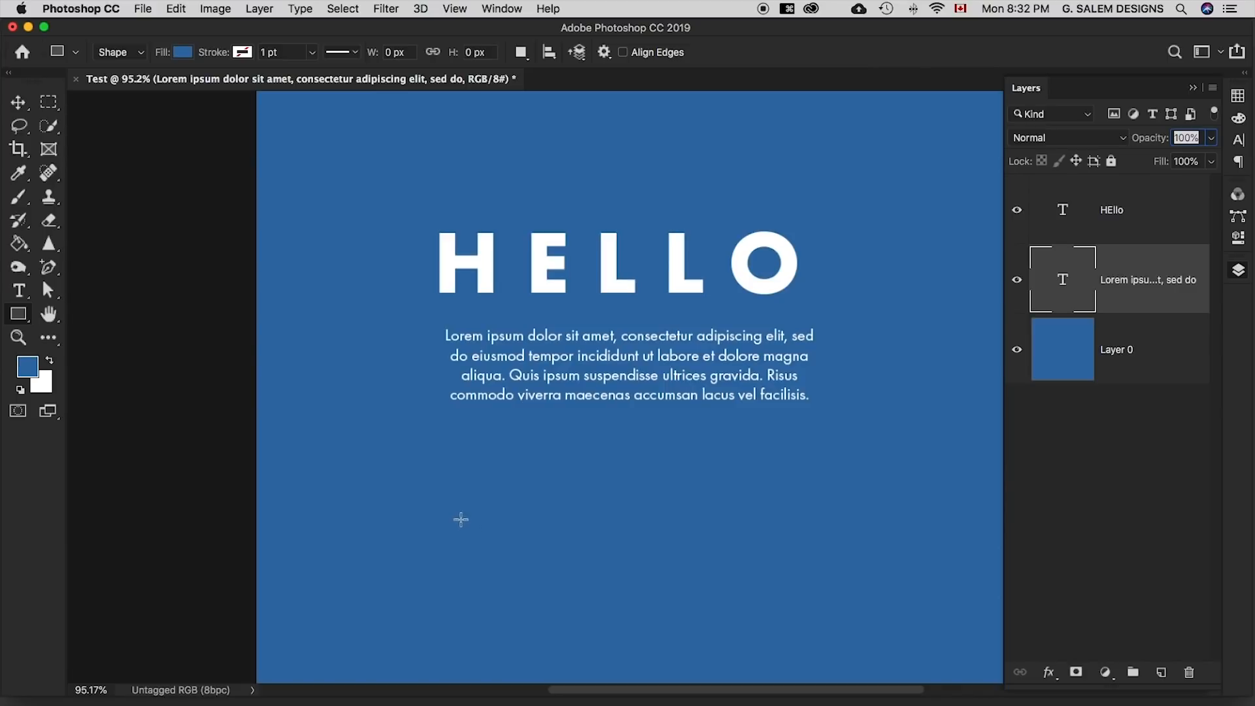
drag(434, 526, 850, 595)
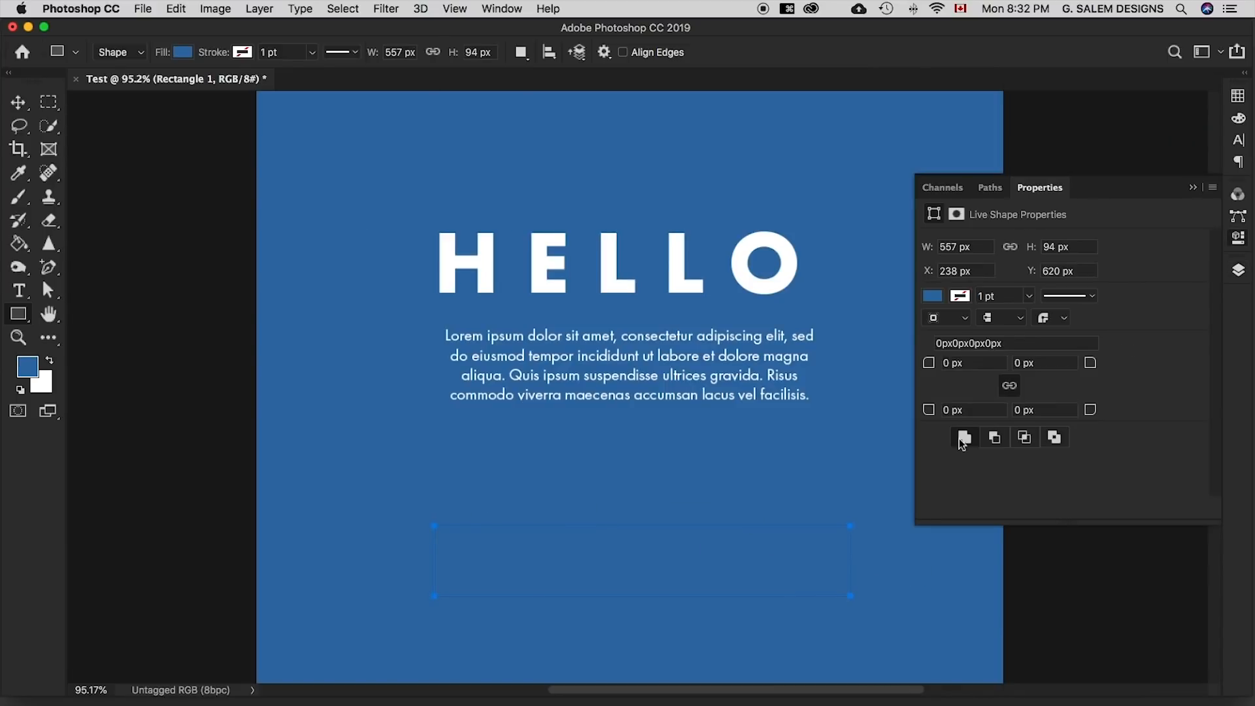
Fill the rectangle with white and move the Rectangle 1 layer below the lorem ipsum layer in the layer stack
click(933, 296)
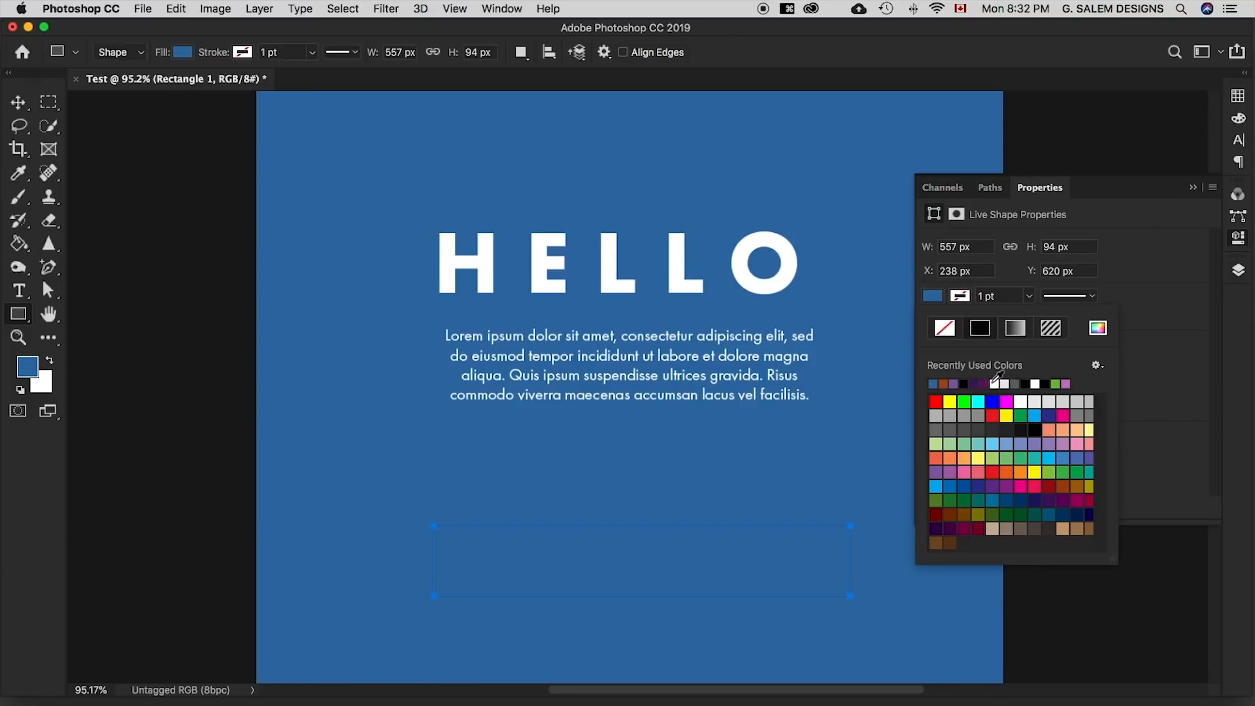
click(994, 384)
click(1237, 270)
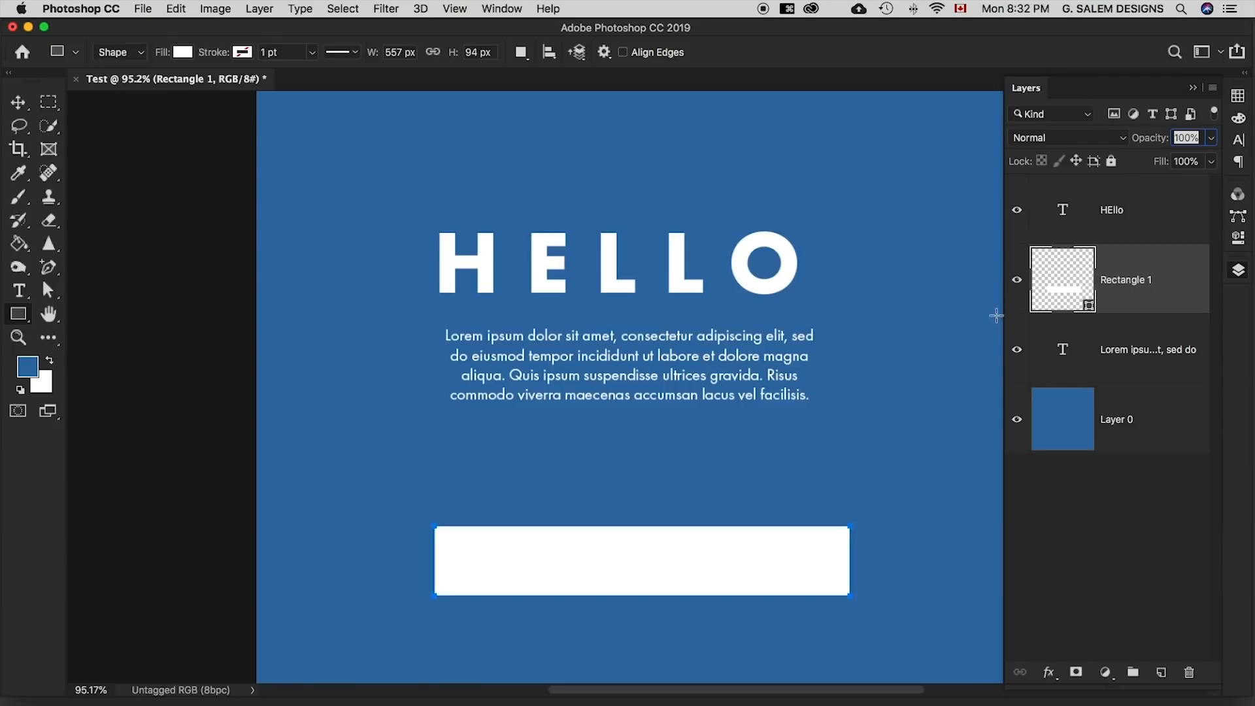
drag(1149, 274, 1127, 342)
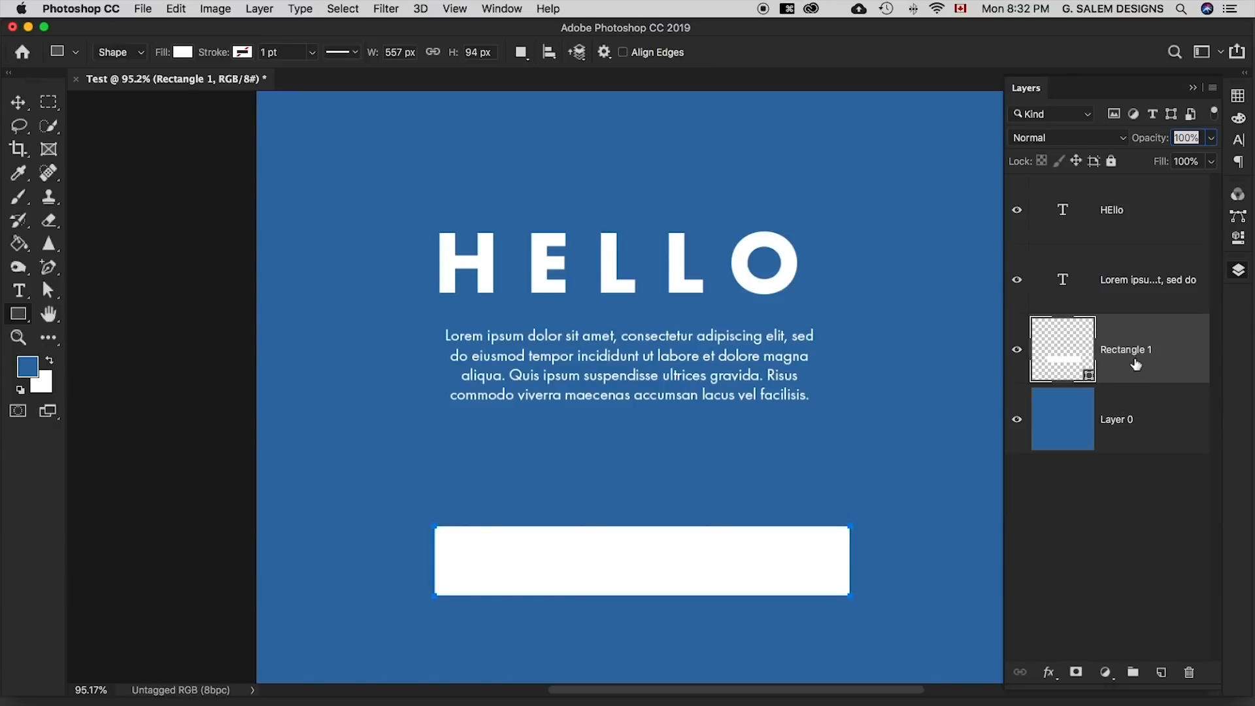
Move the white rectangle up closer beneath the paragraph, centered horizontally, and select each content layer in turn, ending on HEllo
key(v)
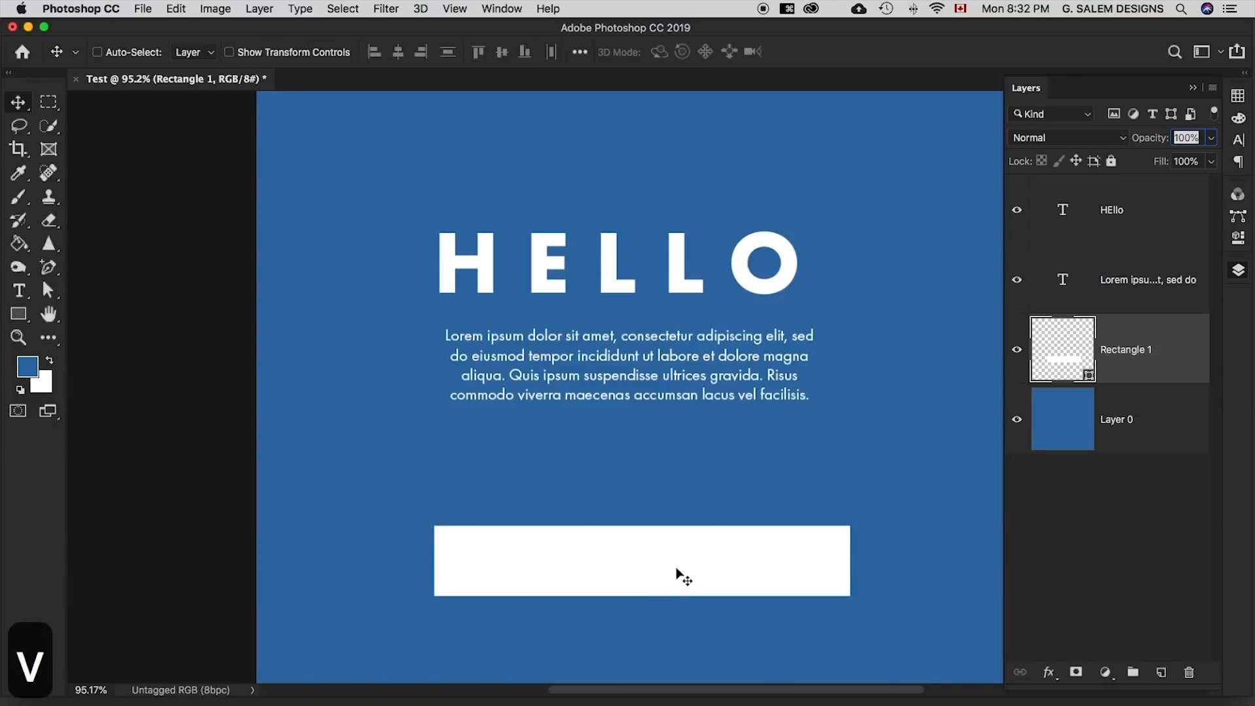
drag(676, 569, 665, 540)
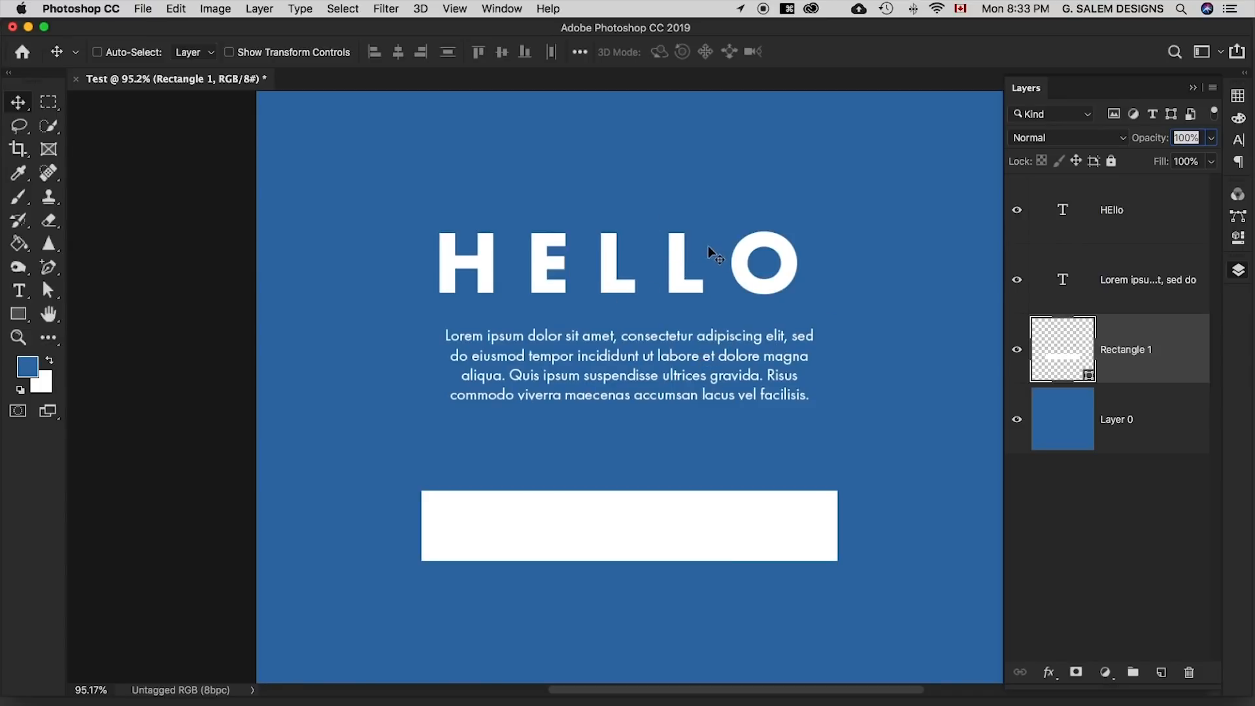
click(1113, 231)
click(1116, 295)
click(1124, 350)
click(1135, 278)
click(1132, 228)
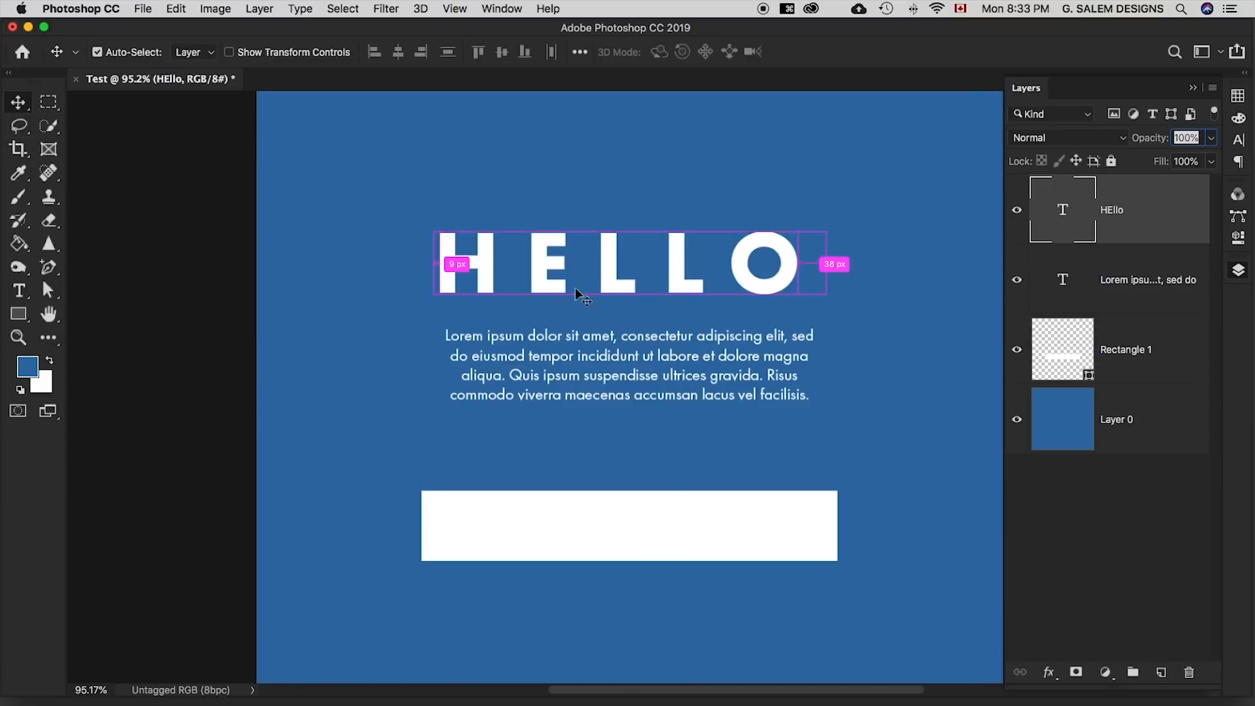
Using temporary auto-select, nudge HELLO slightly up, the paragraph slightly down, and the rectangle up toward the paragraph
mouse_move(673, 283)
mouse_down()
mouse_move(669, 230)
mouse_move(673, 283)
mouse_up()
drag(665, 360, 663, 372)
mouse_move(658, 517)
mouse_down()
mouse_move(653, 539)
mouse_move(647, 496)
mouse_up()
key(super)
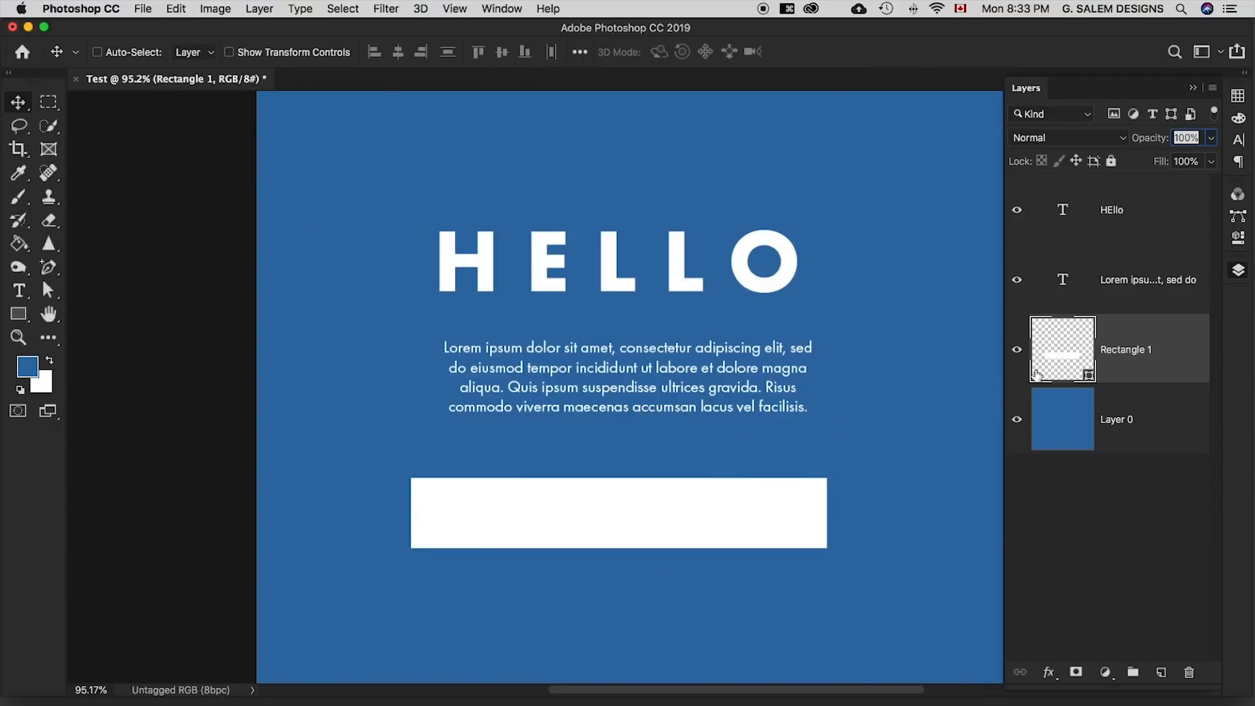
Group the HEllo, lorem ipsum and Rectangle 1 layers, and undo the grouping
click(1157, 230)
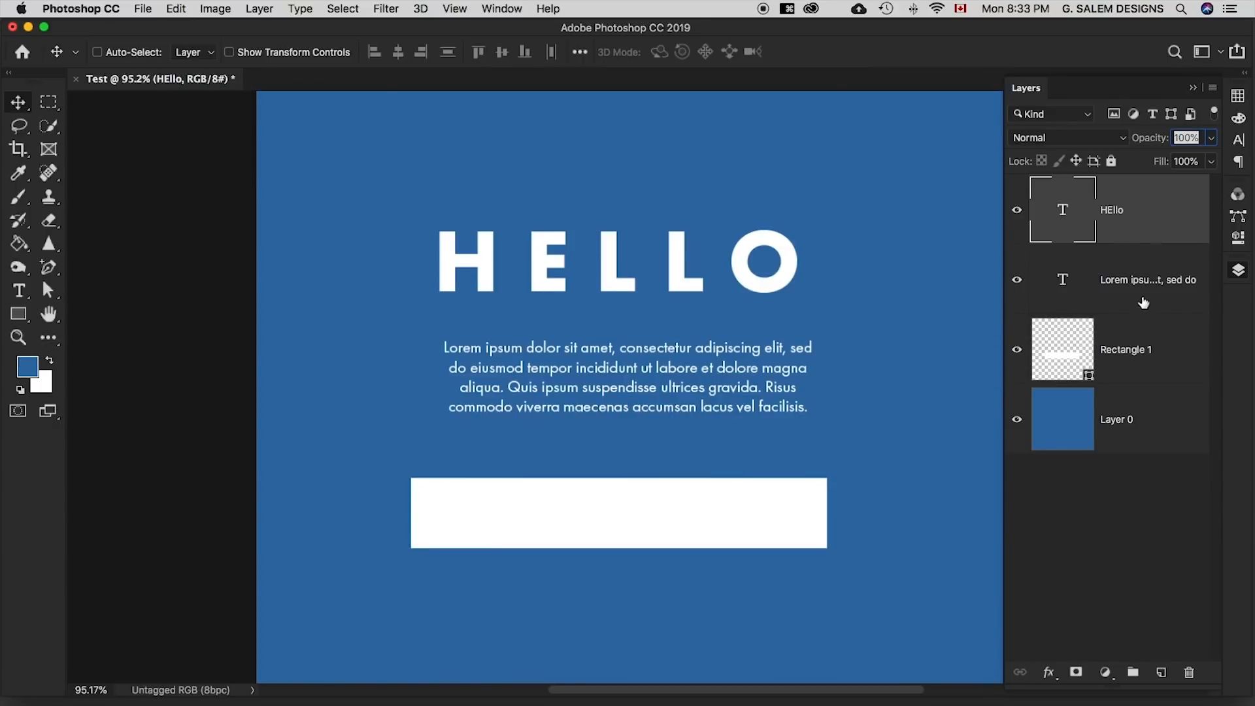
shift+click(1164, 351)
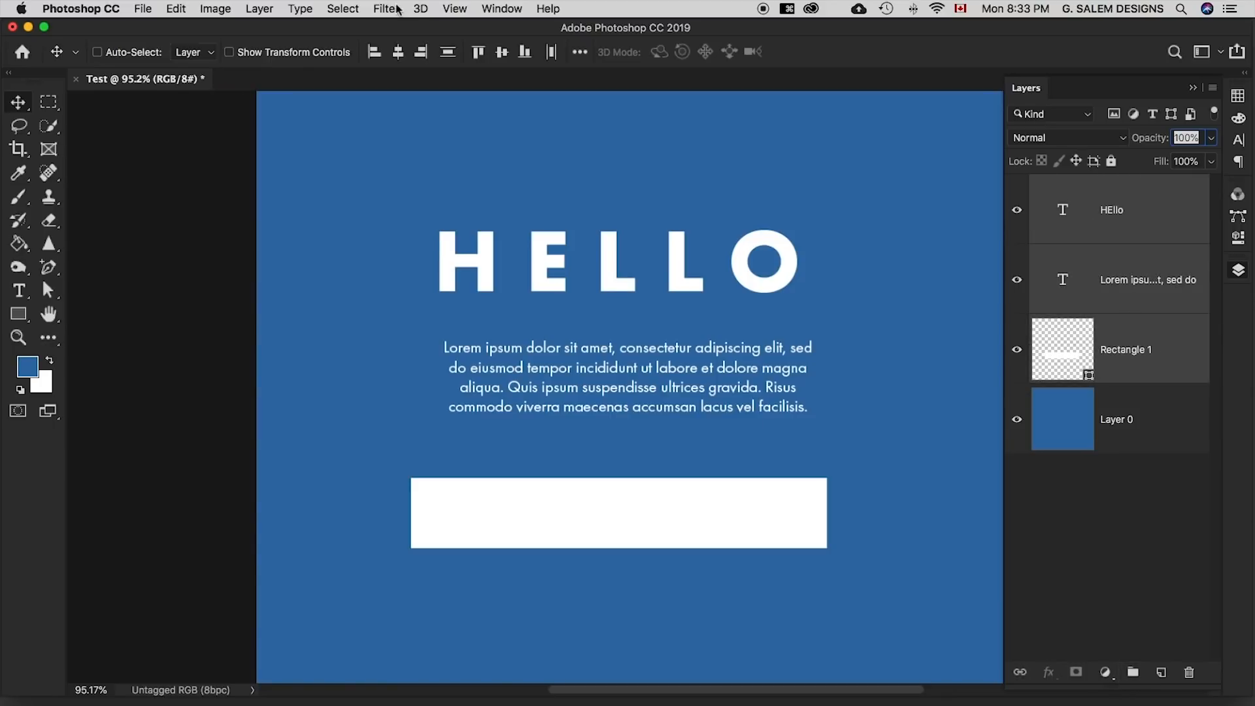
click(261, 9)
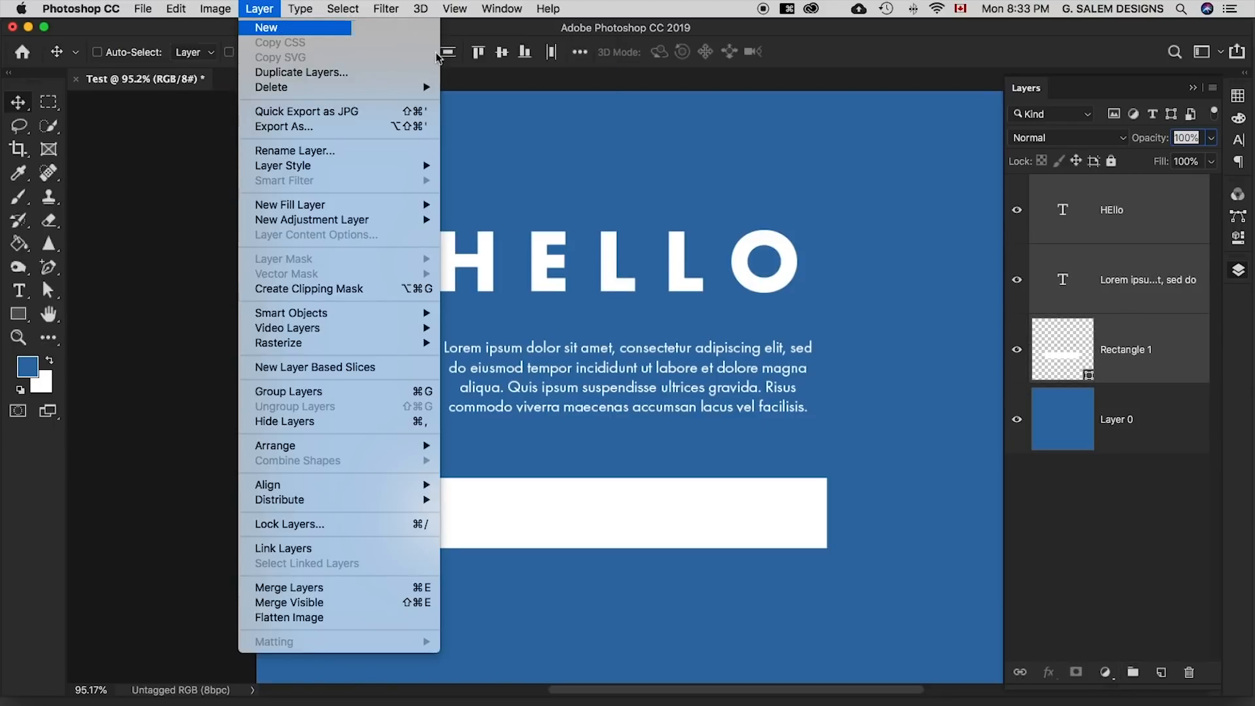
mouse_move(362, 31)
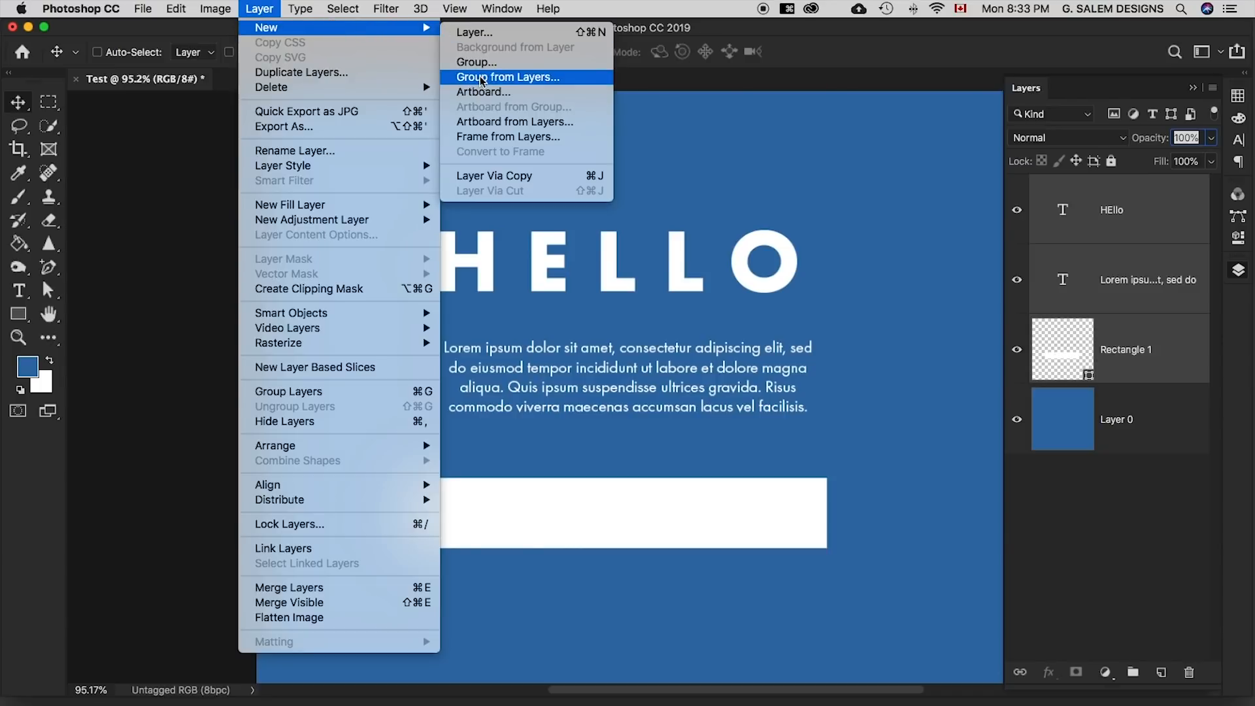
click(1160, 438)
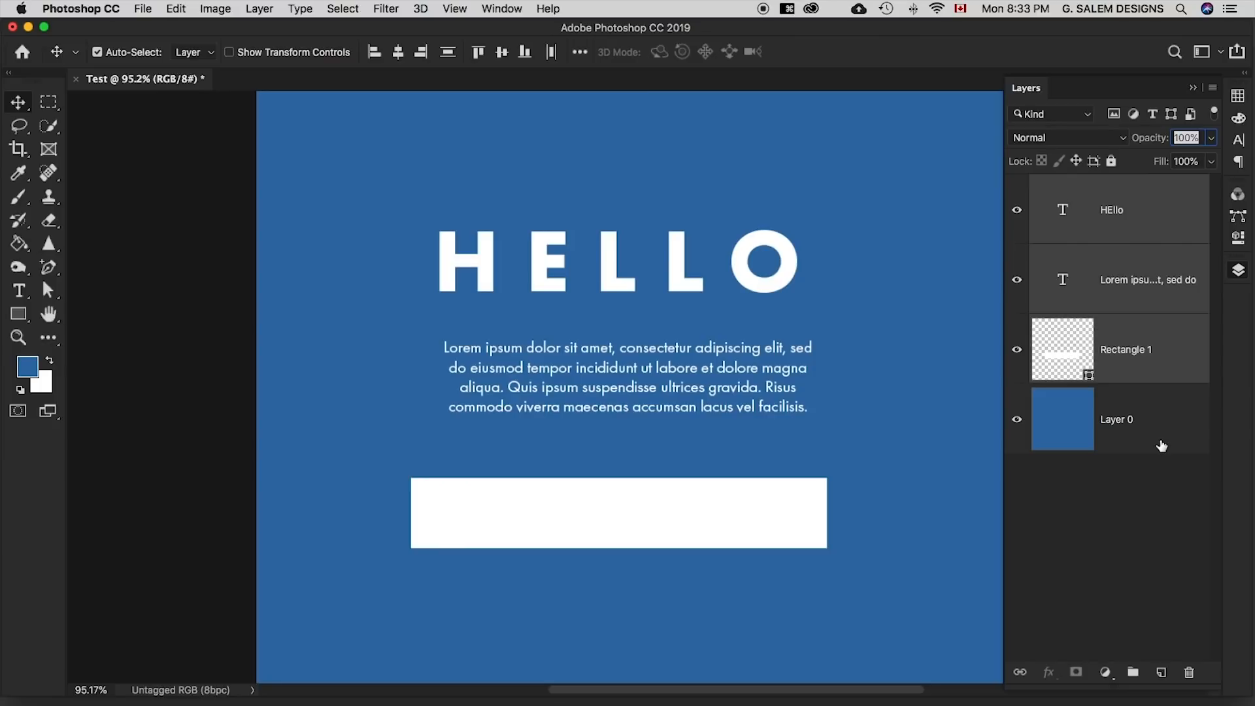
key(super+g)
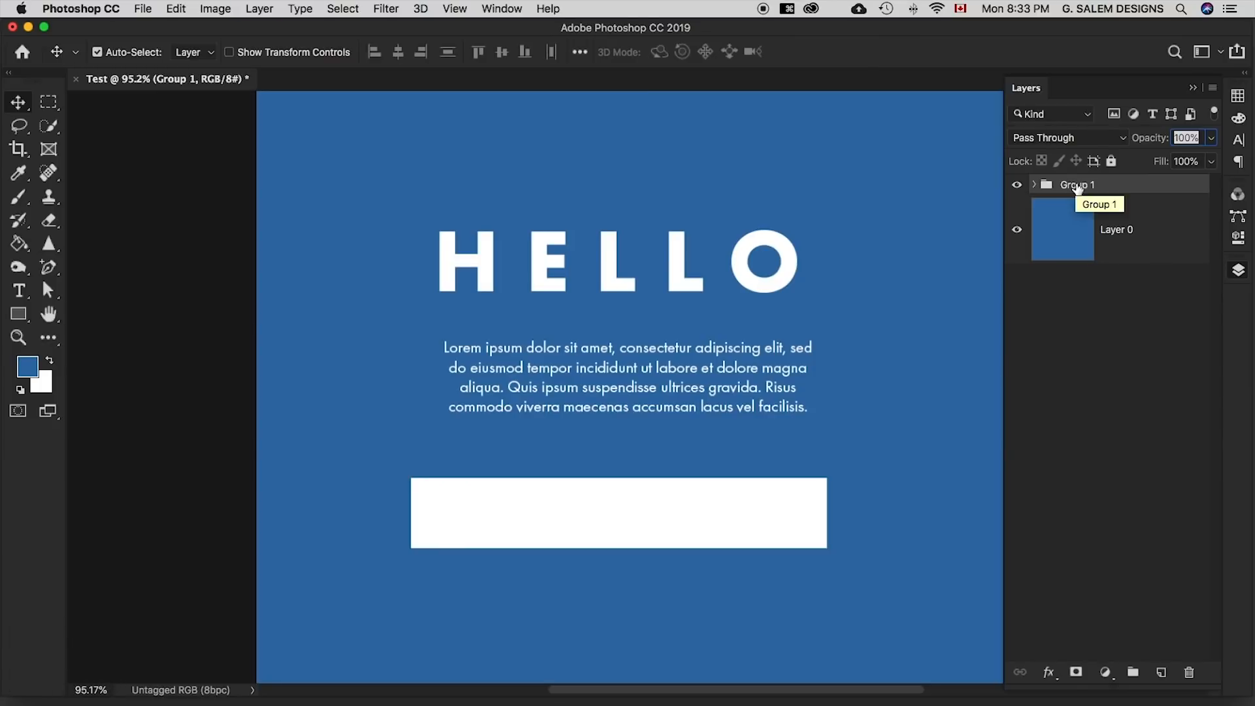
key(super+z)
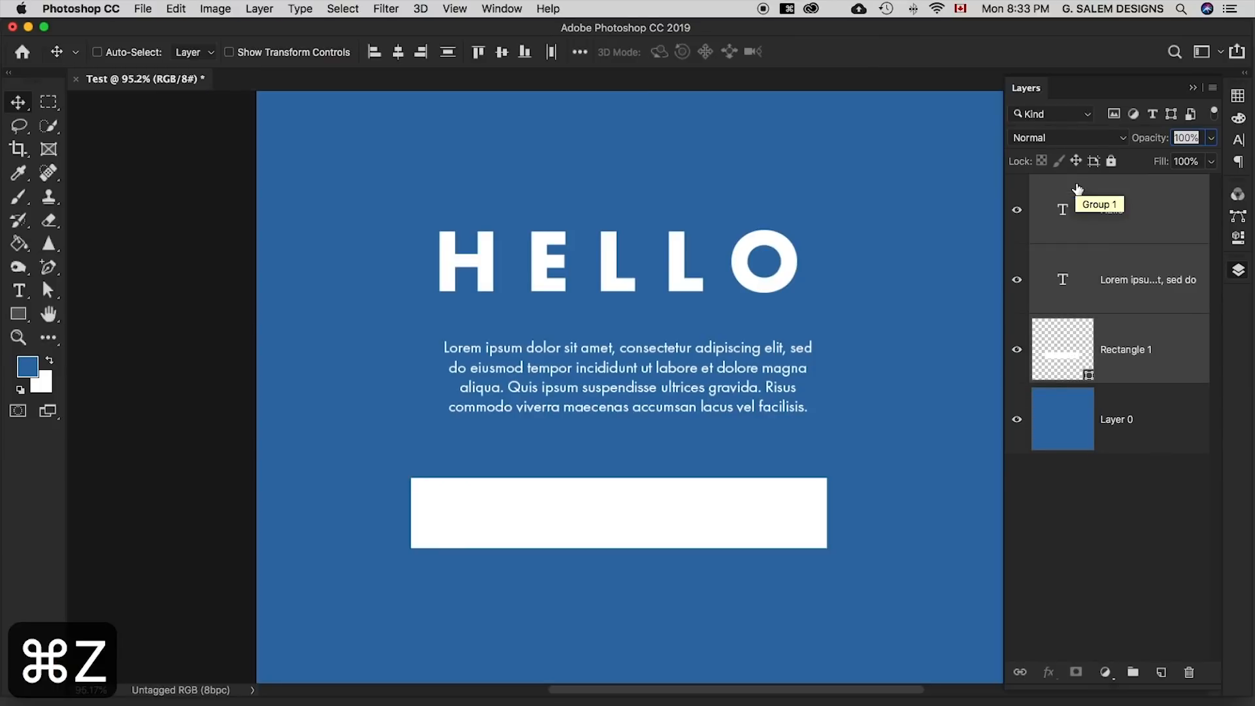
Select the layers from HEllo through Rectangle 1, group them, and expand the group to show its contents
click(1132, 207)
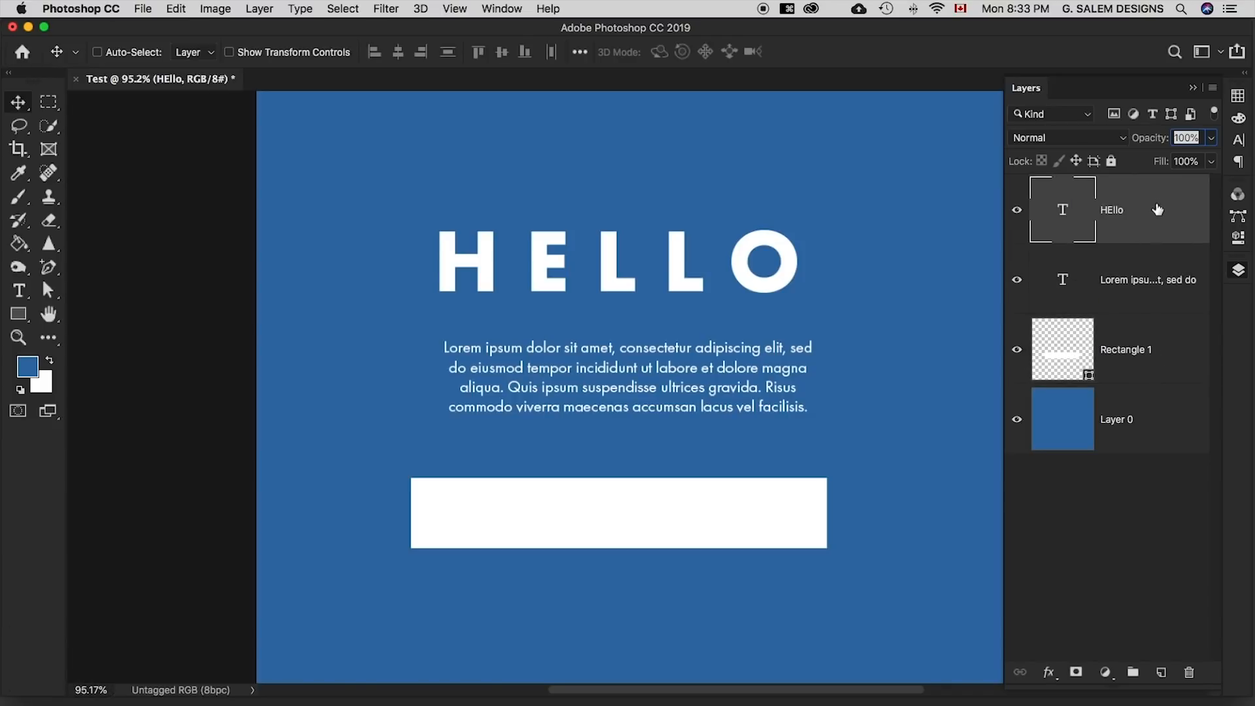
shift+click(1175, 356)
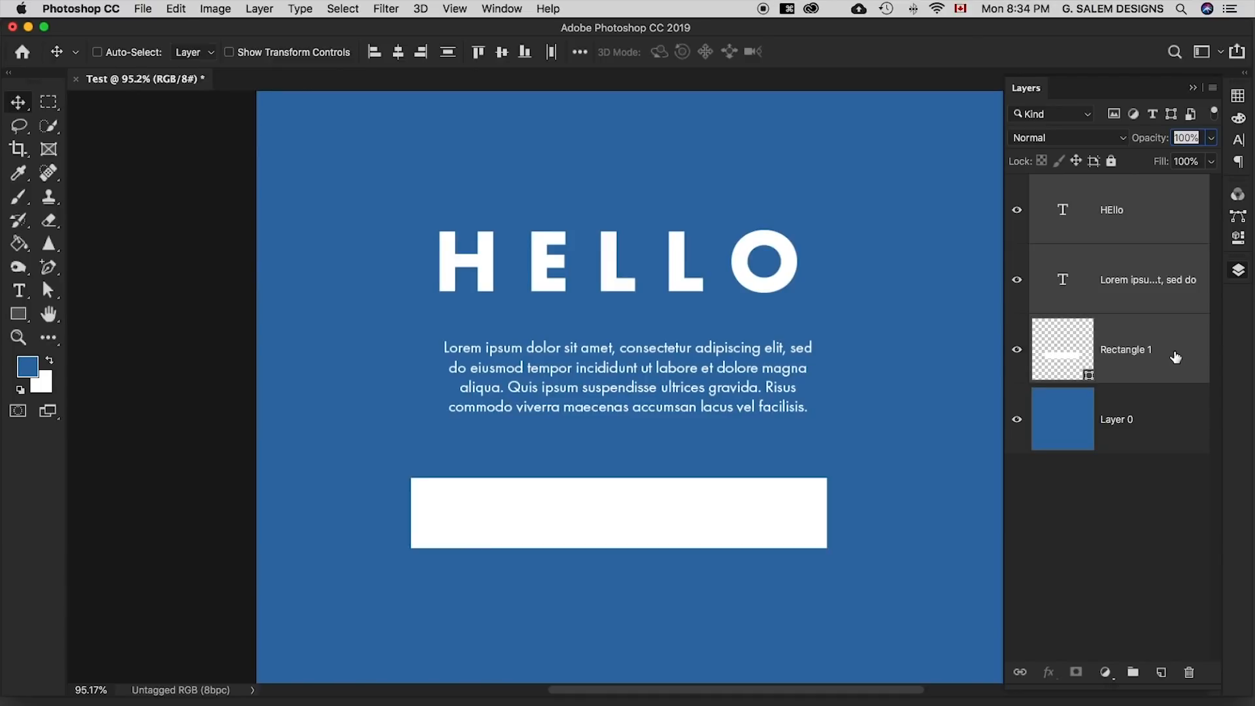
key(super+g)
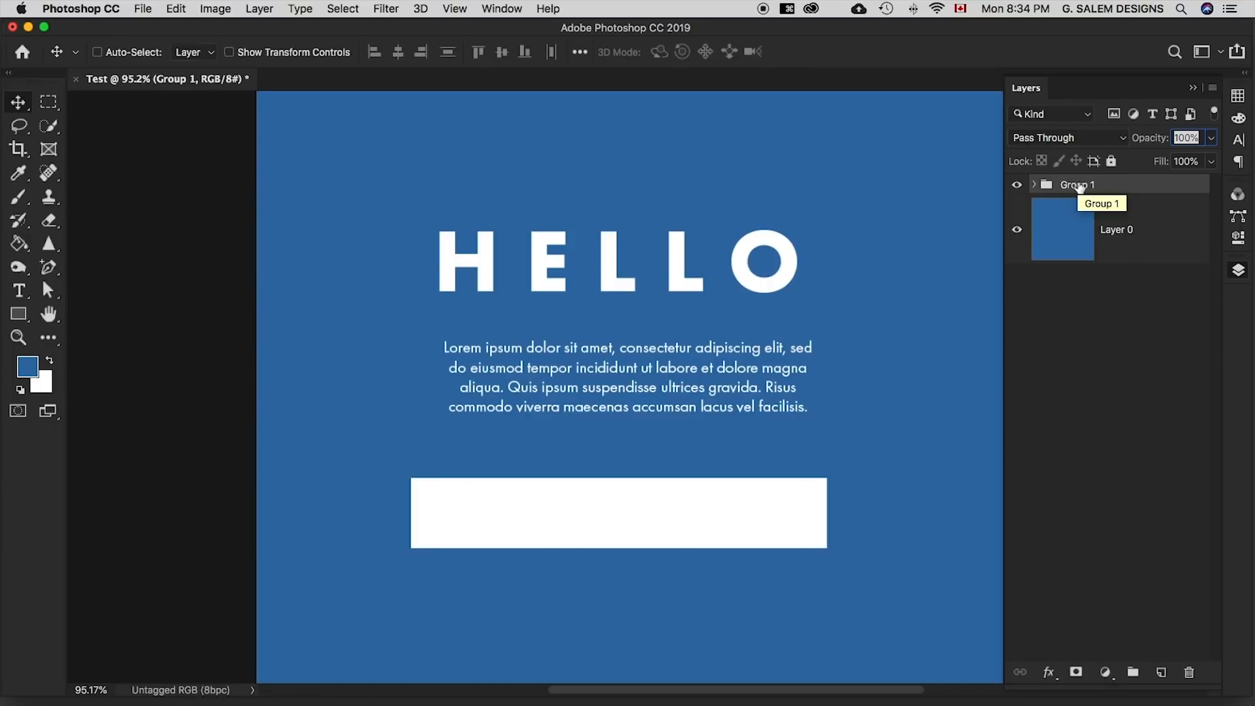
click(1034, 185)
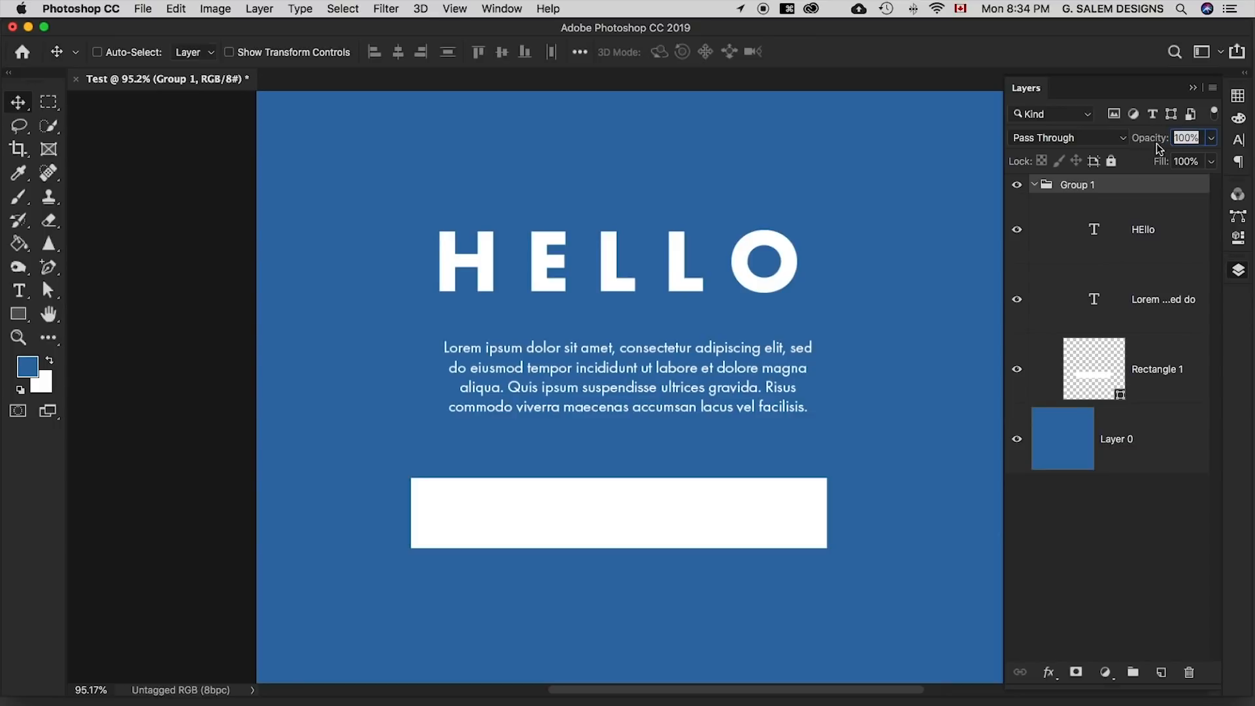
Lower the Rectangle 1 layer's opacity to 33% and raise it to 68% with the opacity slider
click(1156, 366)
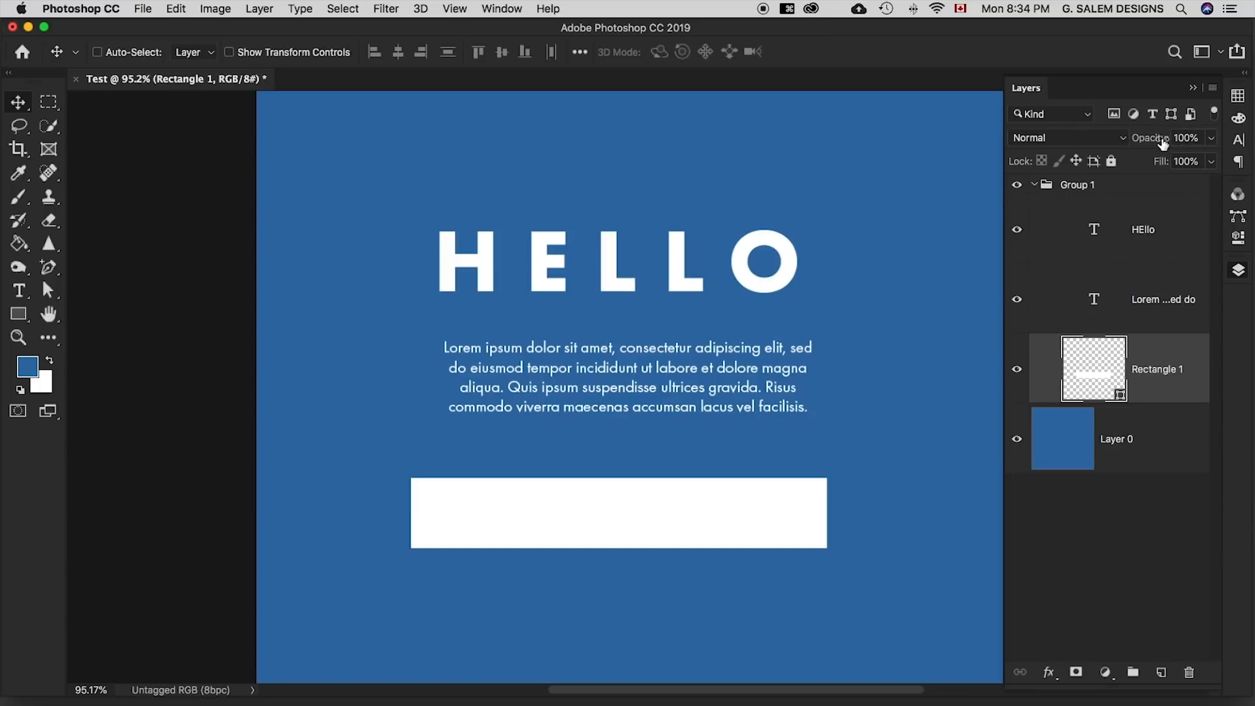
click(1210, 138)
mouse_move(1211, 162)
mouse_down()
mouse_move(1137, 161)
mouse_move(1221, 159)
mouse_up()
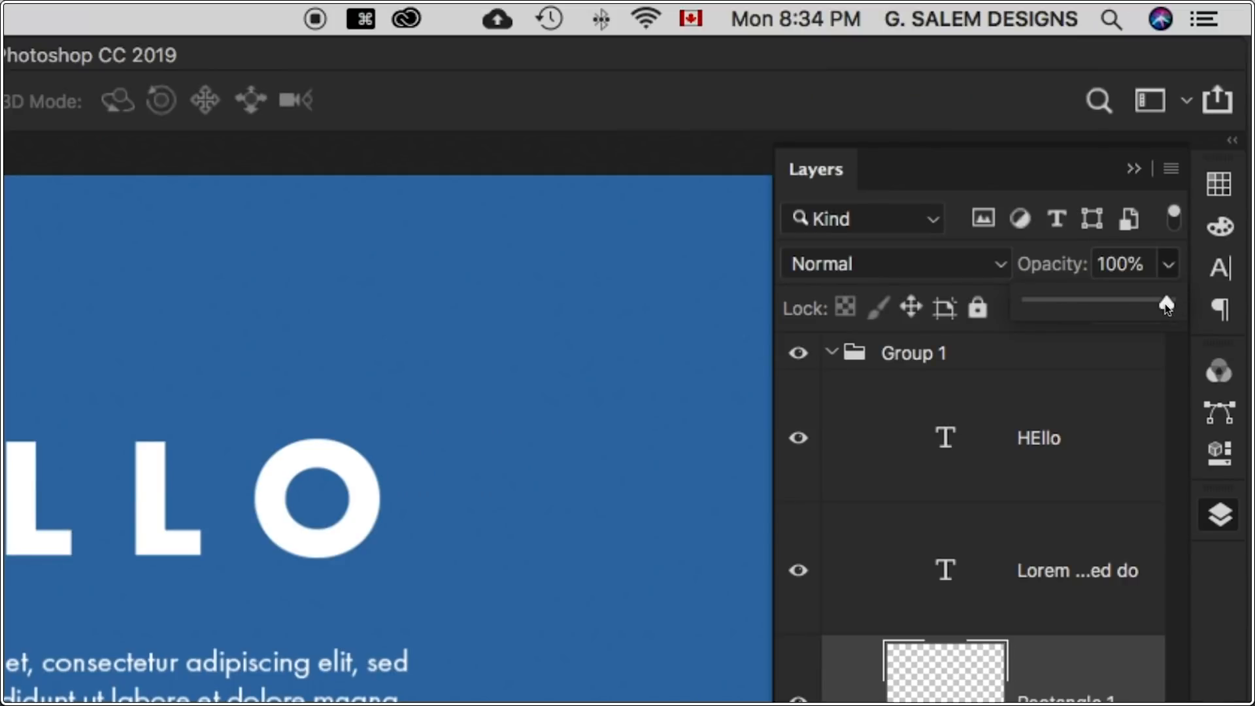
drag(1167, 307, 1077, 301)
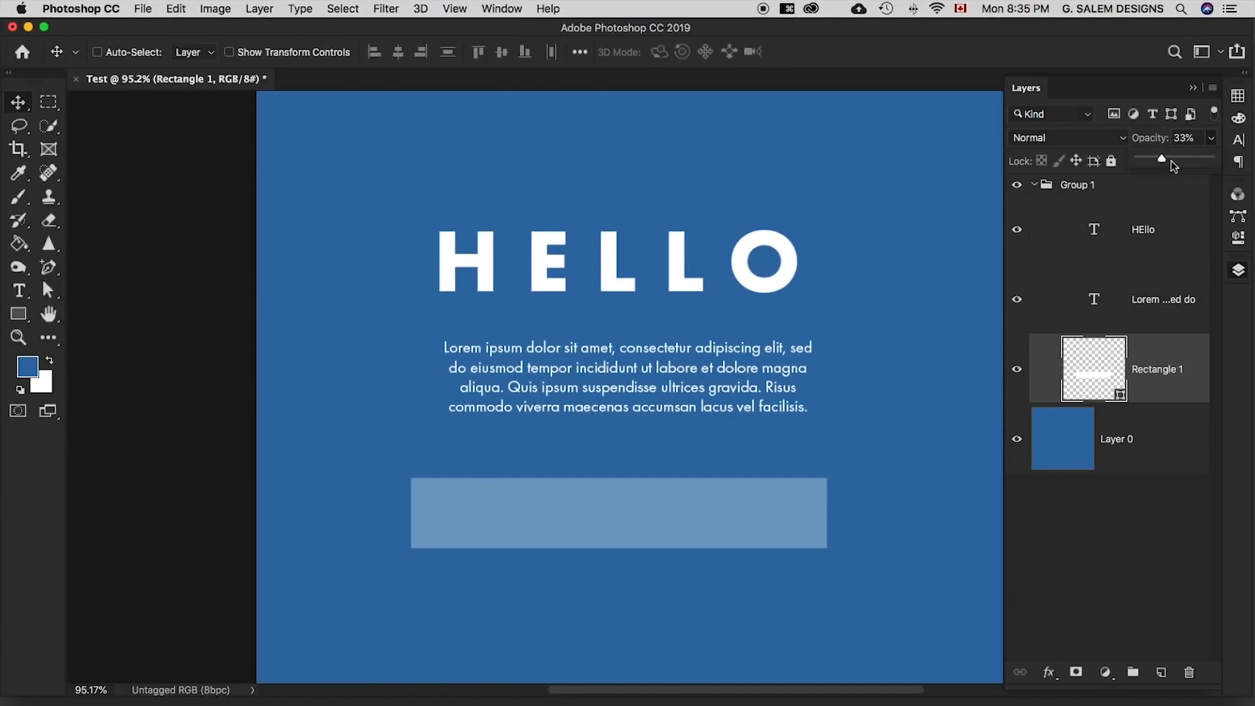
mouse_move(1163, 158)
mouse_down()
mouse_move(1211, 162)
mouse_move(1187, 163)
mouse_up()
Enter an exact opacity of 70% for the Rectangle 1 layer, and reduce it to 30%
click(1194, 137)
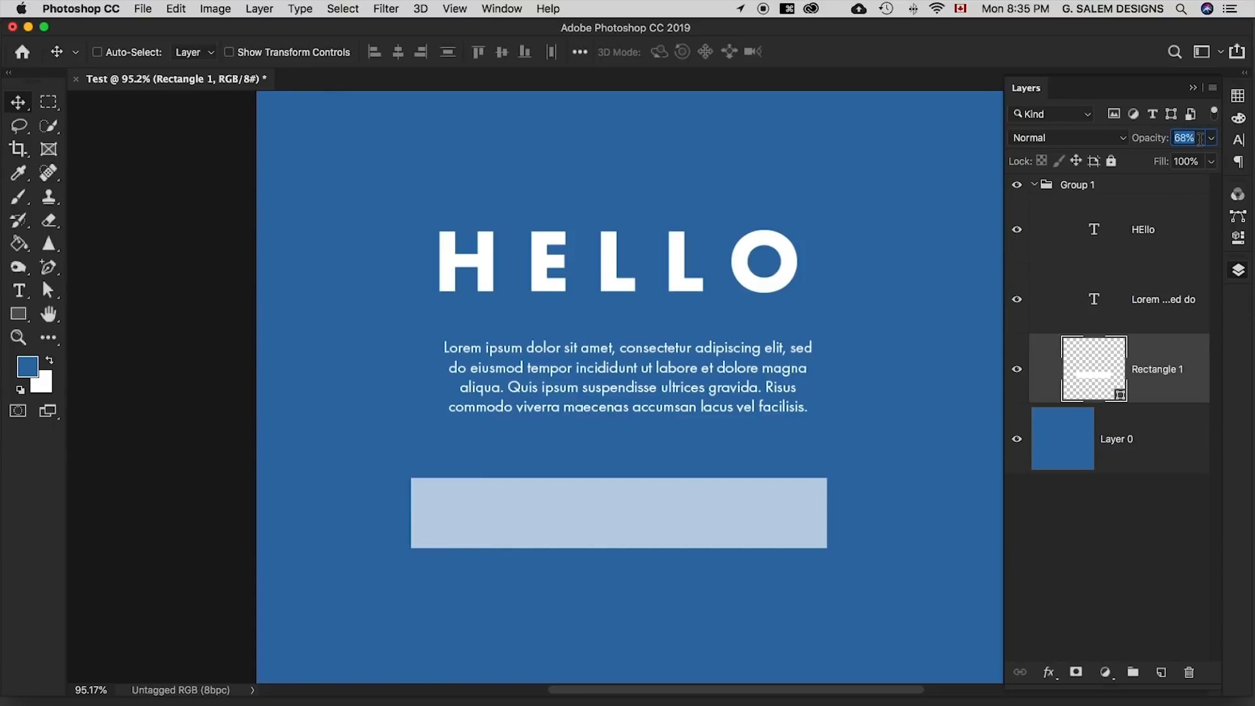
text(70)
key(Tab)
click(1186, 137)
text(30)
Scrub the HEllo layer's opacity down to 81% and back up to 100%
click(1181, 213)
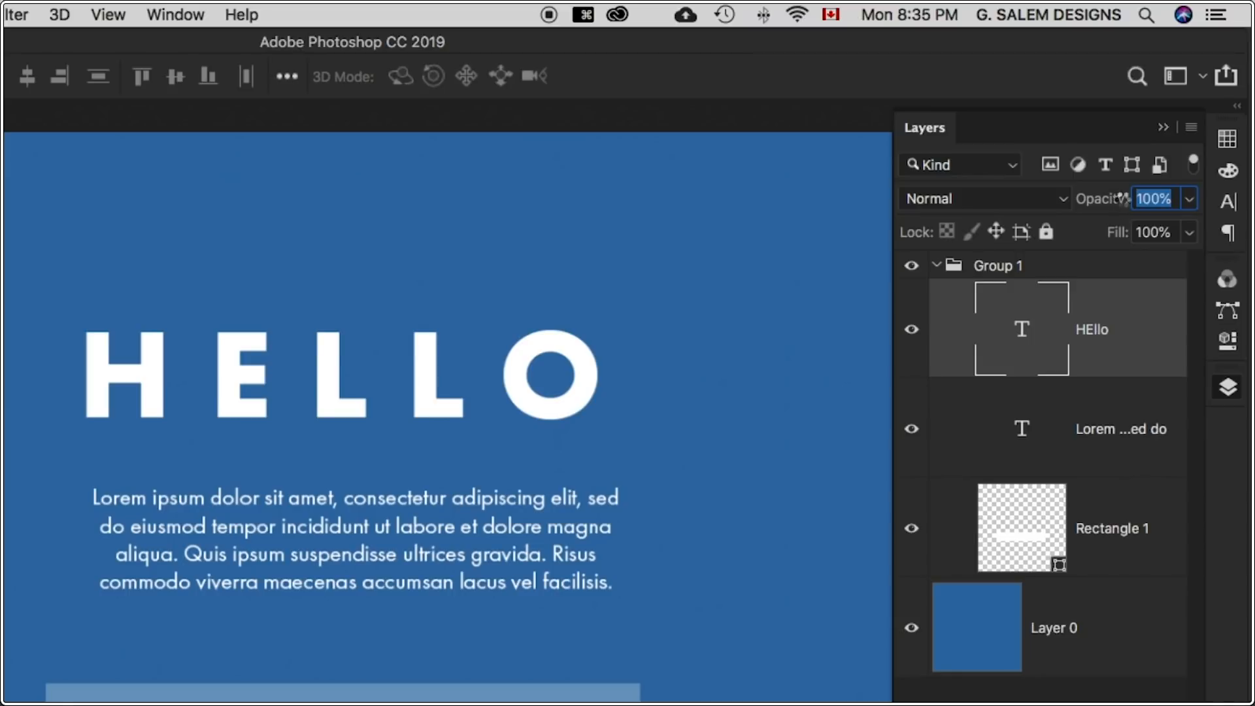
mouse_move(1120, 203)
mouse_down()
mouse_move(1082, 202)
mouse_move(1108, 204)
mouse_up()
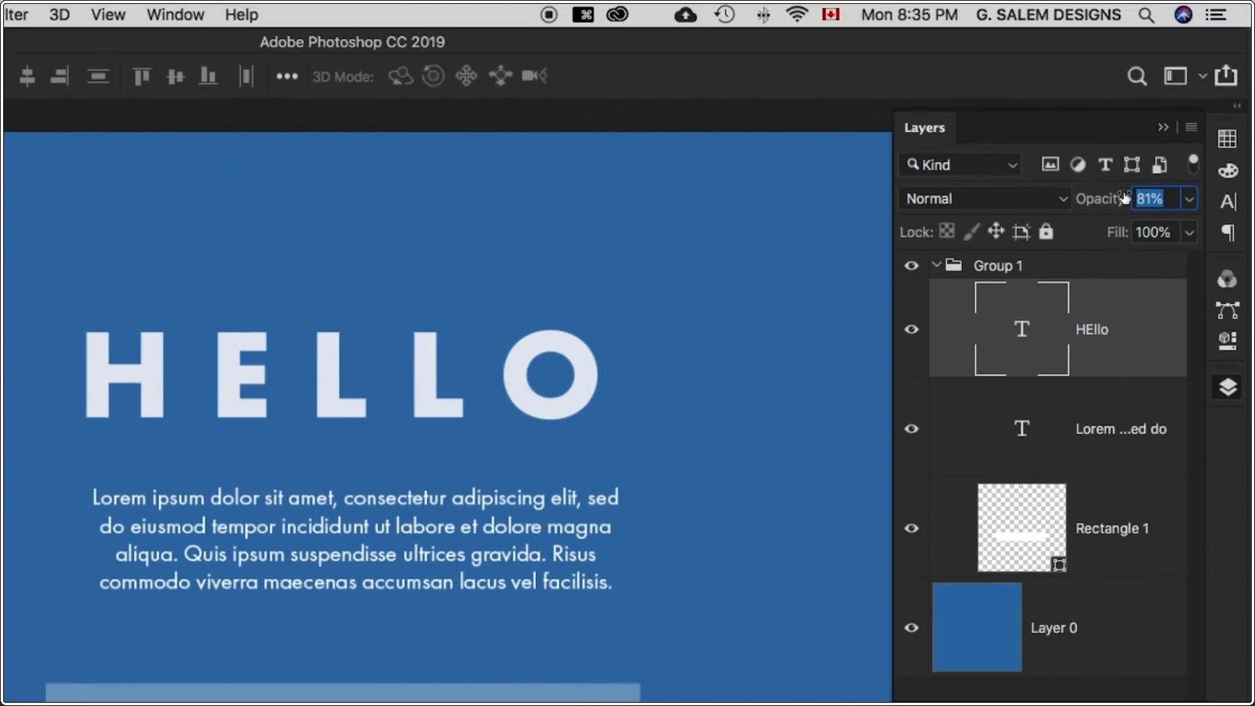
drag(1103, 205, 1189, 203)
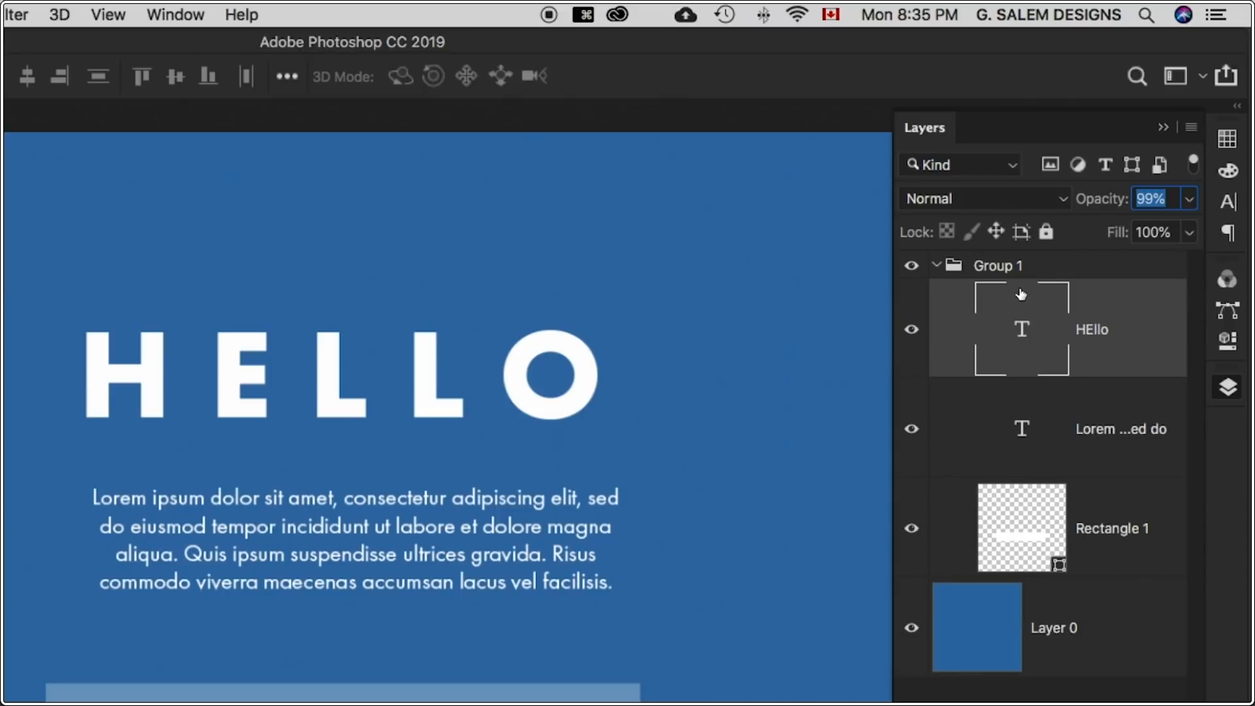
drag(1105, 205, 1155, 207)
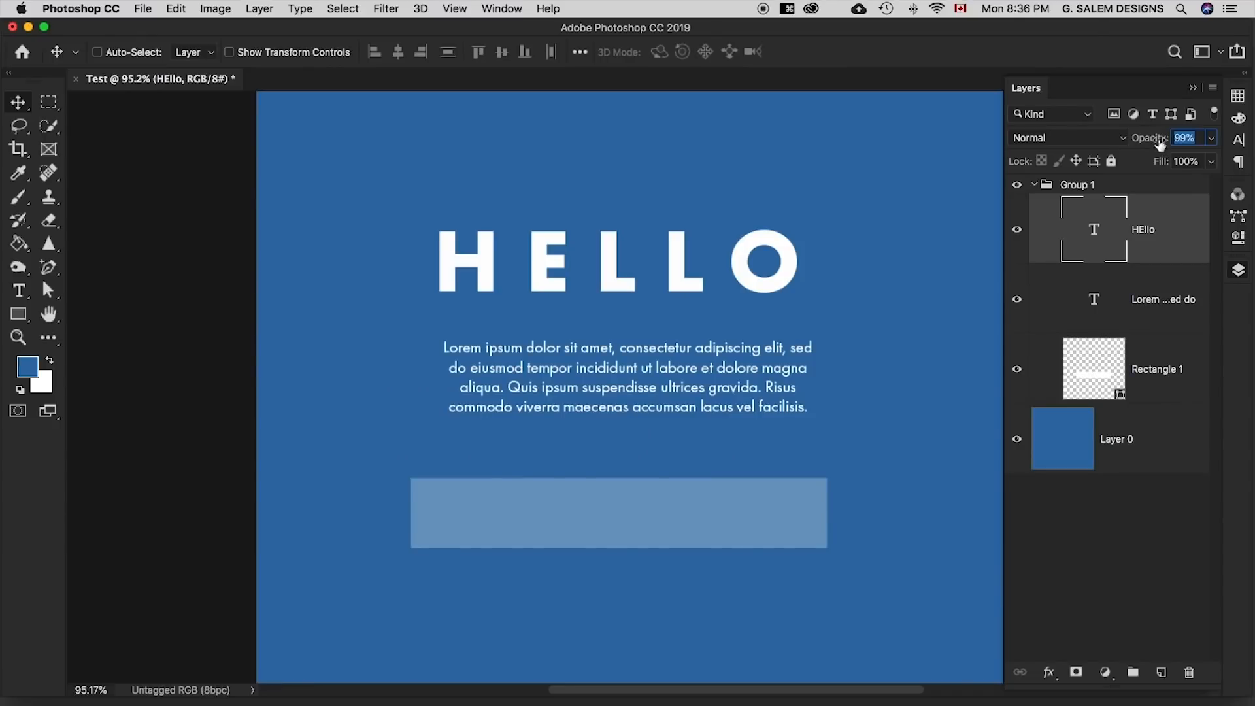
drag(1160, 144, 1178, 142)
Raise the Rectangle 1 layer's opacity to 100% and set the HEllo layer's opacity to 80%
click(1153, 372)
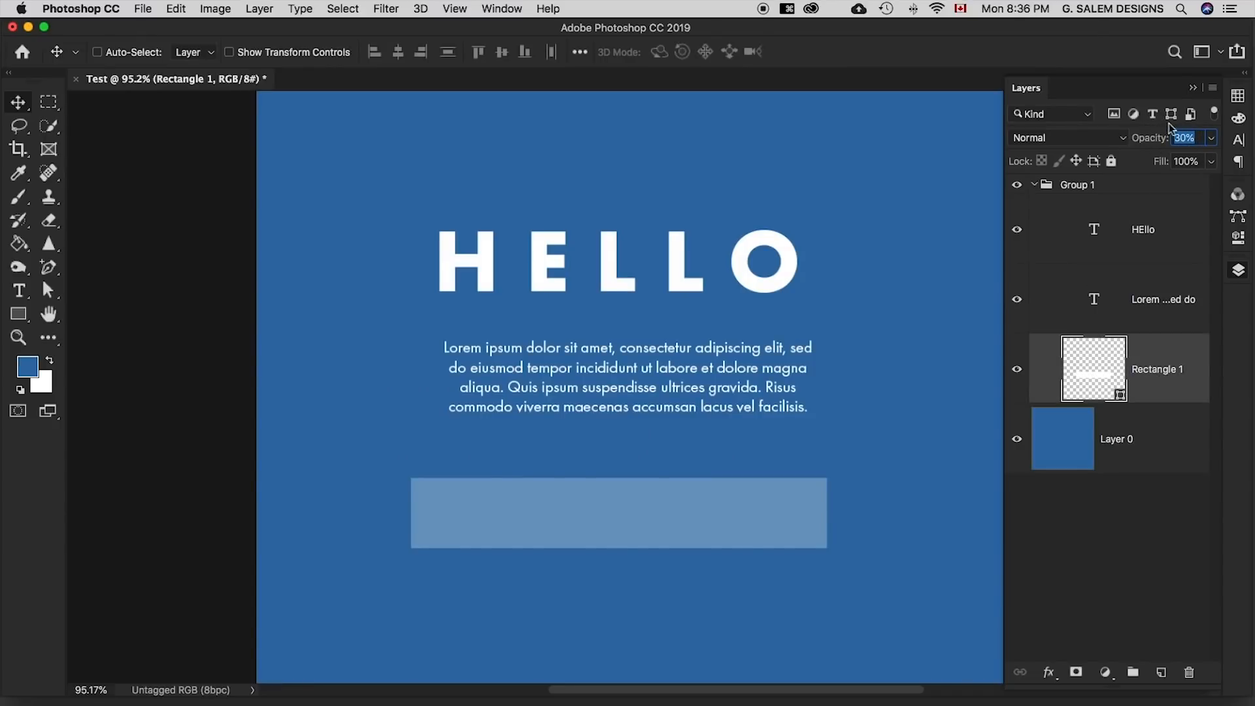
drag(1163, 142, 1239, 139)
click(1168, 236)
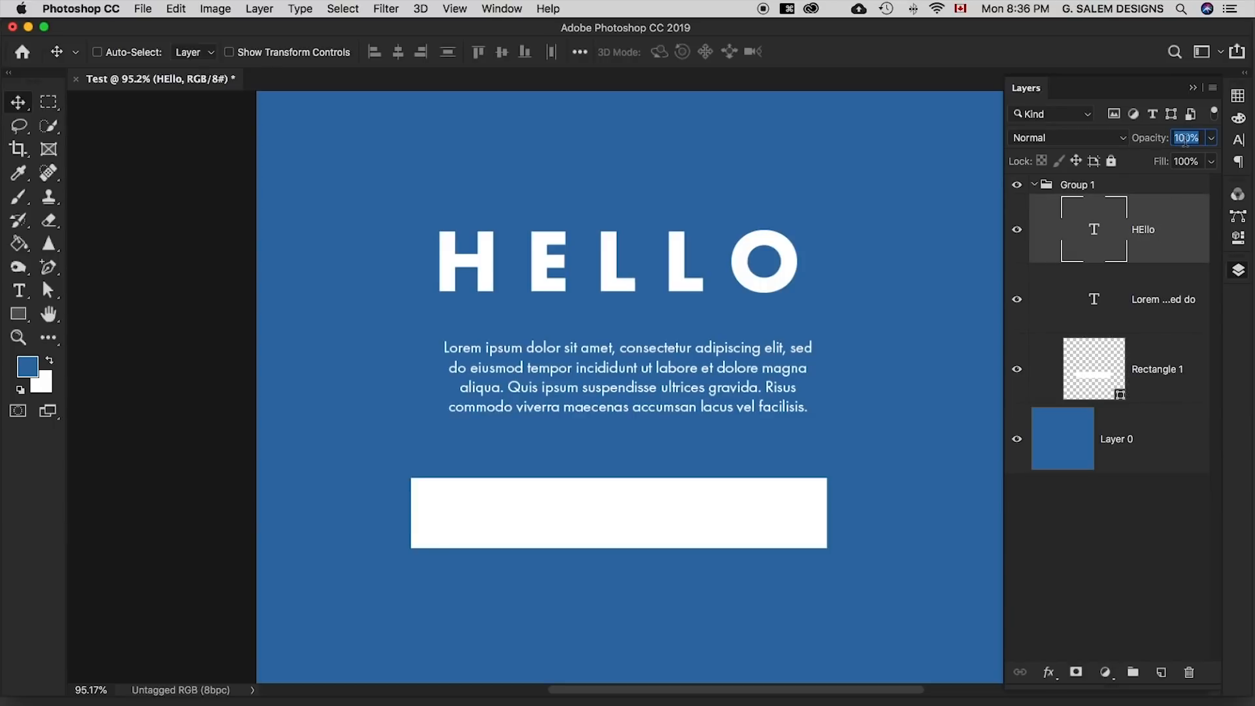
text(80)
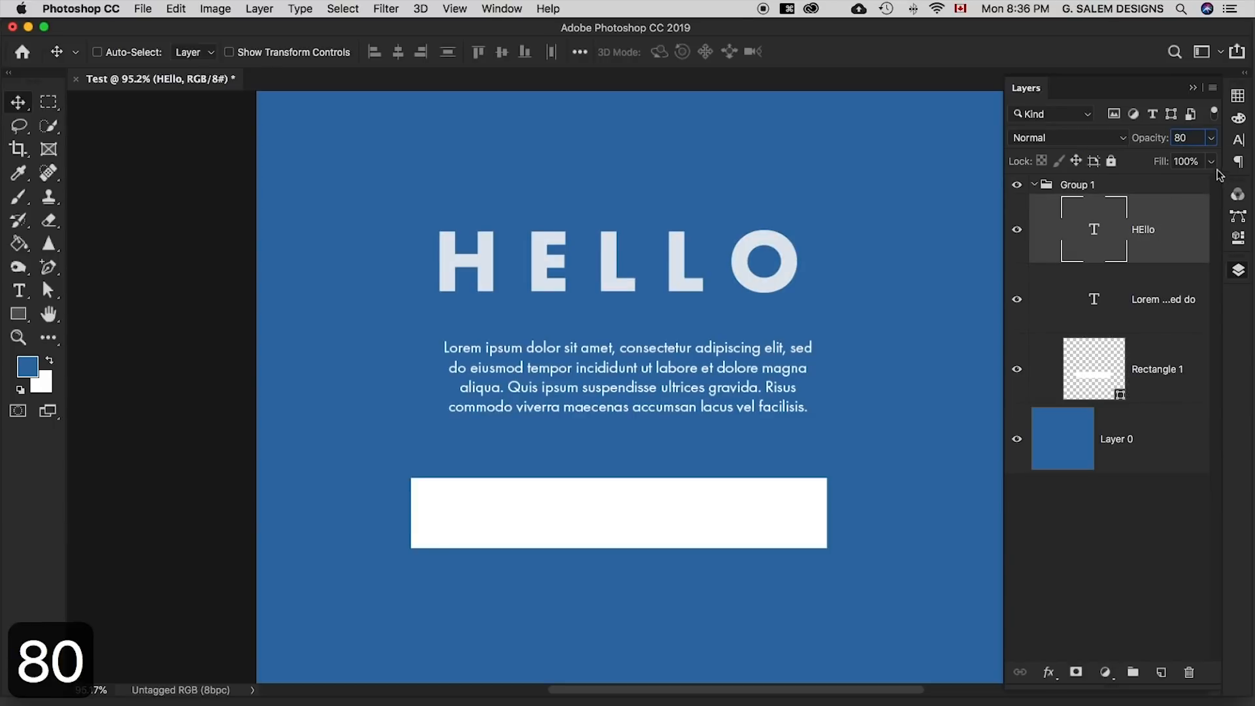
Set the lorem ipsum text layer's opacity to 70% and fit the whole canvas in the window
click(1163, 288)
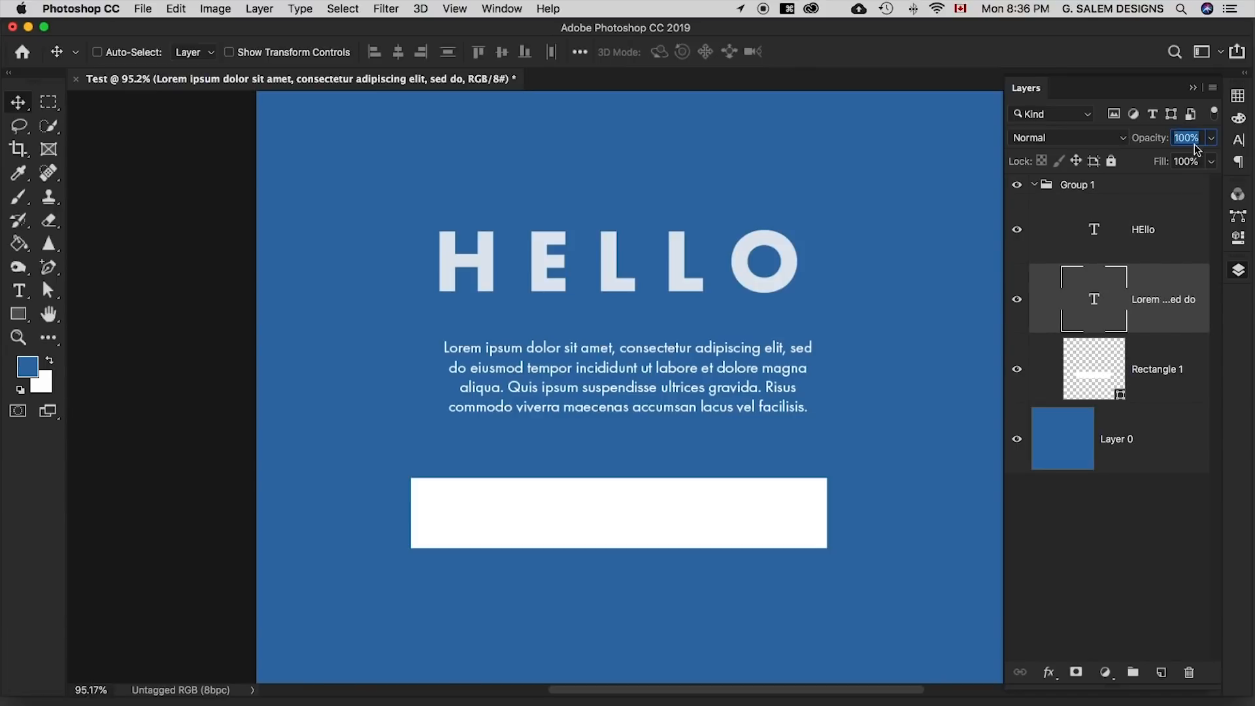
text(70)
scroll(1171, 140, left, 12)
scroll(865, 355, right, 8)
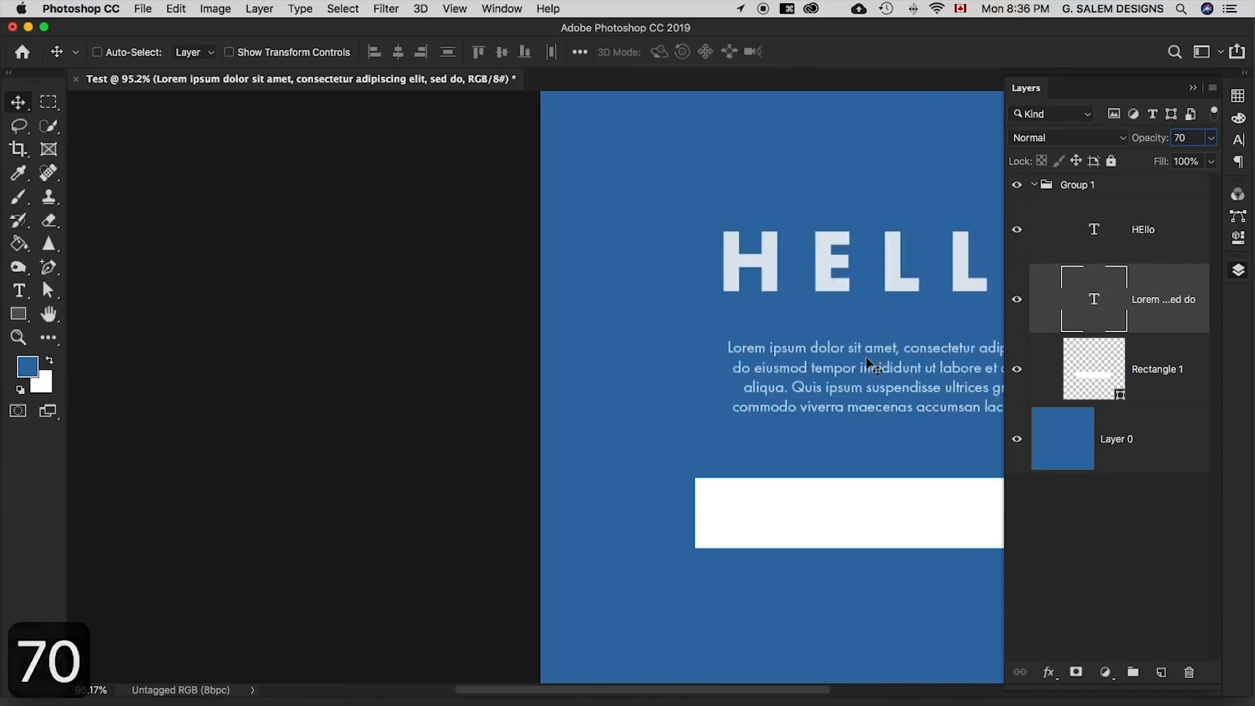
key(super+0)
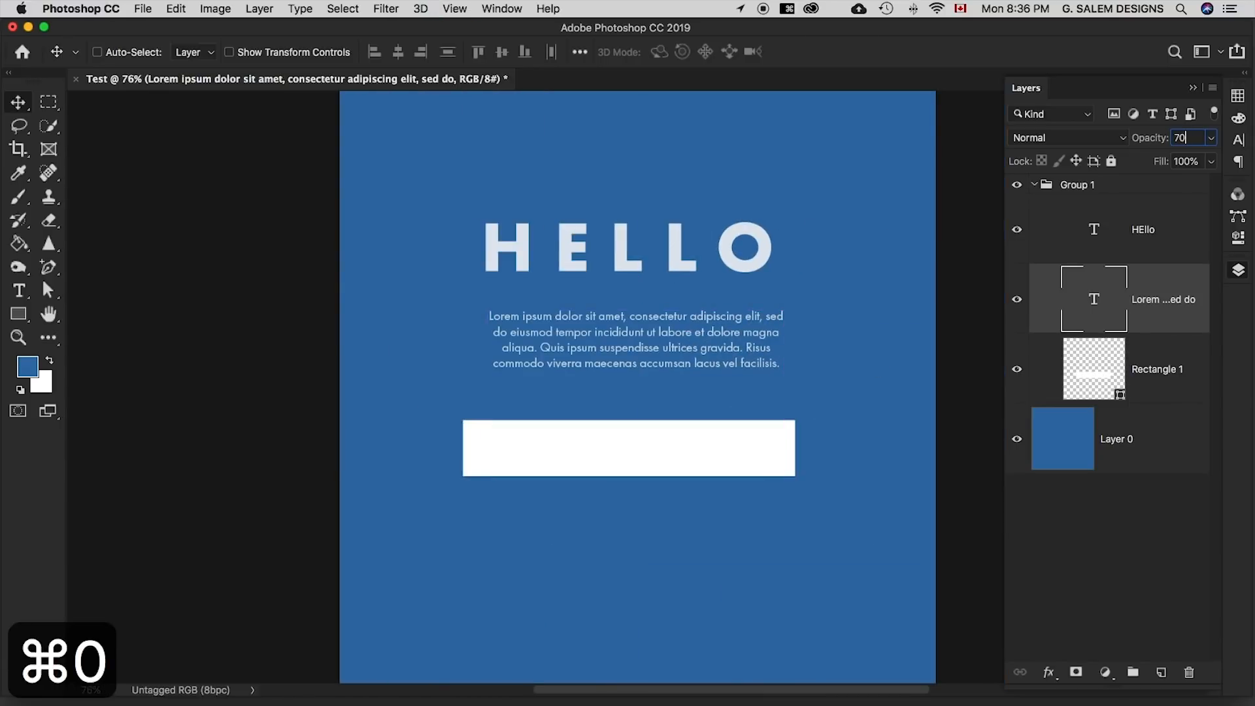
Set the Rectangle 1 layer's opacity to 60% and select the lorem ipsum layer above it
click(1186, 386)
click(1175, 138)
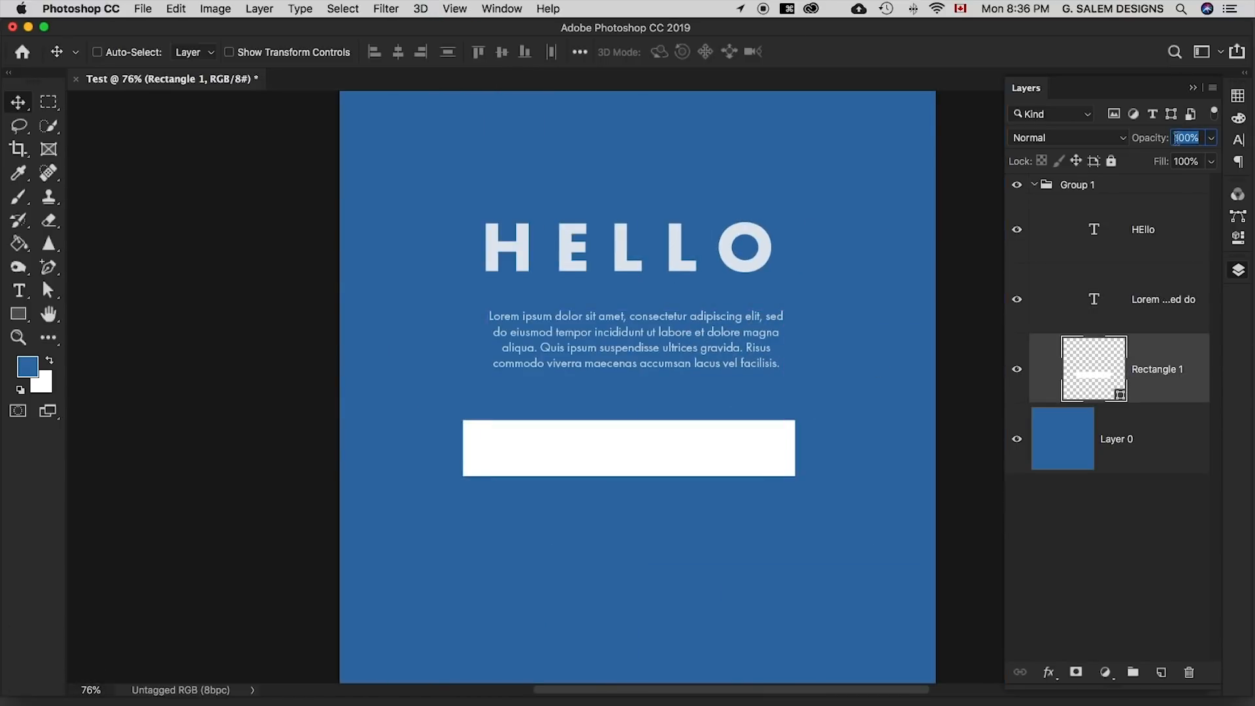
text(60)
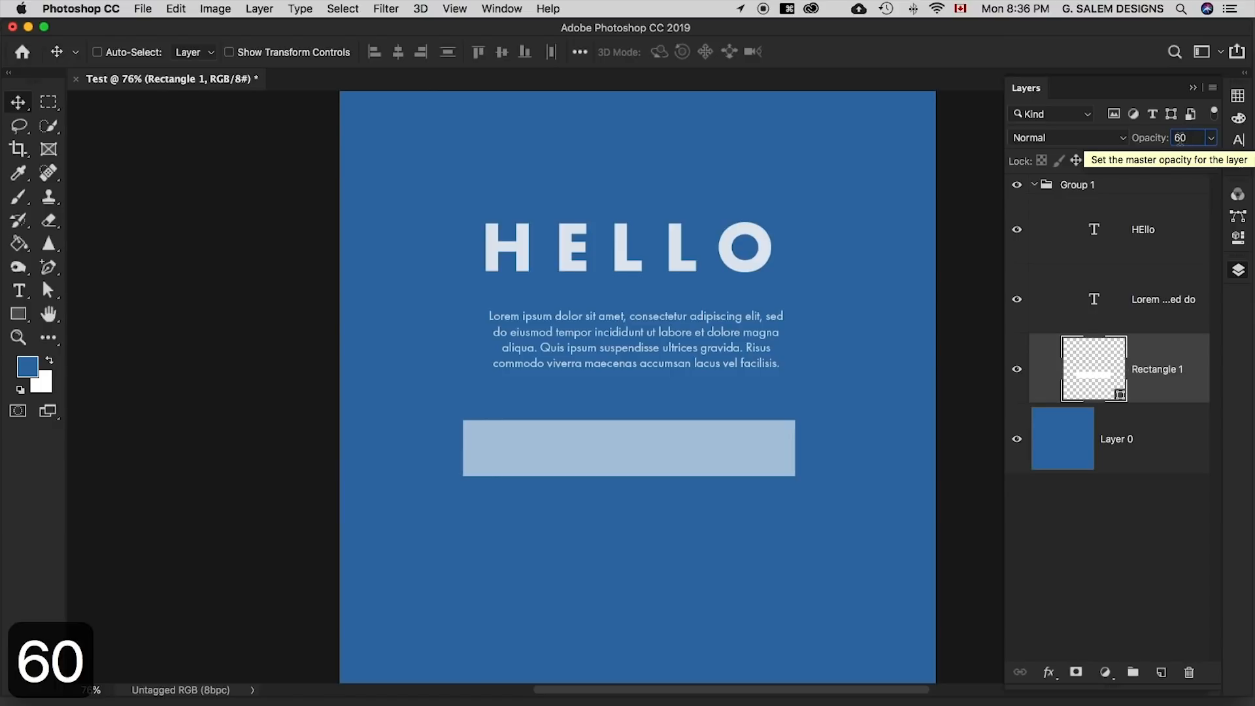
key(Tab)
key(alt+bracketright)
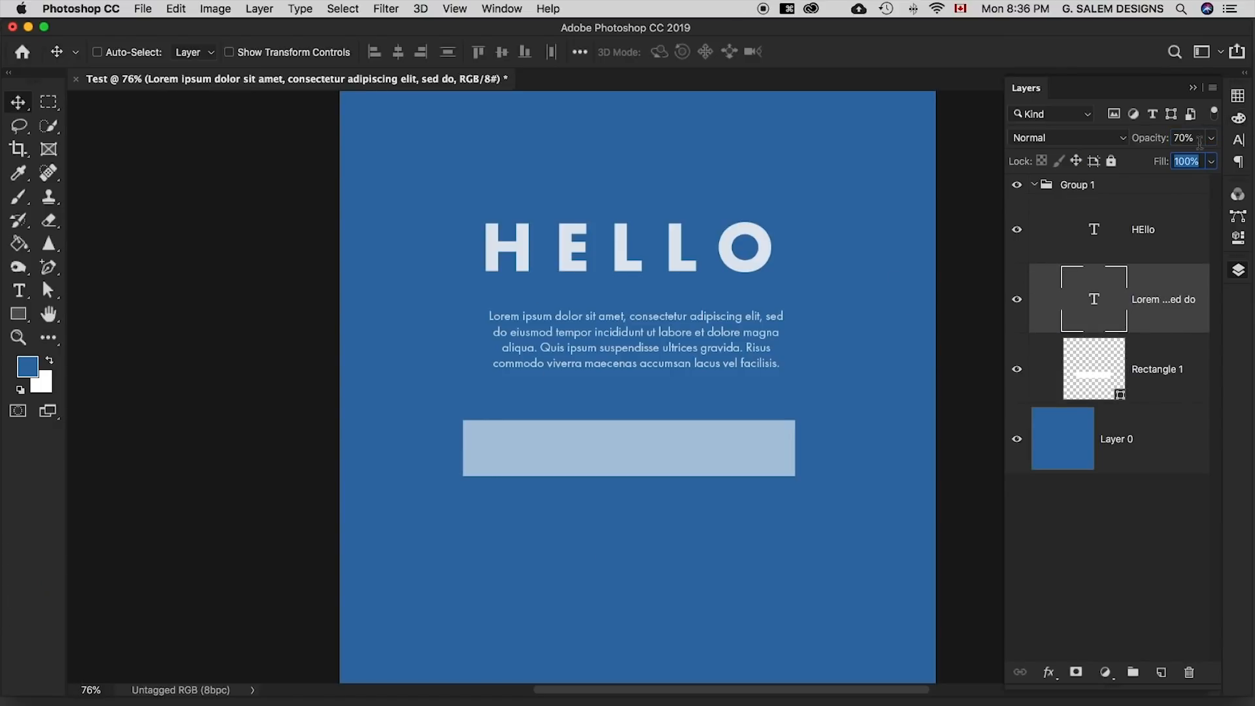
Review the opacity of the HEllo, lorem ipsum and Rectangle 1 layers, and raise Rectangle 1's opacity to 99%
click(1163, 234)
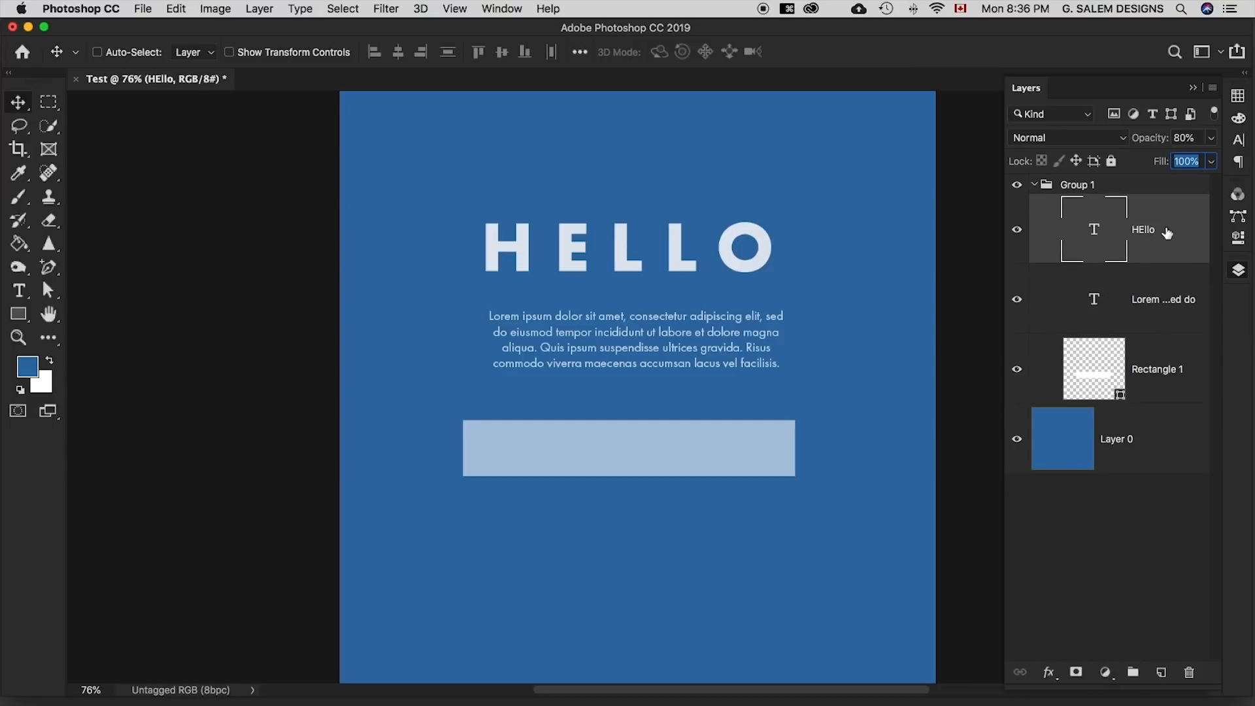
click(1155, 283)
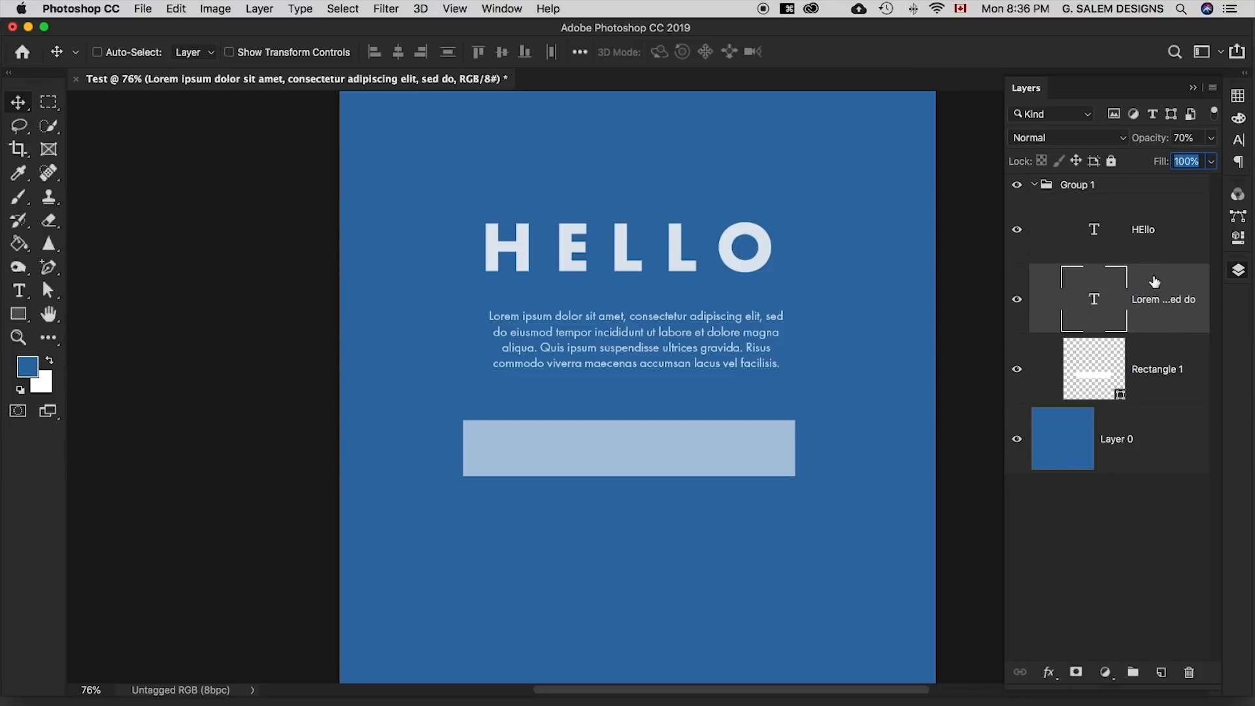
click(1161, 354)
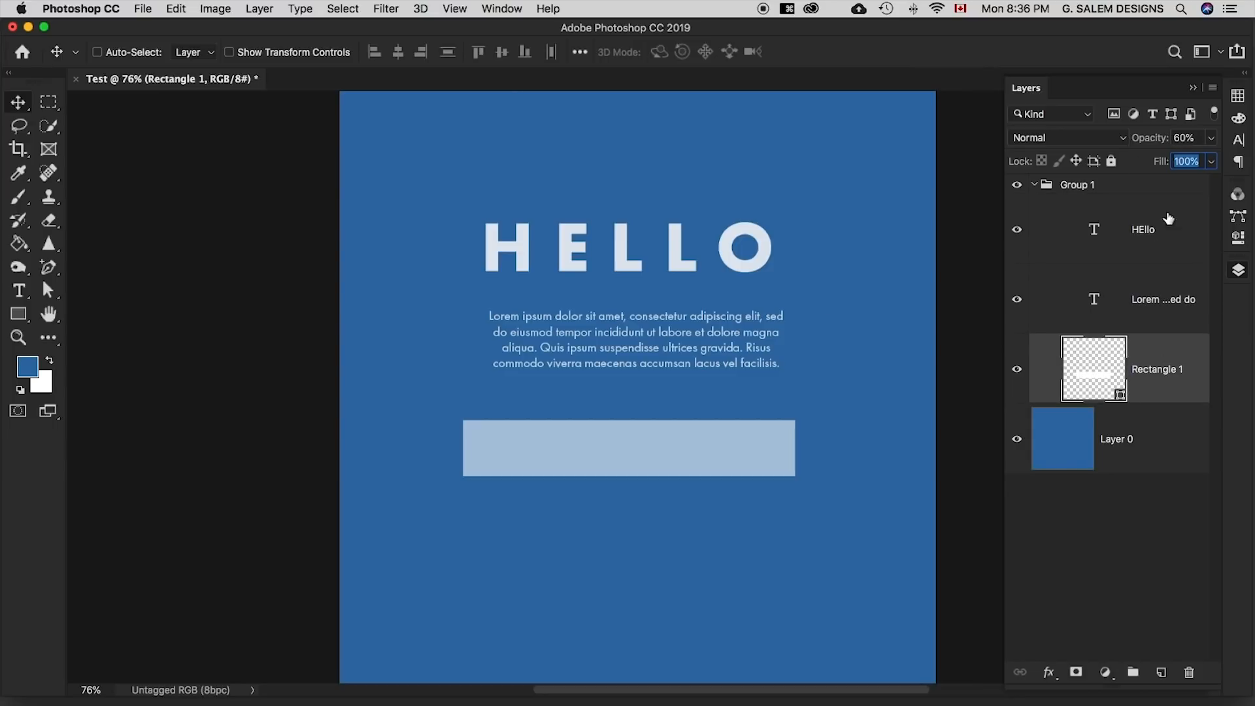
drag(1166, 142, 1214, 182)
click(1210, 162)
click(1184, 204)
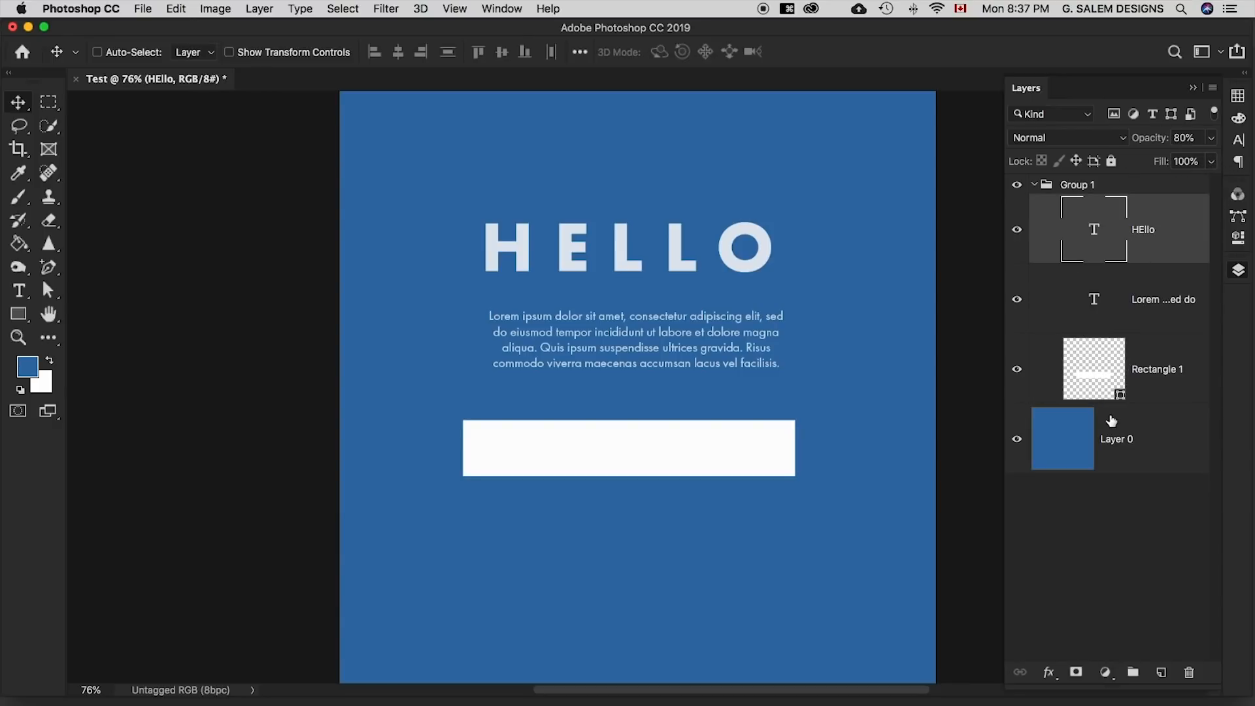
Duplicate the Rectangle 1 layer and move the original rectangle straight down so it sits below its copy on the canvas
click(1156, 434)
click(1174, 364)
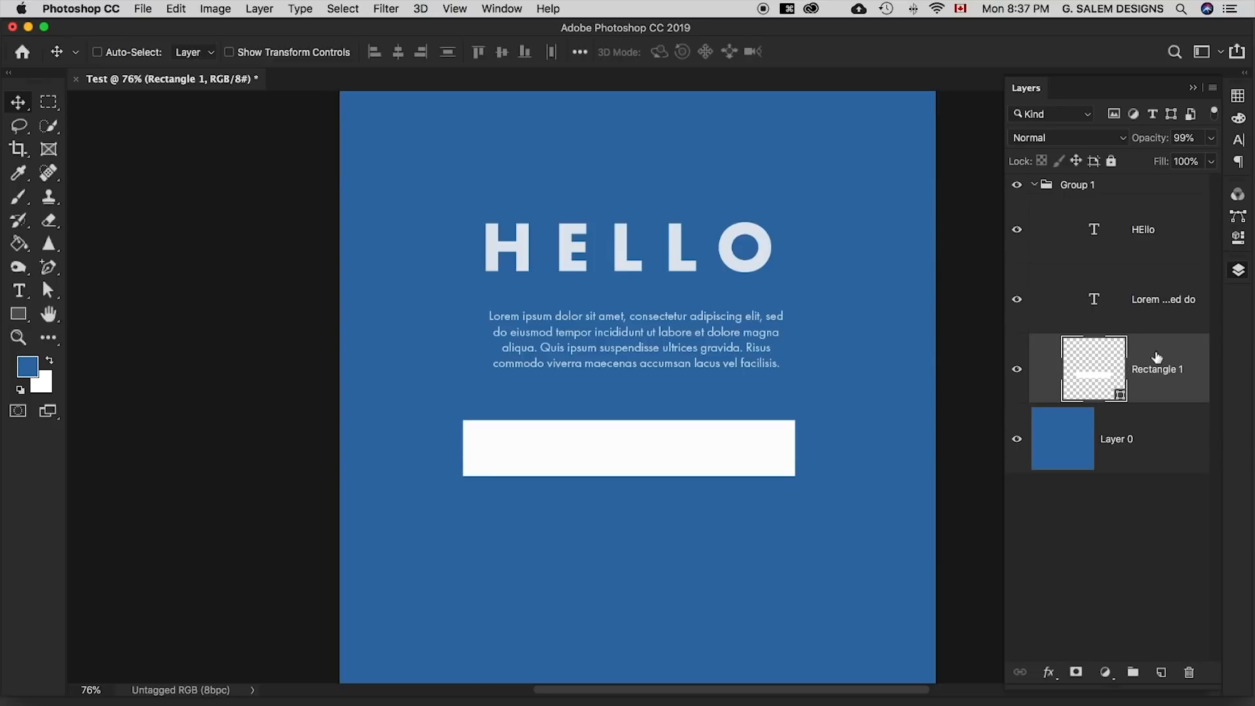
key(super+j)
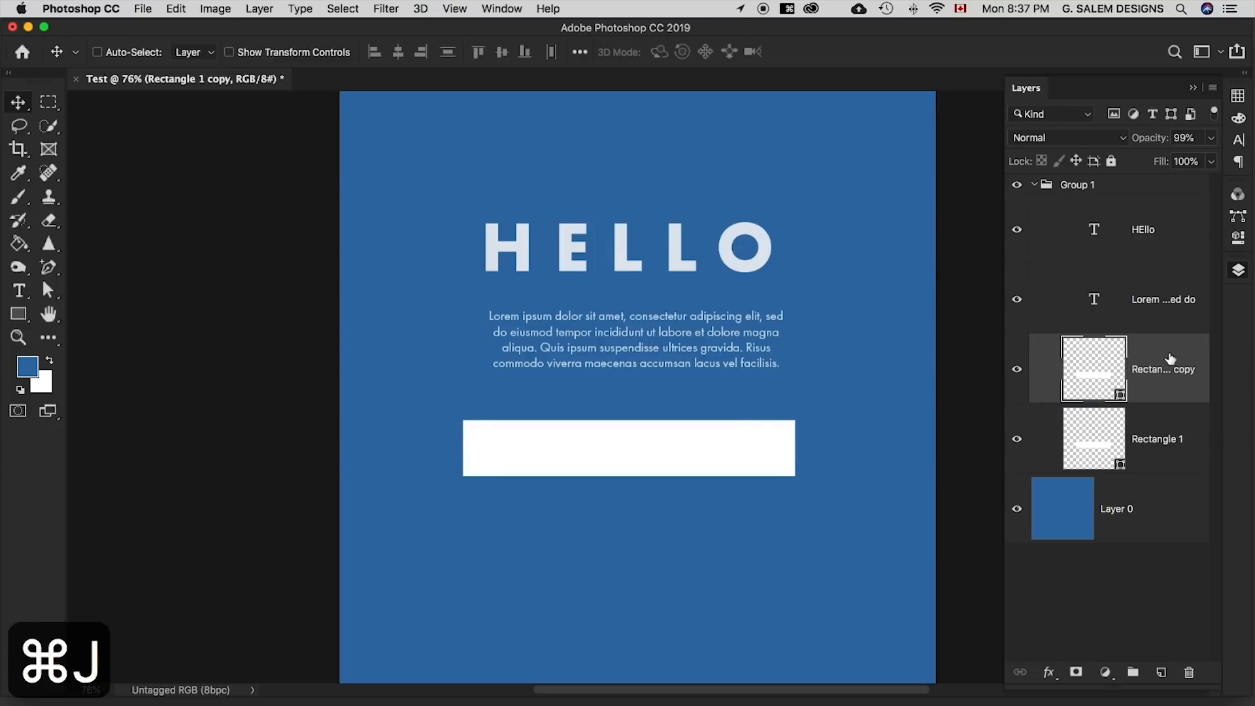
key(super+z)
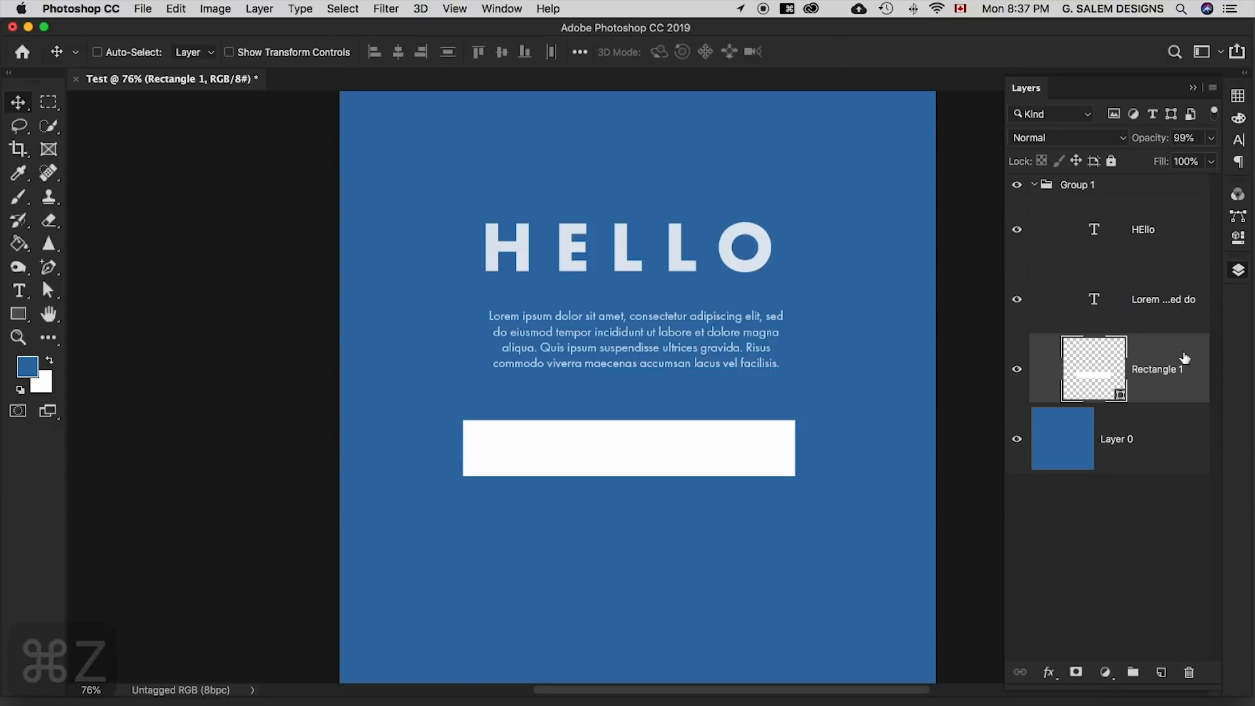
key(super+j)
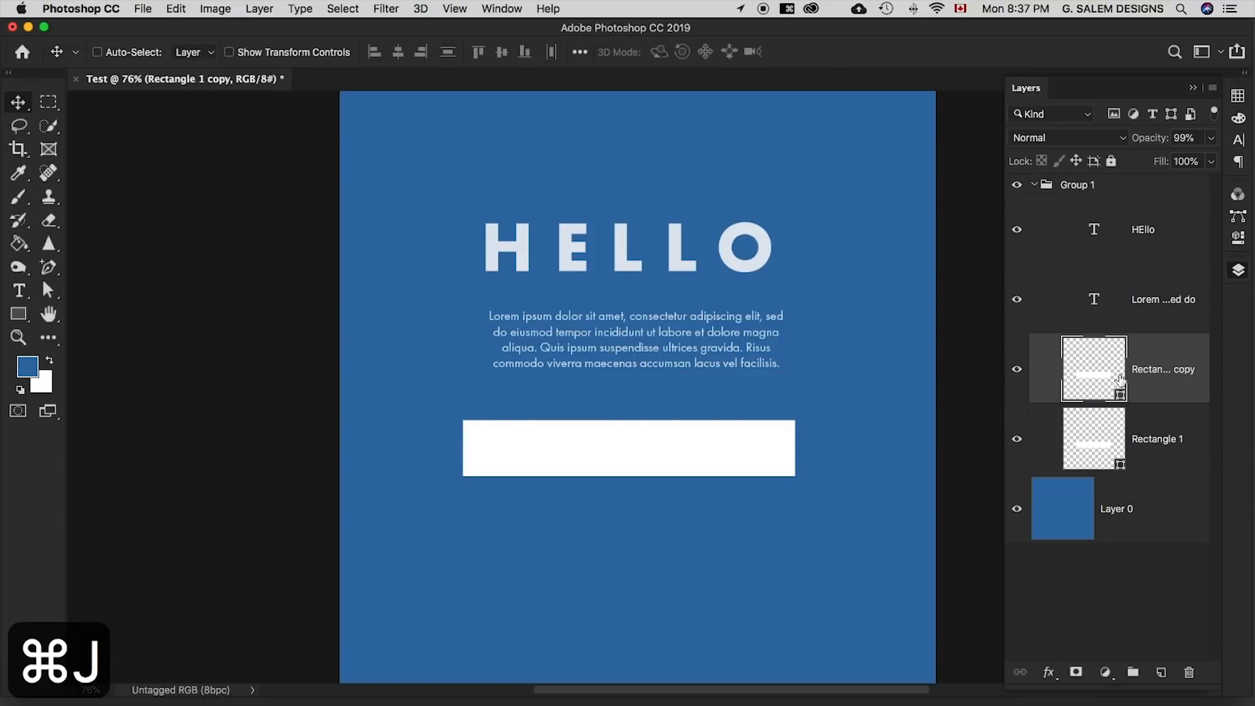
click(1169, 415)
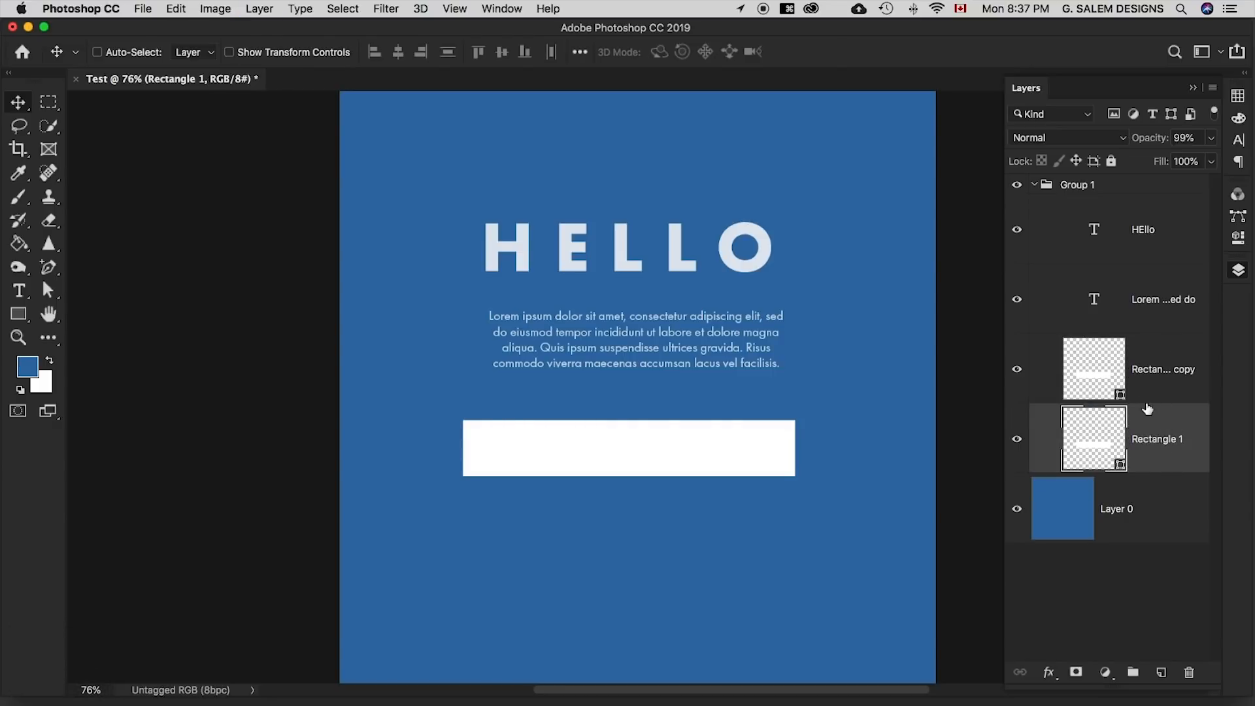
drag(796, 441, 722, 541)
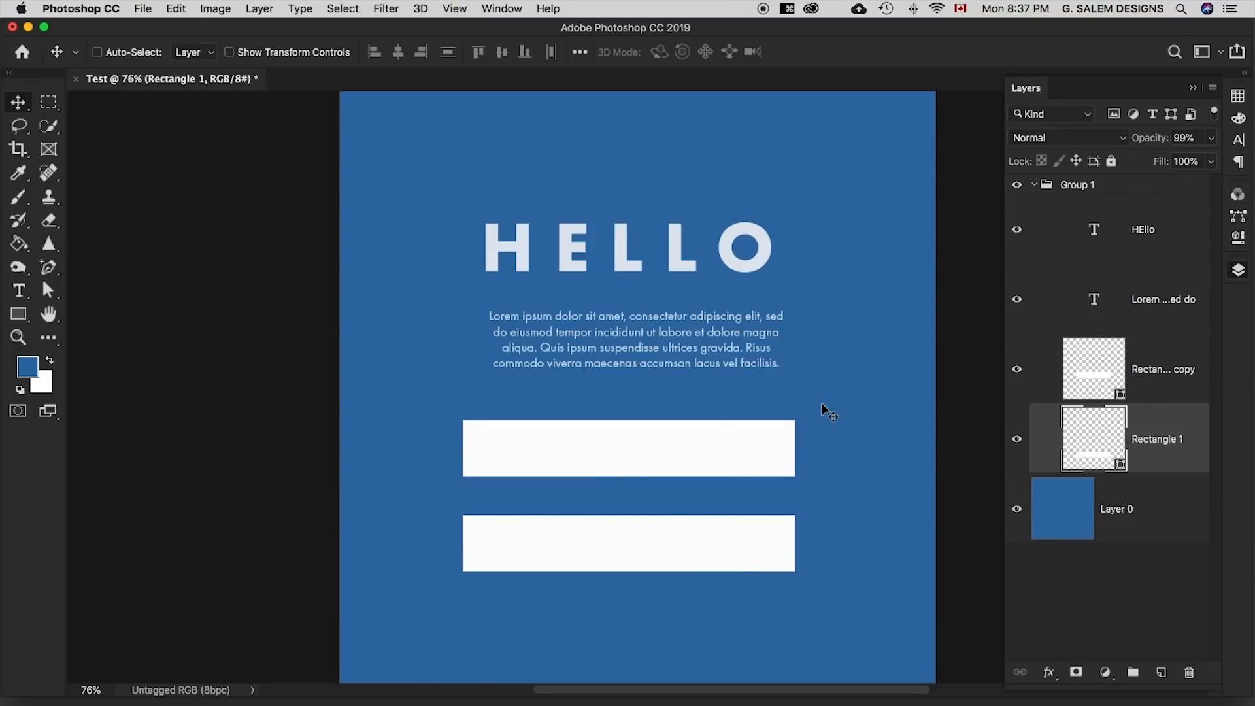
Set the opacity of both the Rectangle 1 and Rectangle 1 copy layers to 100%
shift+click(1162, 392)
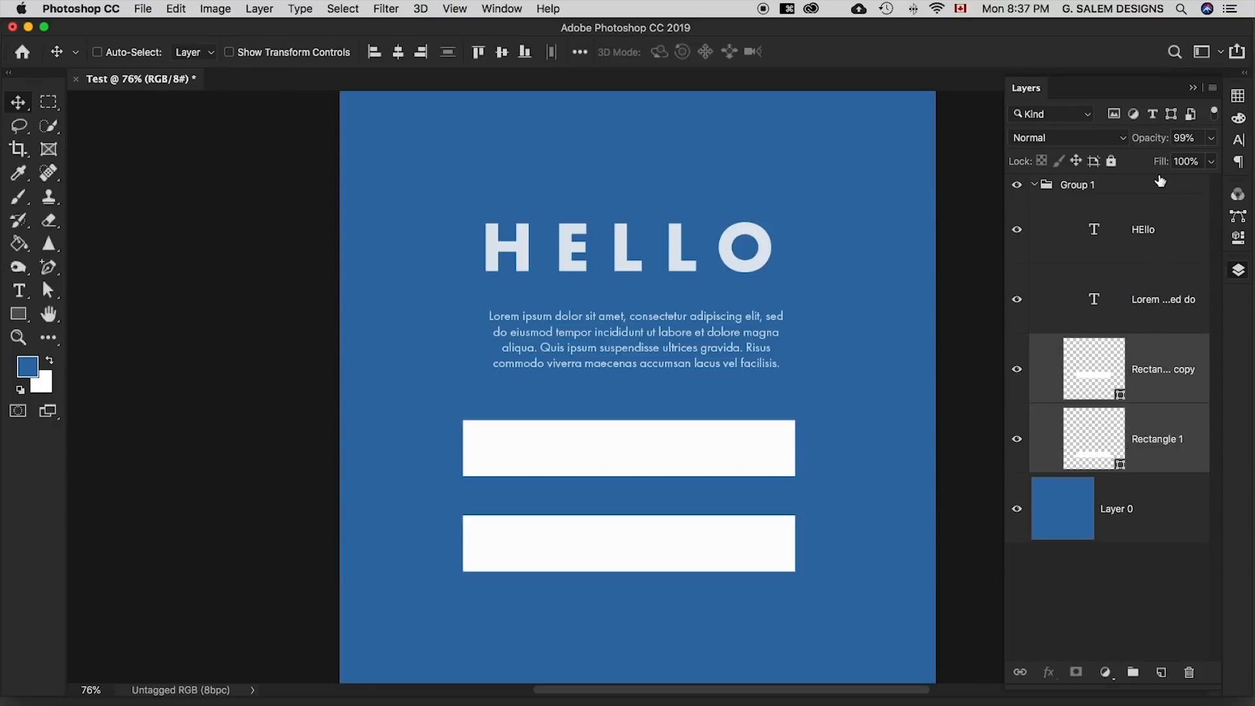
key(super+z)
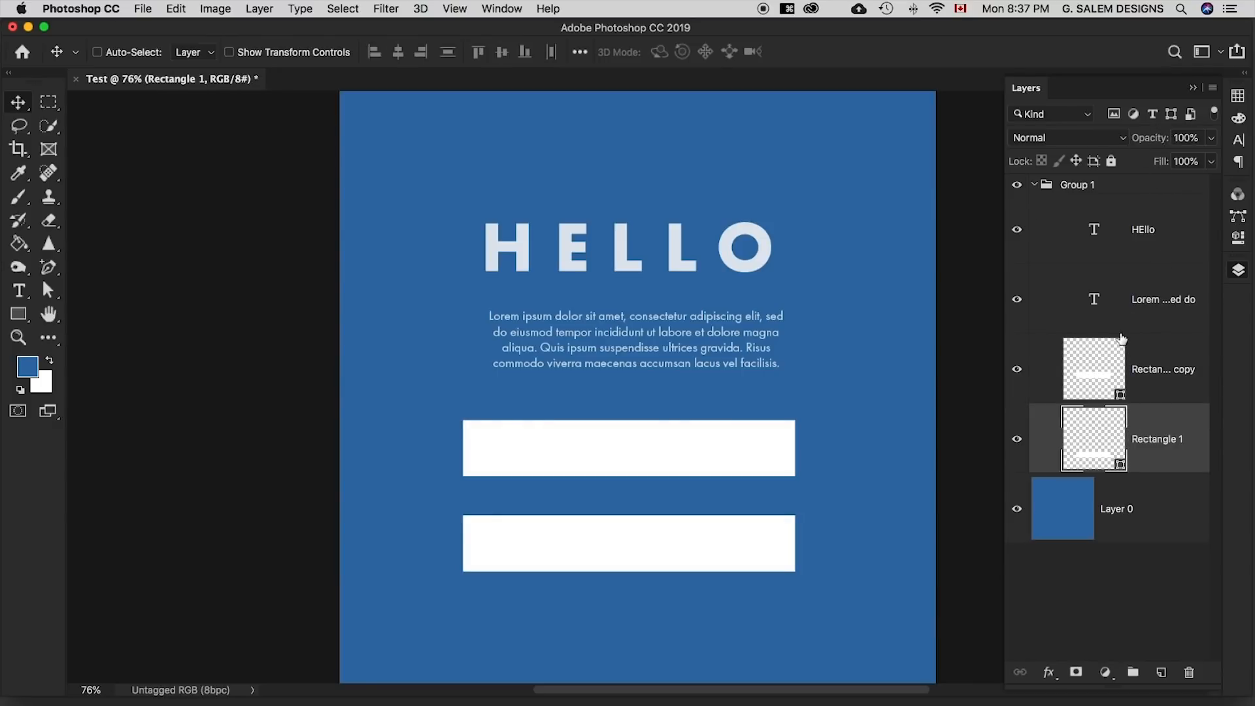
Add a Bevel & Emboss style to the Rectangle 1 copy layer with 168% depth and 45% highlight opacity, and collapse its effects list
click(1162, 394)
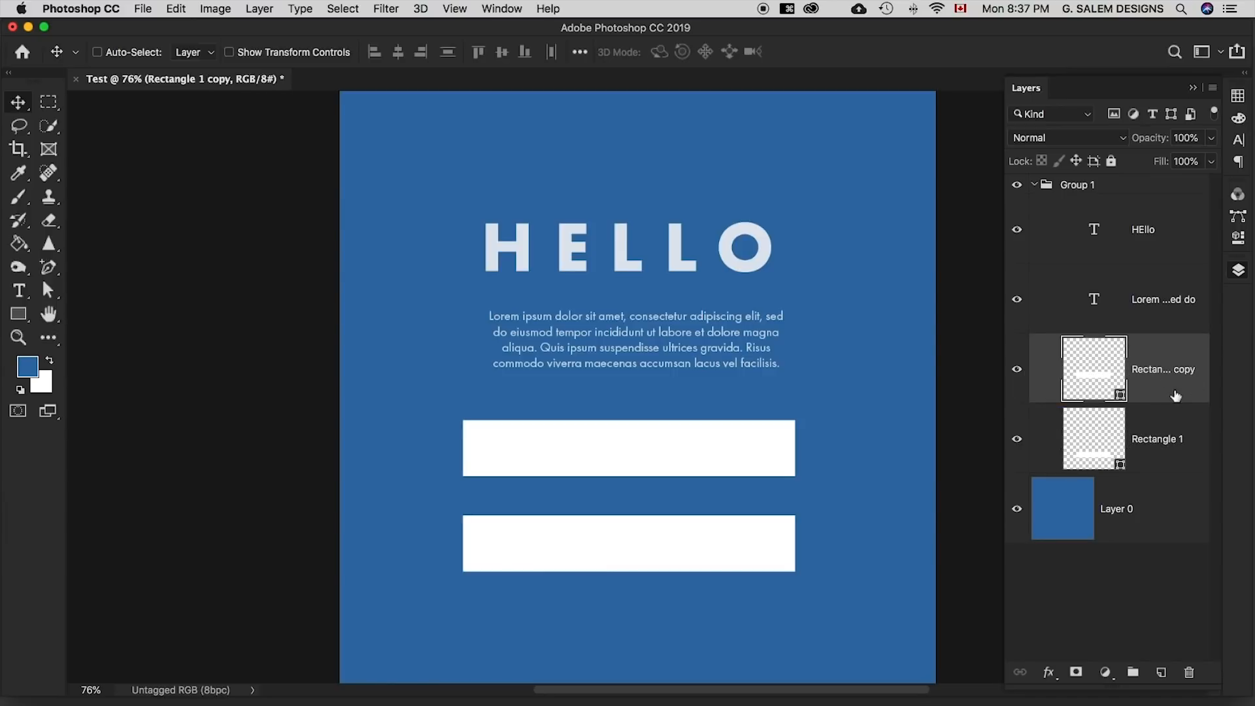
double_click(1177, 396)
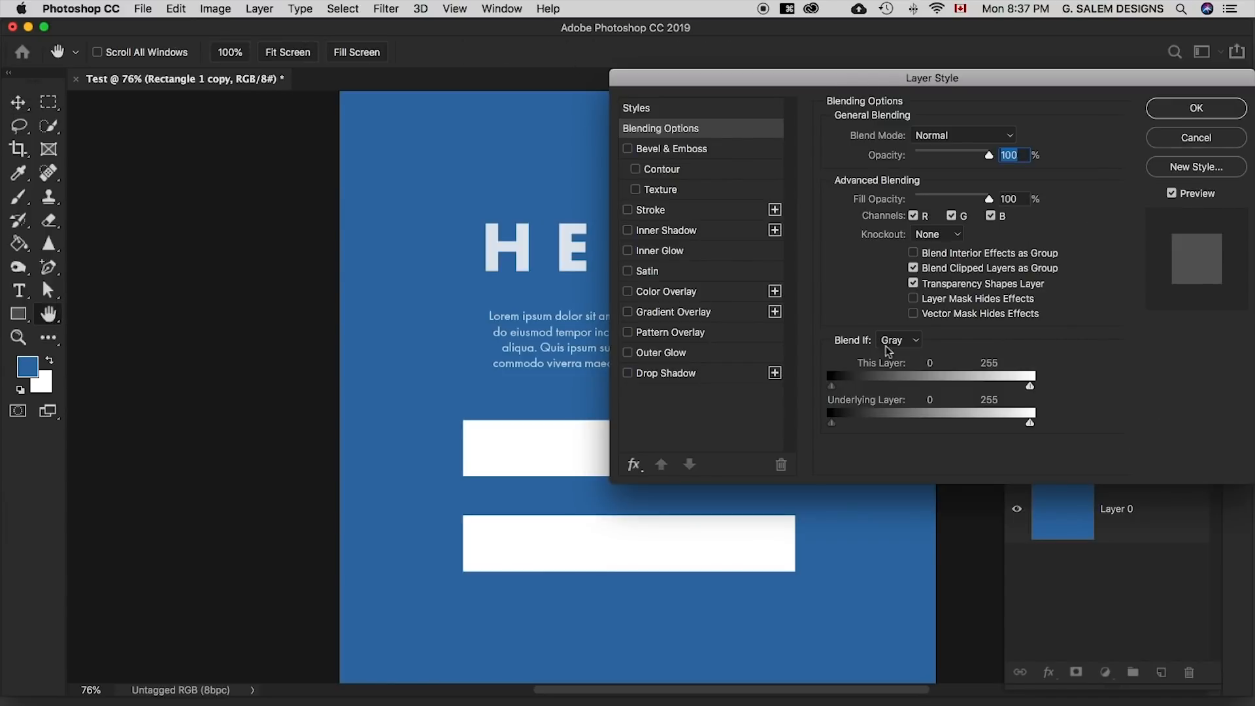
click(680, 149)
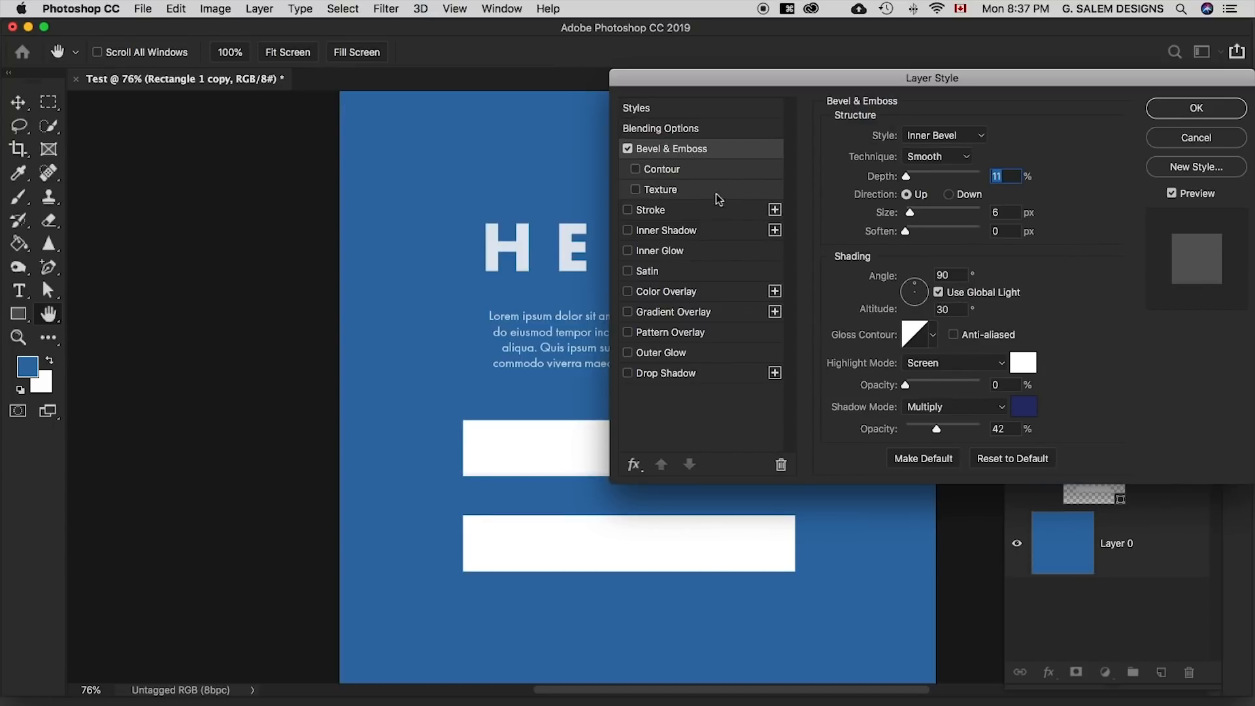
drag(908, 178, 919, 181)
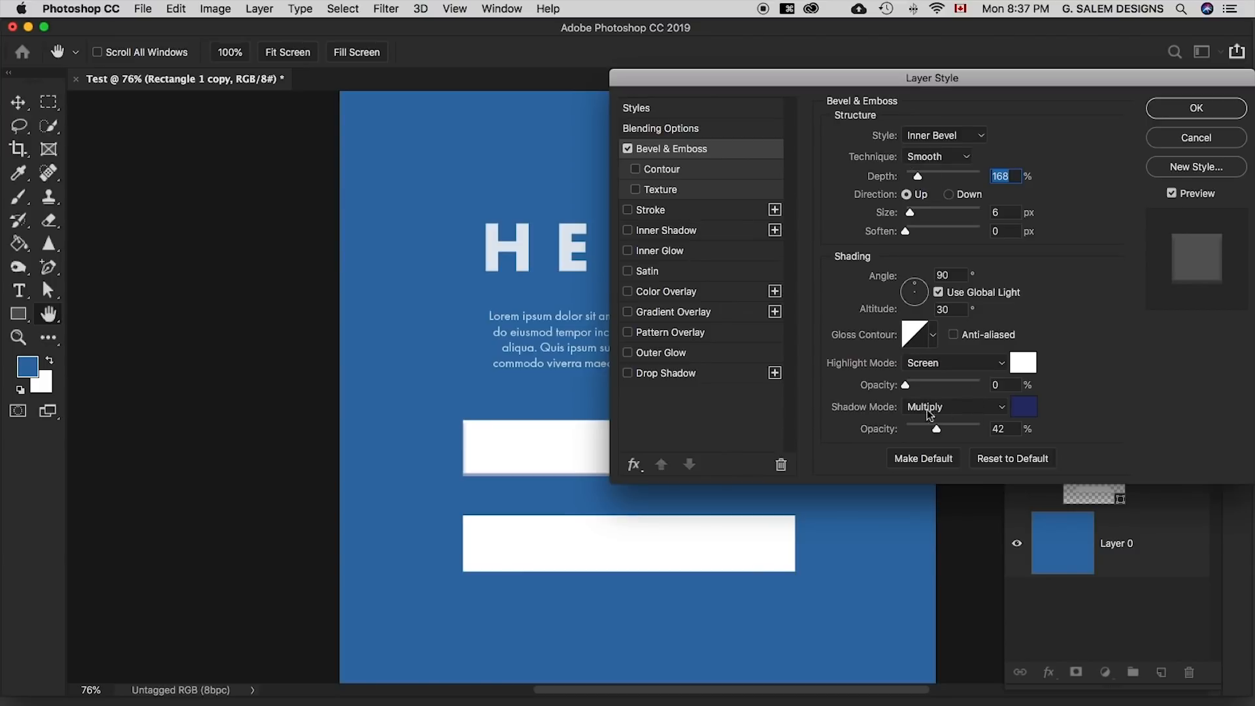
drag(905, 385, 939, 386)
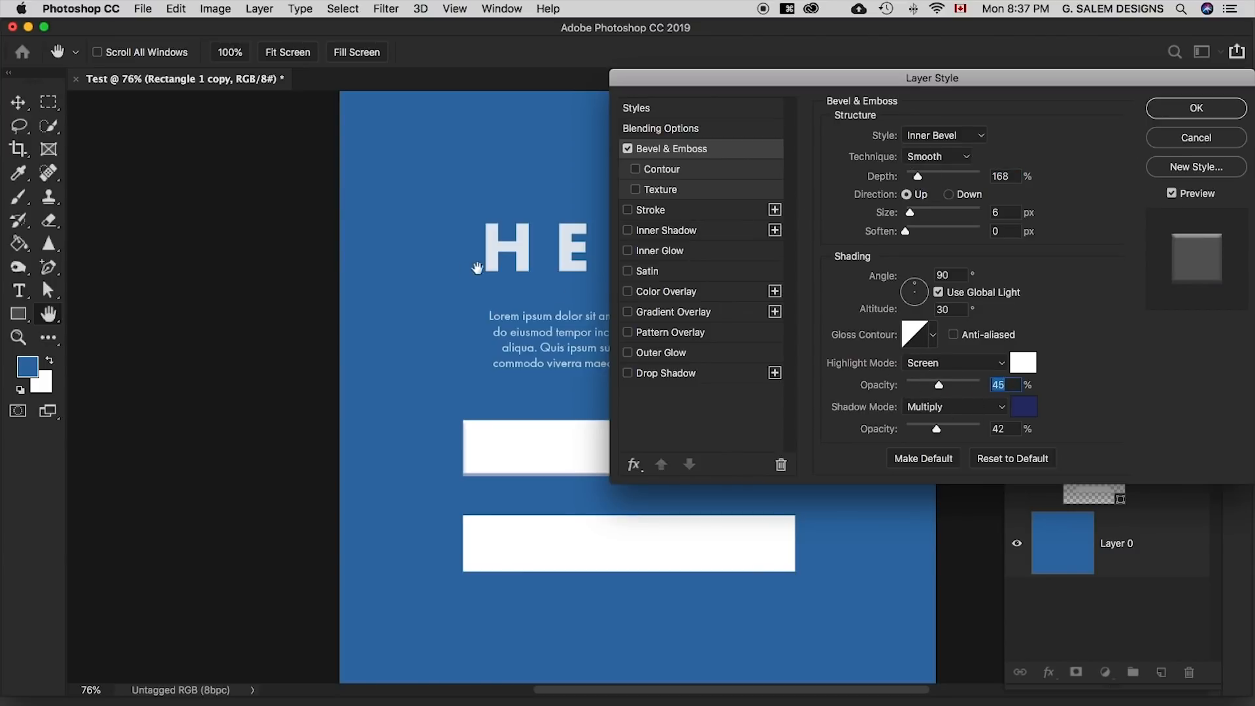
click(1201, 110)
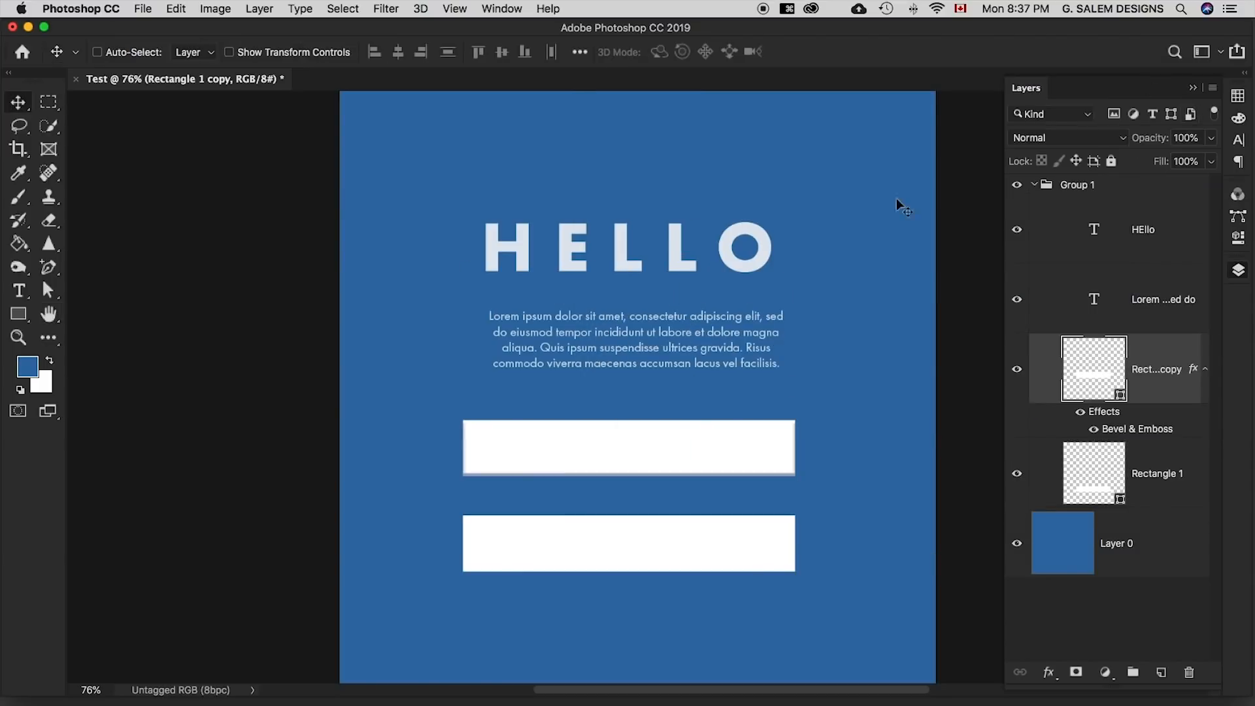
click(1204, 372)
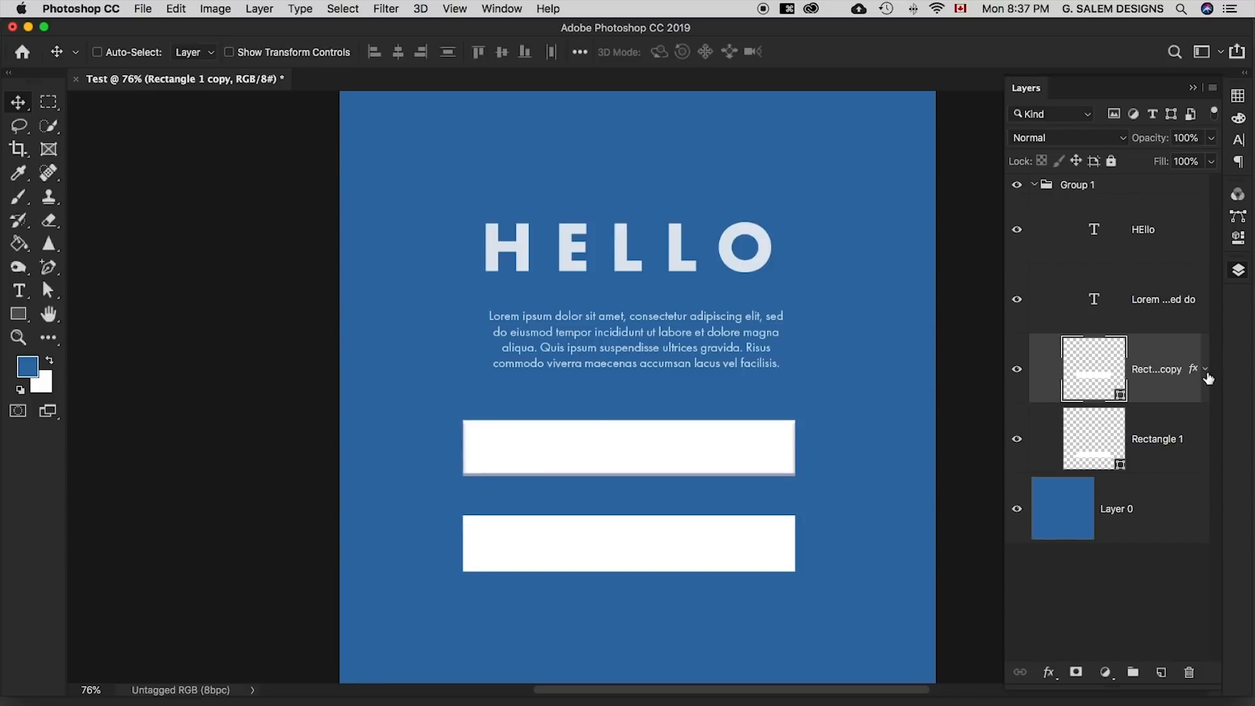
Scrub the Rectangle 1 copy layer's opacity down and back up to 97%, and examine the rectangle's bevelled edges up close
click(1155, 436)
click(1149, 388)
drag(1161, 144, 1129, 141)
drag(1129, 142, 1181, 149)
scroll(763, 476, up, 5)
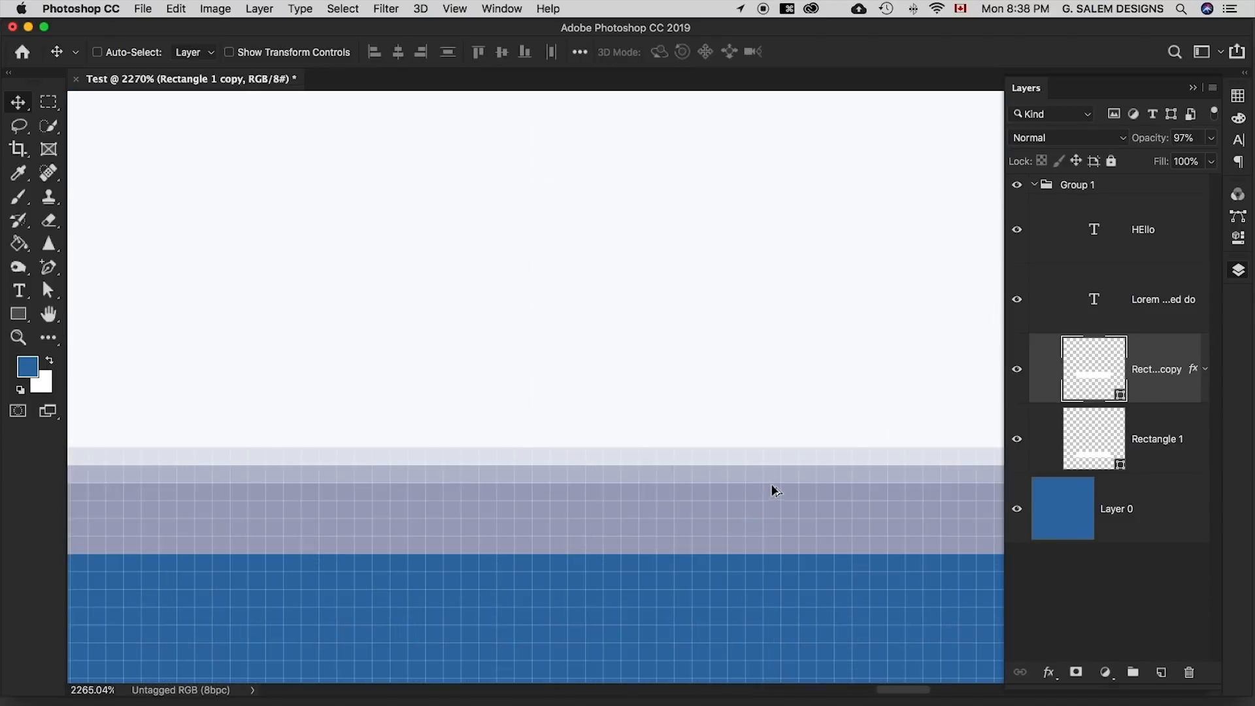
scroll(774, 490, down, 5)
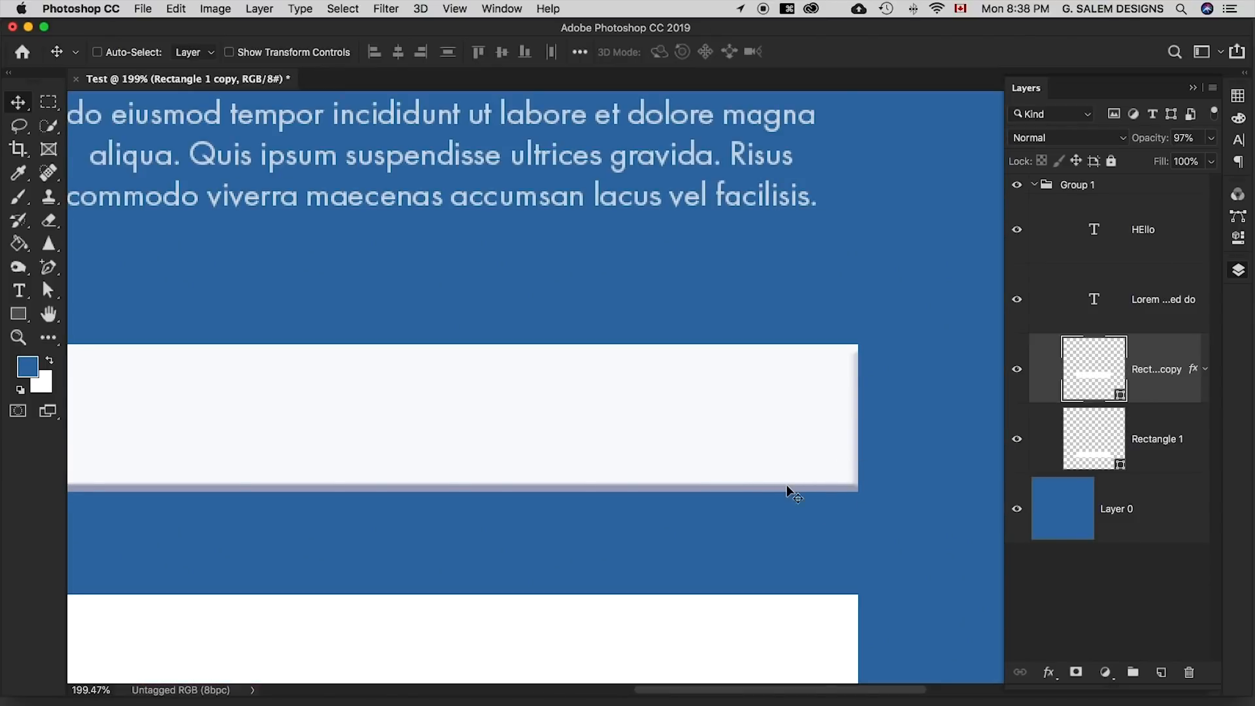
scroll(781, 489, left, 2)
scroll(787, 487, right, 2)
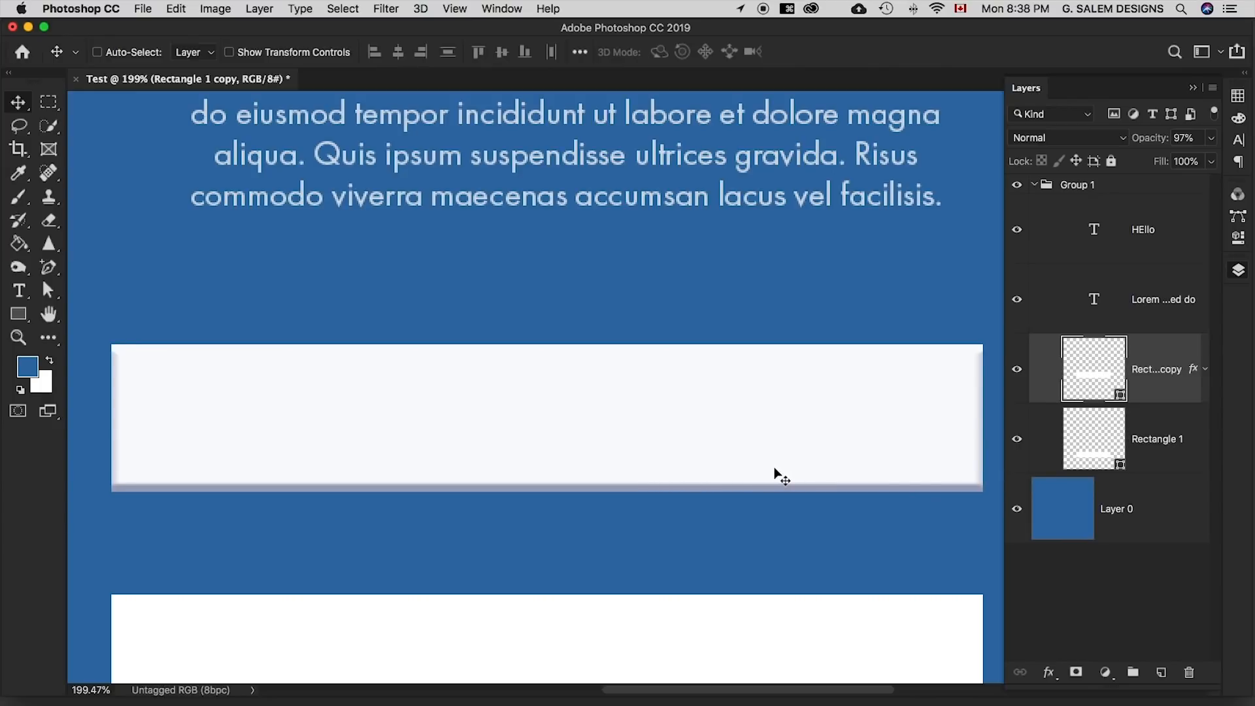
scroll(863, 465, right, 4)
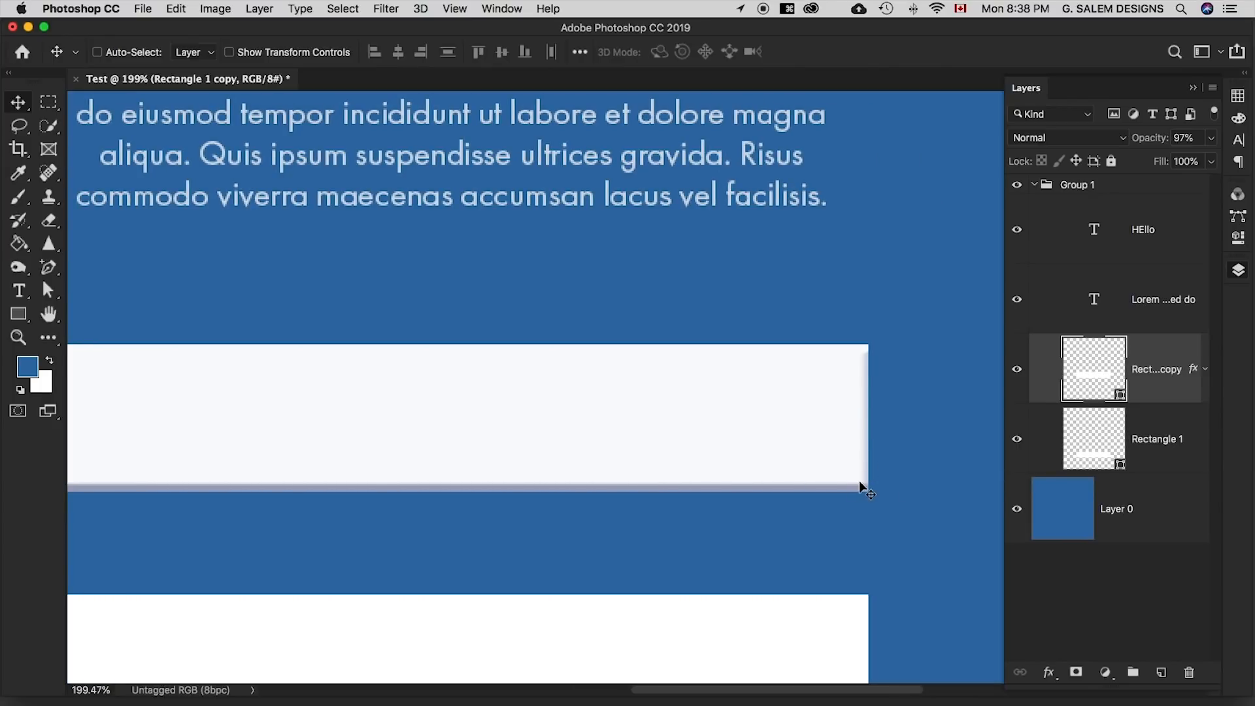
scroll(855, 487, down, 4)
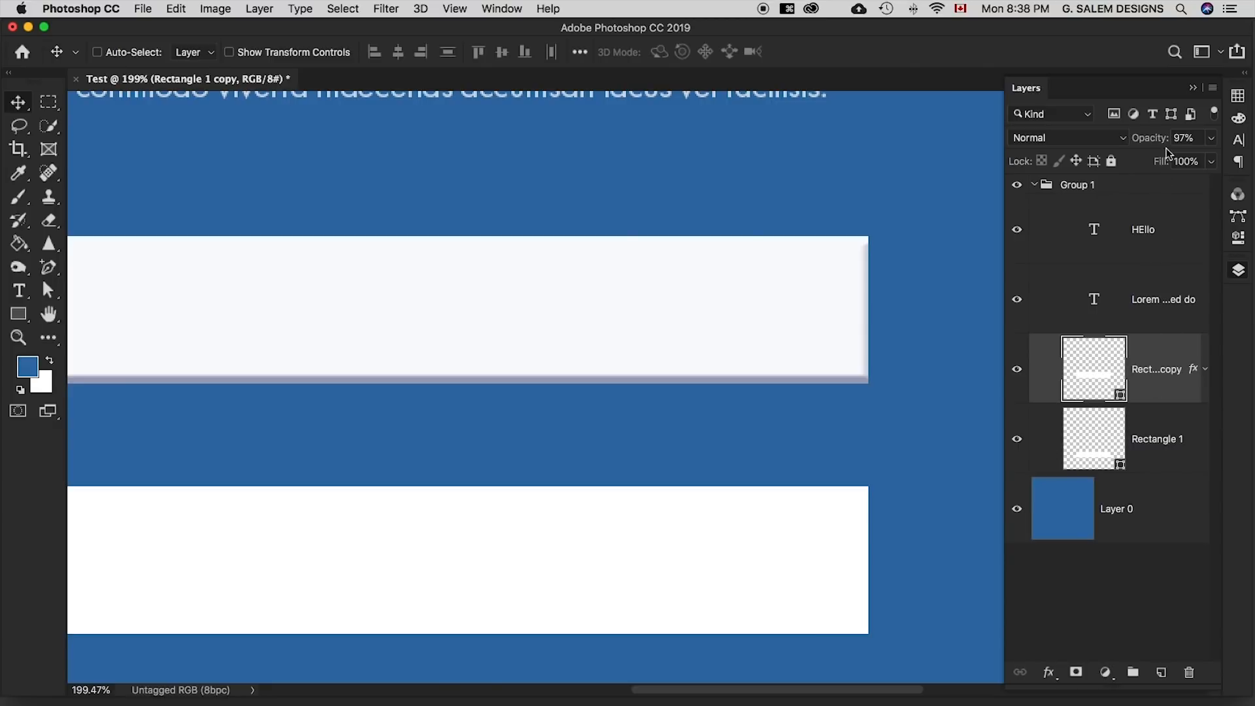
Restore the Rectangle 1 copy layer's opacity to 100% and scrub its fill down to 0% and back to 100%
drag(1163, 142, 1232, 145)
drag(1162, 168, 1079, 167)
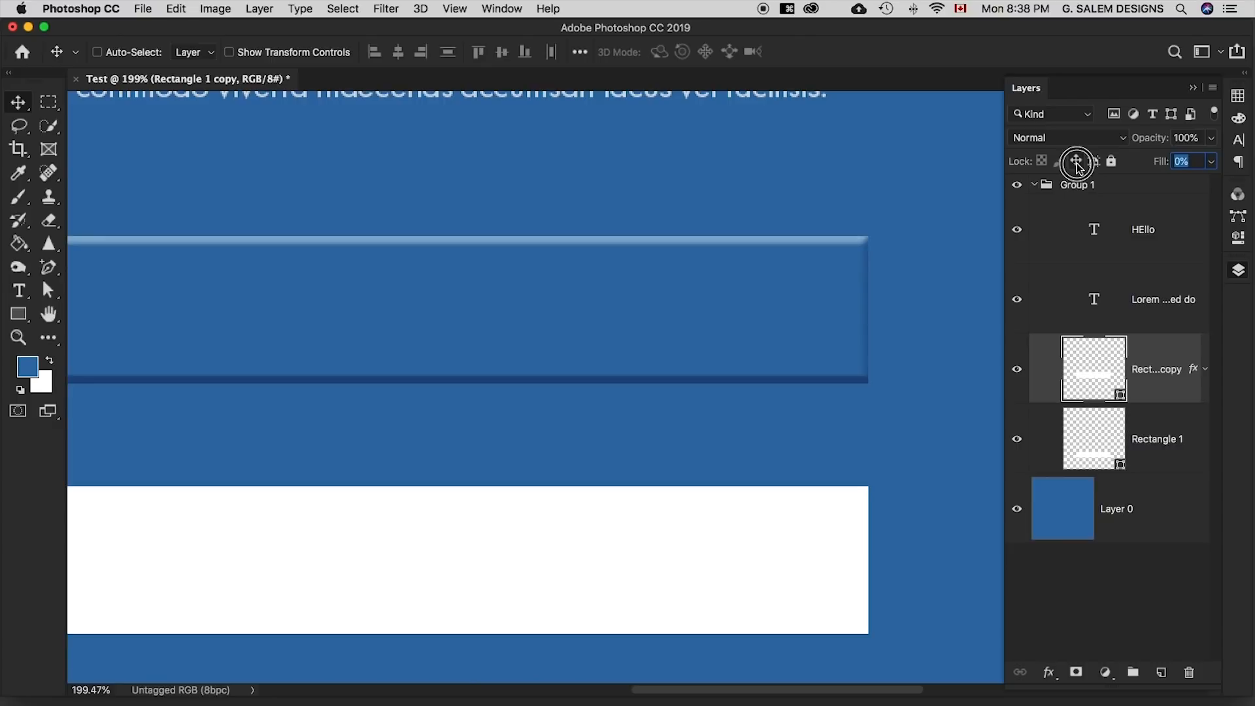
drag(1077, 165, 1209, 168)
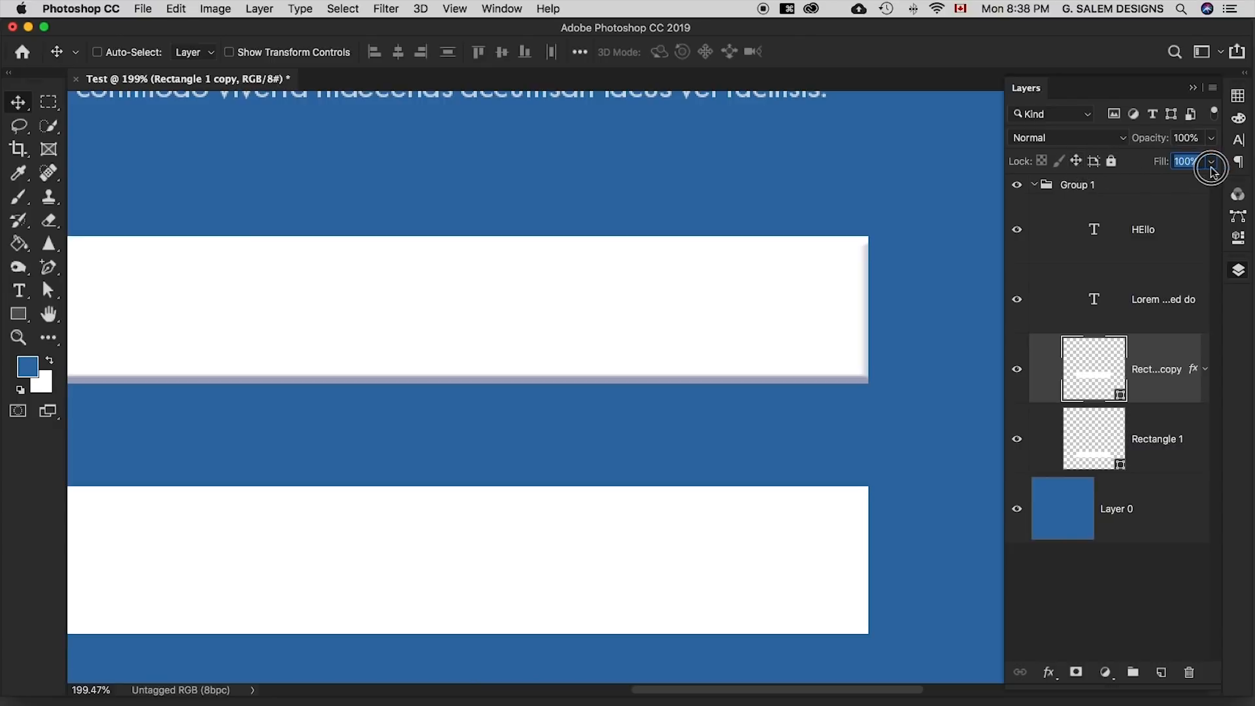
Hide the Rectangle 1 copy layer, scrub Rectangle 1's opacity down and back to 100%, and set its fill to 98%
click(1017, 370)
click(1154, 439)
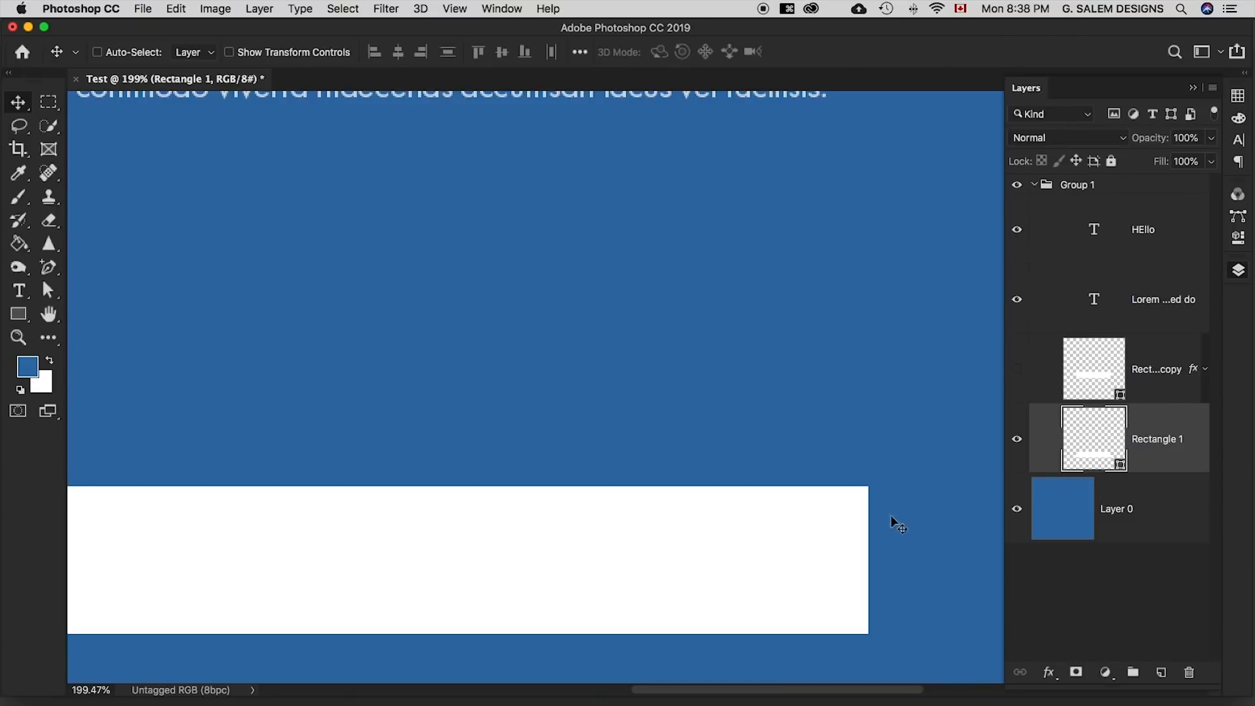
scroll(757, 567, down, 5)
scroll(635, 519, up, 3)
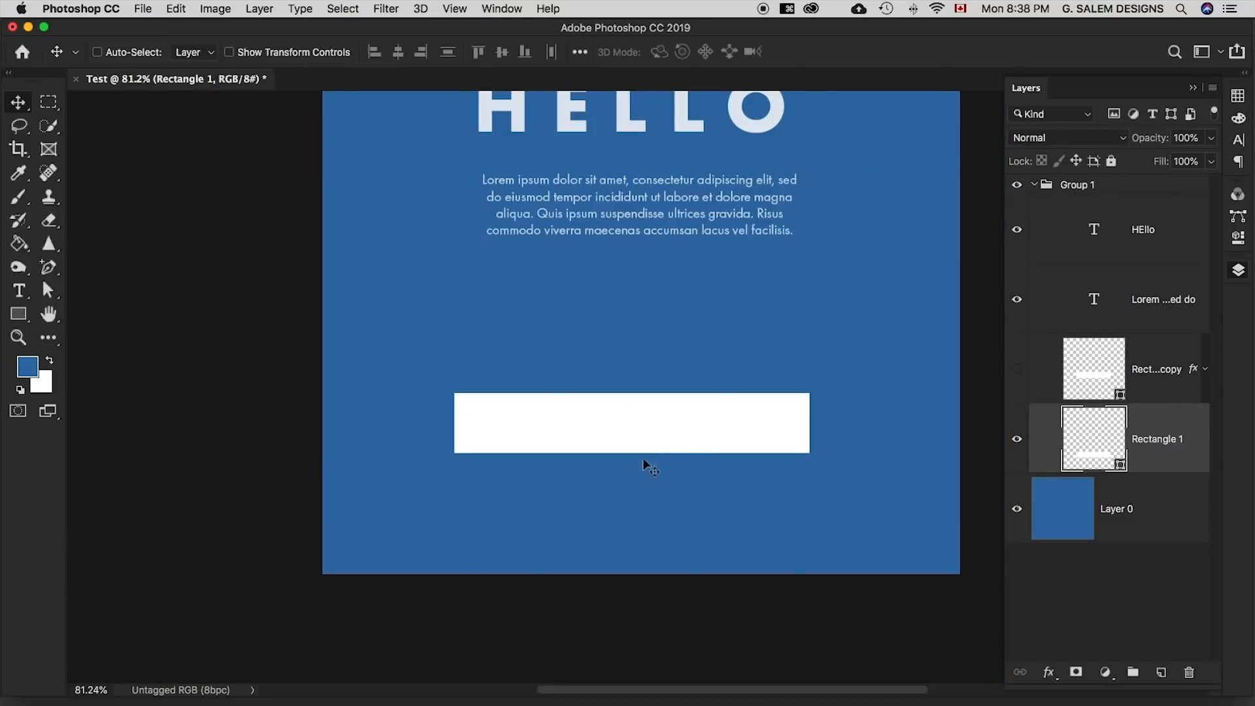
drag(1144, 137, 1201, 164)
scroll(692, 453, up, 3)
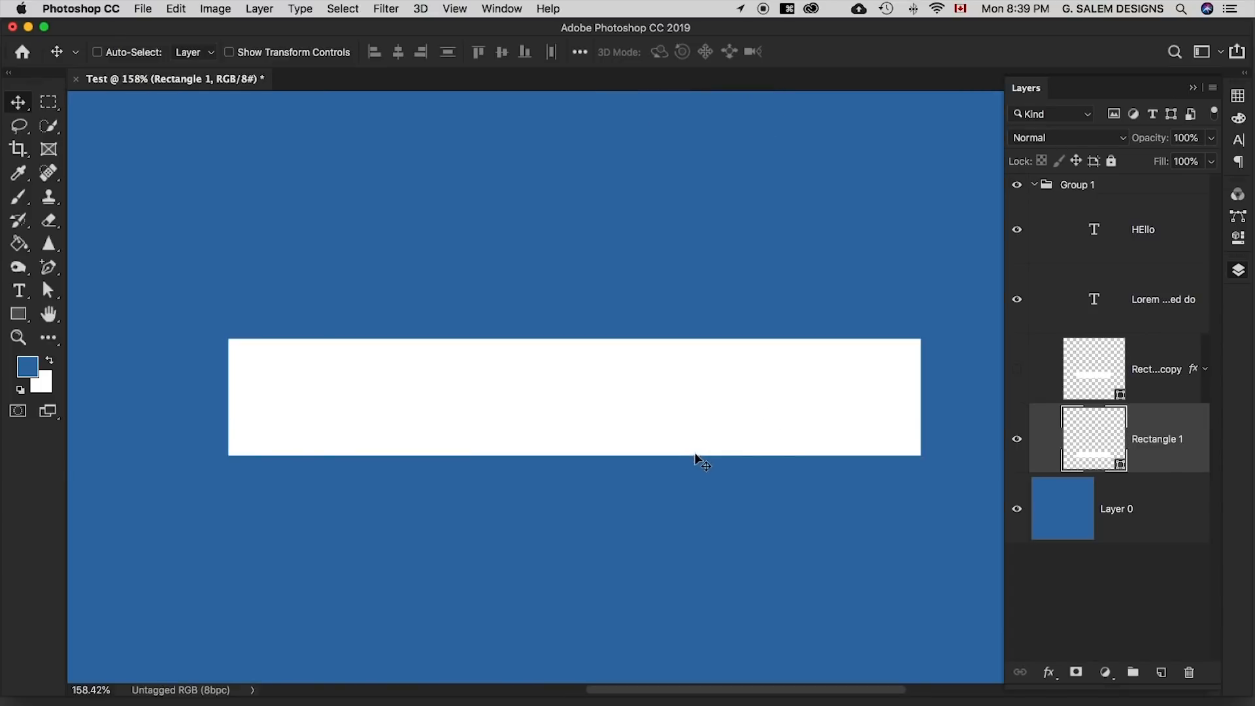
drag(1164, 168, 1191, 162)
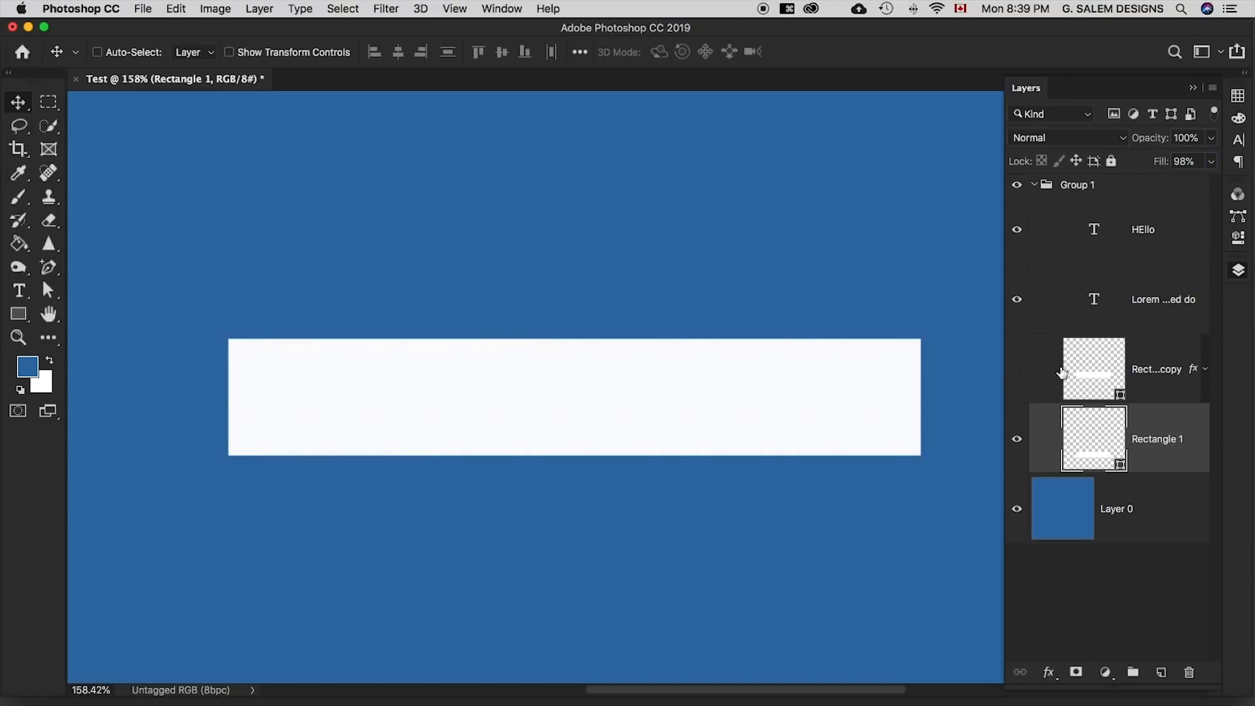
Show the Rectangle 1 copy layer again and lower its fill to 0% while keeping its opacity at 100%
click(1017, 370)
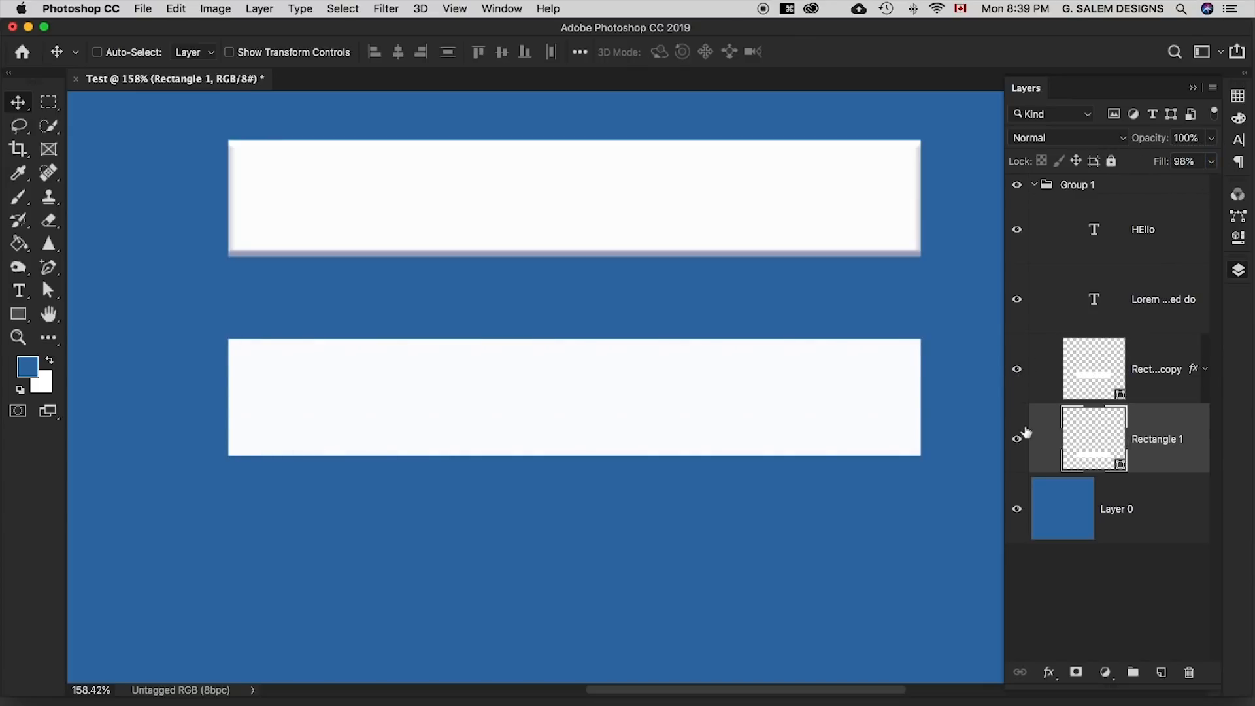
click(1167, 144)
drag(1167, 144, 1203, 142)
click(1152, 364)
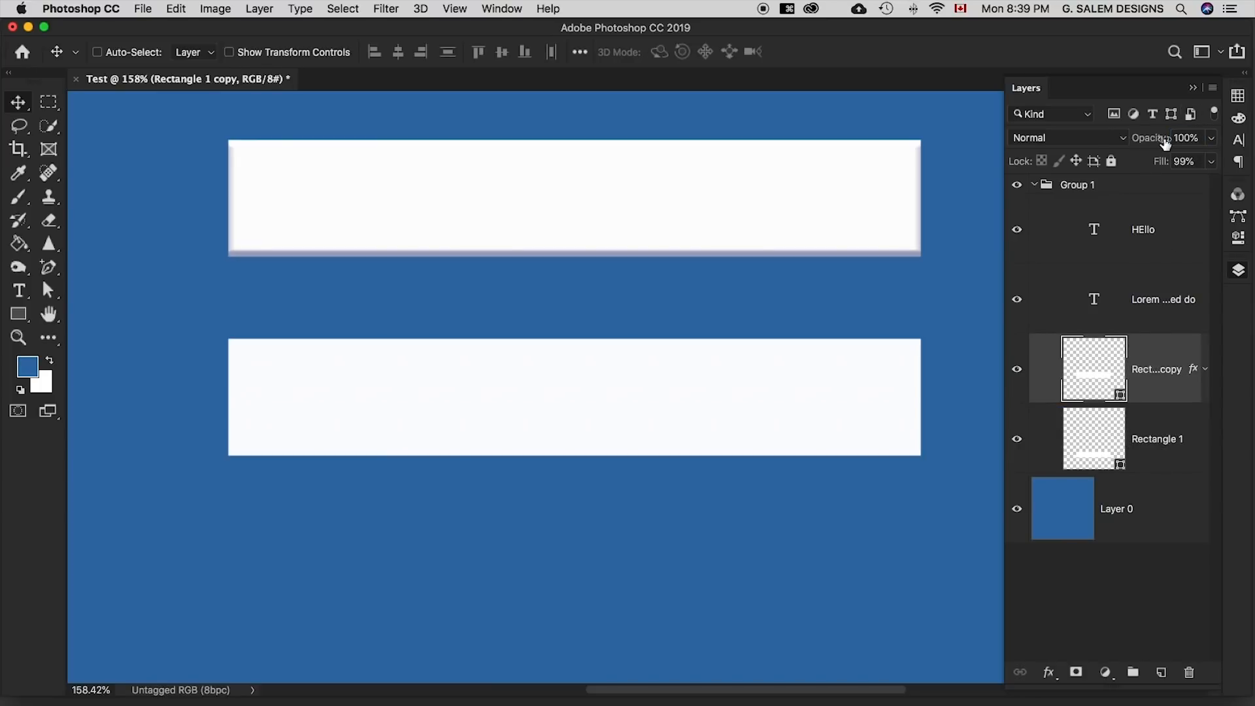
drag(1166, 144, 1069, 167)
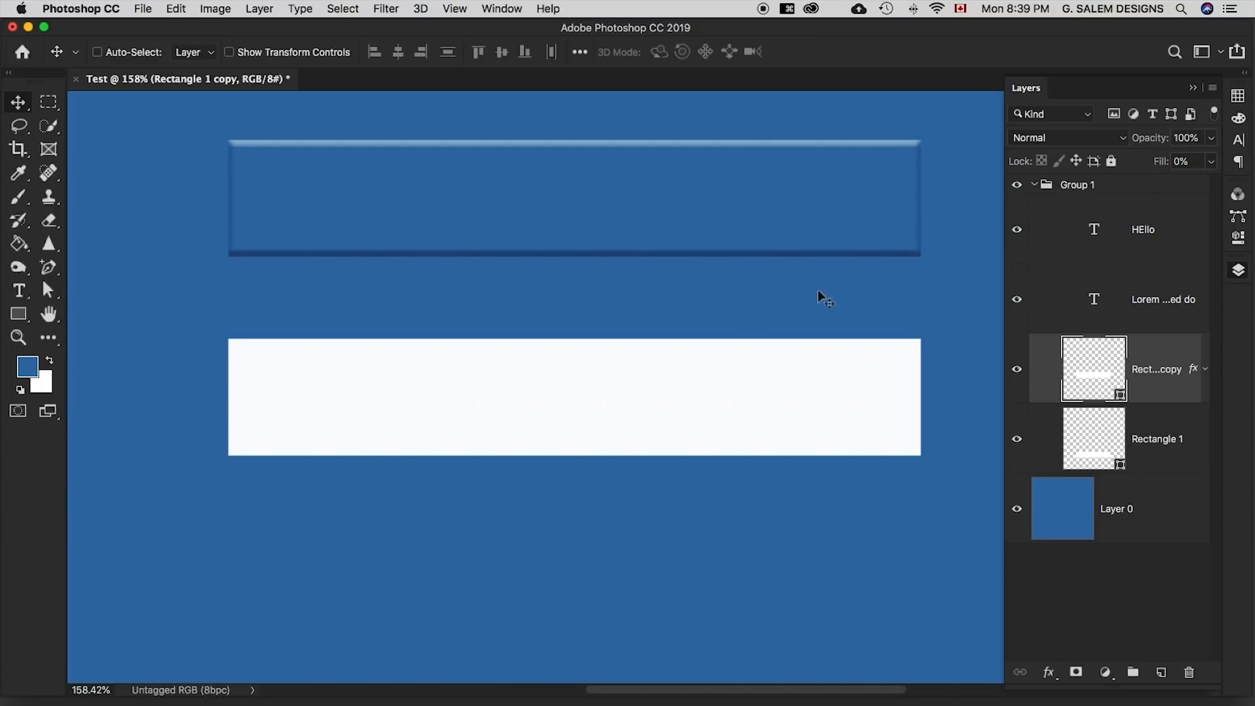
Hide the Rectangle 1 layer and move the bevelled rectangle copy slightly down and to the right on the canvas
click(1017, 439)
key(super+0)
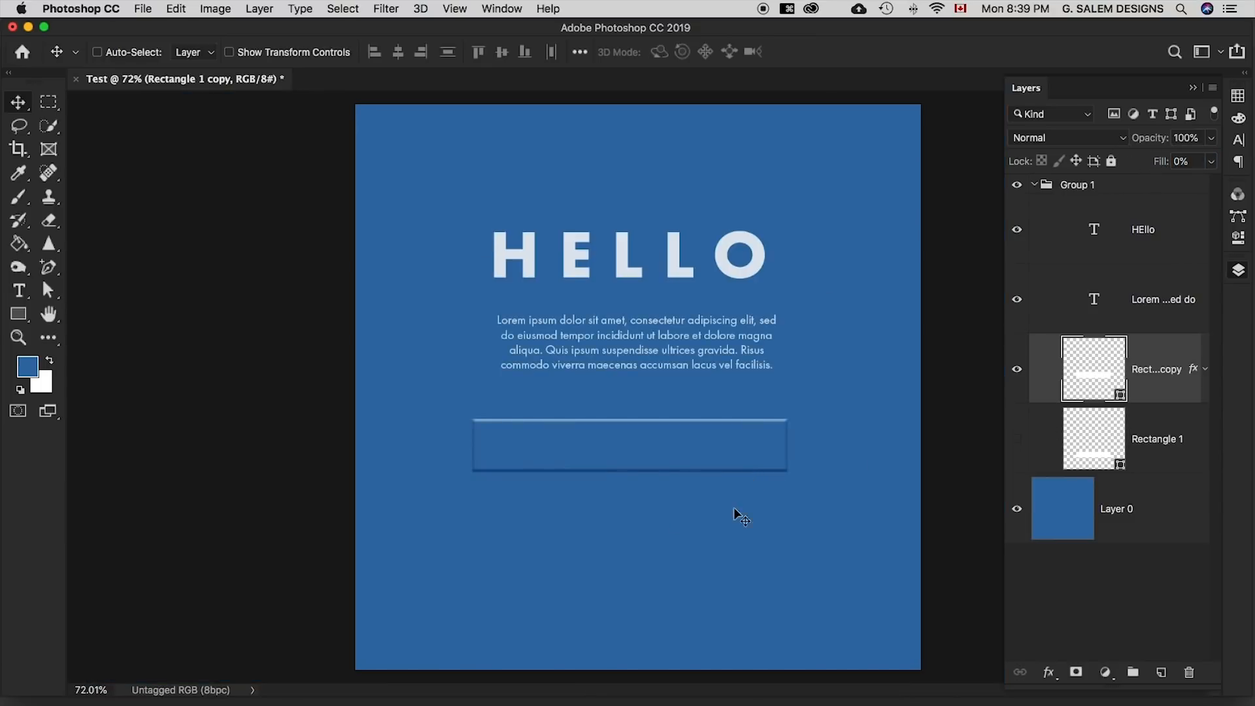
drag(674, 457, 695, 471)
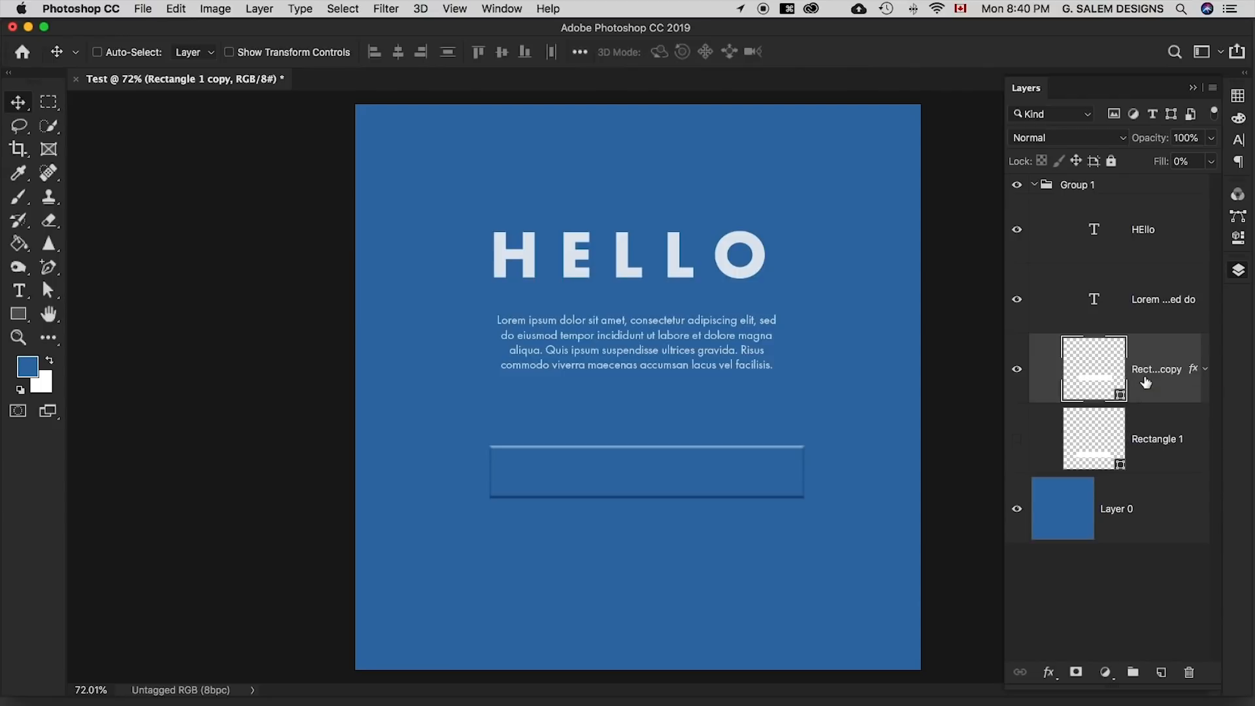
Delete the hidden Rectangle 1 layer
click(1181, 420)
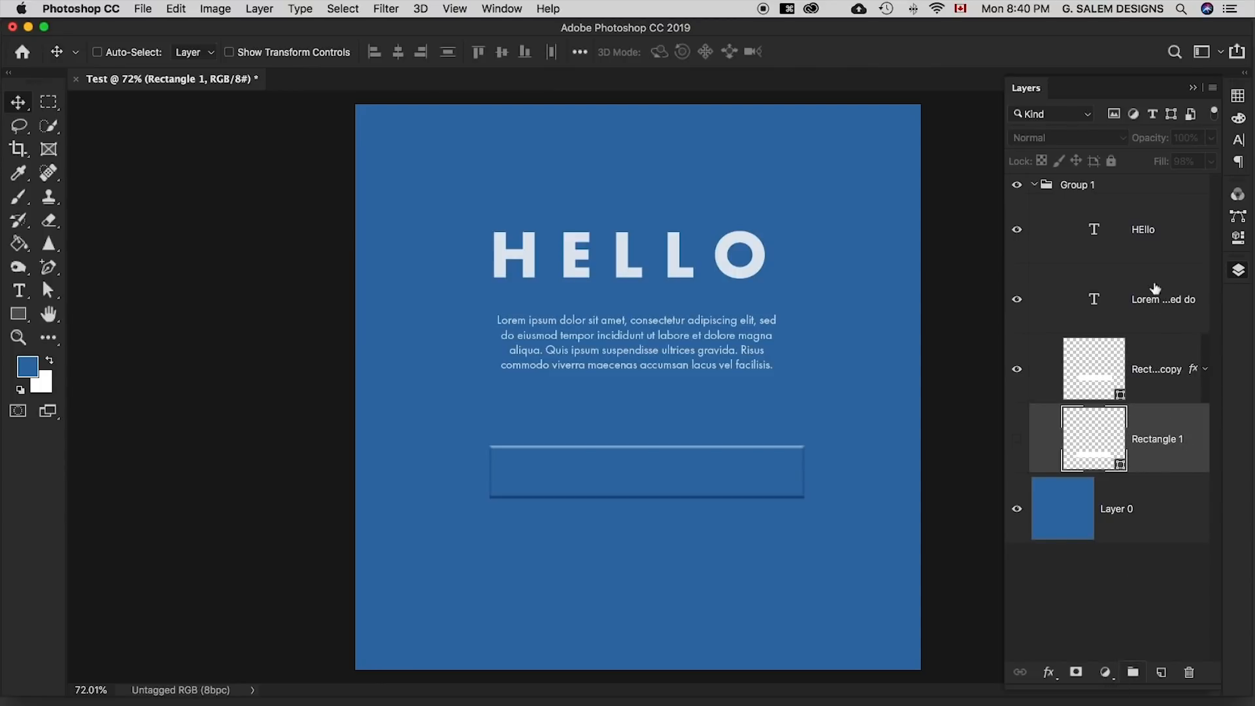
right_click(1160, 458)
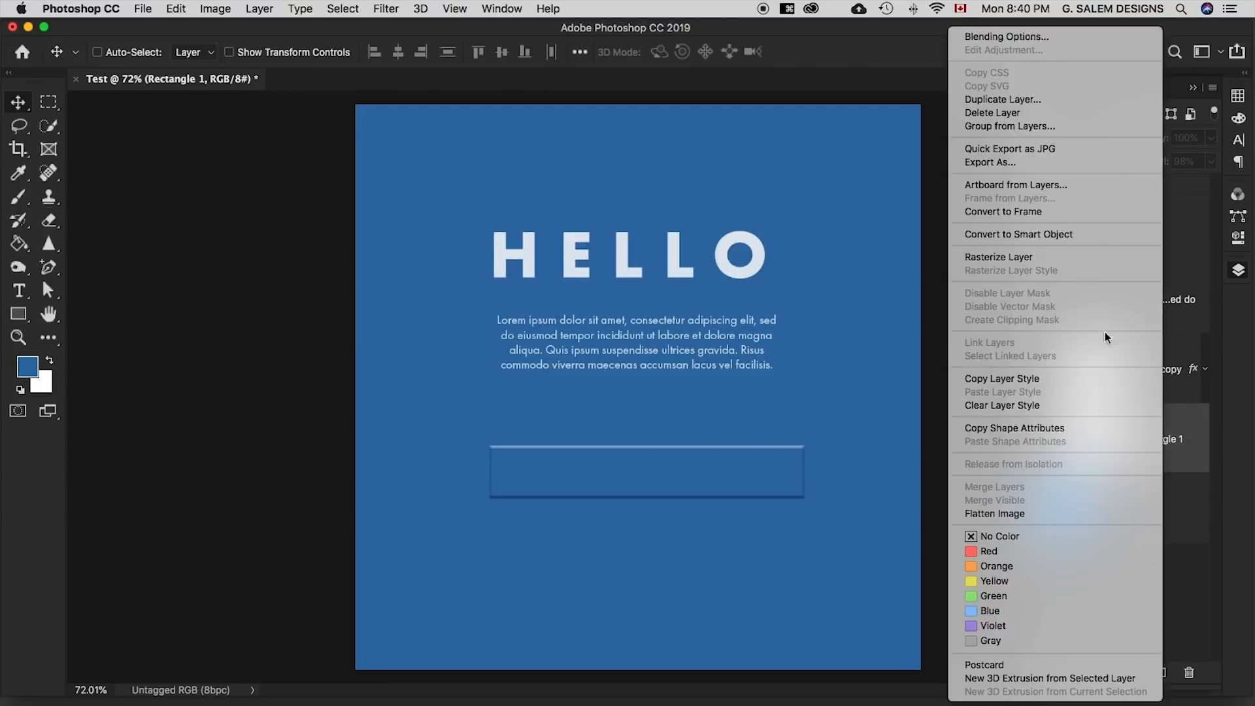
click(994, 112)
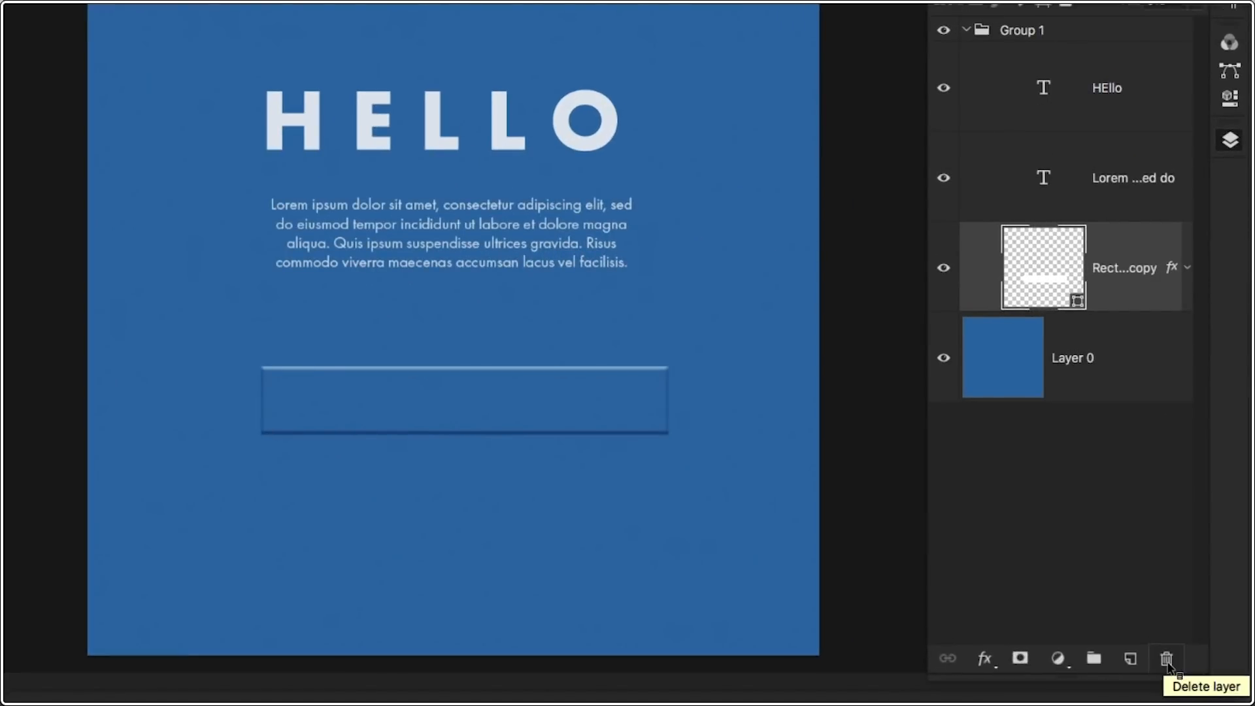
Delete the Rectangle 1 copy layer and undo the deletion, twice
click(1166, 660)
key(ctrl+z)
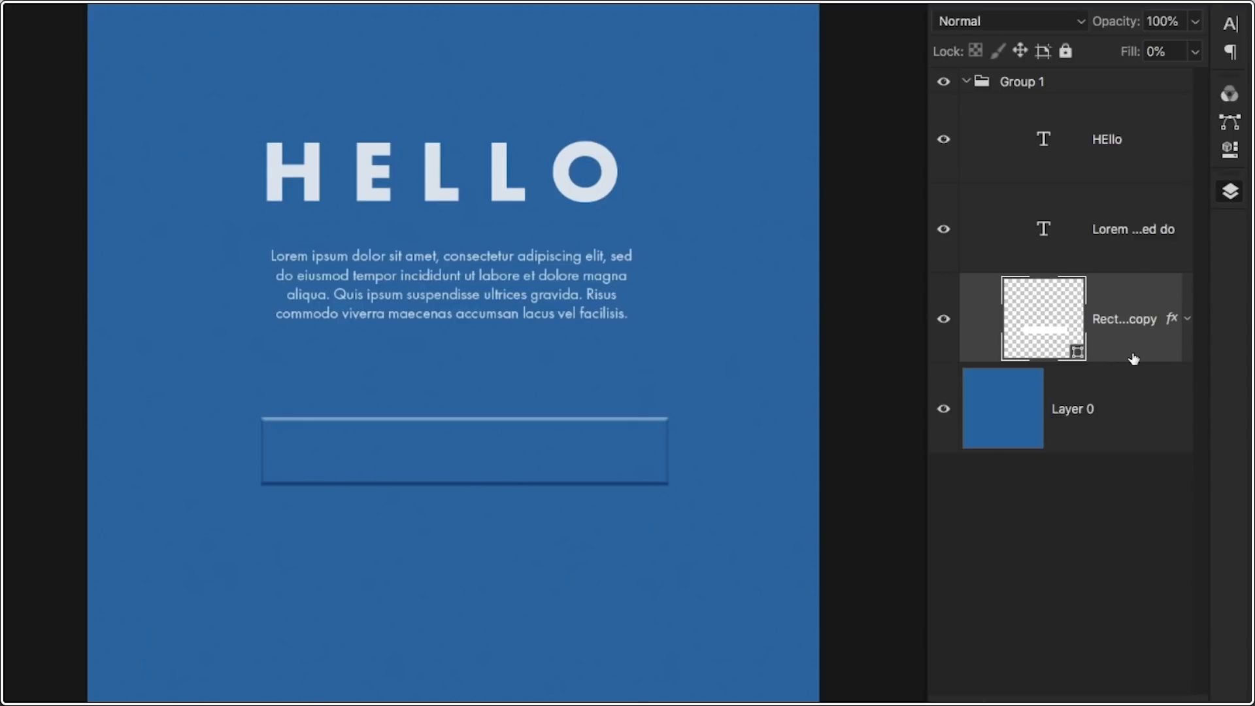
key(Delete)
key(ctrl+z)
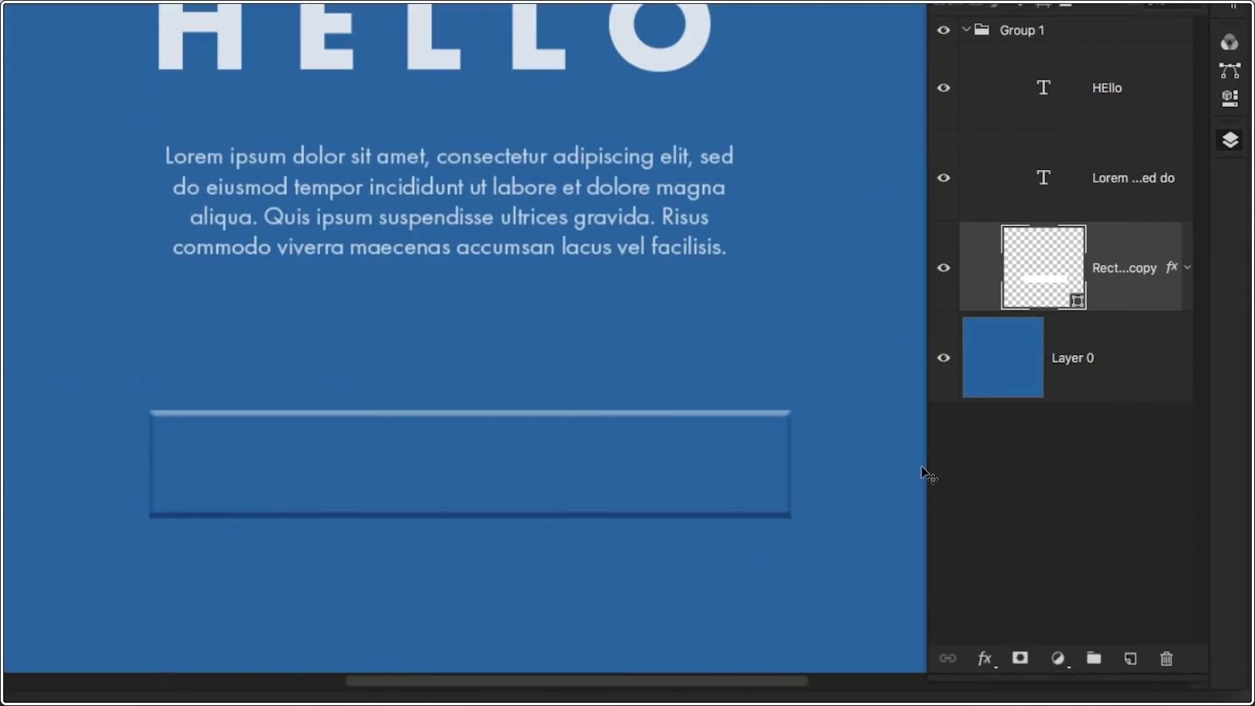
key(ctrl)
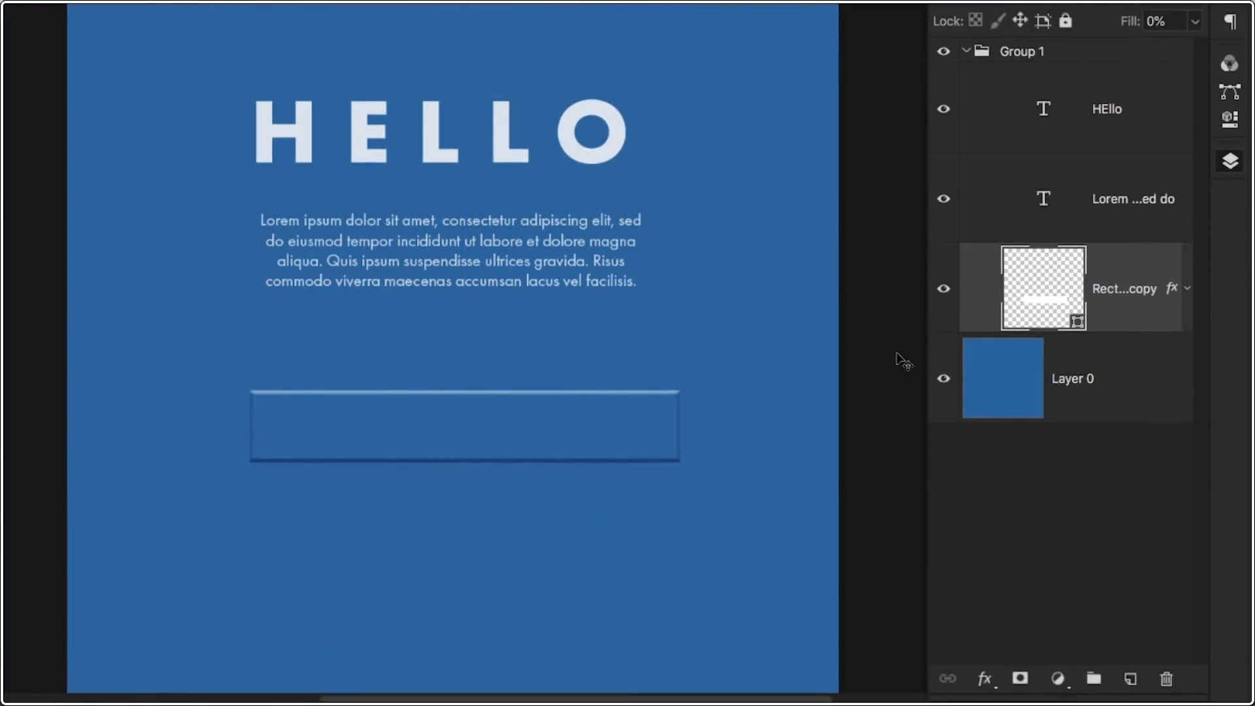
key(super+0)
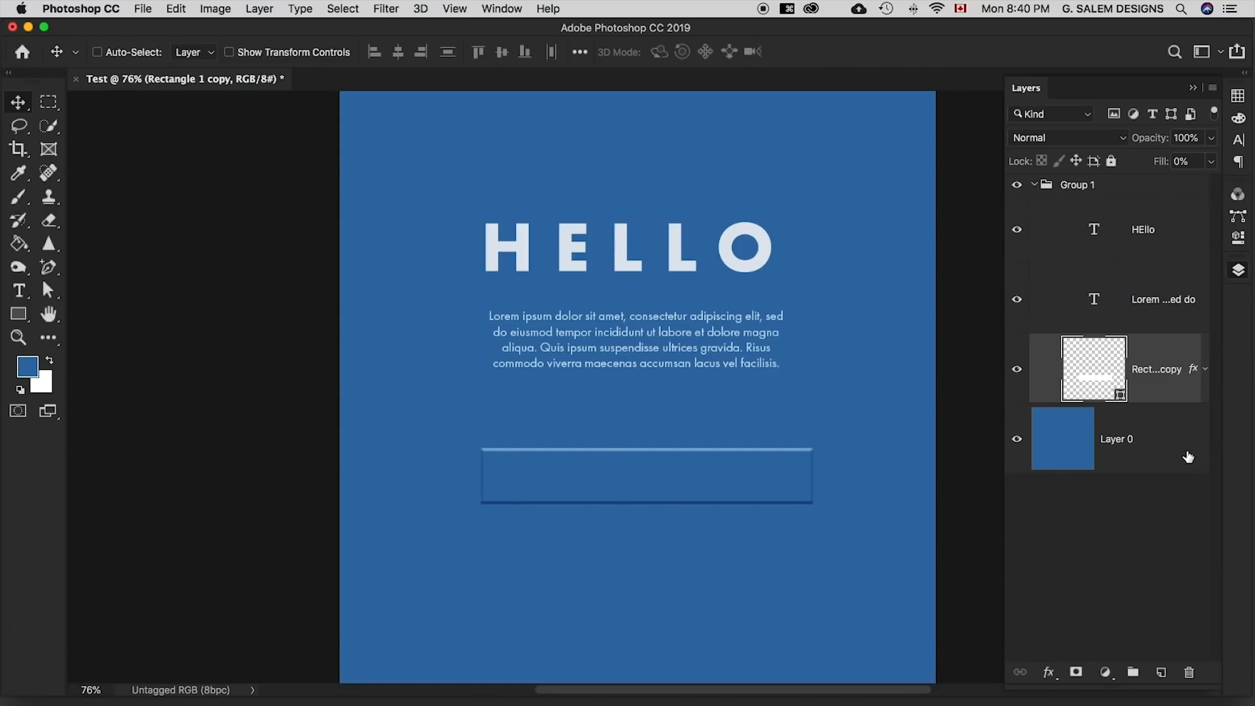
click(259, 9)
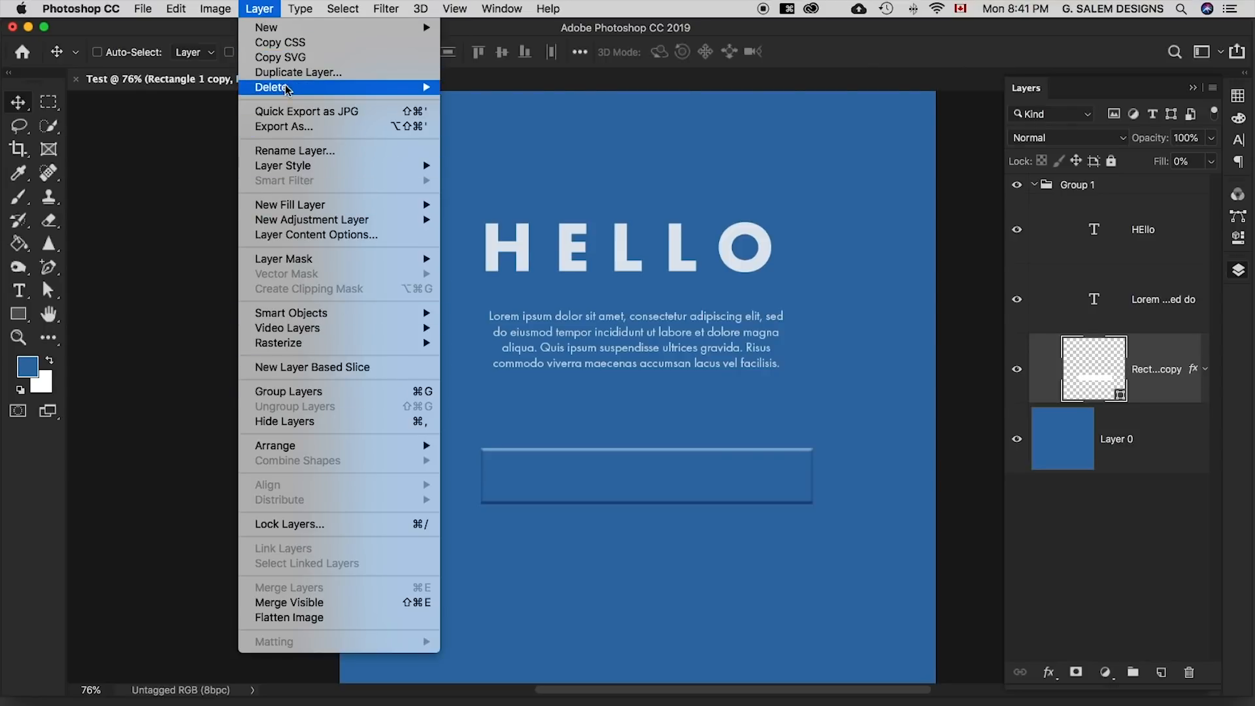
mouse_move(320, 87)
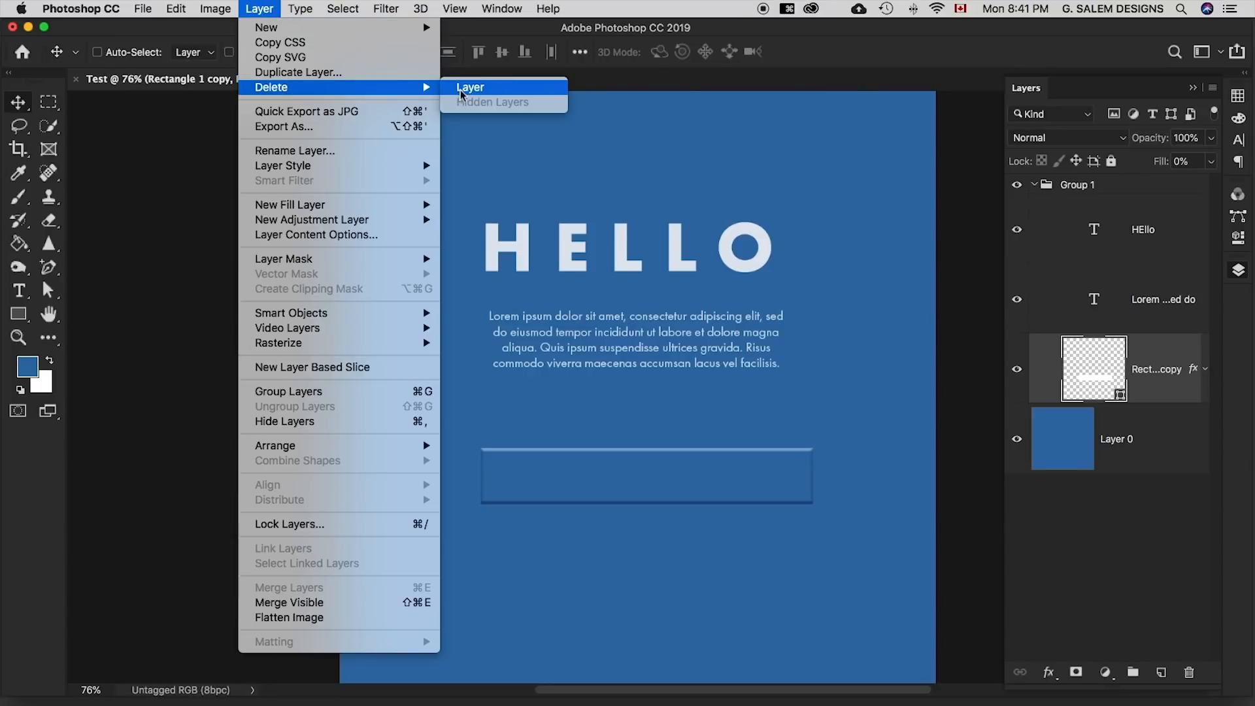
click(1162, 388)
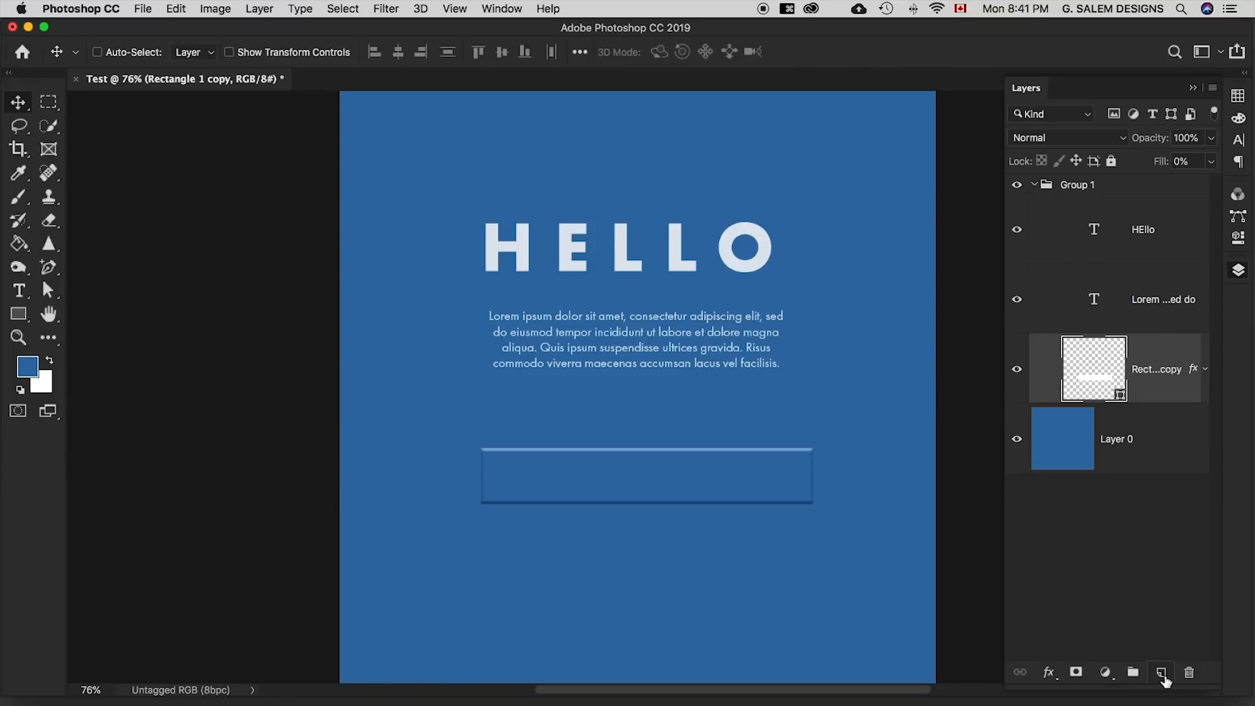
click(260, 9)
mouse_move(266, 26)
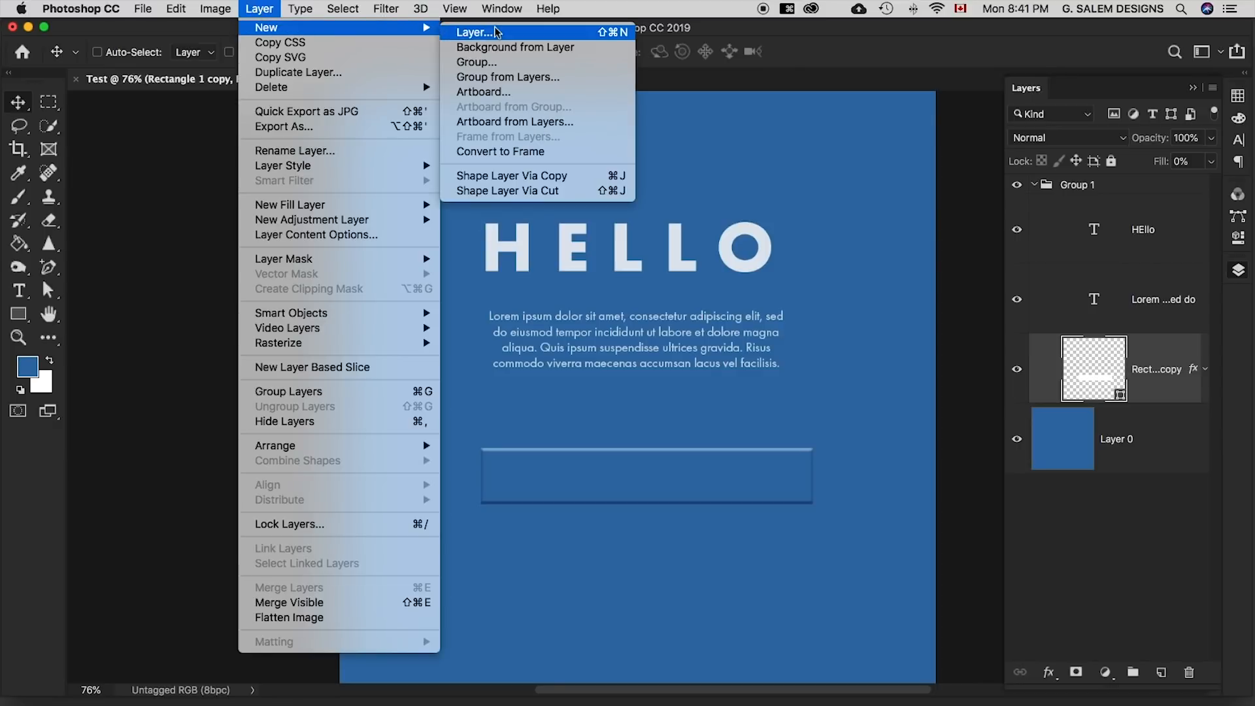
click(1175, 459)
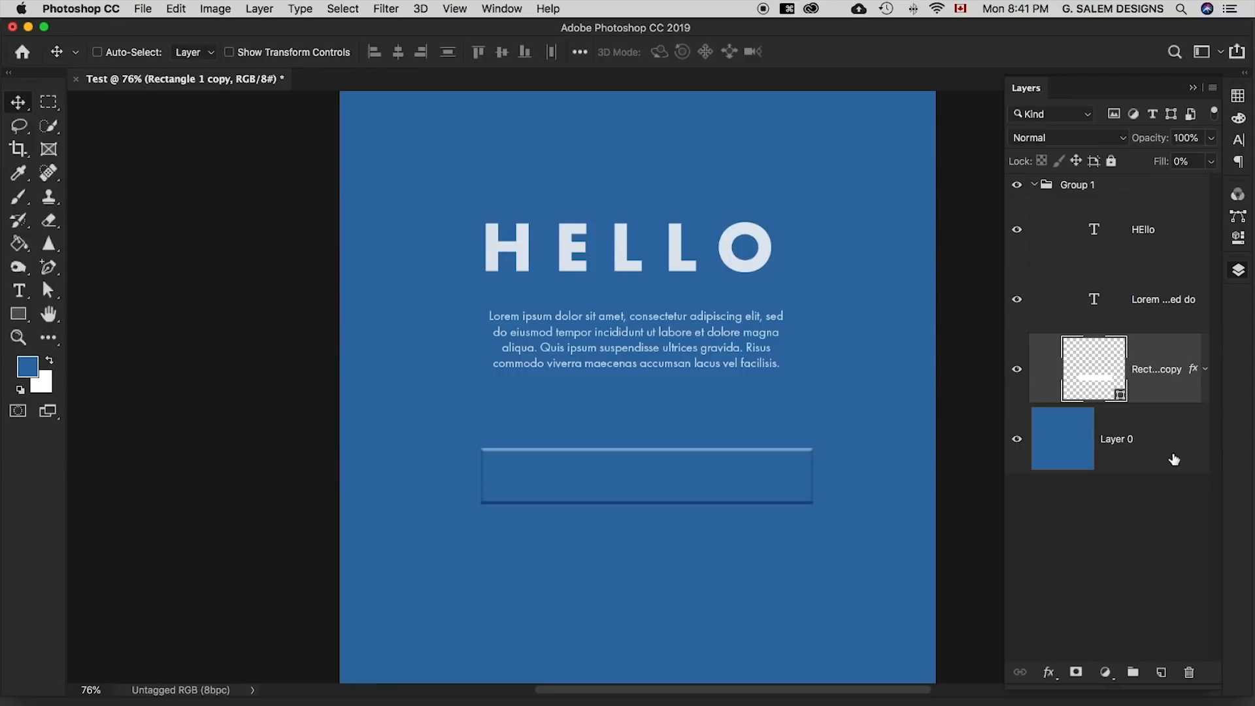
Select the range of layers from HEllo through Rectangle 1 copy, and reduce the selection to the Lorem ipsum text layer
click(1172, 242)
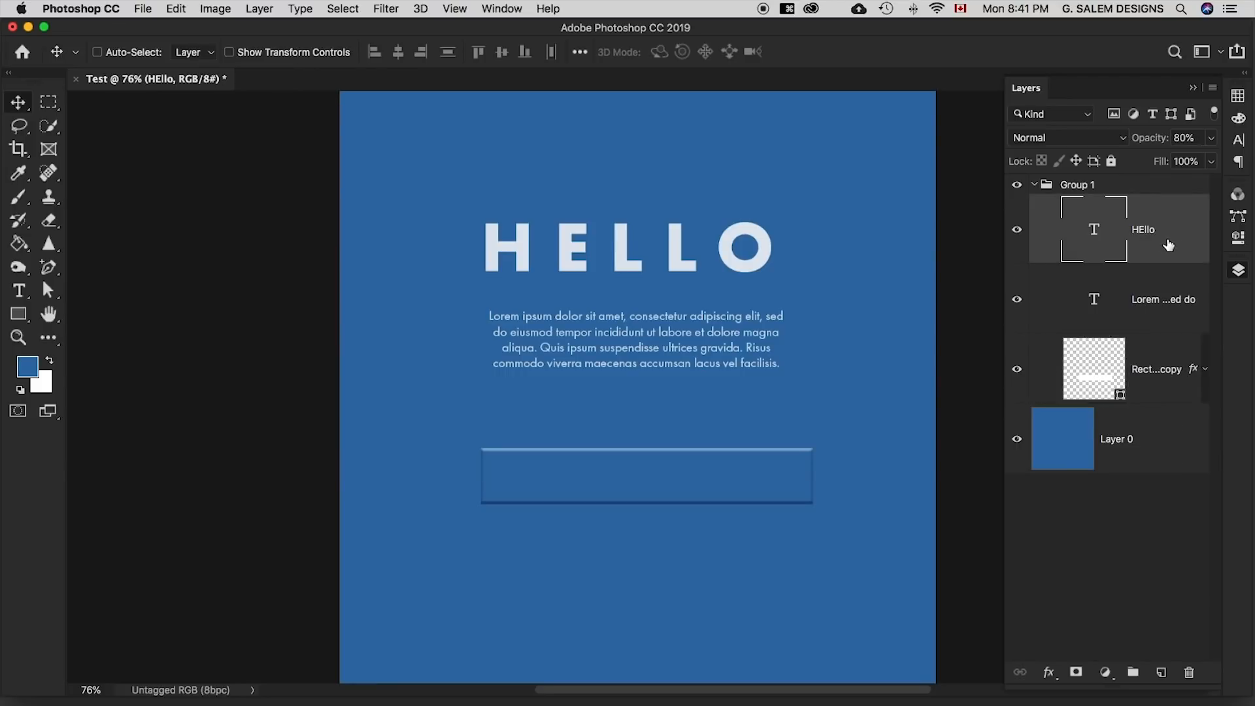
shift+click(1161, 390)
click(1160, 294)
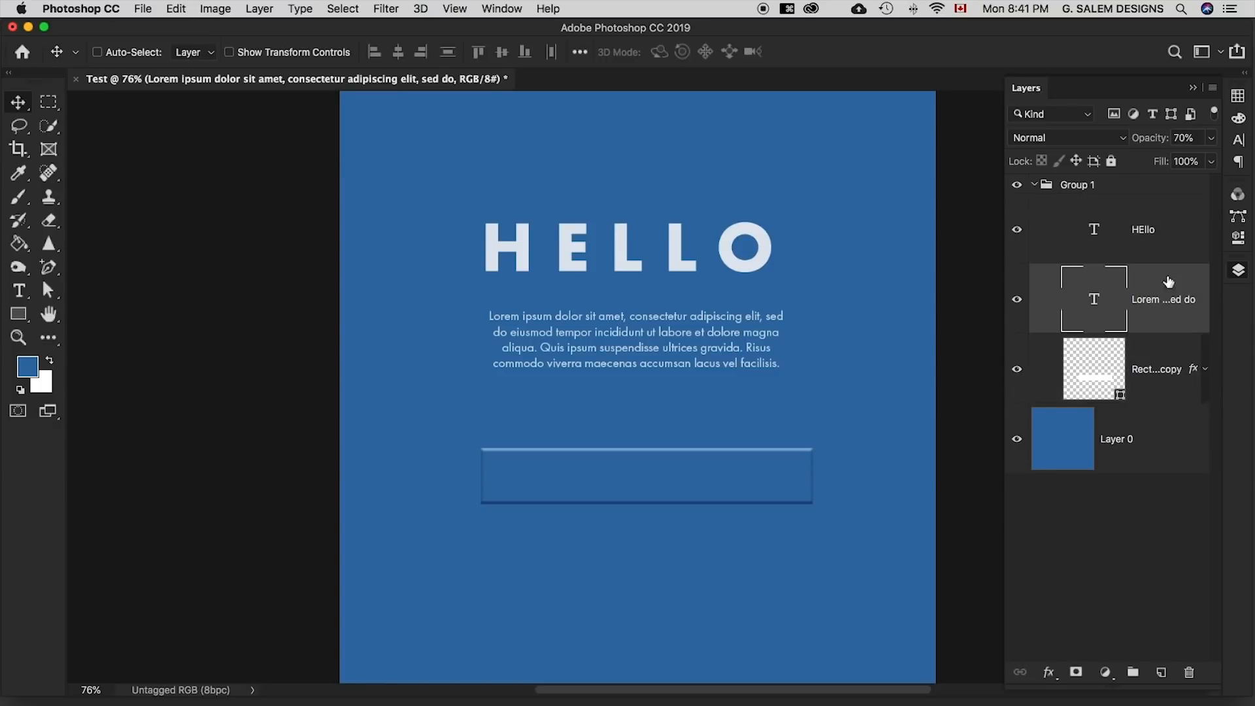
Group only the HEllo and Rectangle 1 copy layers and undo the grouping, twice
click(1157, 242)
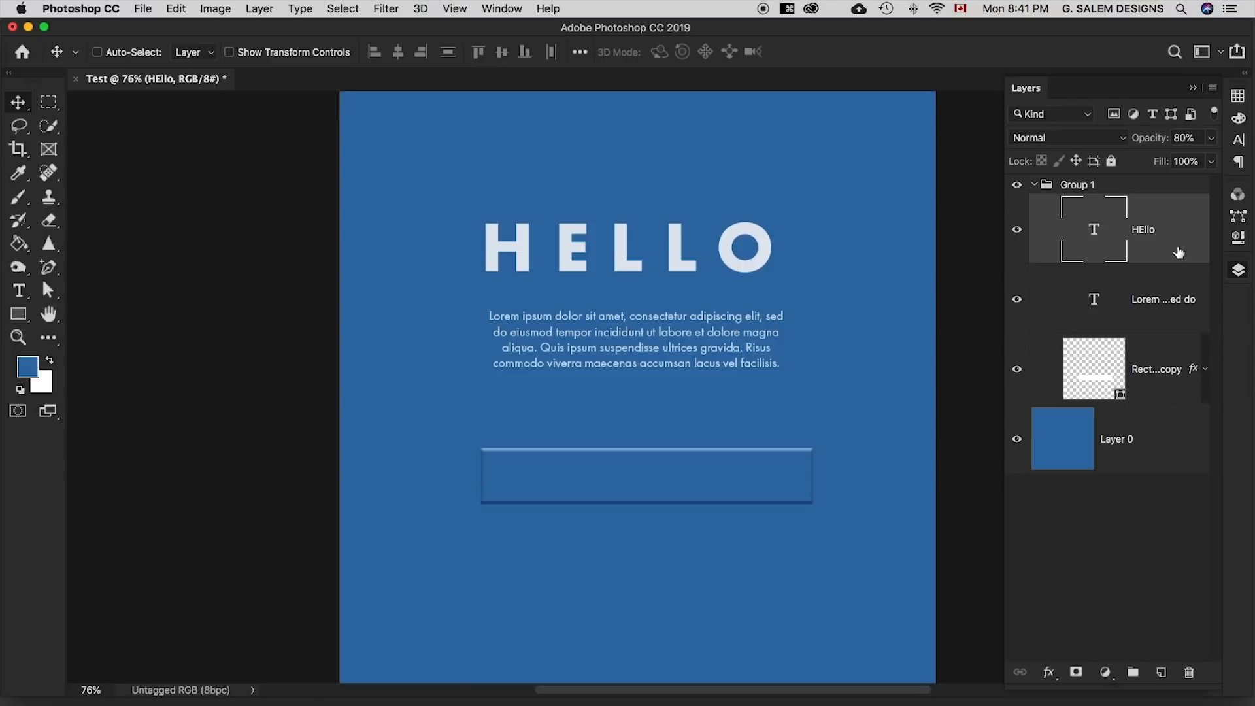
super+click(1158, 380)
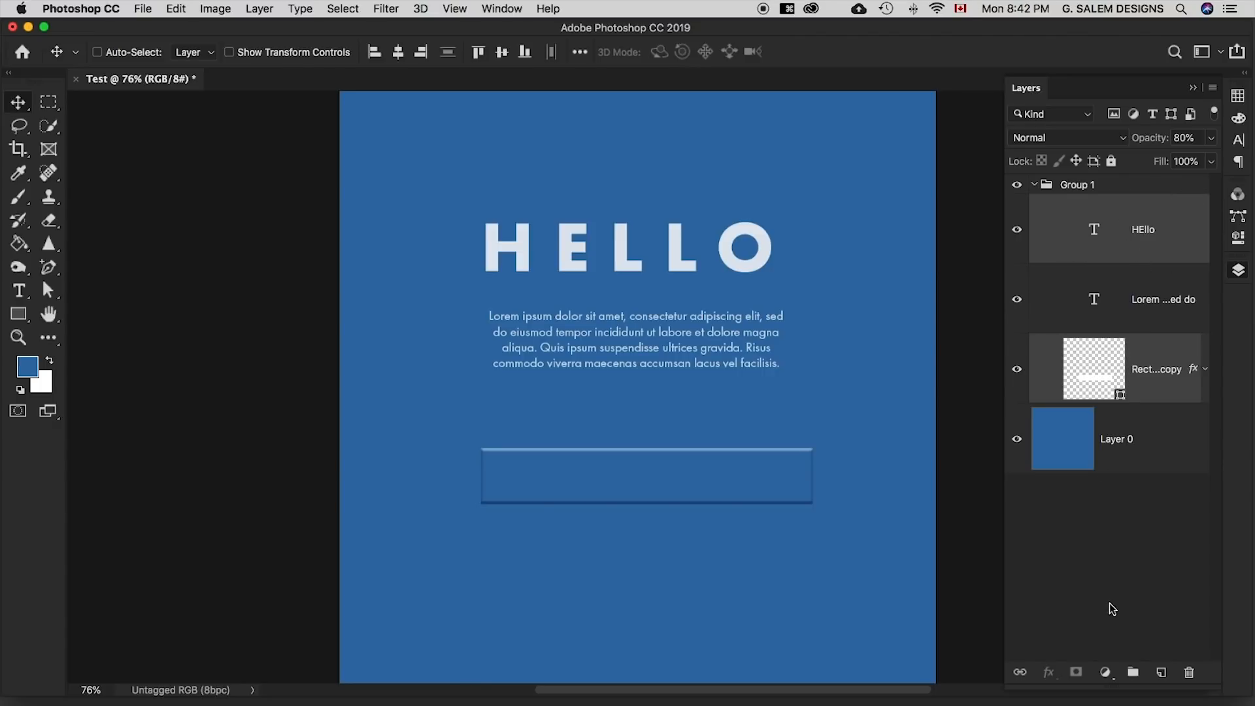
click(1131, 673)
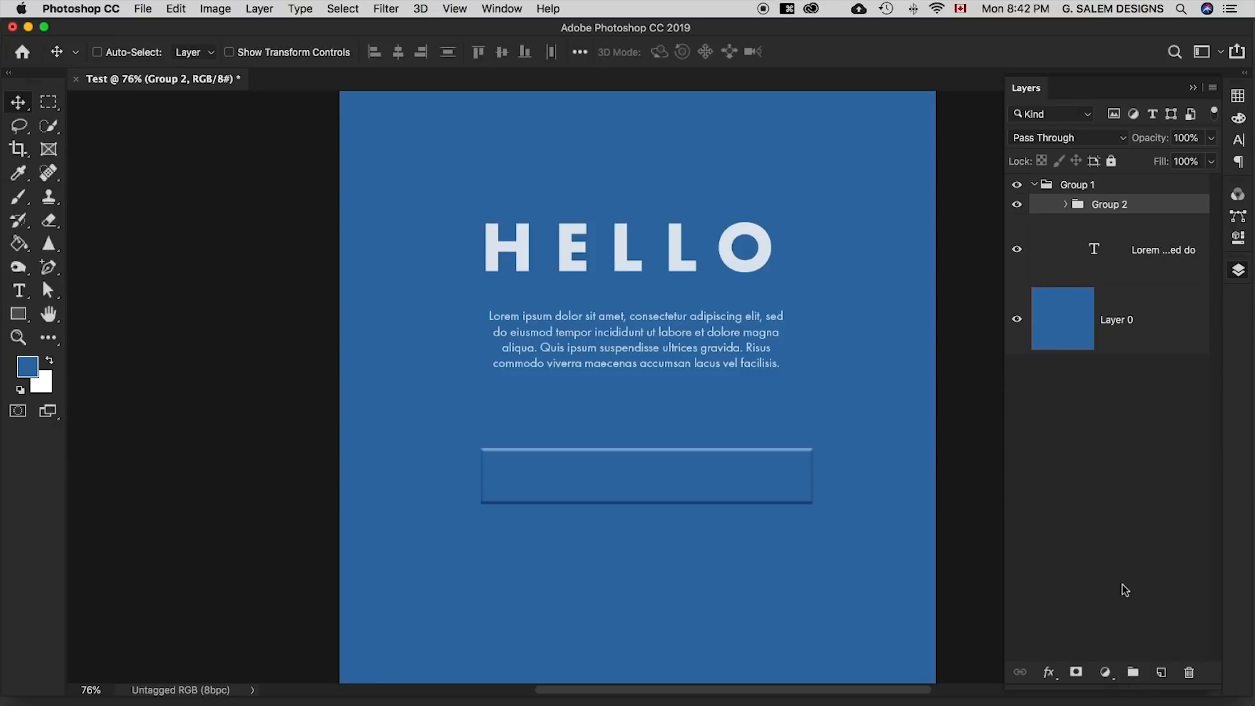
key(super+z)
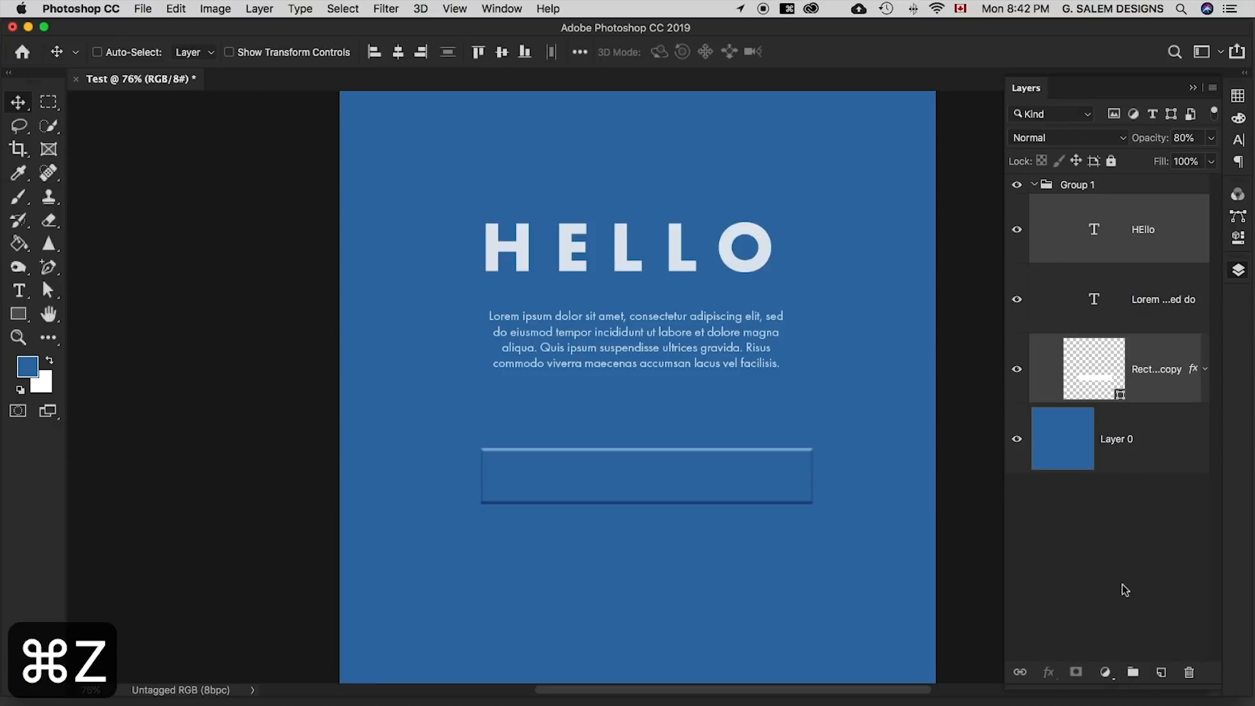
key(super+g)
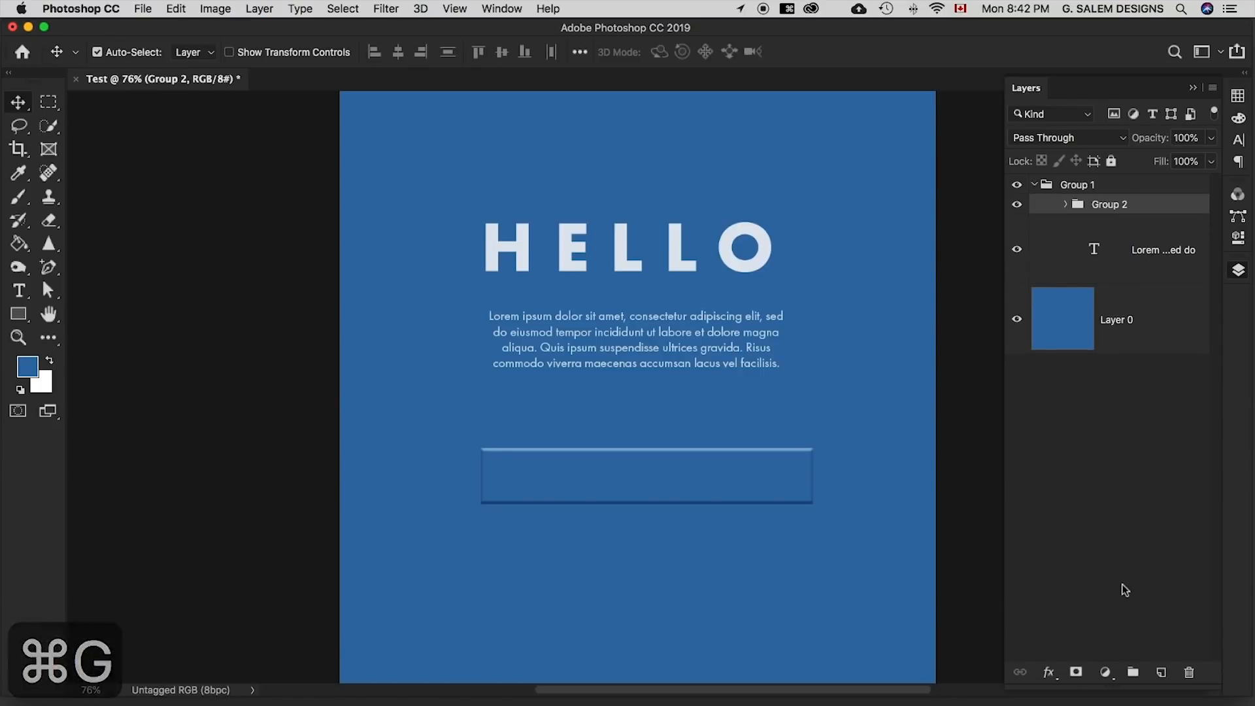
key(super+z)
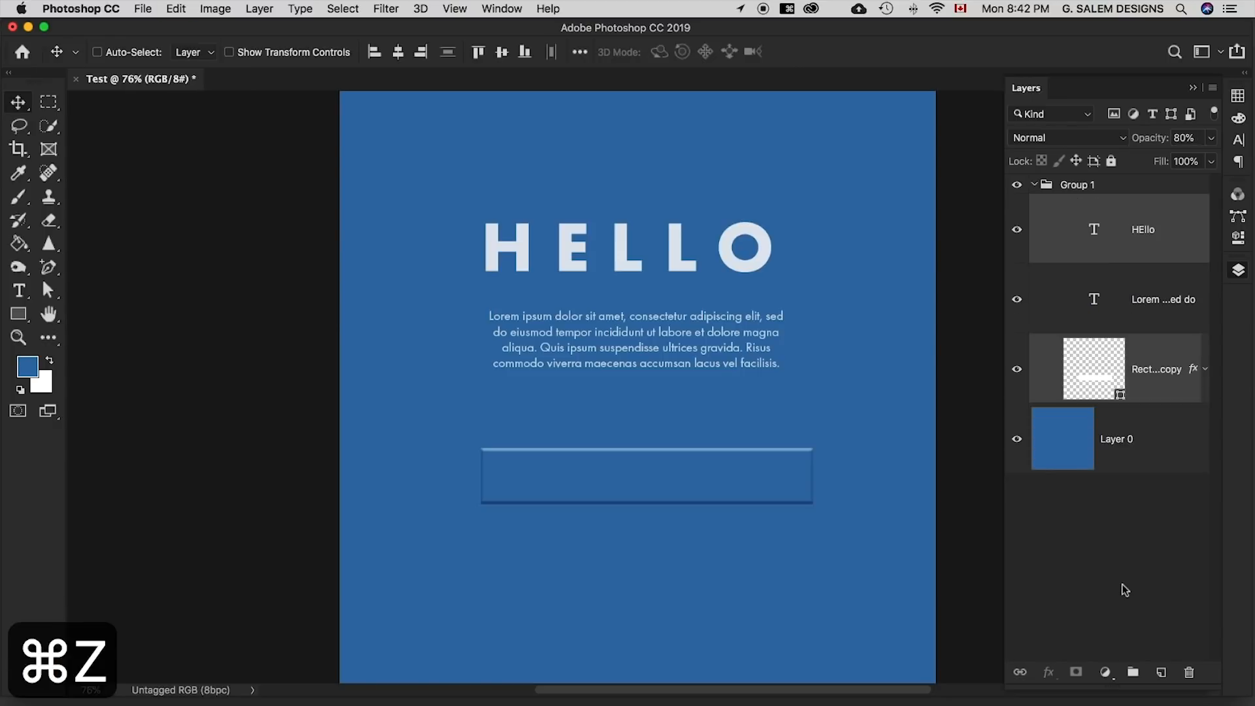
Create a new group named Group 2 in Pass Through mode from the two selected layers, and undo it
click(262, 9)
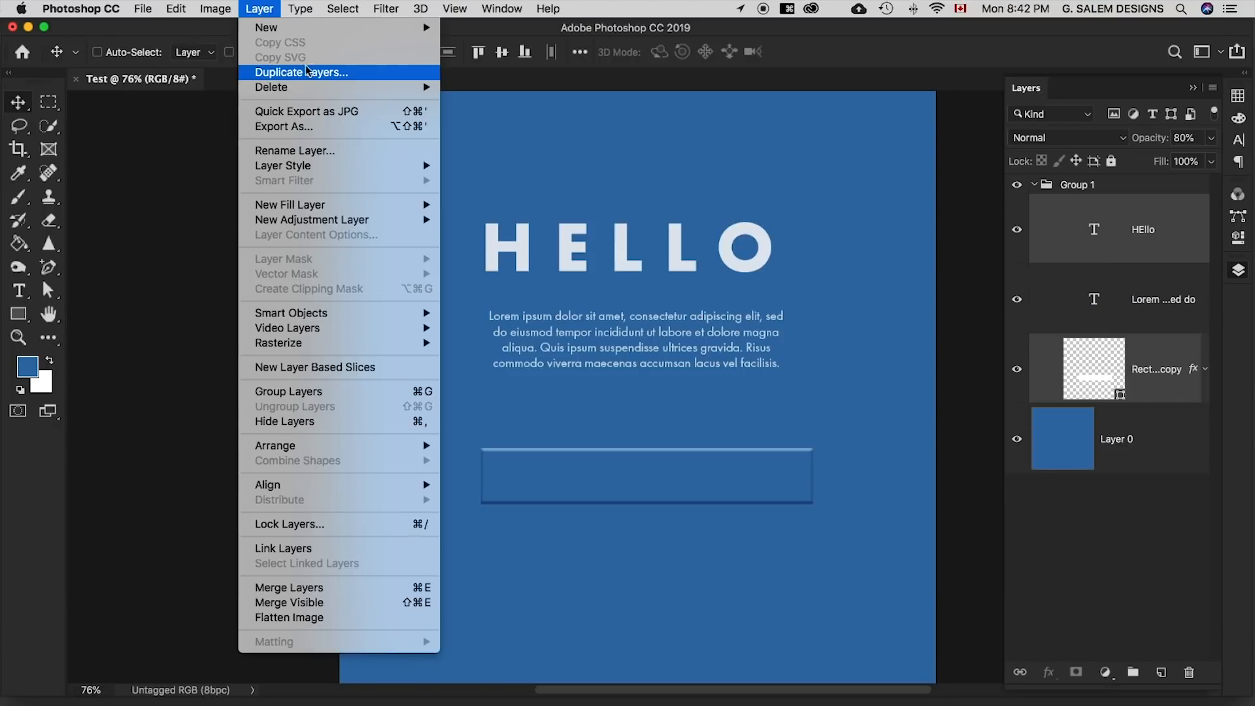
mouse_move(286, 29)
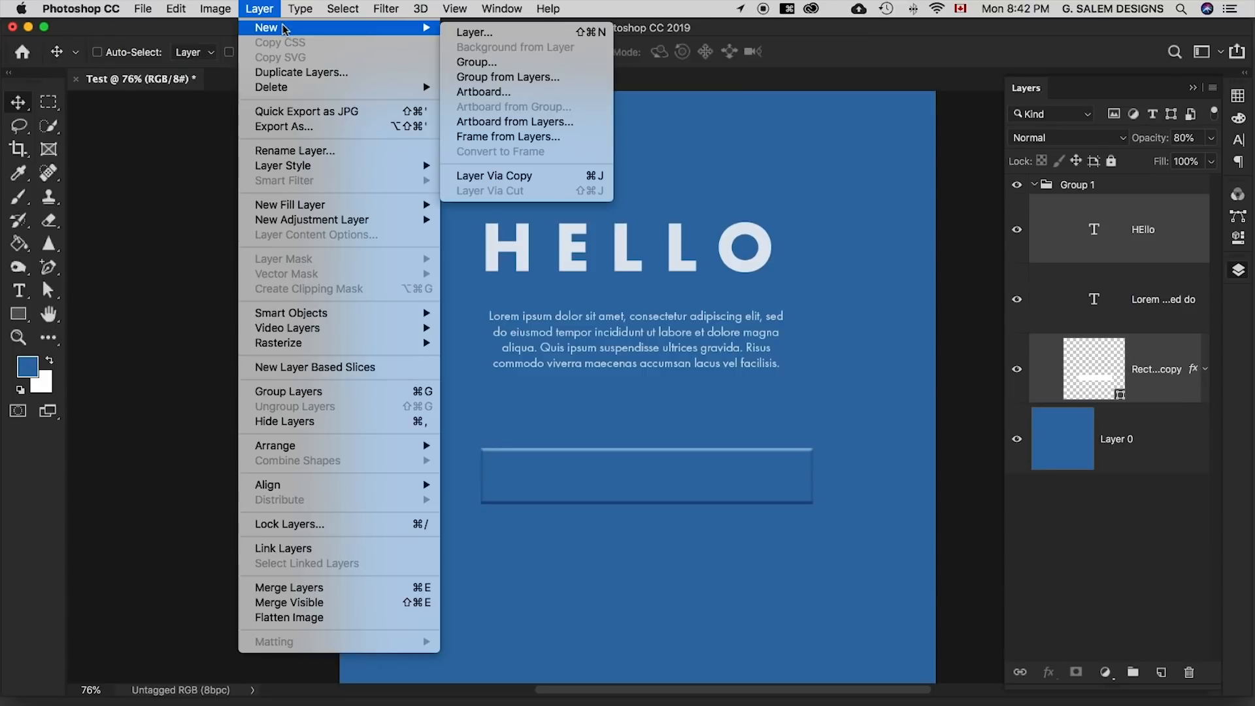
click(515, 77)
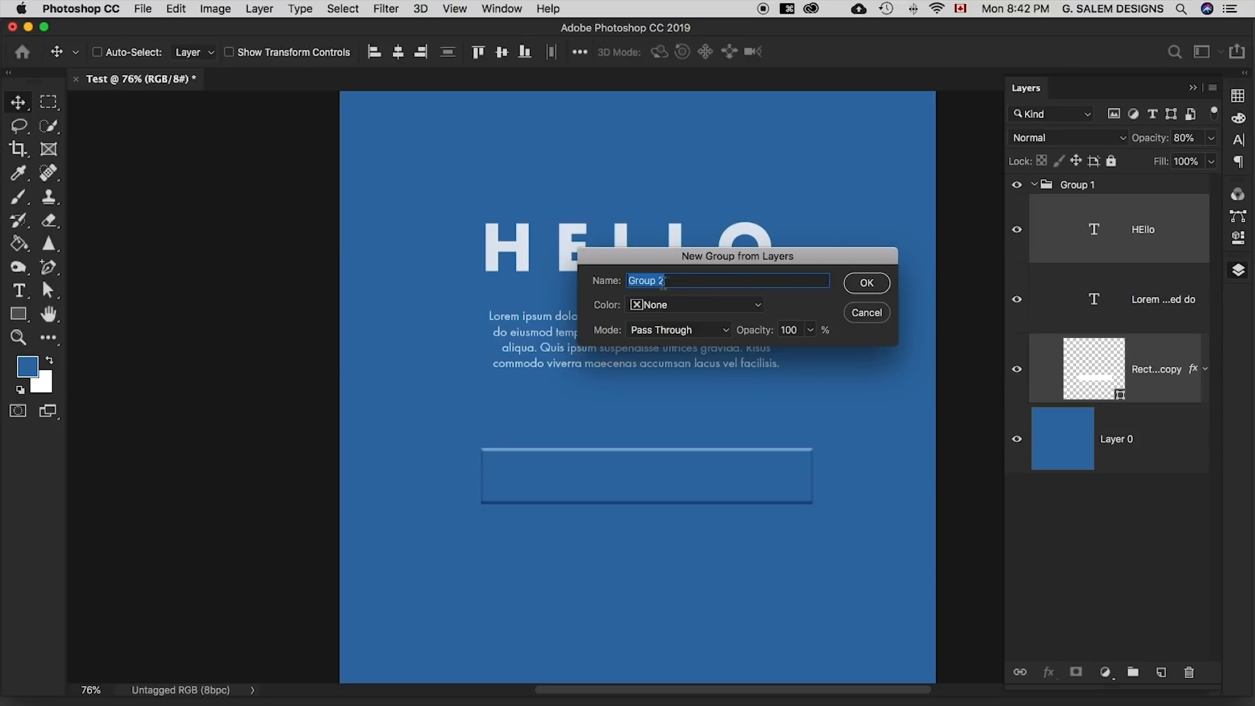
click(868, 284)
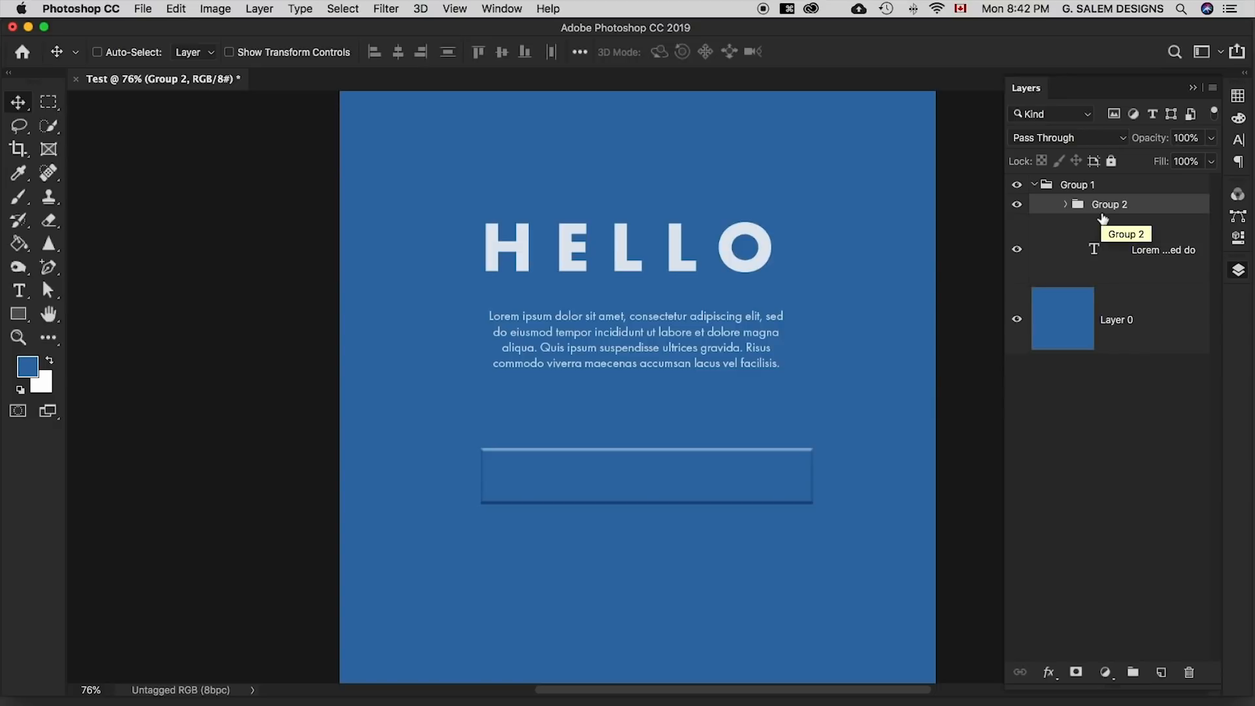
key(super+z)
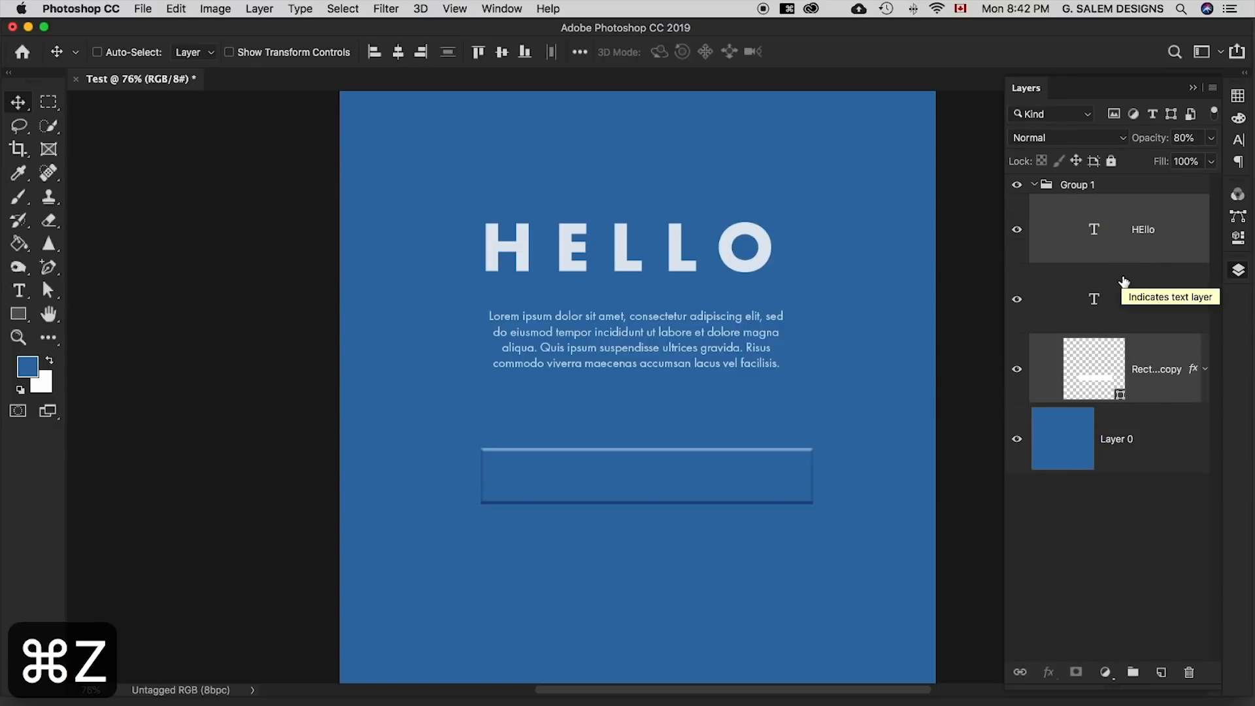
Reorder the layers in Group 1 to Rectangle 1 copy on top, the Lorem ipsum text below it, and HEllo last
drag(1139, 353, 1122, 255)
key(super+z)
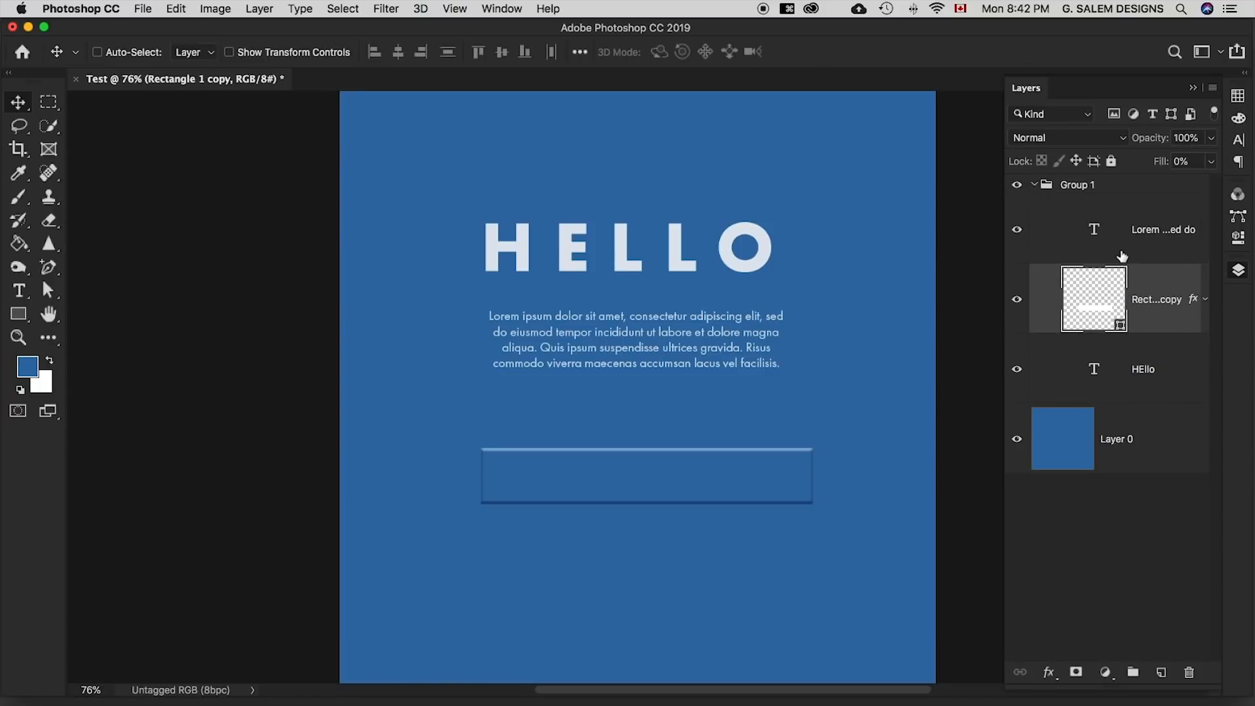
drag(1163, 356, 1145, 300)
drag(1119, 382, 1120, 281)
drag(1124, 230, 1122, 324)
drag(1140, 438, 1121, 489)
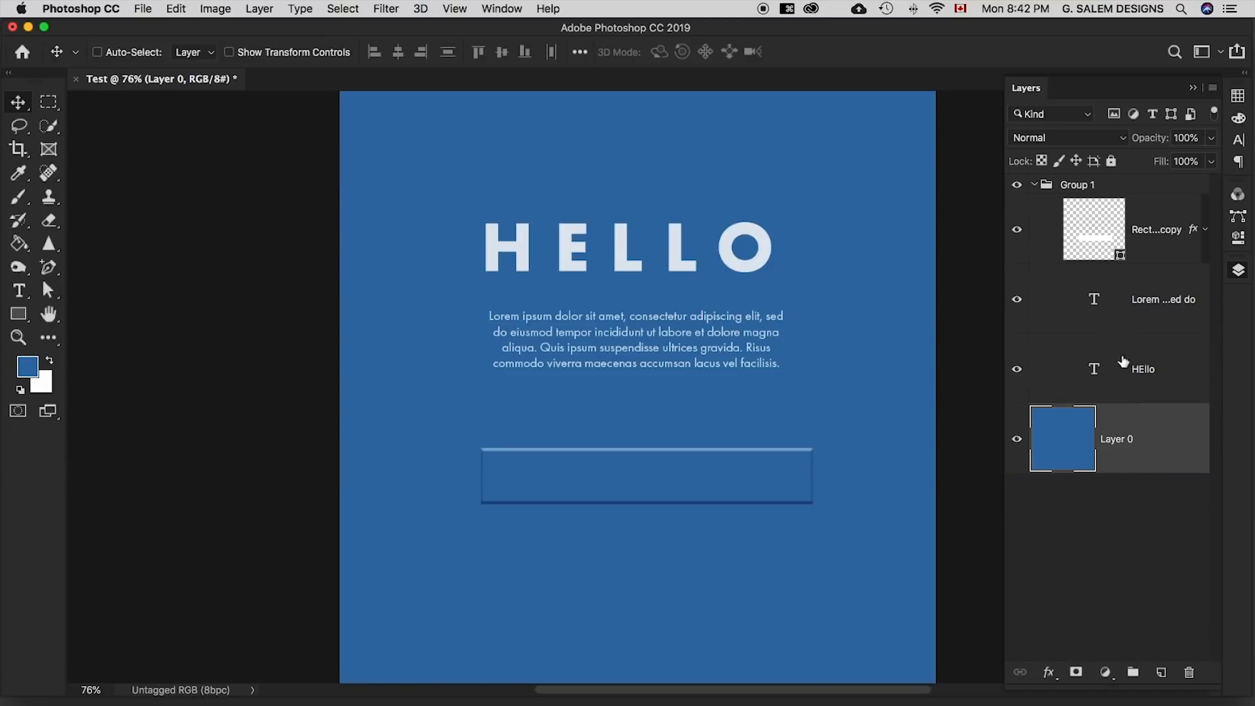
Move Layer 0 into Group 1 beneath HEllo, collapsing and expanding the group before and after the move
click(1034, 185)
click(1036, 185)
drag(1116, 421, 1111, 400)
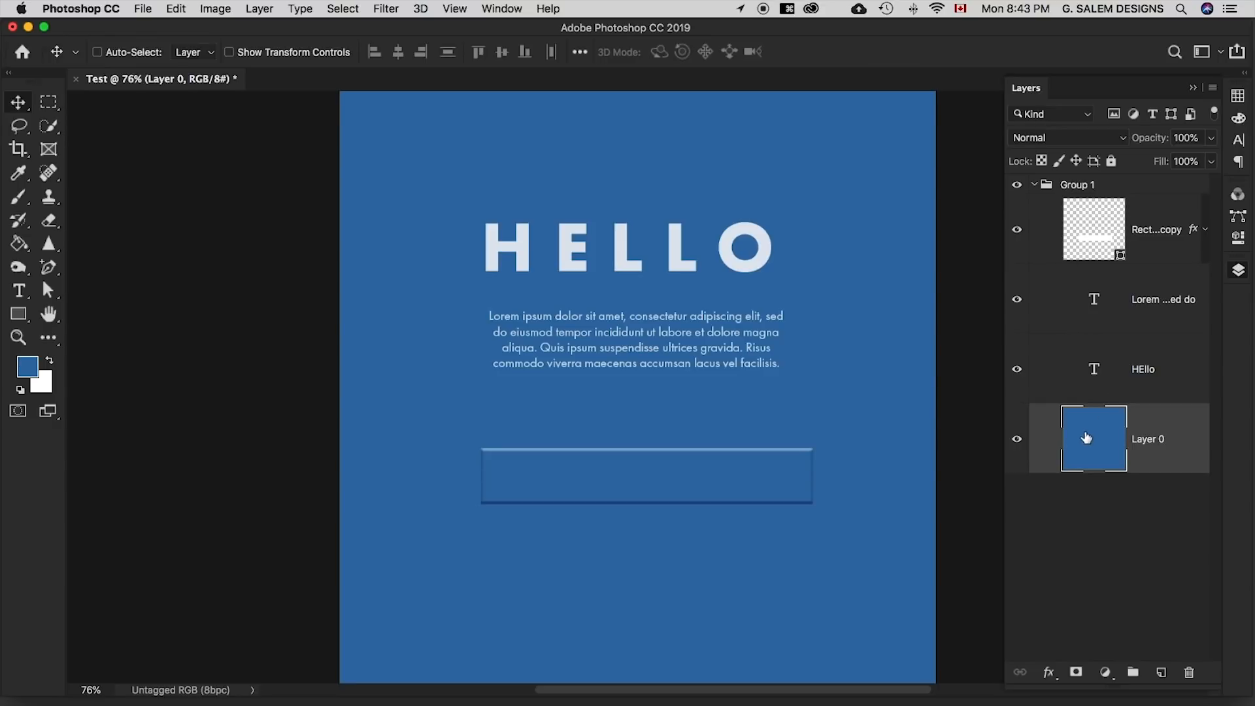
click(1034, 185)
click(1034, 185)
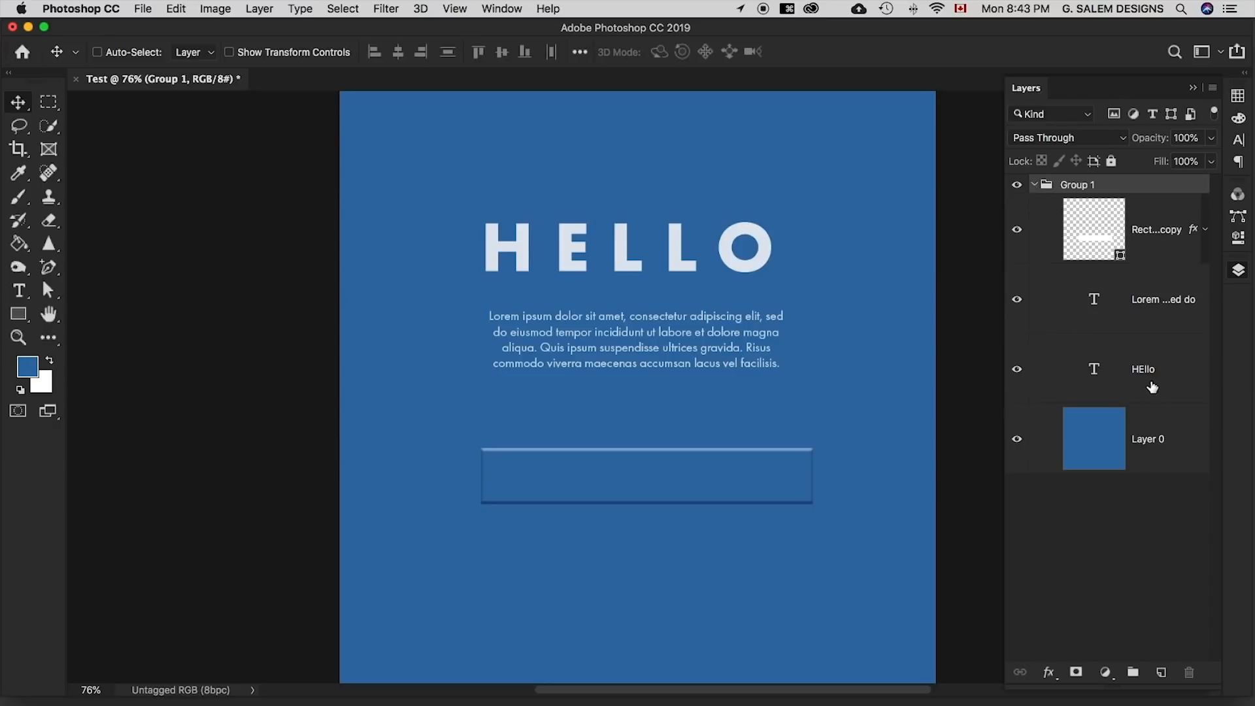
Move the HEllo layer out of Group 1 beneath Layer 0, and back into the group between Rectangle 1 copy and the Lorem ipsum layer
drag(1152, 386, 1136, 481)
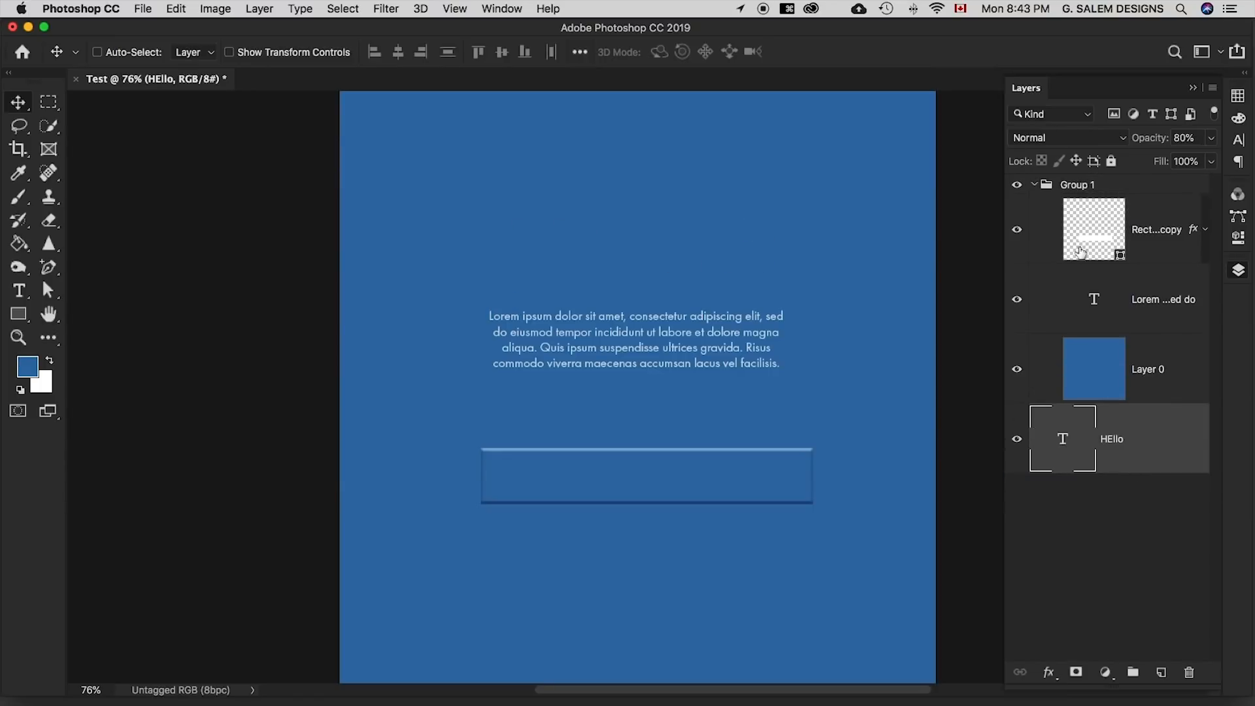
click(1032, 187)
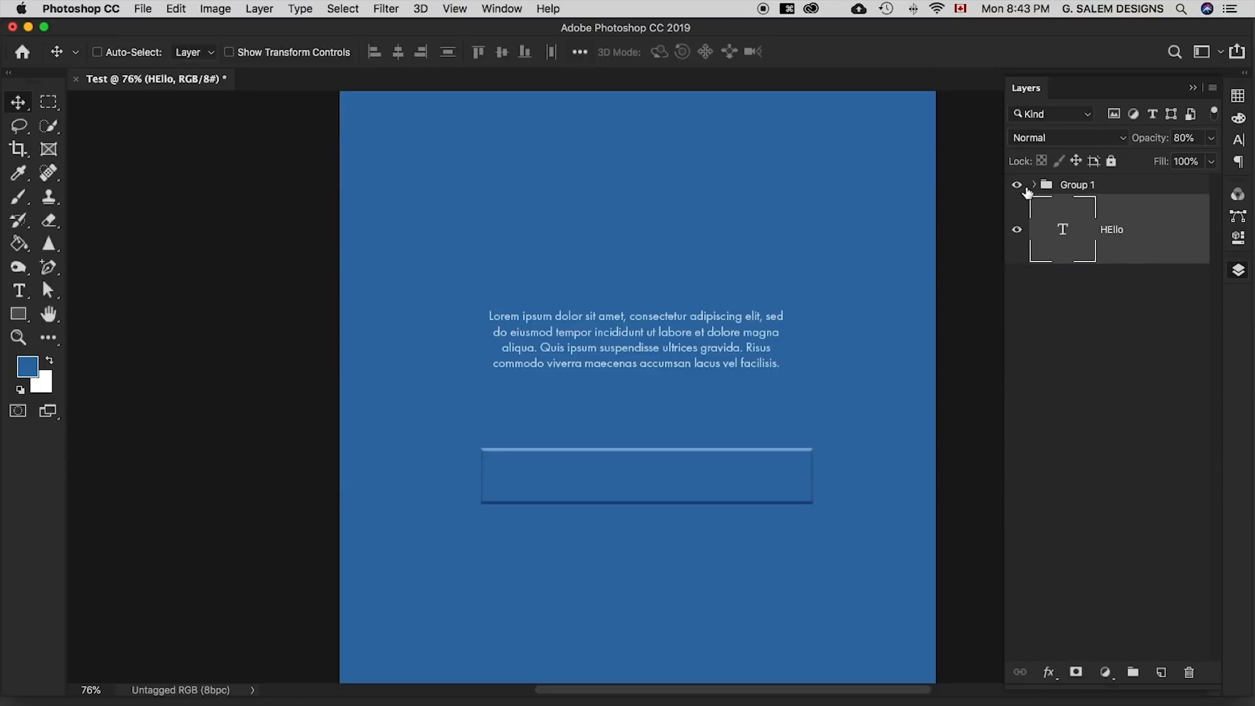
click(1031, 186)
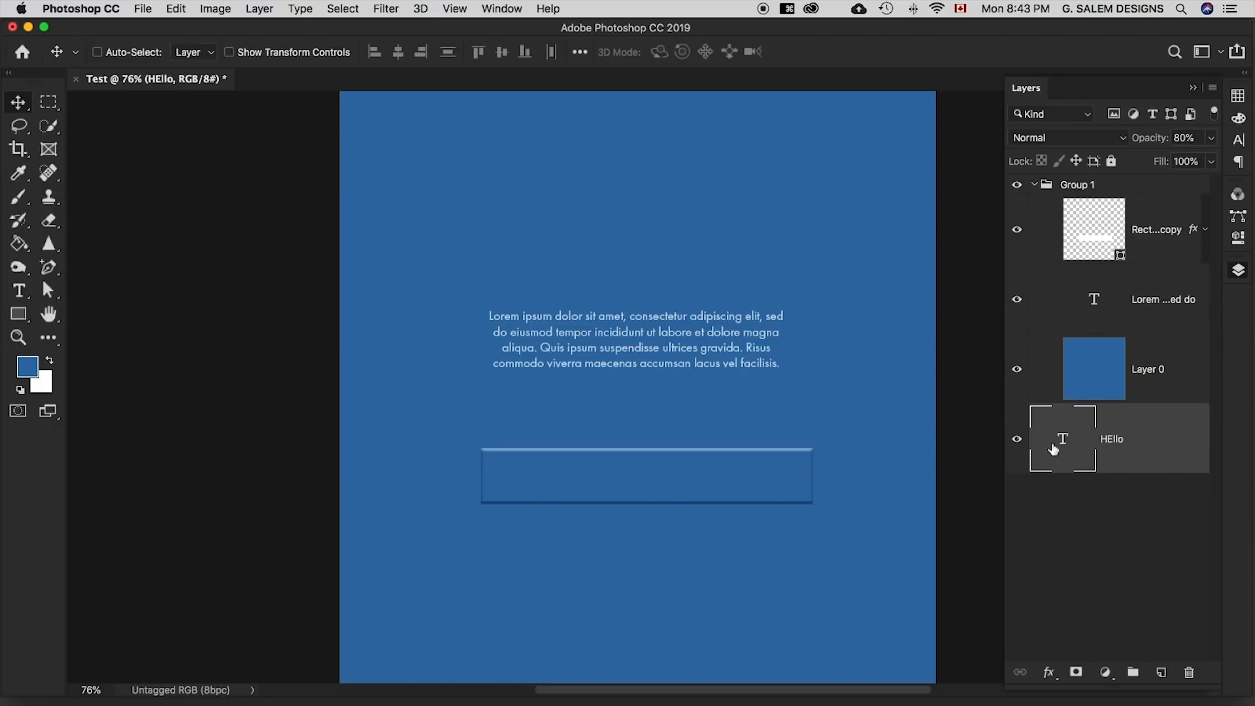
drag(1126, 413, 1124, 267)
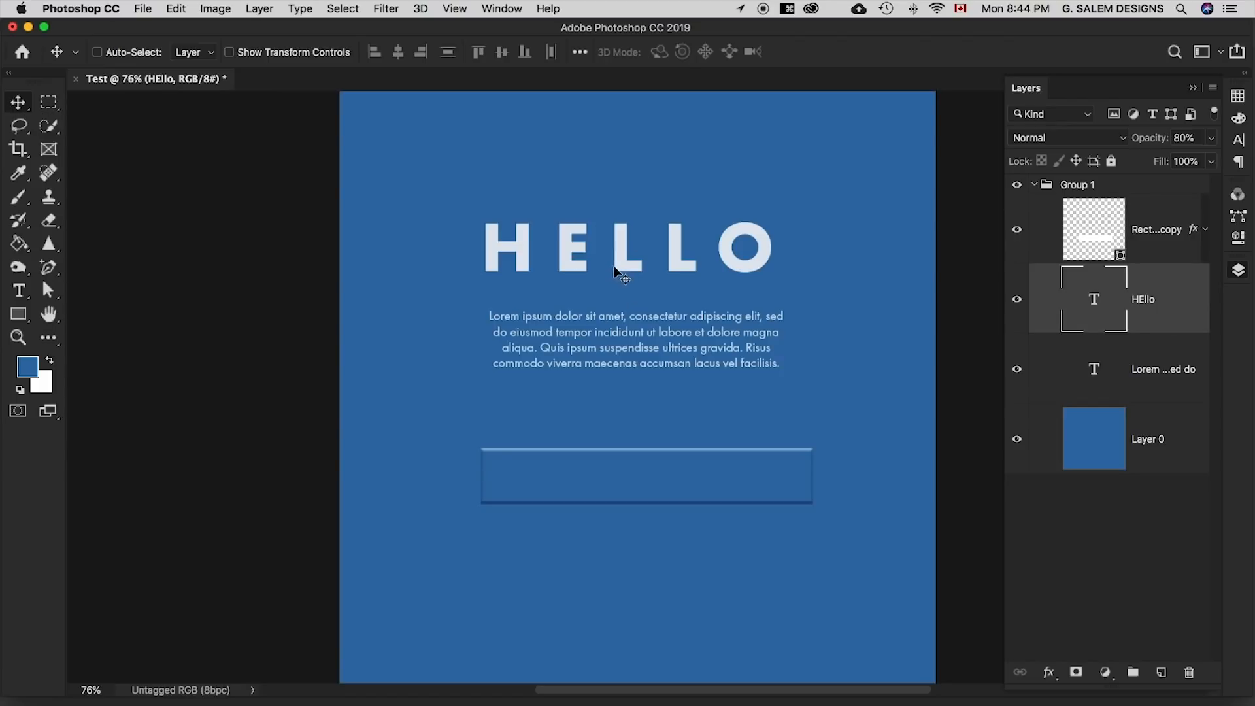
Reposition the canvas objects: HELLO heading slightly up and to the right, paragraph slightly down, and bevelled rectangle further down
mouse_move(646, 266)
mouse_down()
mouse_move(645, 281)
mouse_move(665, 256)
mouse_up()
drag(649, 346, 653, 362)
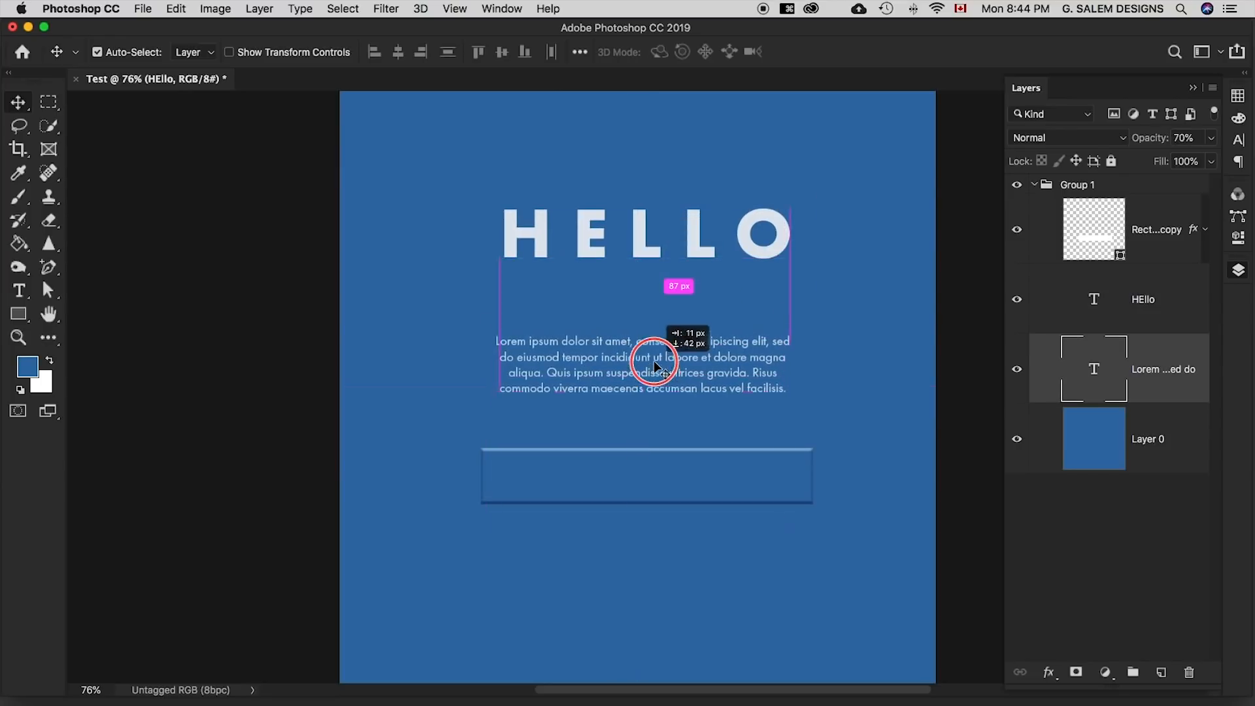
drag(651, 479, 646, 516)
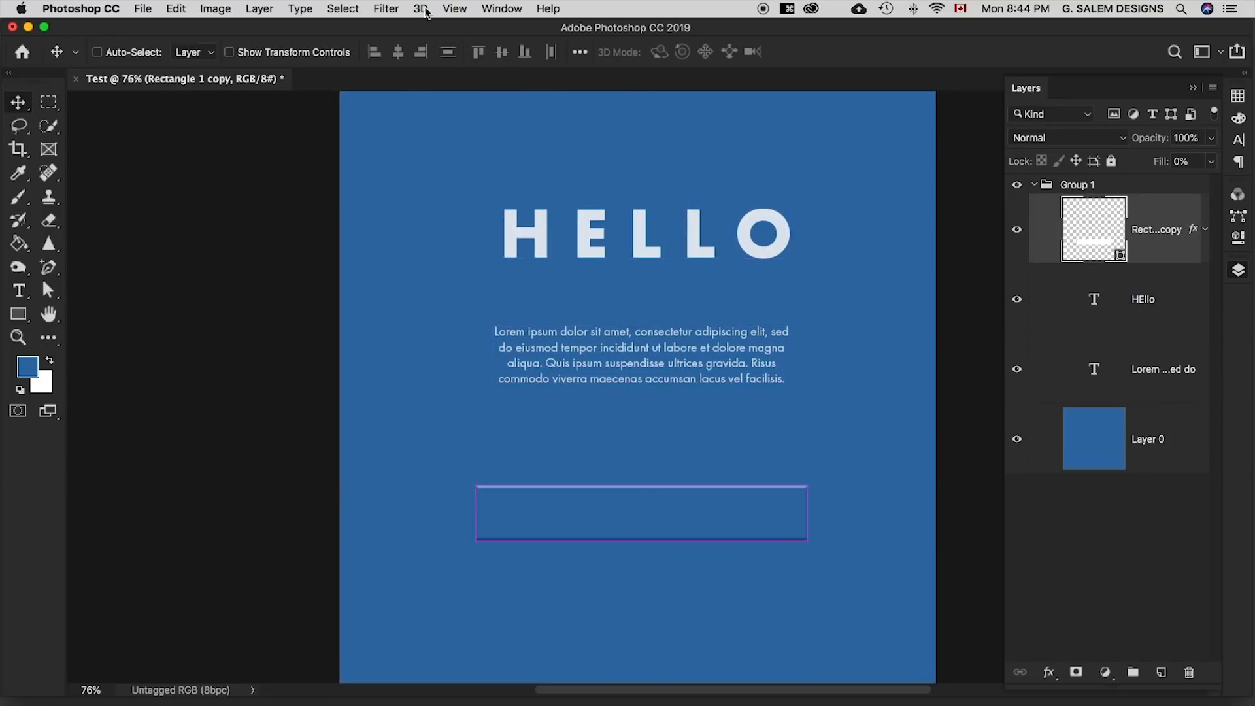
Set the Move tool to auto-select groups and test it by moving Group 1 from the HELLO heading, undoing that move
click(105, 55)
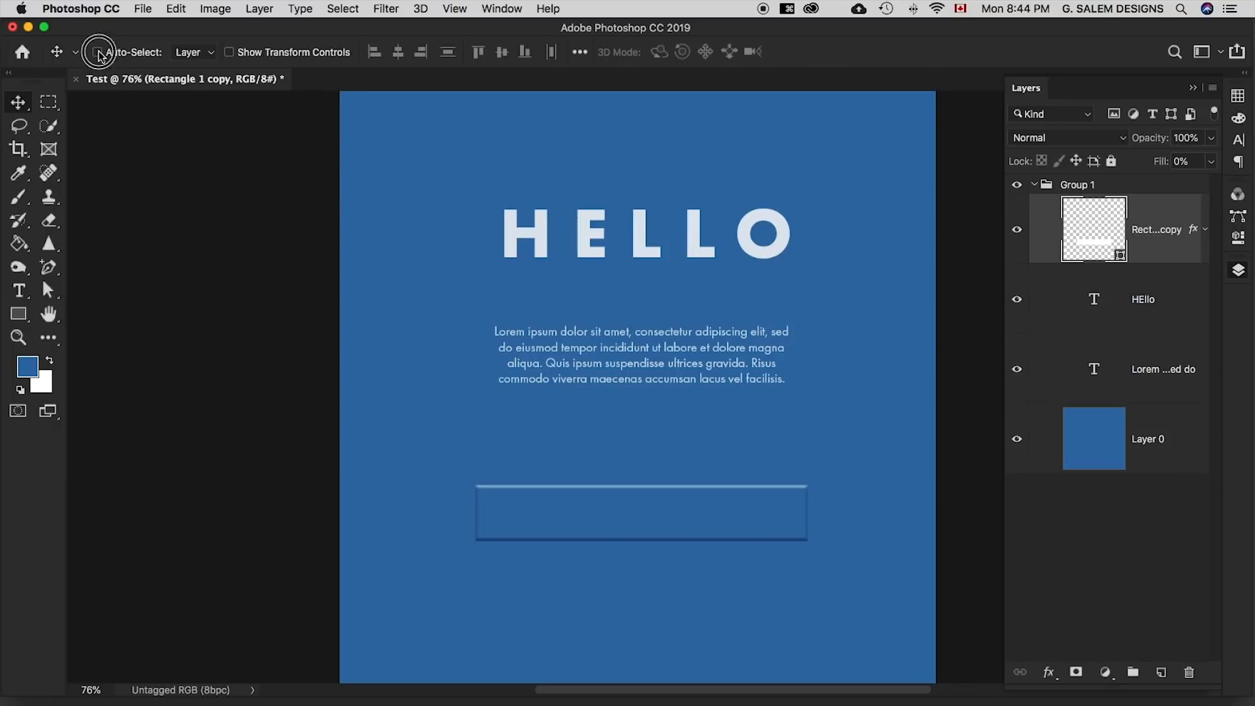
click(209, 55)
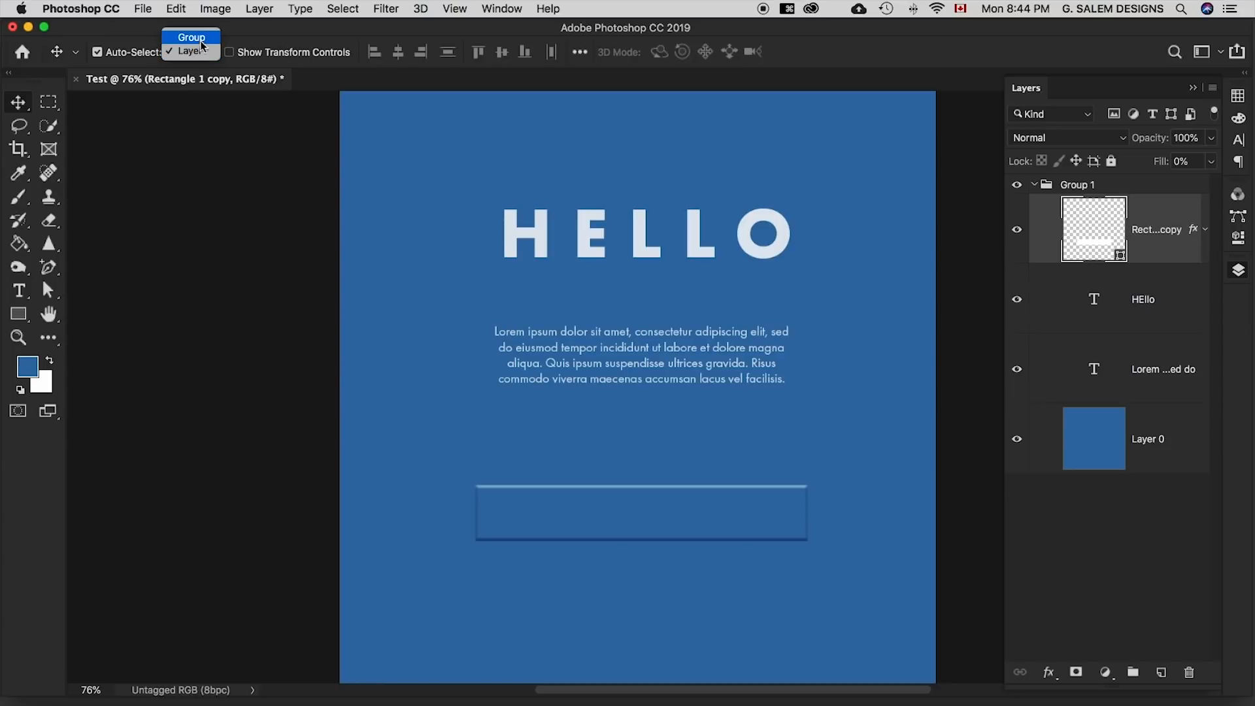
click(192, 37)
click(1038, 185)
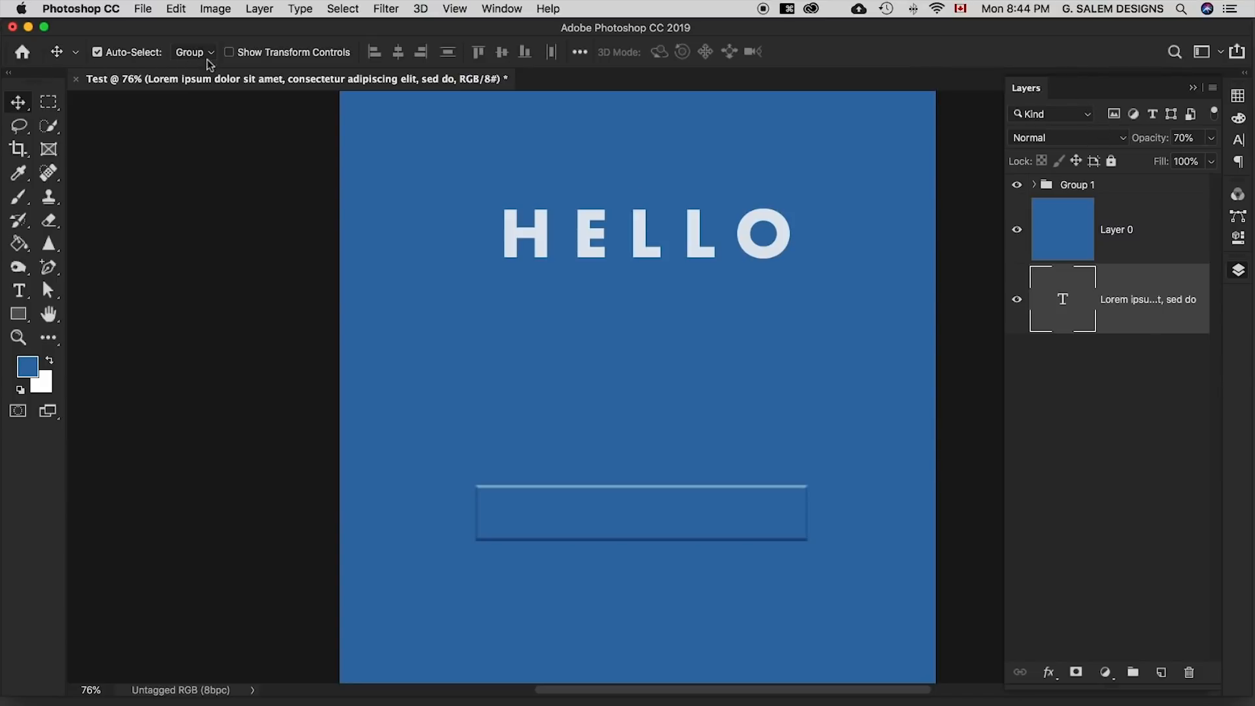
drag(760, 247, 749, 269)
key(super+z)
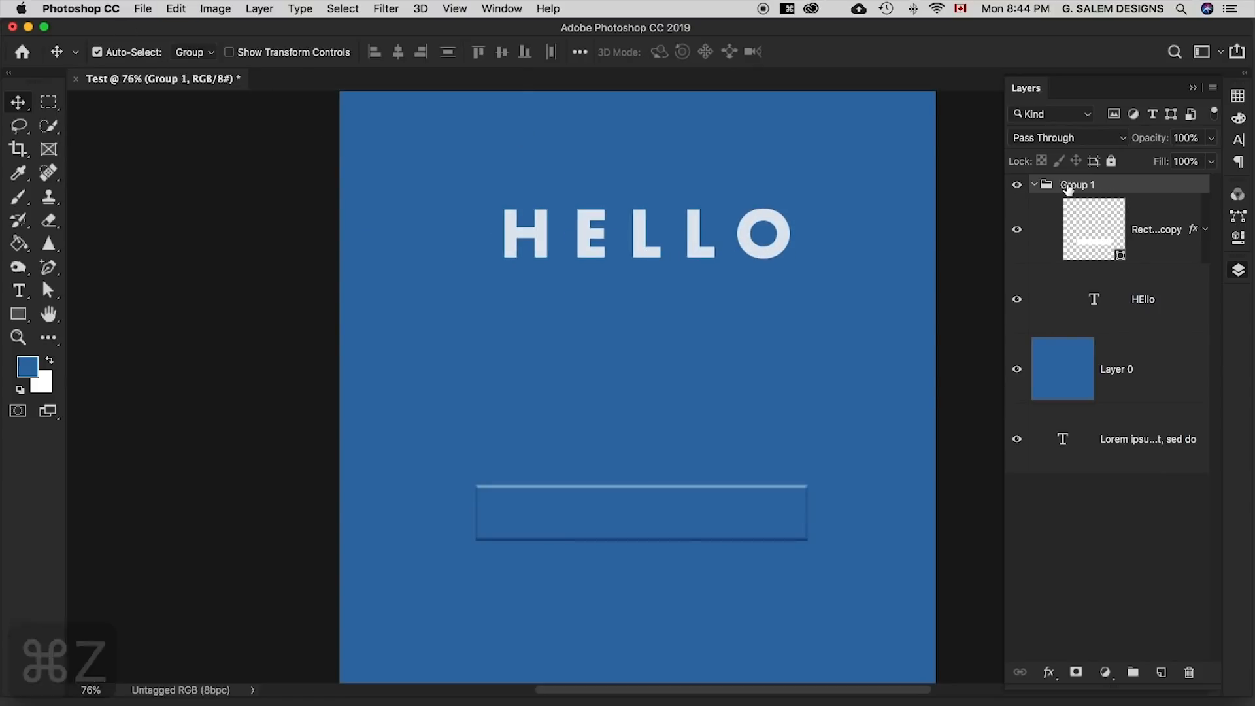
Collapse Group 1 and place Layer 0 beneath the Lorem ipsum text layer
click(1034, 185)
click(1148, 298)
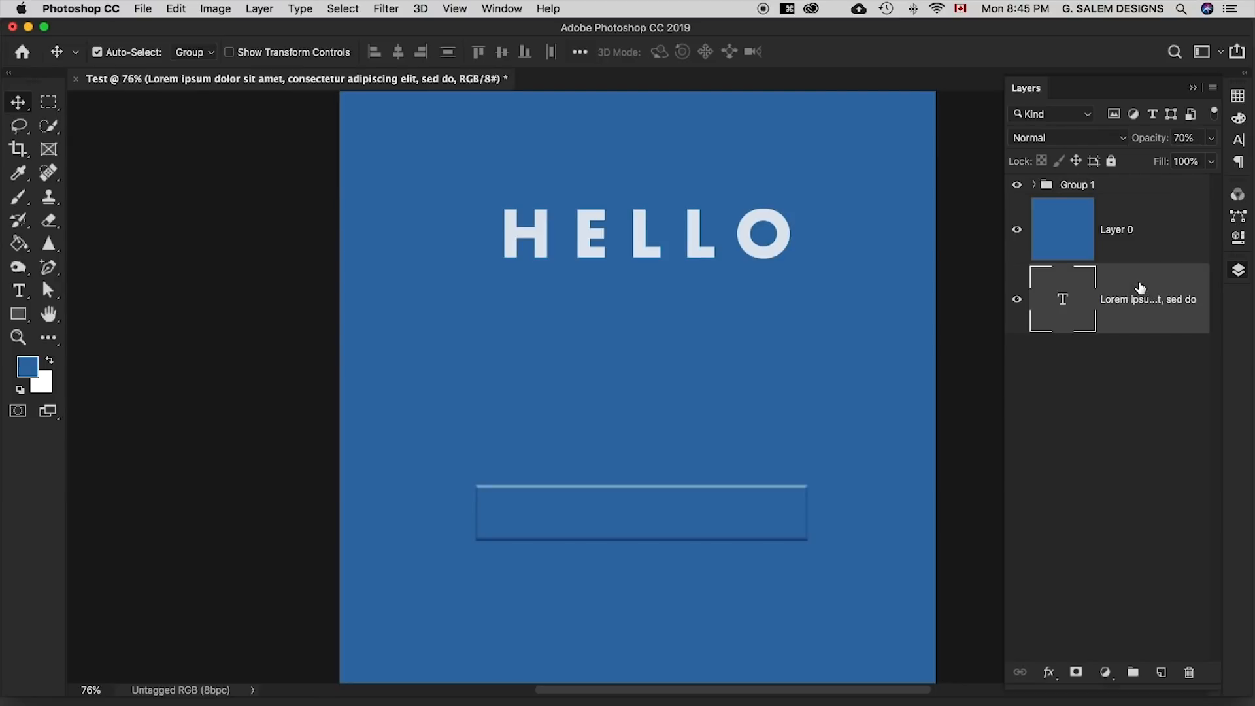
drag(1113, 296, 1112, 341)
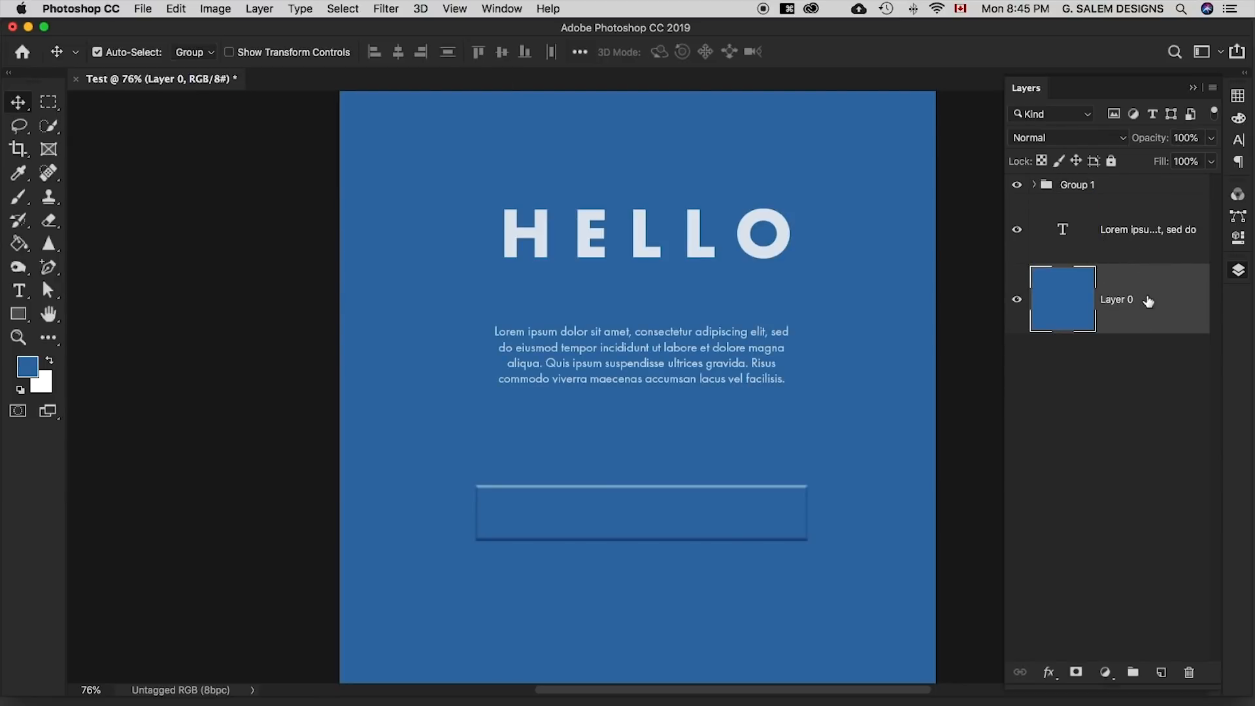
Expand Group 1, toggle the visibility of its Rectangle 1 copy and HEllo layers off and on, and collapse the group again
click(1036, 185)
click(1017, 233)
click(1017, 234)
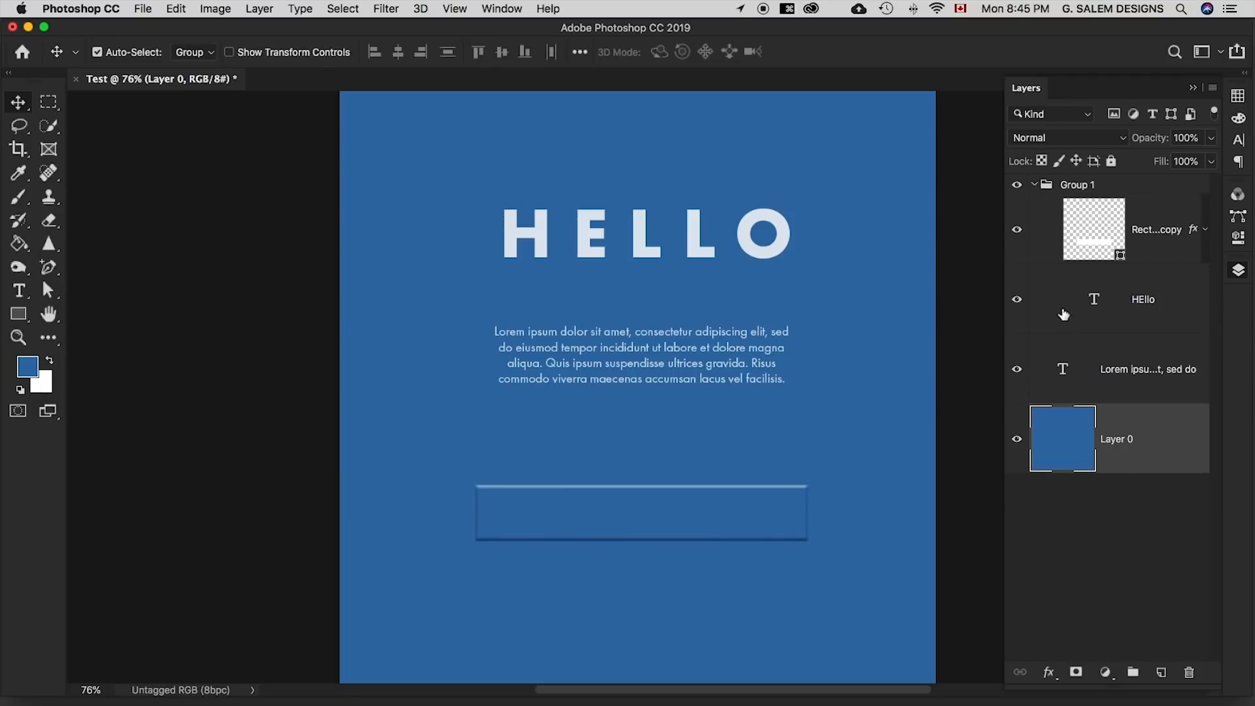
click(1017, 305)
click(1018, 303)
click(1017, 304)
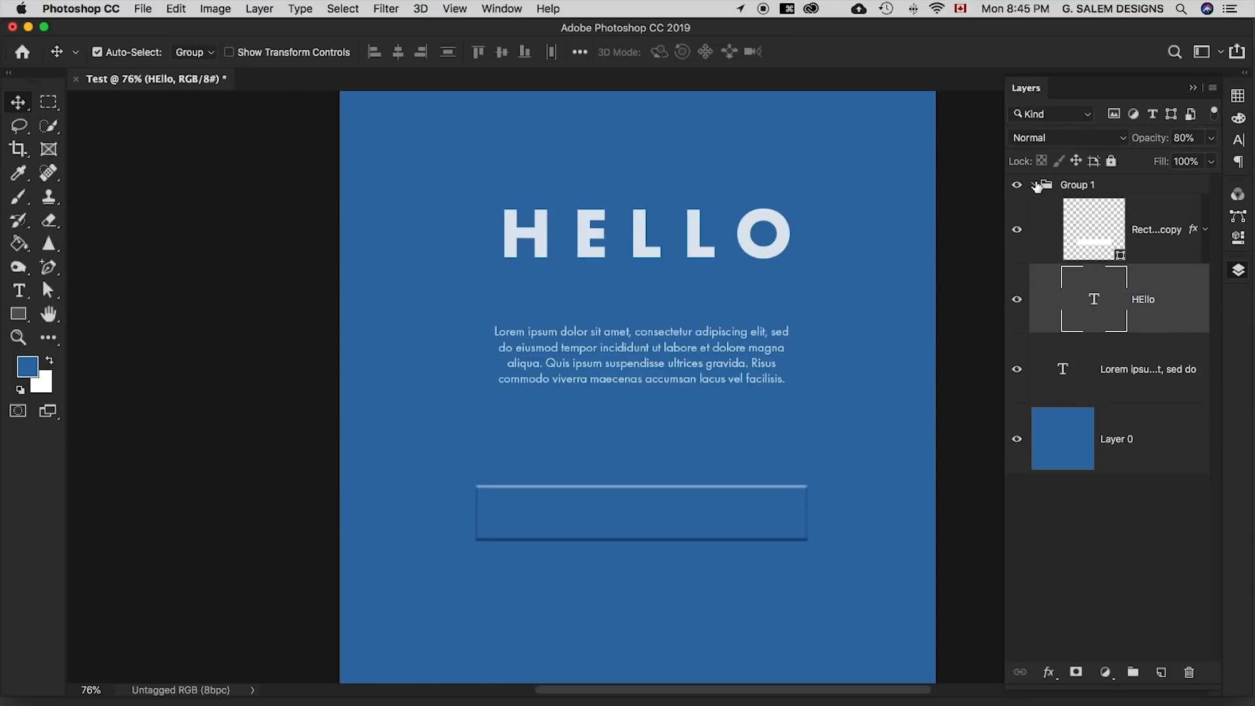
click(1033, 185)
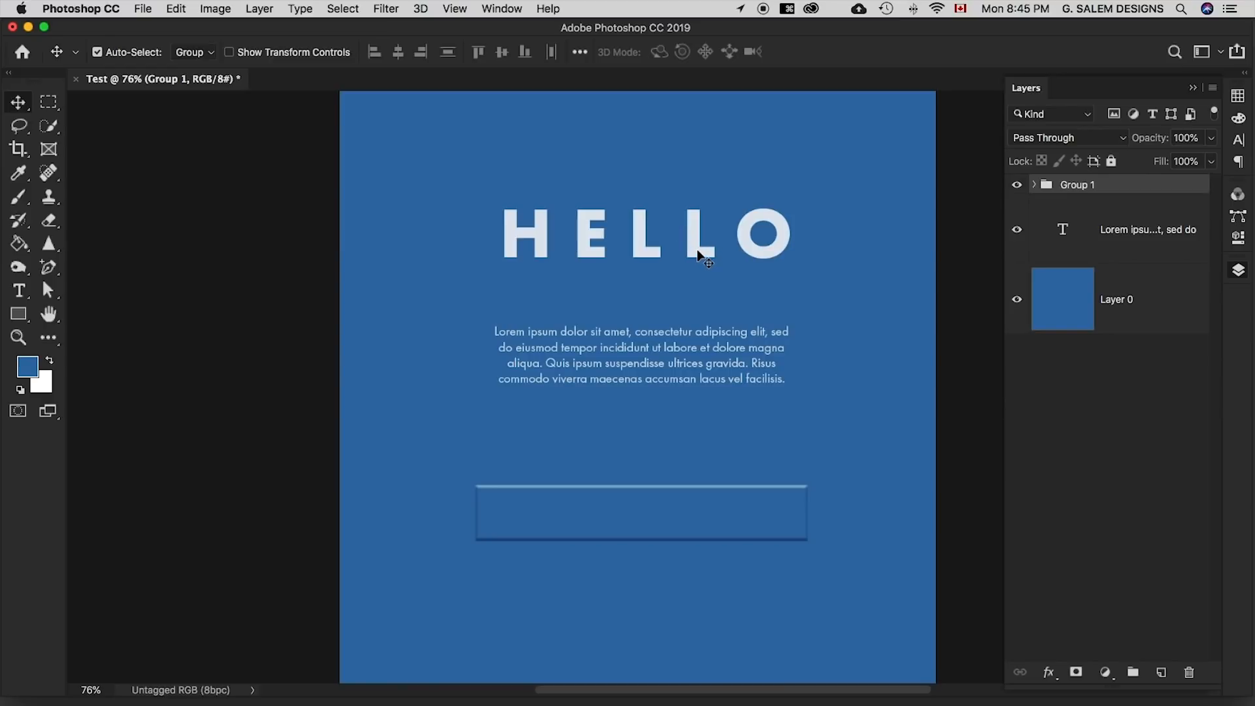
Select Group 1 through the HELLO heading, try moving it slightly up and to the right, and undo the move
click(1140, 306)
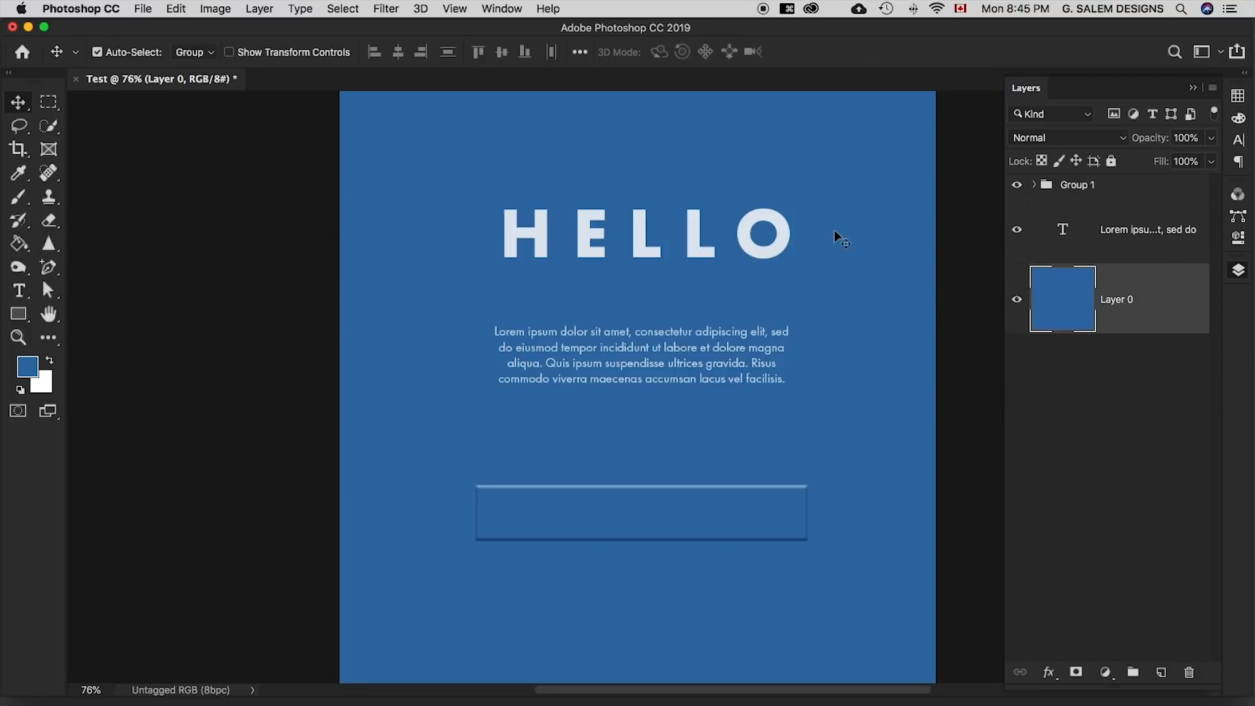
click(692, 253)
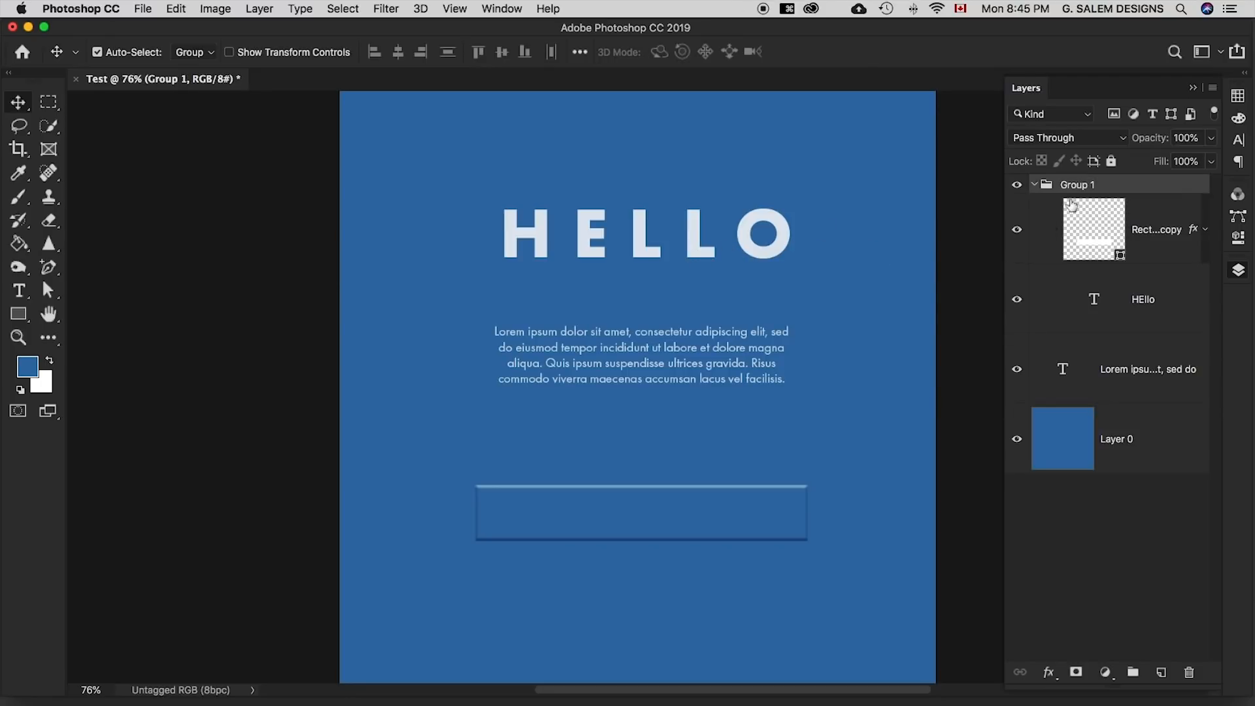
drag(698, 293, 703, 219)
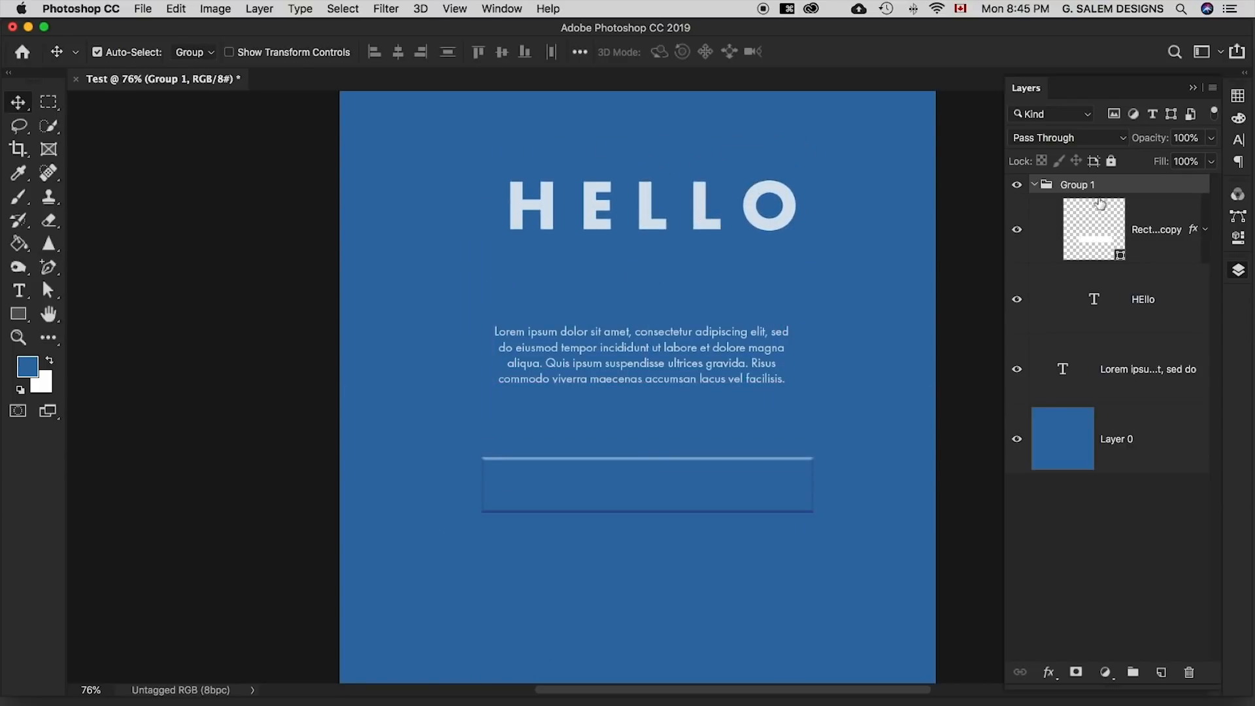
key(super+z)
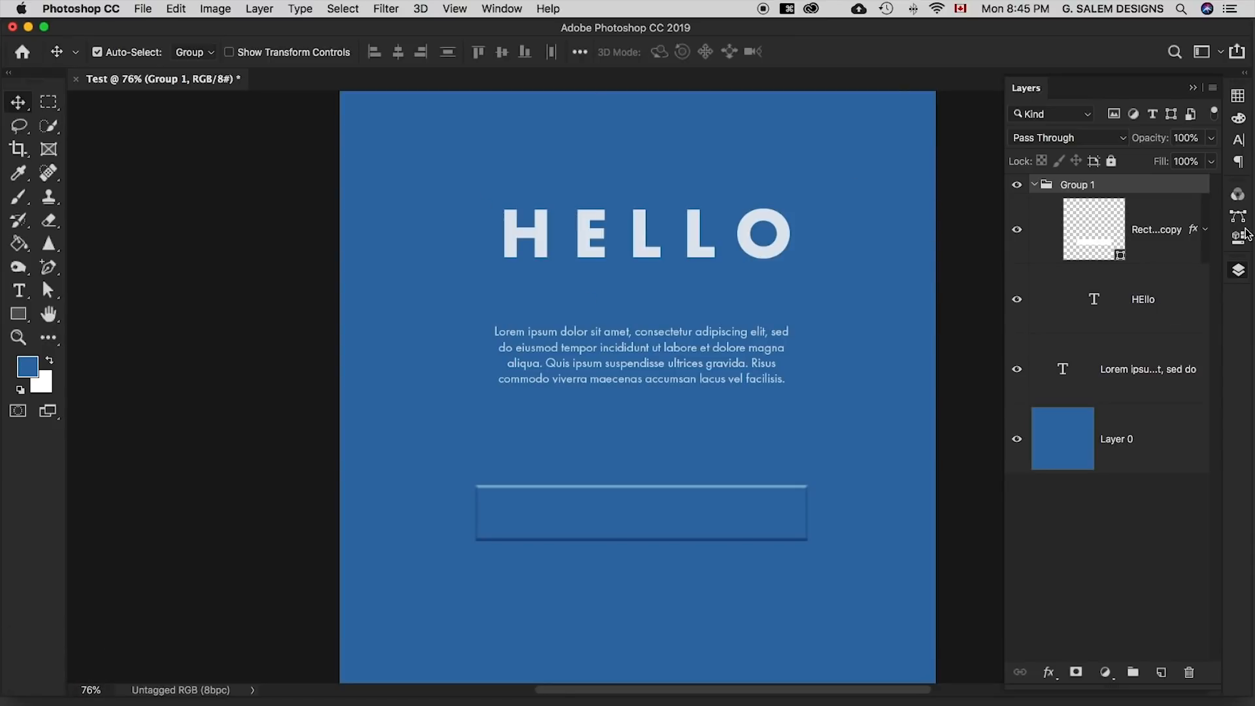
Return Auto-Select to Layer and switch it off, then shift the heading, paragraph and bevelled rectangle individually down and to the right
click(199, 52)
mouse_move(611, 251)
mouse_down()
mouse_move(614, 208)
mouse_move(618, 262)
mouse_up()
drag(680, 358, 689, 373)
drag(666, 504, 680, 575)
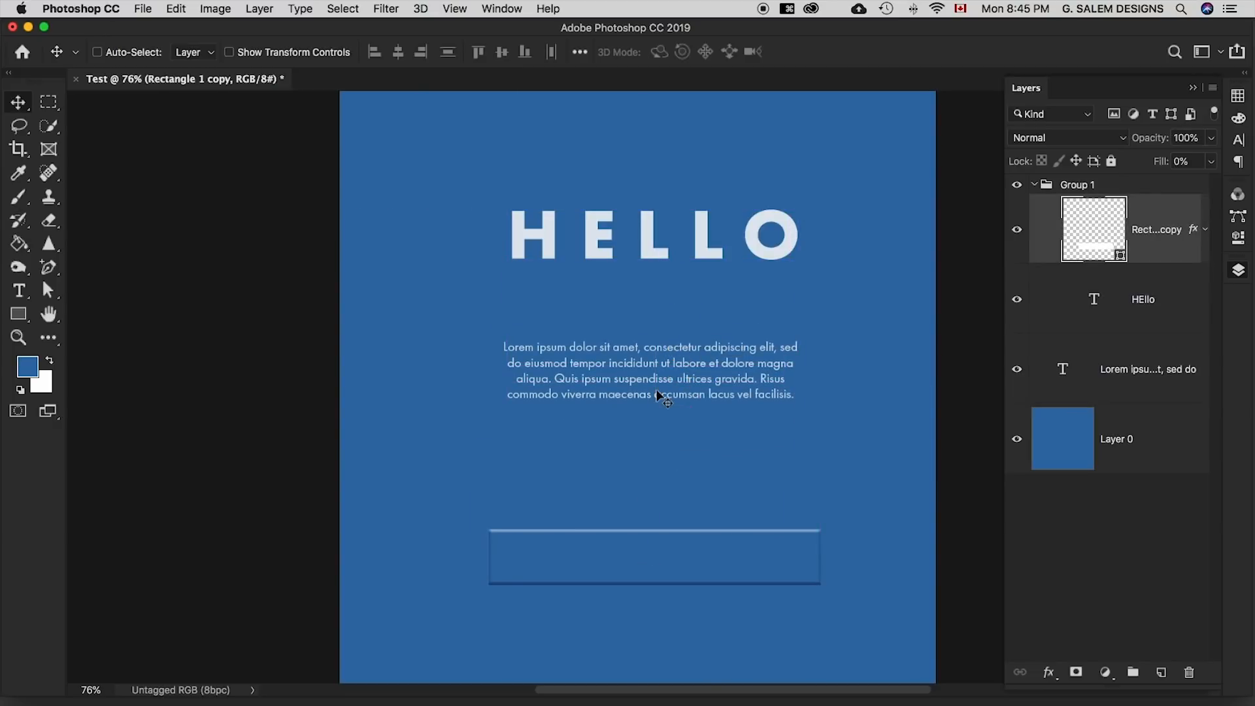